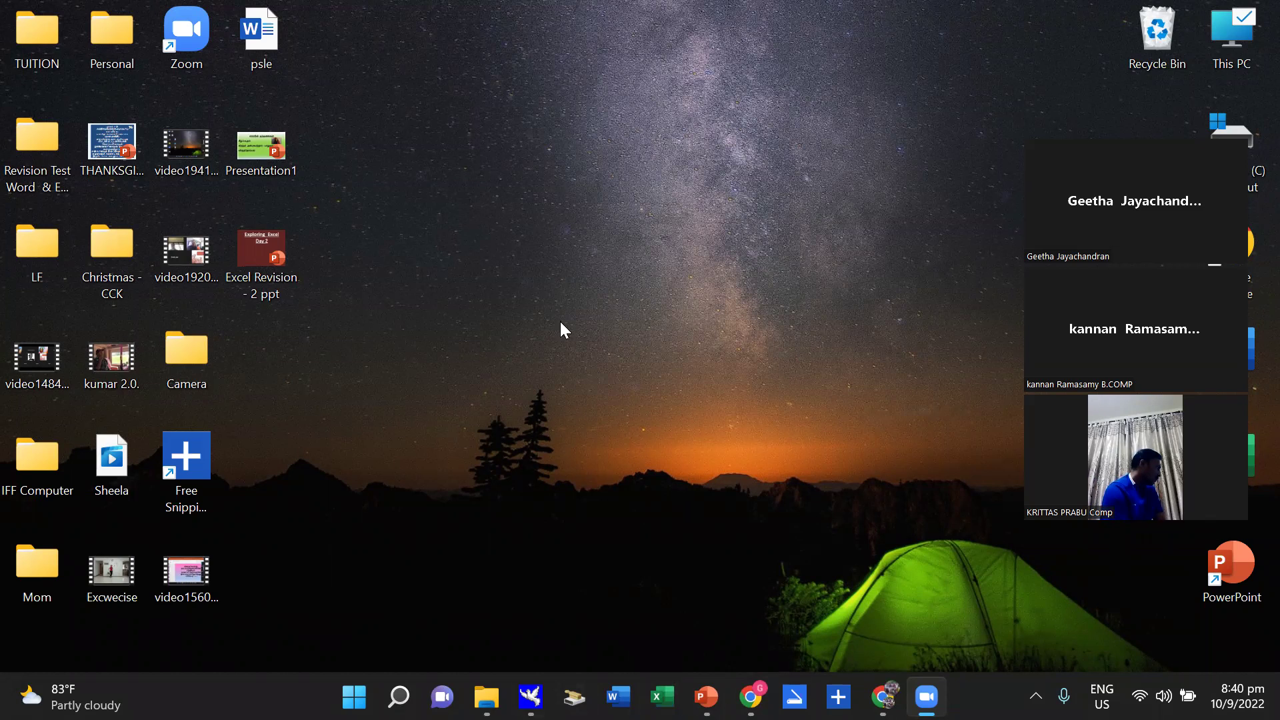
Open the Excel Revision - 2 ppt presentation on its opening title slide.
{"action": "double_click", "coordinate": [274, 254]}
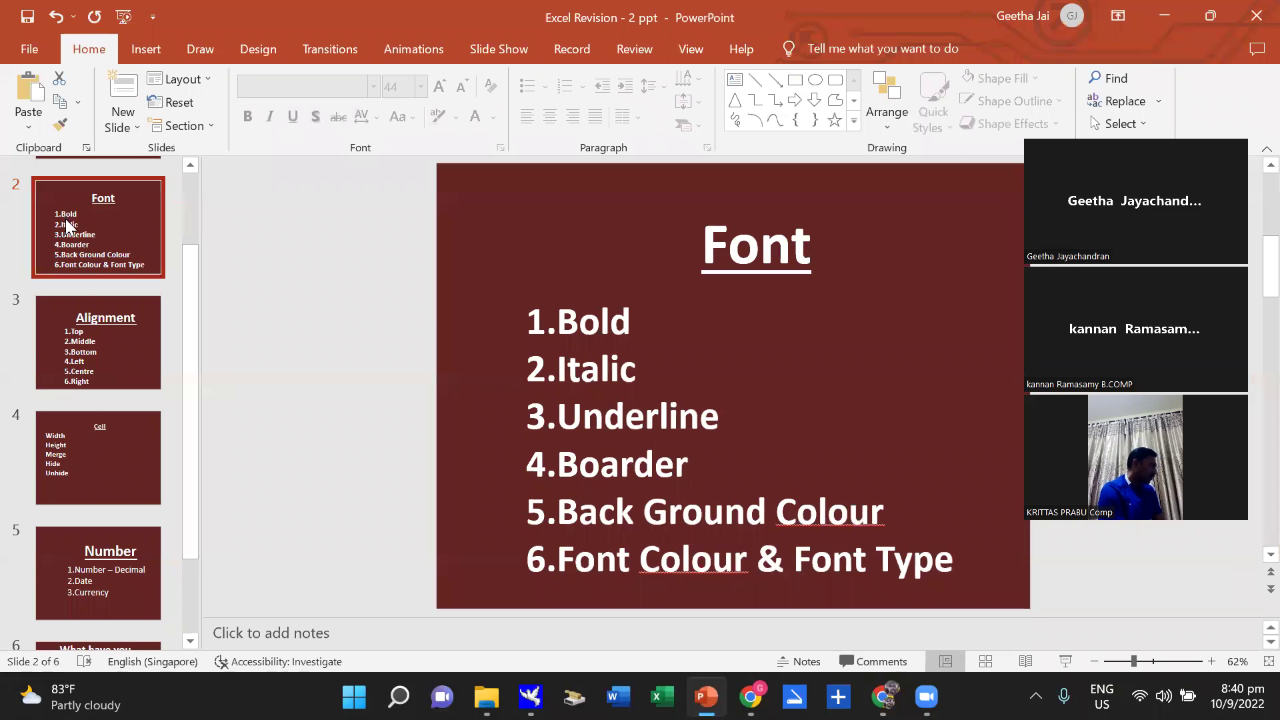
{"action": "scroll", "coordinate": [70, 212], "scroll_direction": "up", "scroll_amount": 1}
{"action": "scroll", "coordinate": [69, 212], "scroll_direction": "up", "scroll_amount": 1}
{"action": "left_click", "coordinate": [97, 216]}
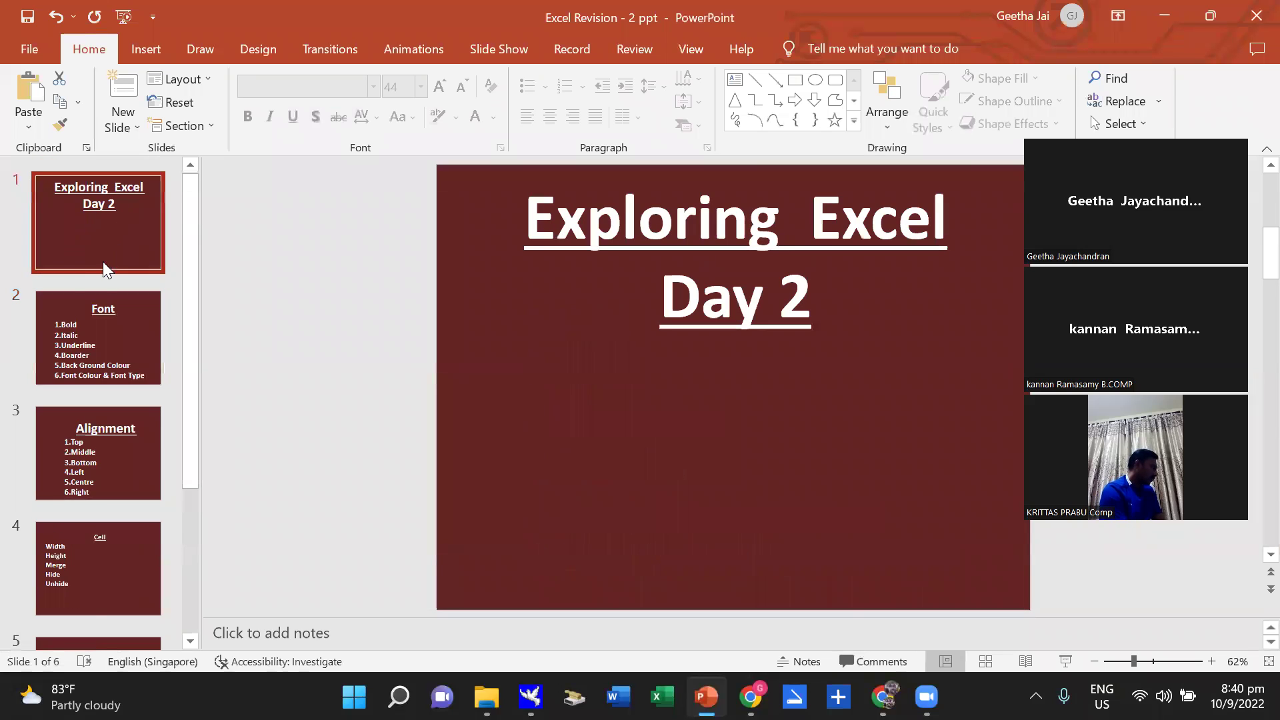
Move through the Font slide to slide 3, Alignment.
{"action": "scroll", "coordinate": [100, 260], "scroll_direction": "down", "scroll_amount": 1}
{"action": "left_click", "coordinate": [109, 243]}
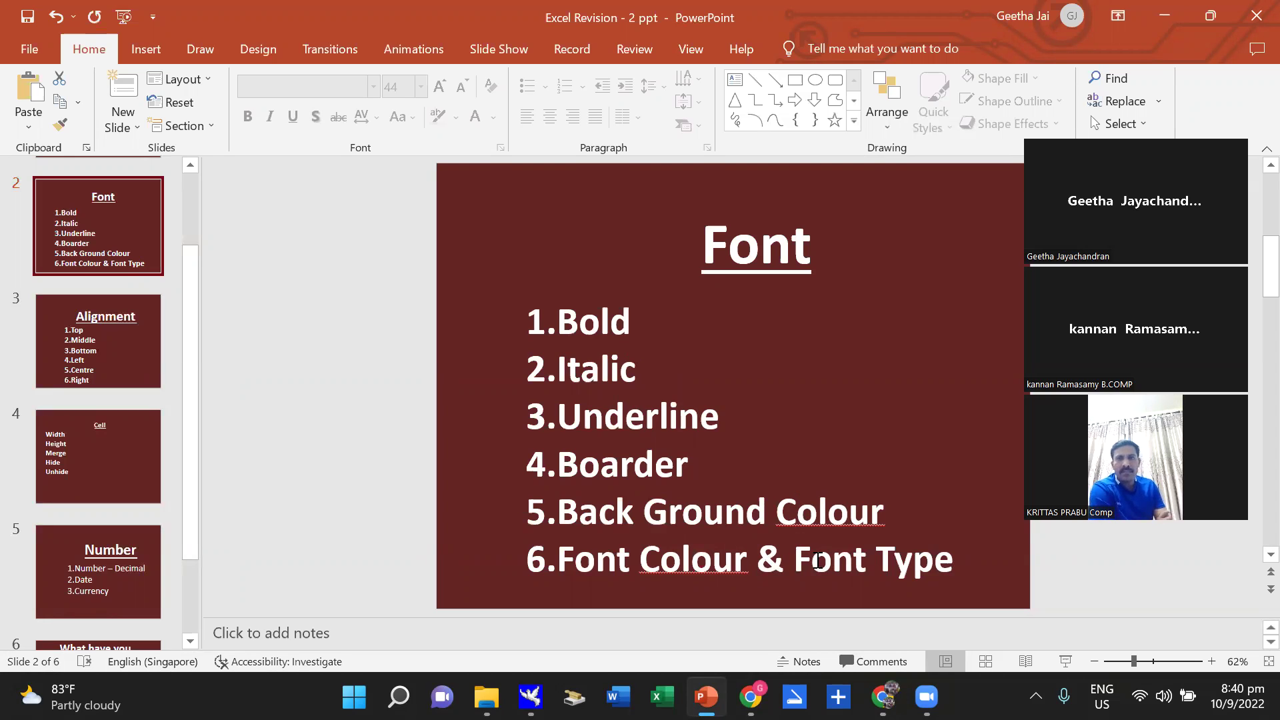
{"action": "left_click", "coordinate": [127, 355]}
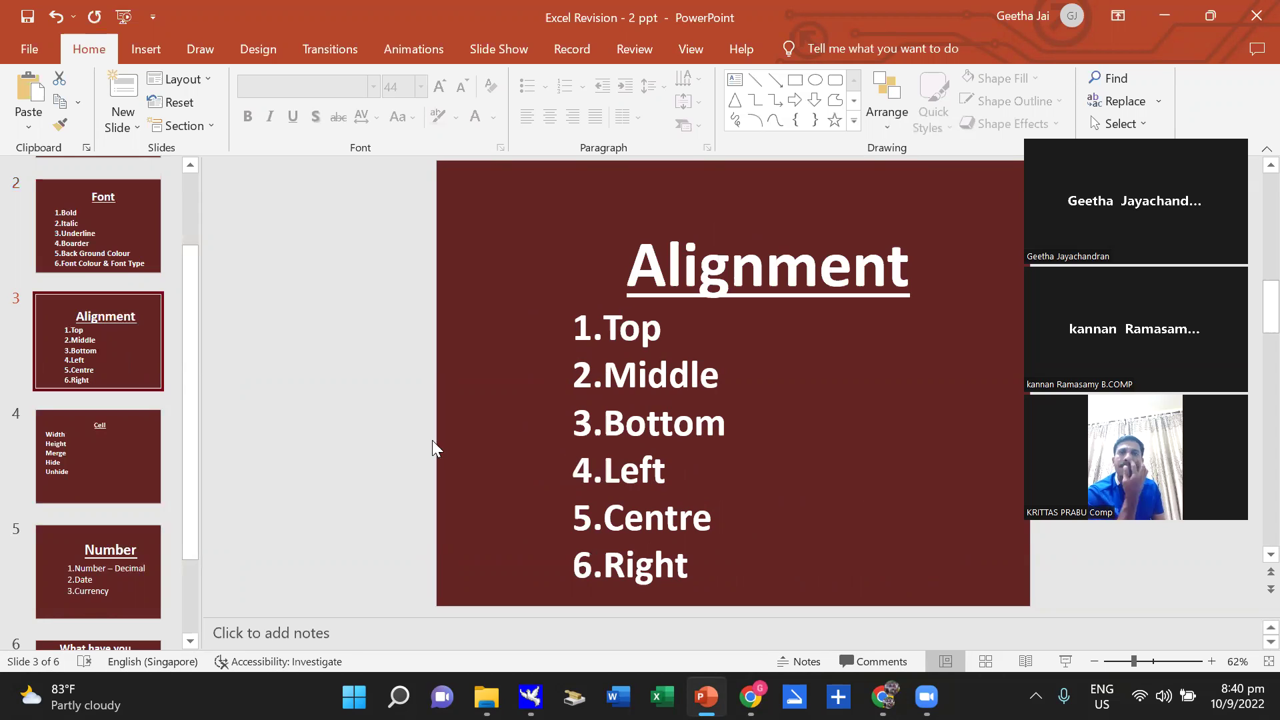
Show slide 4 (Cell), slide 5 (Number), then slide 6, 'What have you Learn Today'.
{"action": "left_click", "coordinate": [80, 457]}
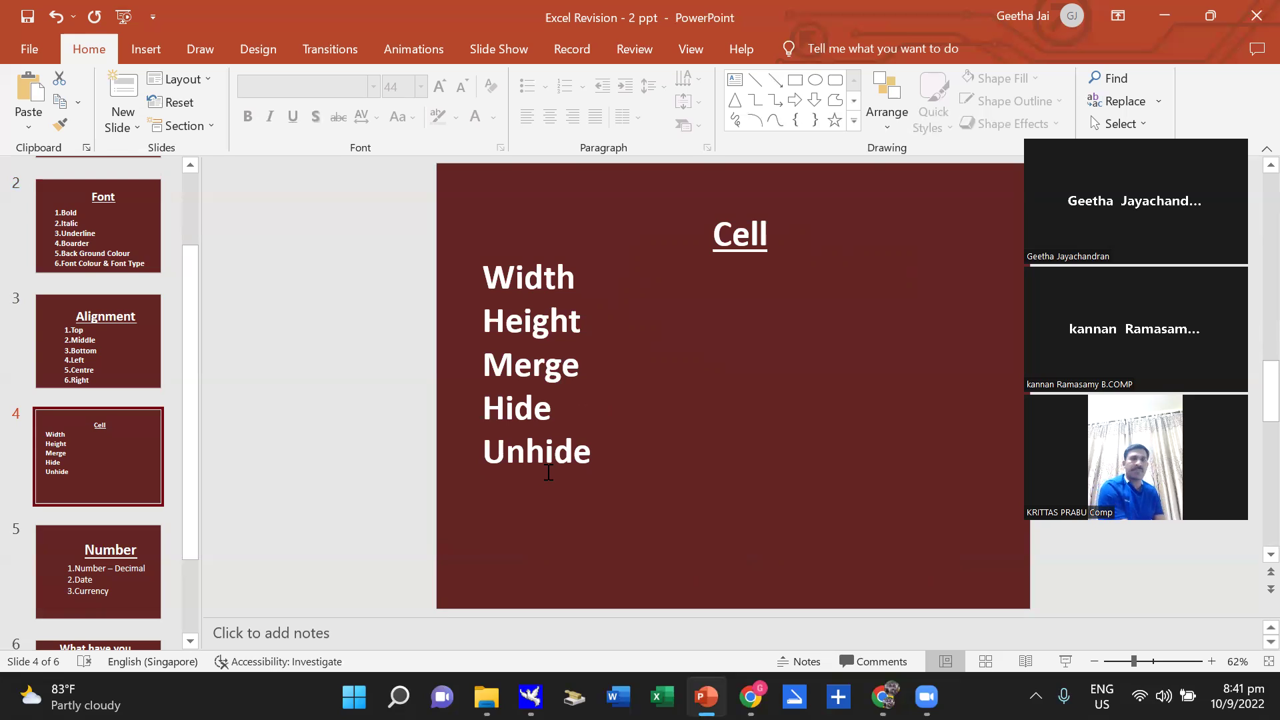
{"action": "left_click", "coordinate": [68, 578]}
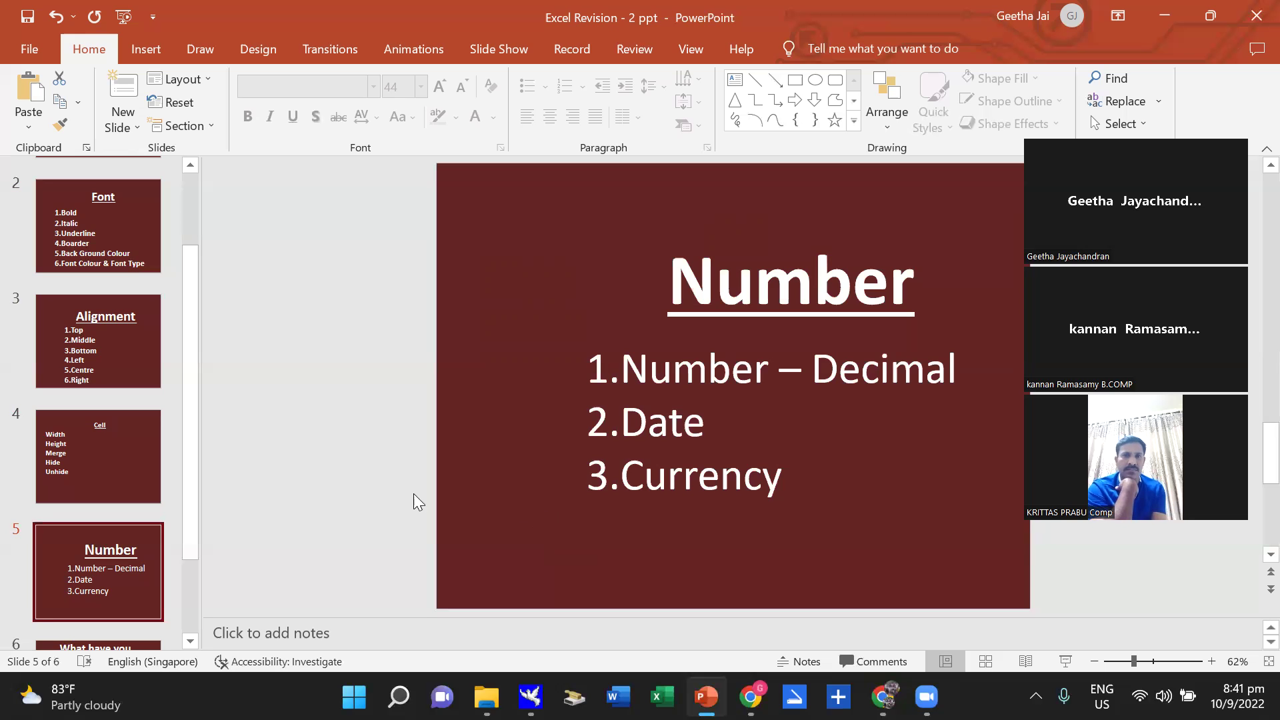
{"action": "scroll", "coordinate": [42, 512], "scroll_direction": "down", "scroll_amount": 2}
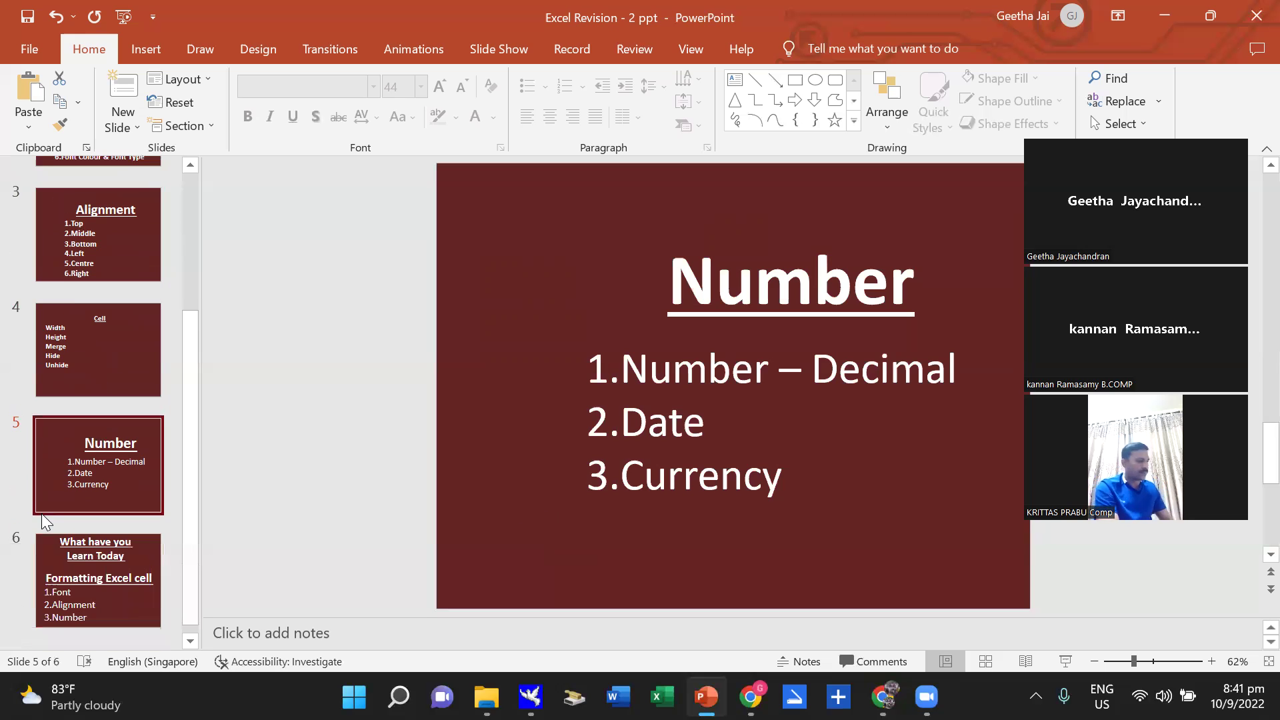
{"action": "left_click", "coordinate": [75, 577]}
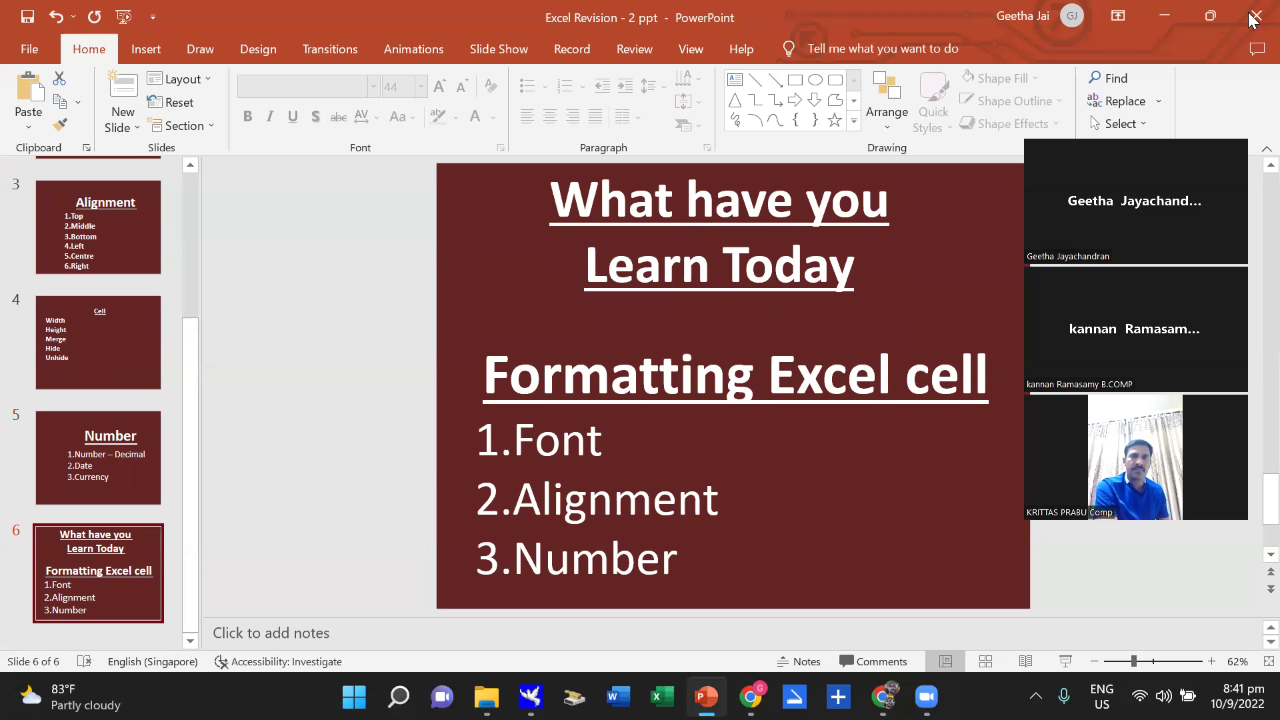
Minimize PowerPoint, launch Excel from the taskbar and maximise its start window.
{"action": "left_click", "coordinate": [1165, 16]}
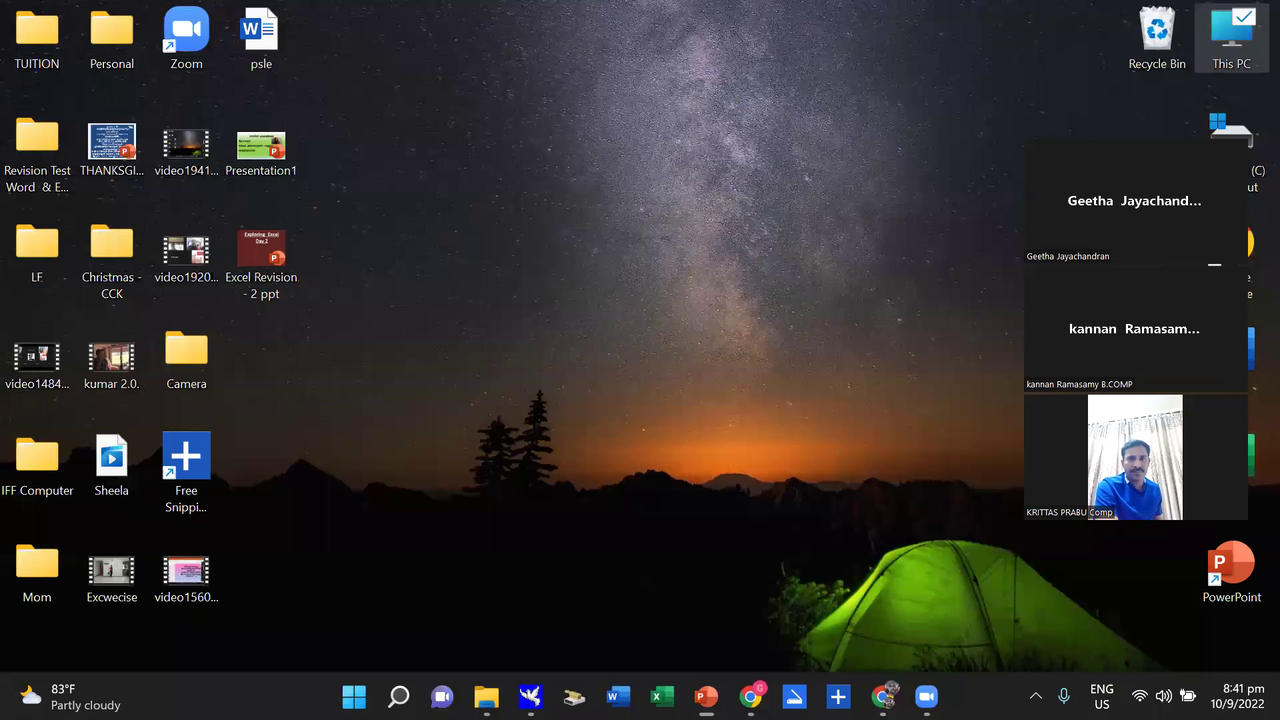
{"action": "left_click", "coordinate": [662, 697]}
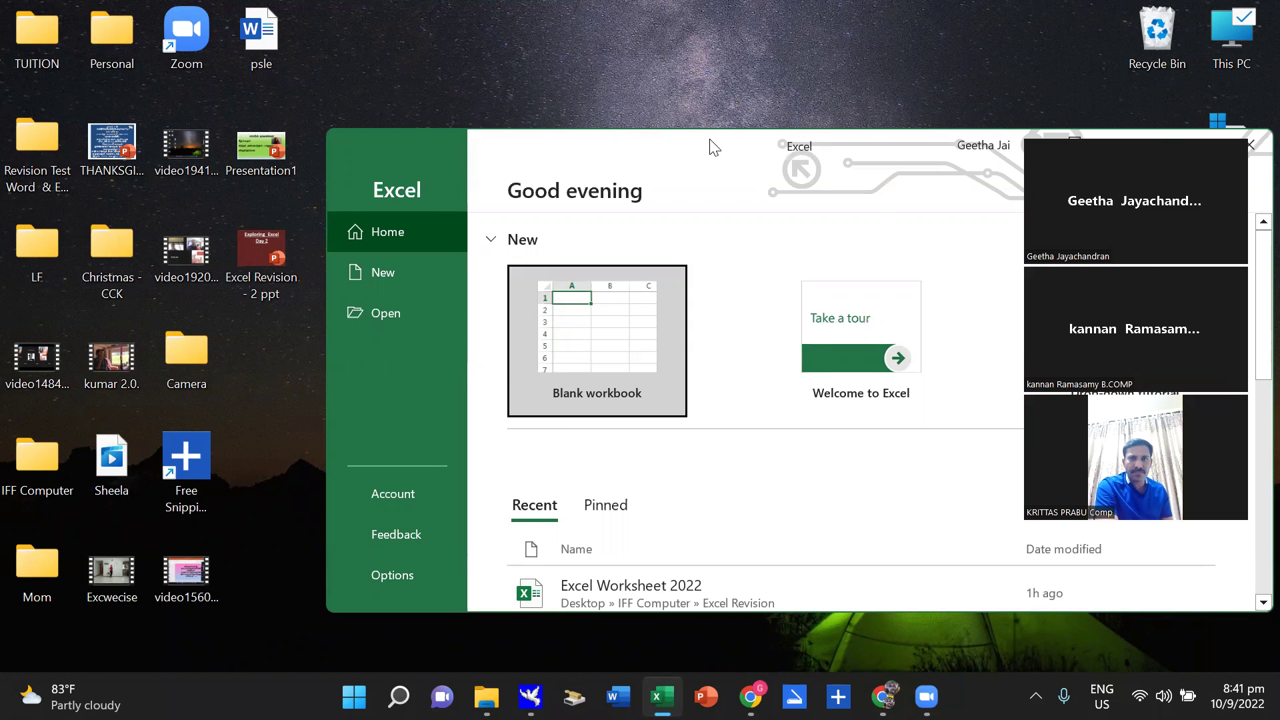
{"action": "left_click_drag", "start_coordinate": [711, 143], "coordinate": [614, 87]}
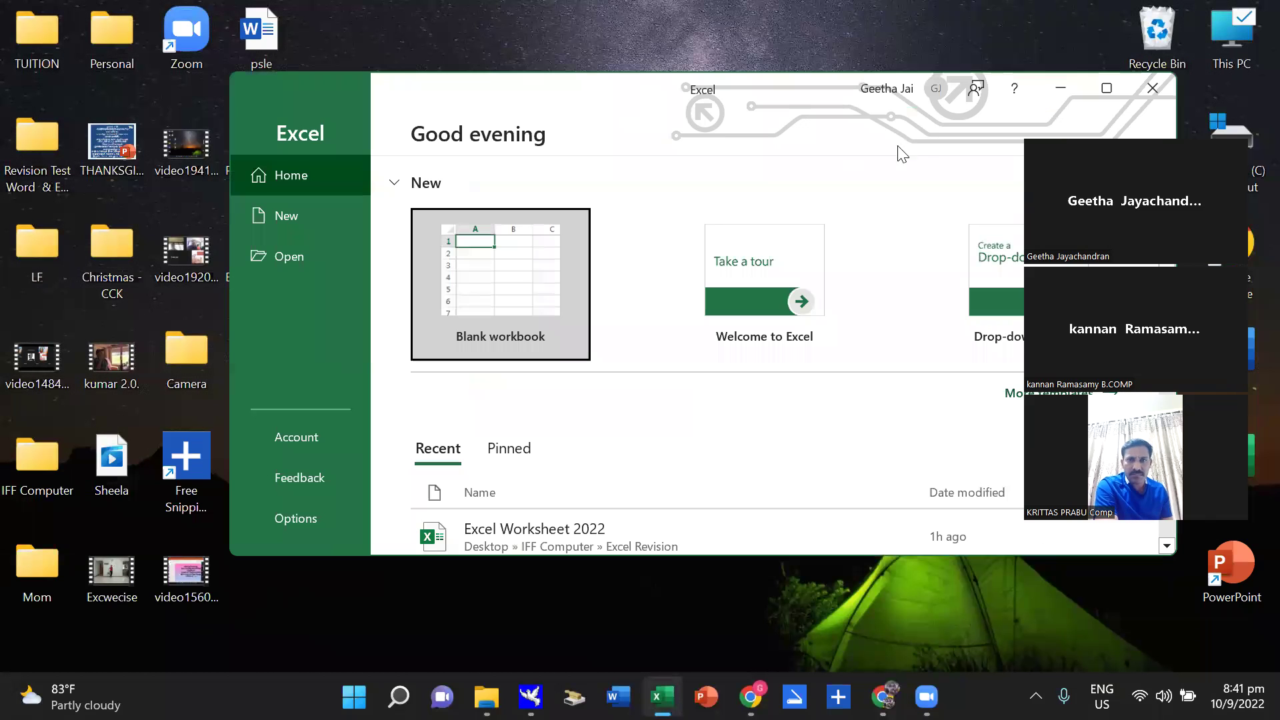
{"action": "left_click", "coordinate": [1109, 89]}
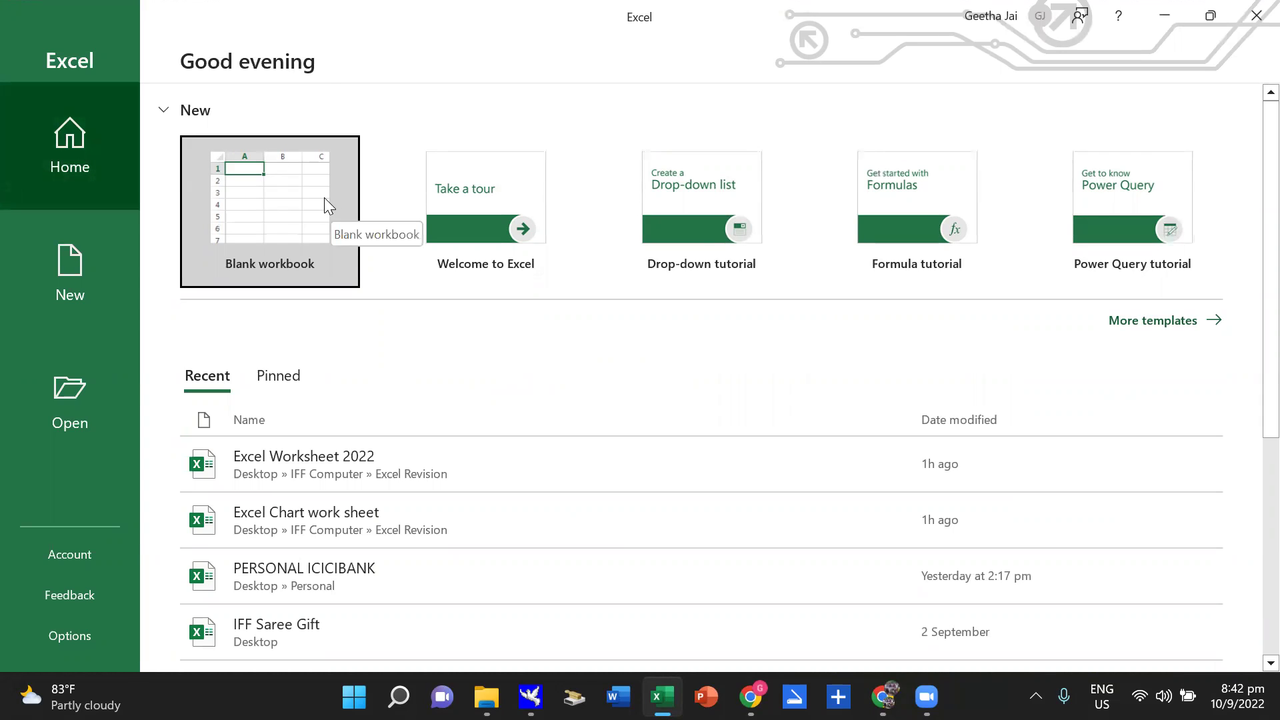
Create blank workbook Book1 and add two new sheets beside Sheet1.
{"action": "left_click", "coordinate": [292, 206]}
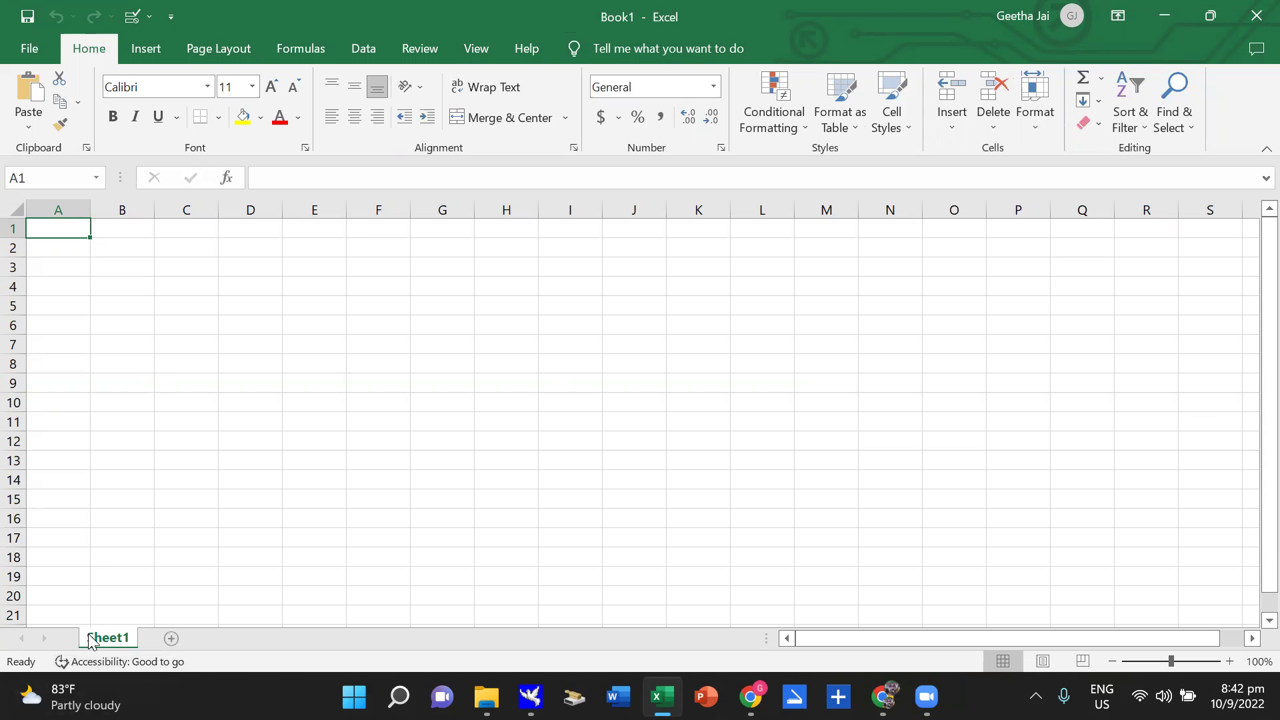
{"action": "left_click", "coordinate": [173, 639]}
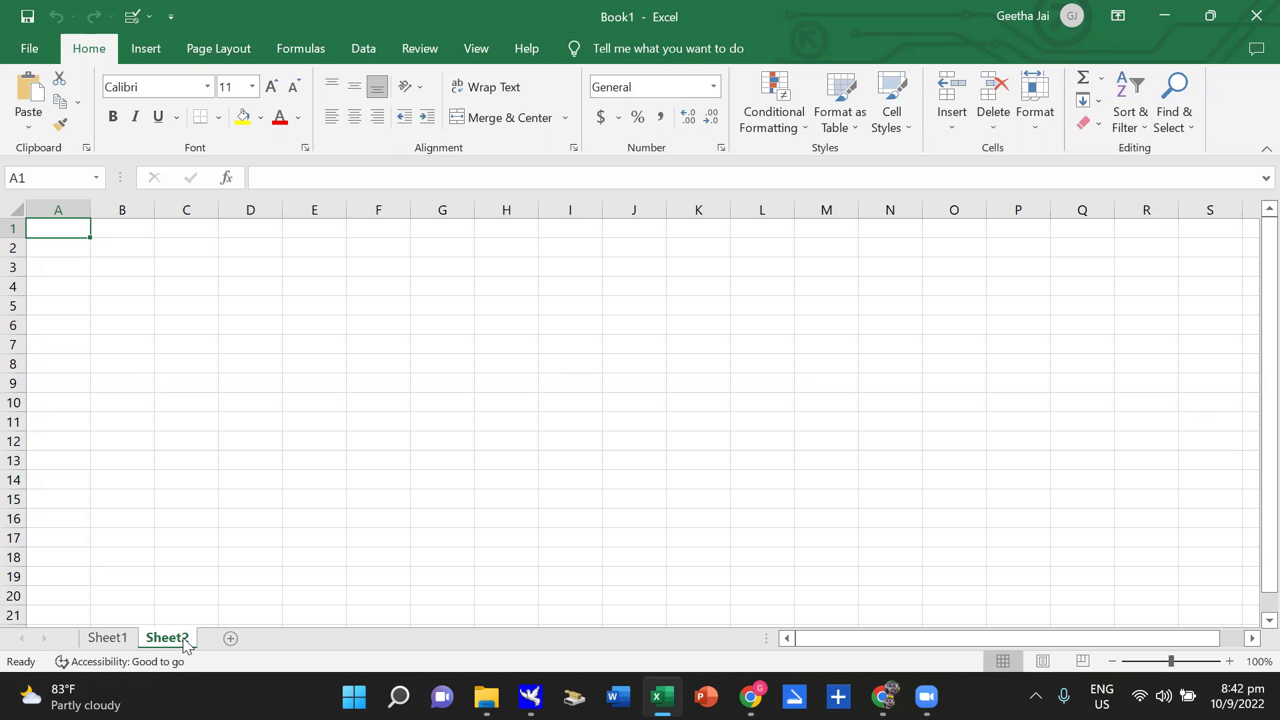
{"action": "left_click", "coordinate": [231, 639]}
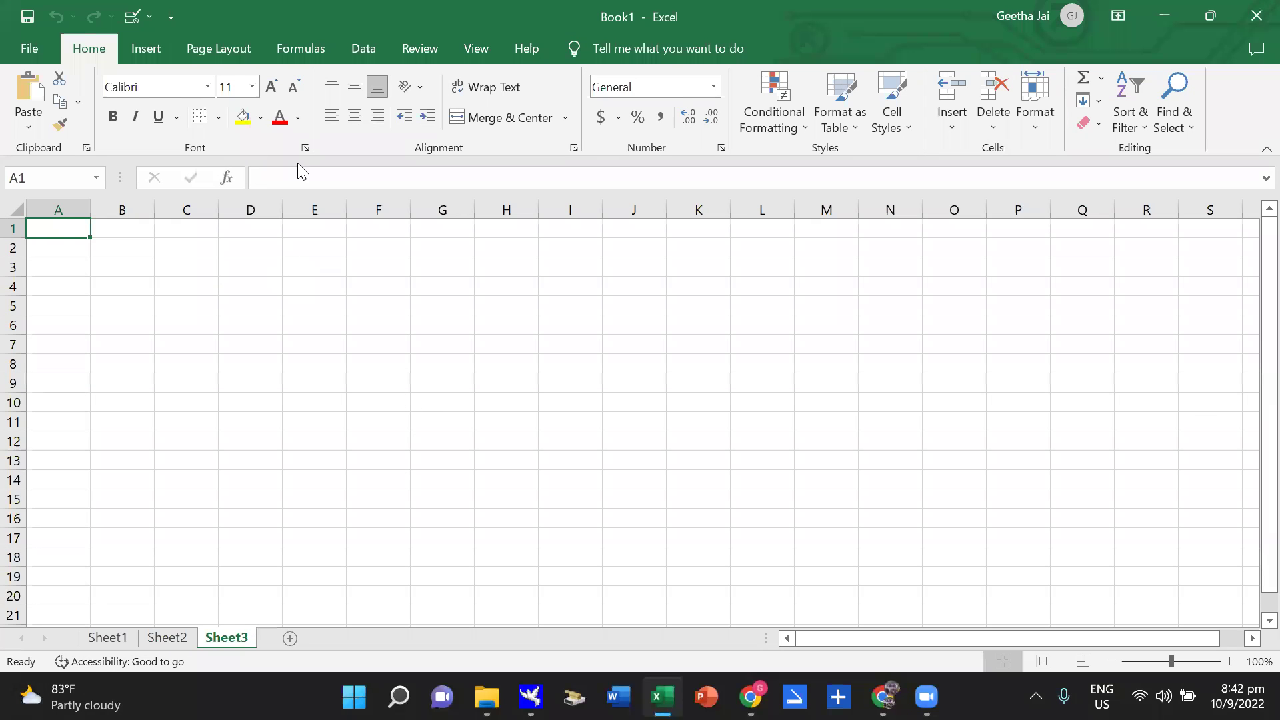
{"action": "left_click", "coordinate": [1040, 27]}
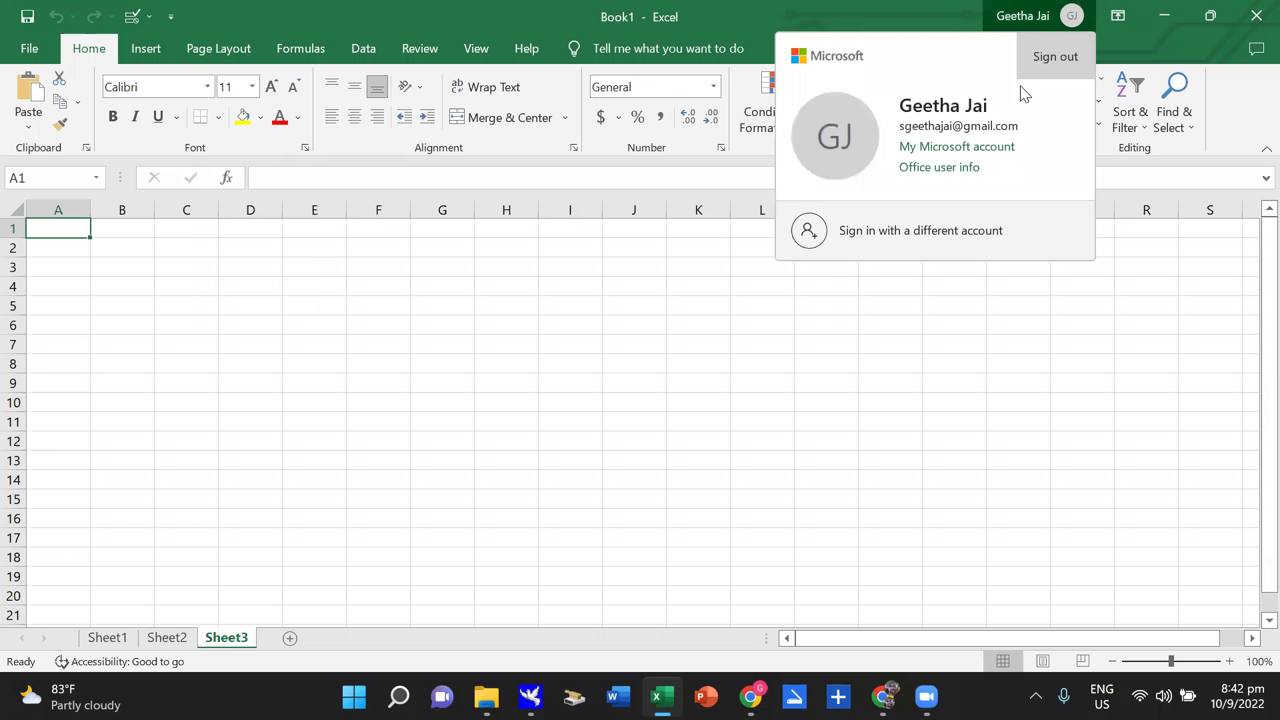
{"action": "left_click", "coordinate": [1034, 180]}
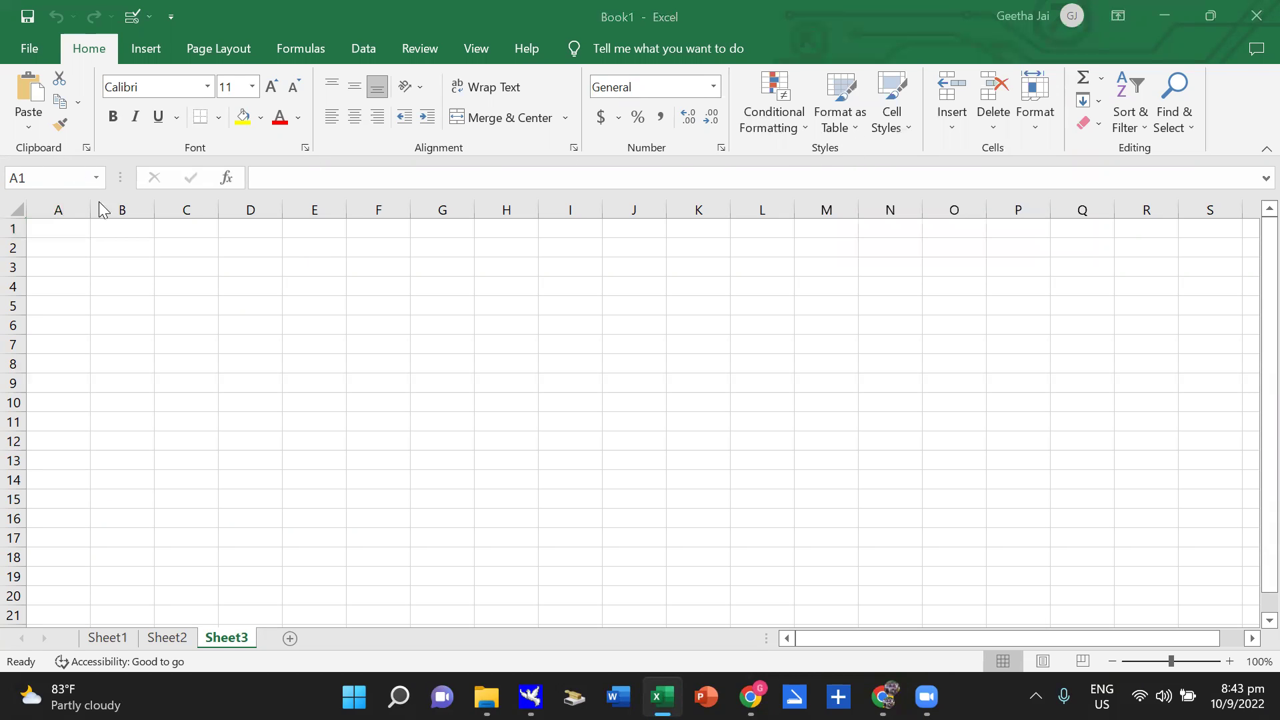
{"action": "mouse_move", "coordinate": [40, 177]}
{"action": "left_click", "coordinate": [56, 226]}
{"action": "left_click", "coordinate": [1266, 320]}
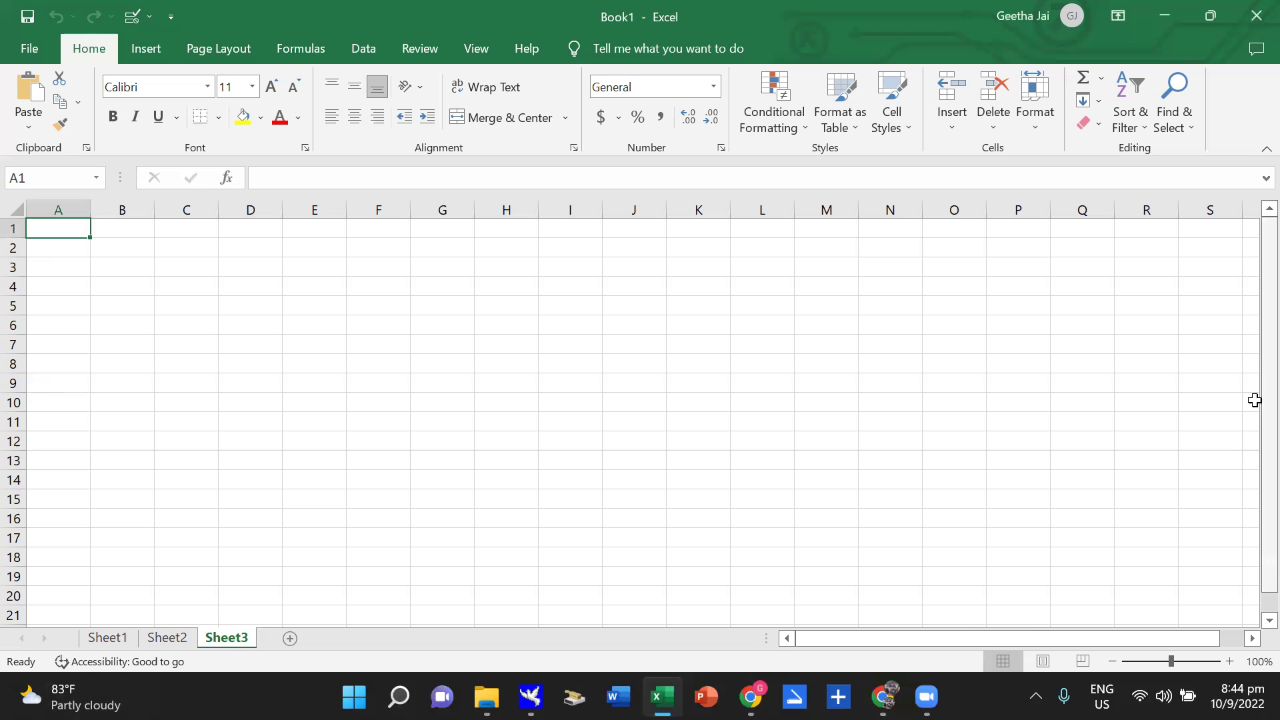
{"action": "left_click_drag", "start_coordinate": [1252, 363], "coordinate": [1251, 449]}
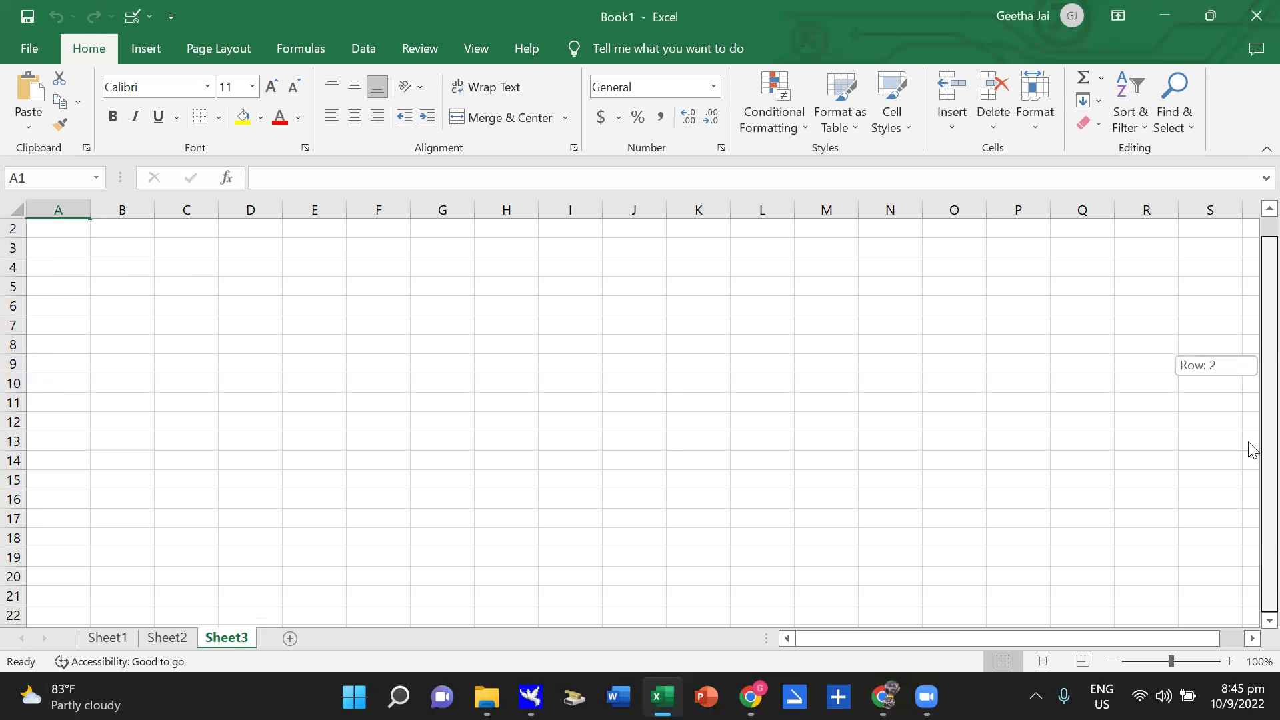
{"action": "mouse_move", "coordinate": [907, 641]}
{"action": "left_mouse_down"}
{"action": "mouse_move", "coordinate": [1019, 644]}
{"action": "mouse_move", "coordinate": [872, 641]}
{"action": "left_mouse_up"}
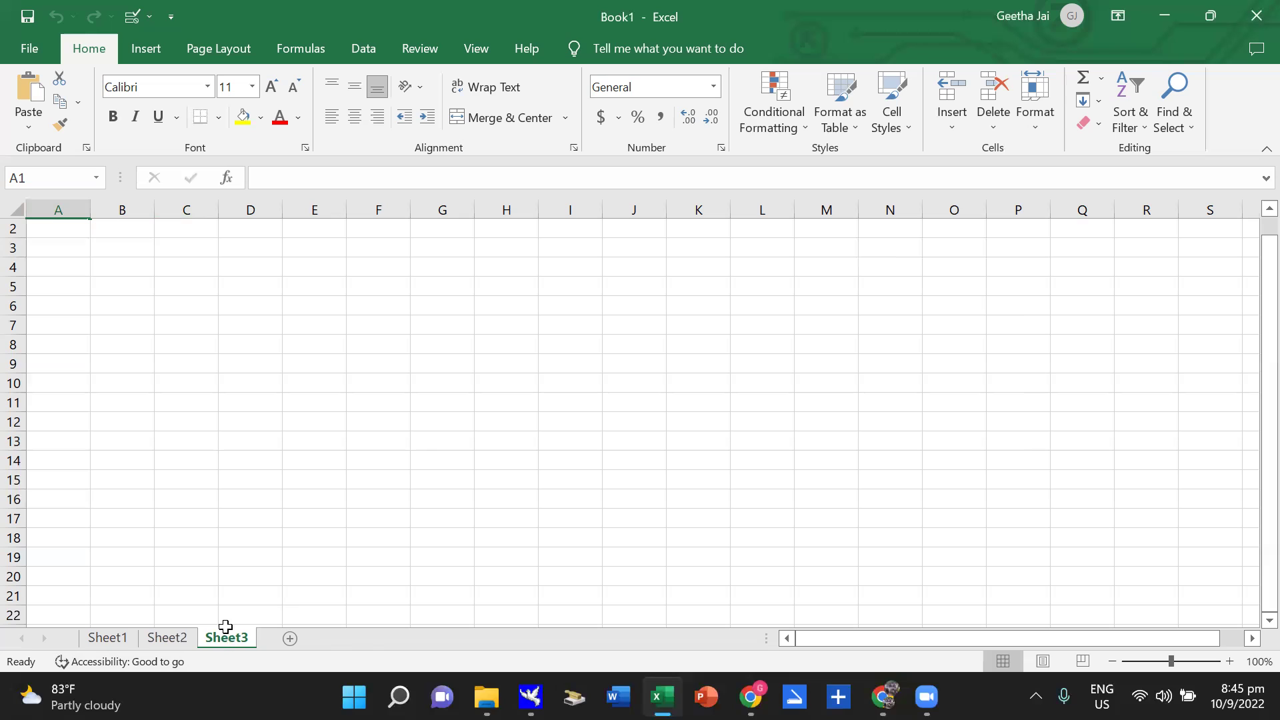
{"action": "left_click", "coordinate": [288, 638]}
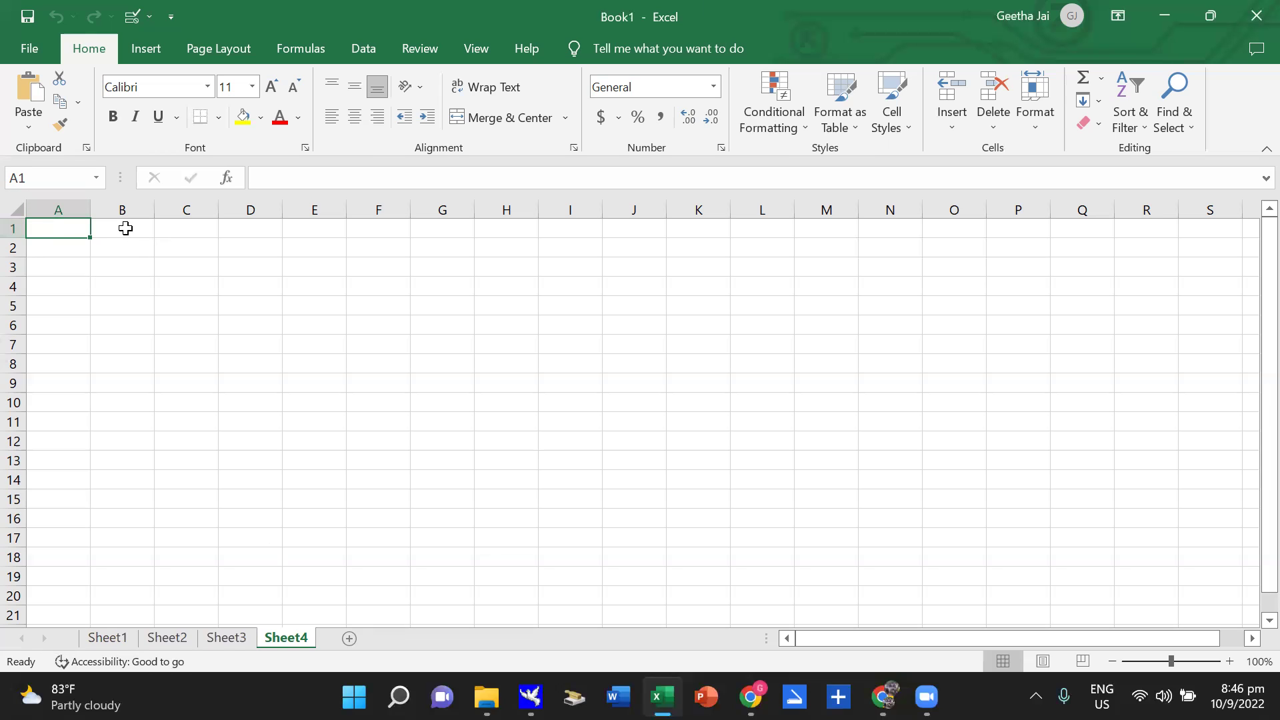
{"action": "left_click", "coordinate": [125, 229]}
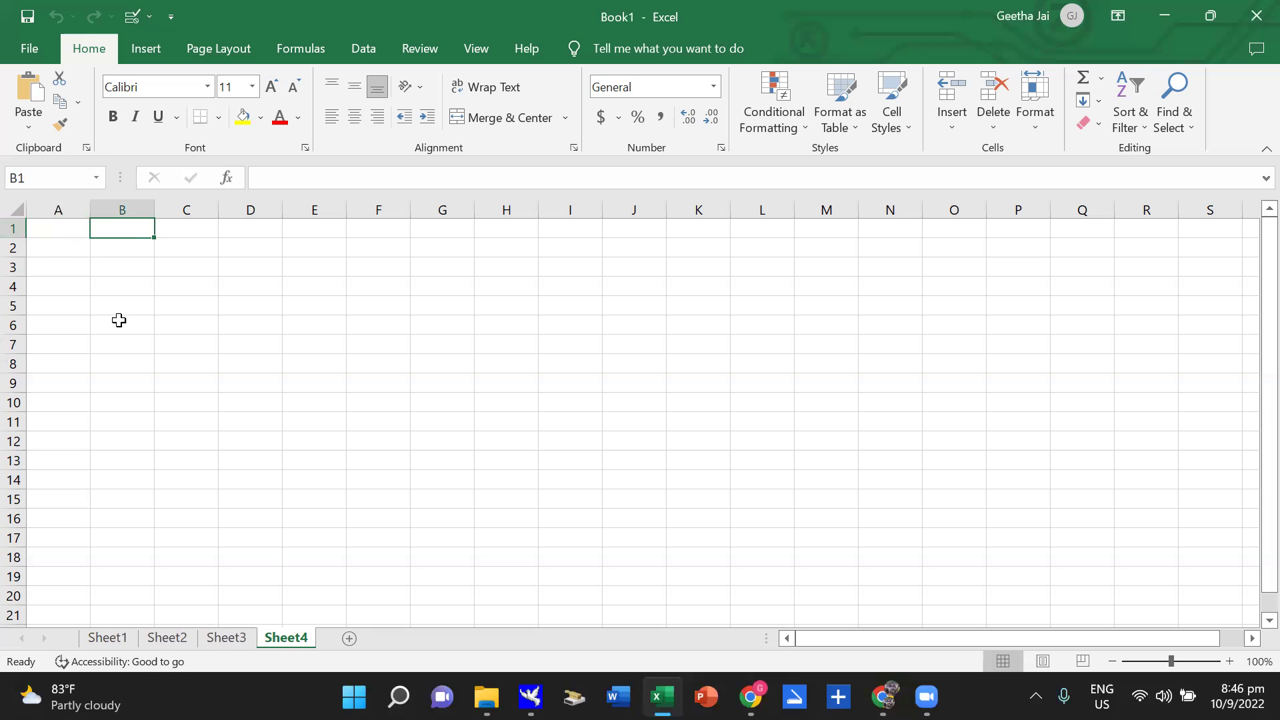
{"action": "left_click", "coordinate": [248, 344]}
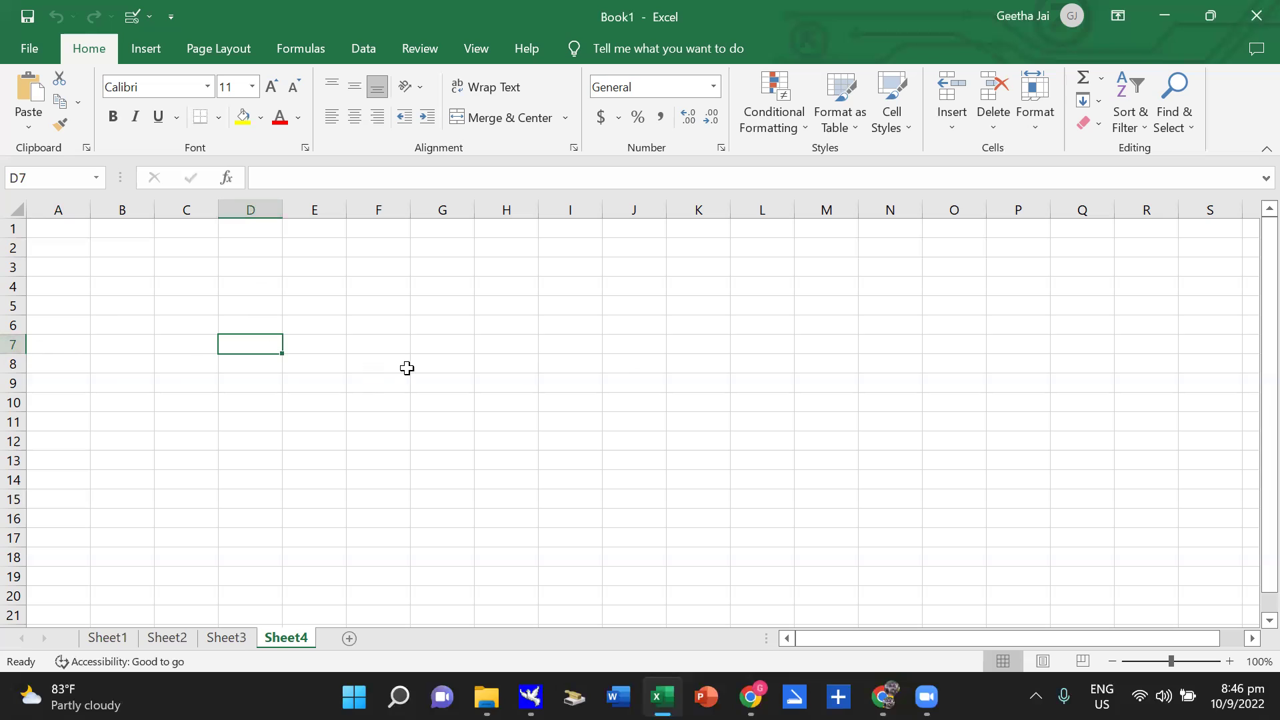
{"action": "left_click", "coordinate": [607, 361]}
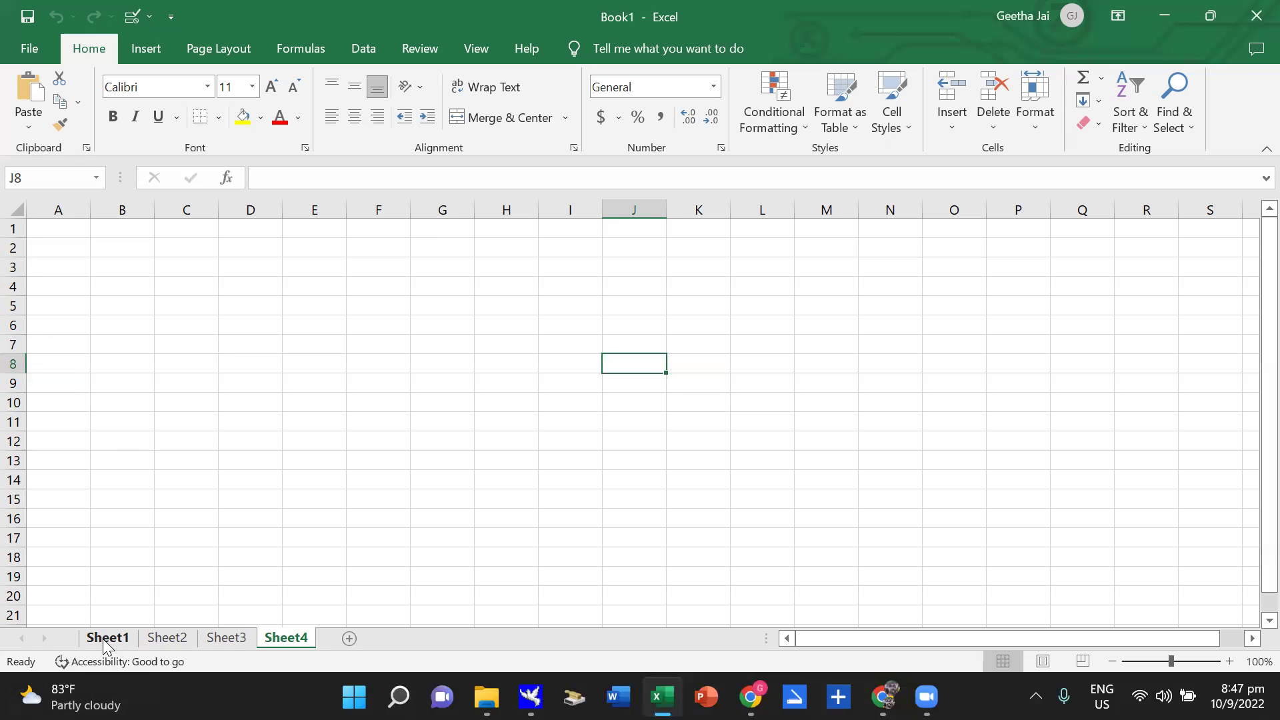
Rename the Sheet1 tab to 'Salary'.
{"action": "left_click", "coordinate": [105, 641]}
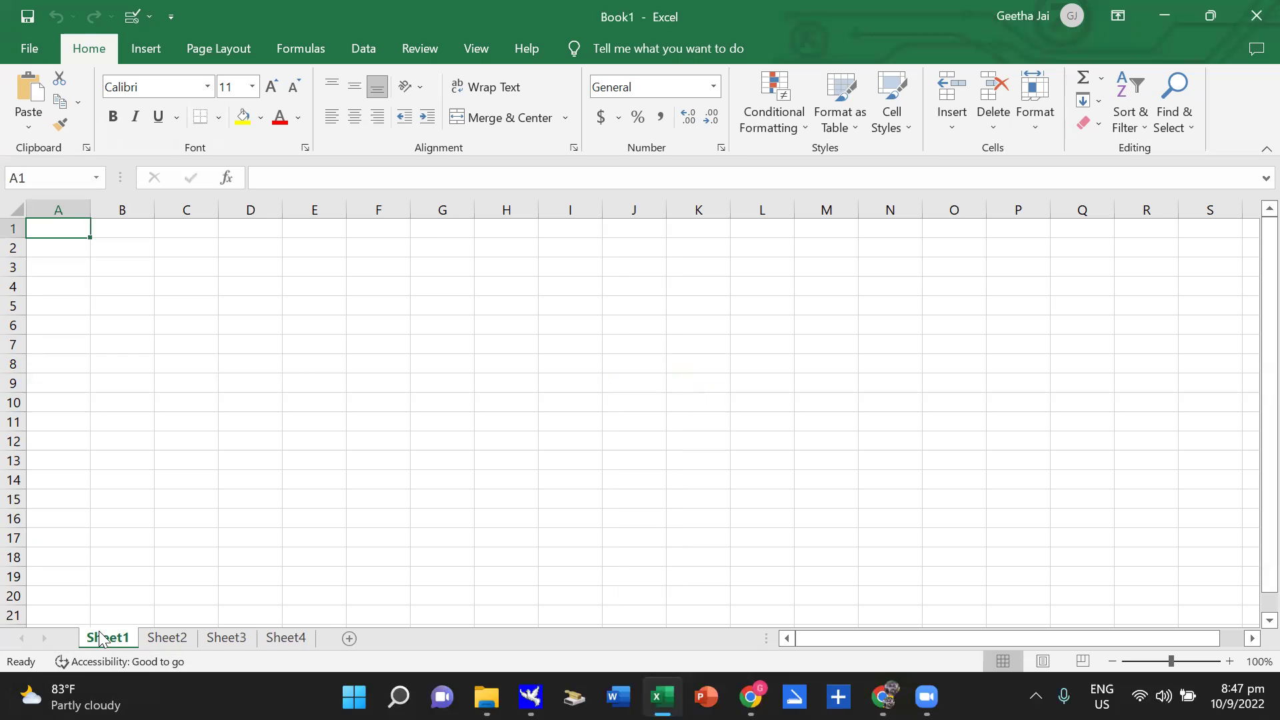
{"action": "right_click", "coordinate": [100, 636]}
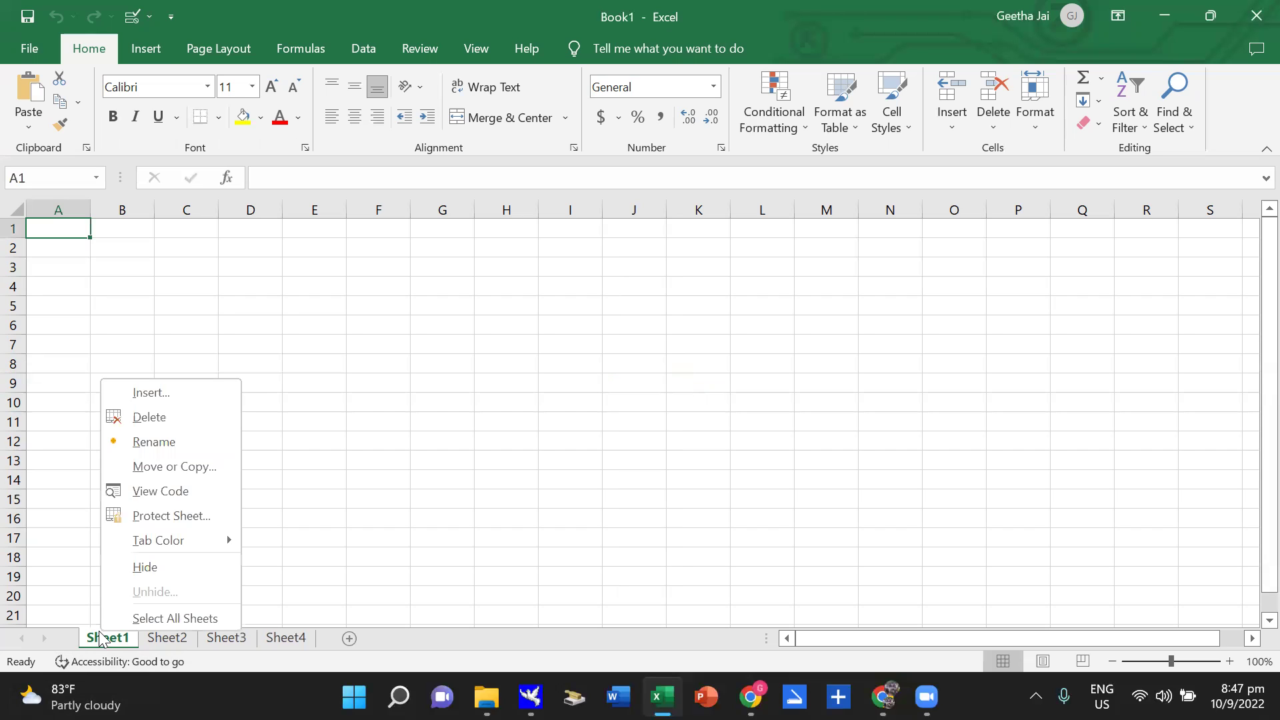
{"action": "left_click", "coordinate": [155, 443]}
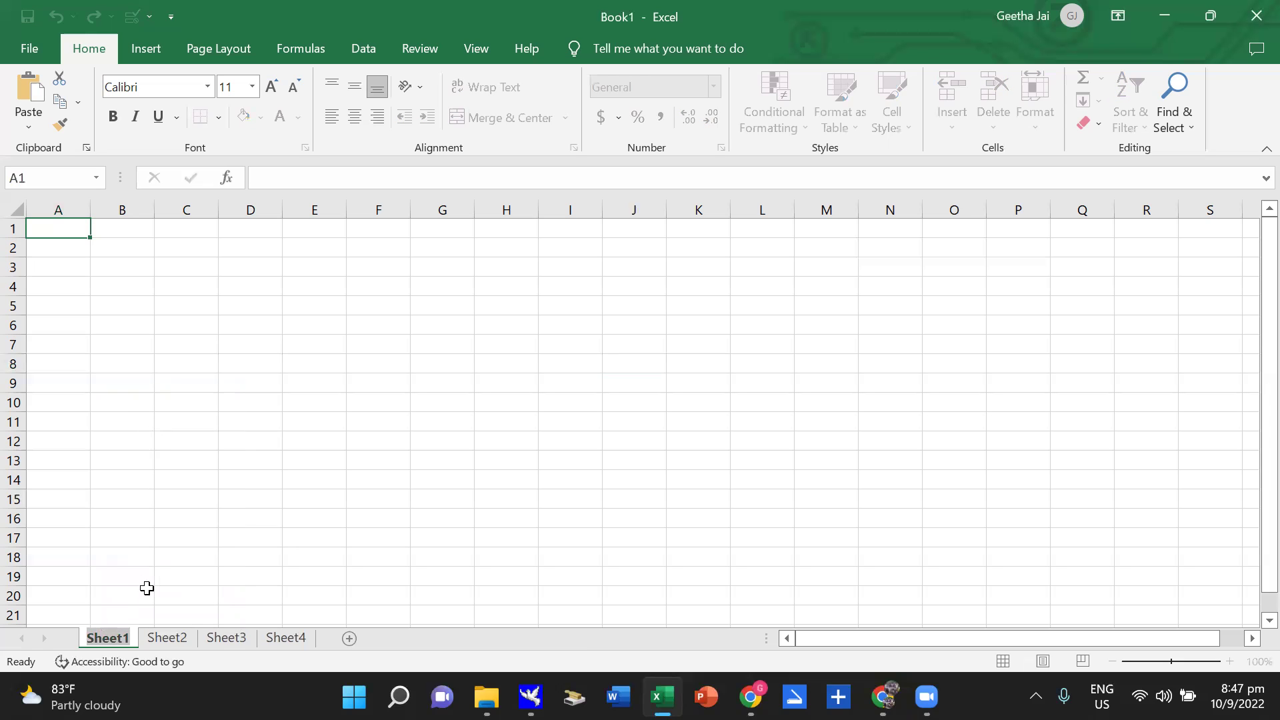
{"action": "type", "text": "Salary"}
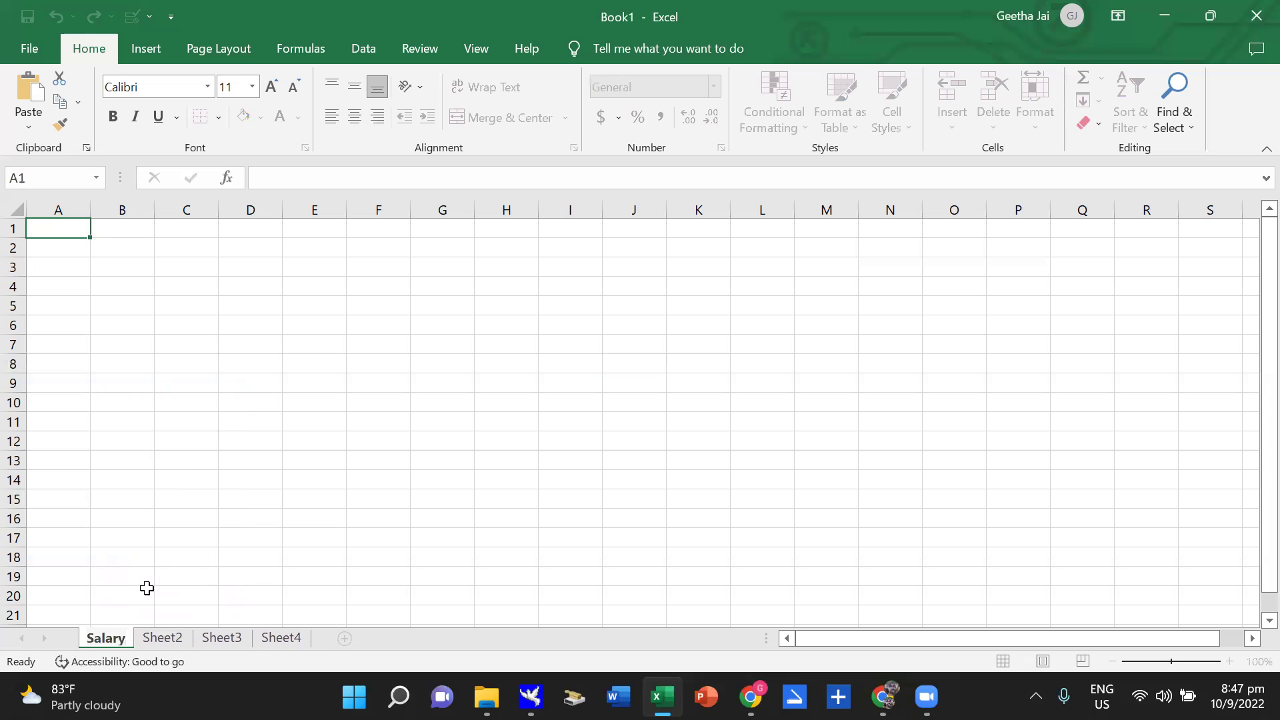
{"action": "key", "text": "Return"}
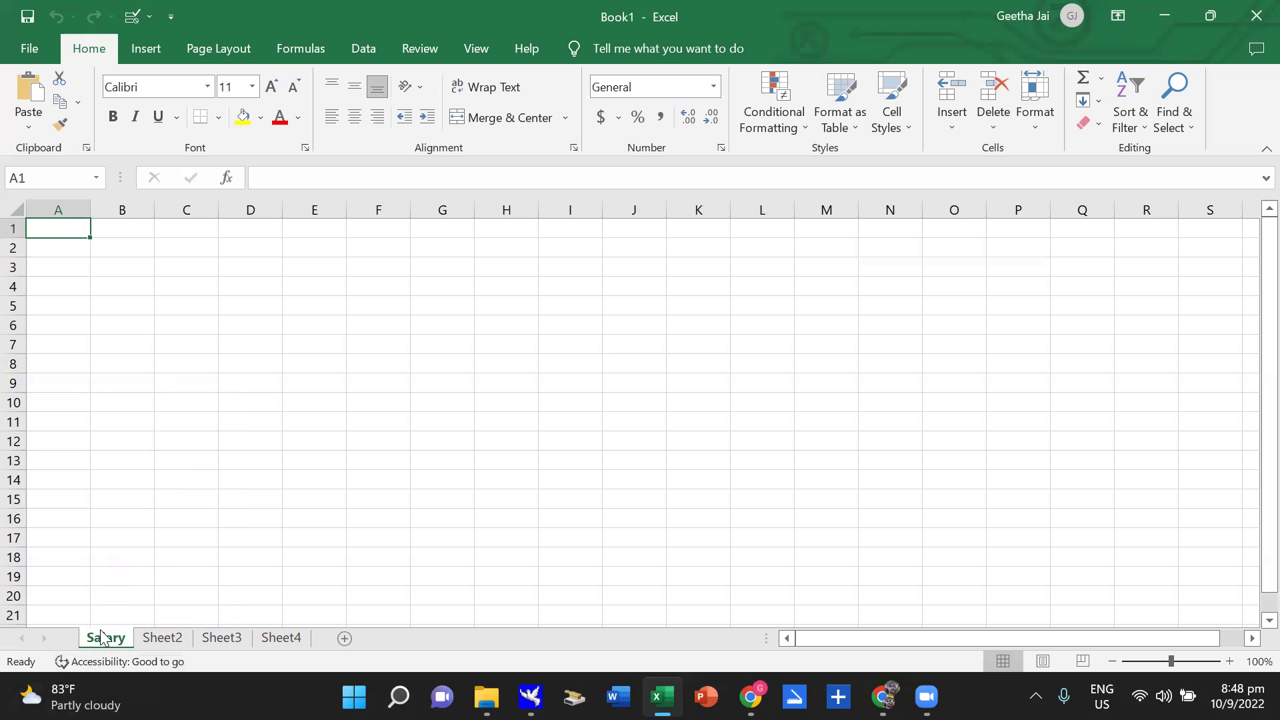
Rename Sheet2 to 'attendance', then correct it to 'Attendance' with a capital A.
{"action": "left_click", "coordinate": [167, 643]}
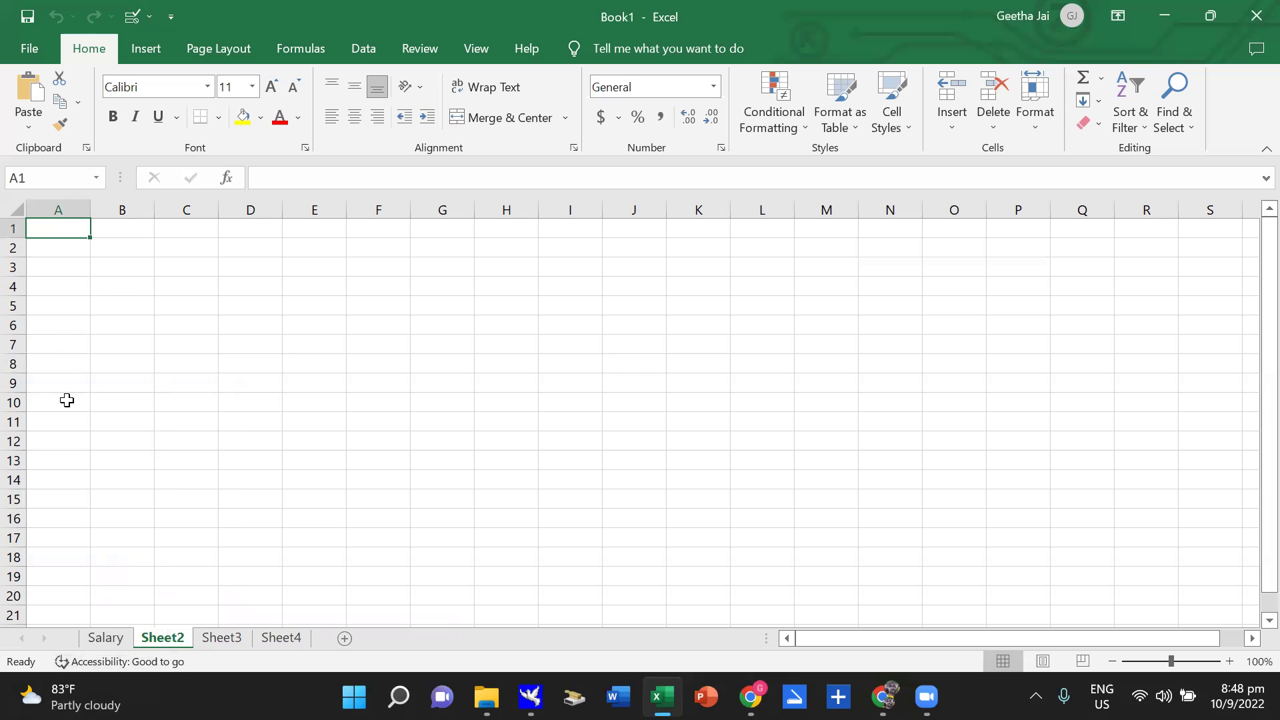
{"action": "right_click", "coordinate": [153, 636]}
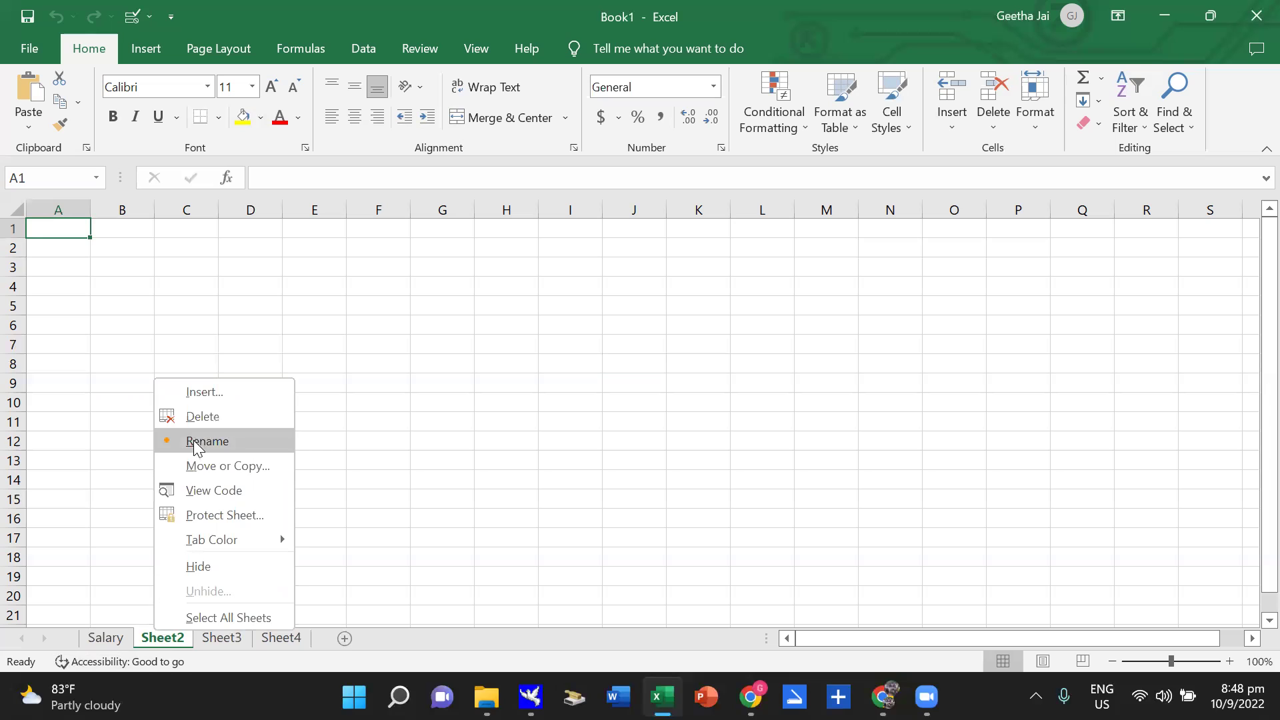
{"action": "left_click", "coordinate": [192, 441]}
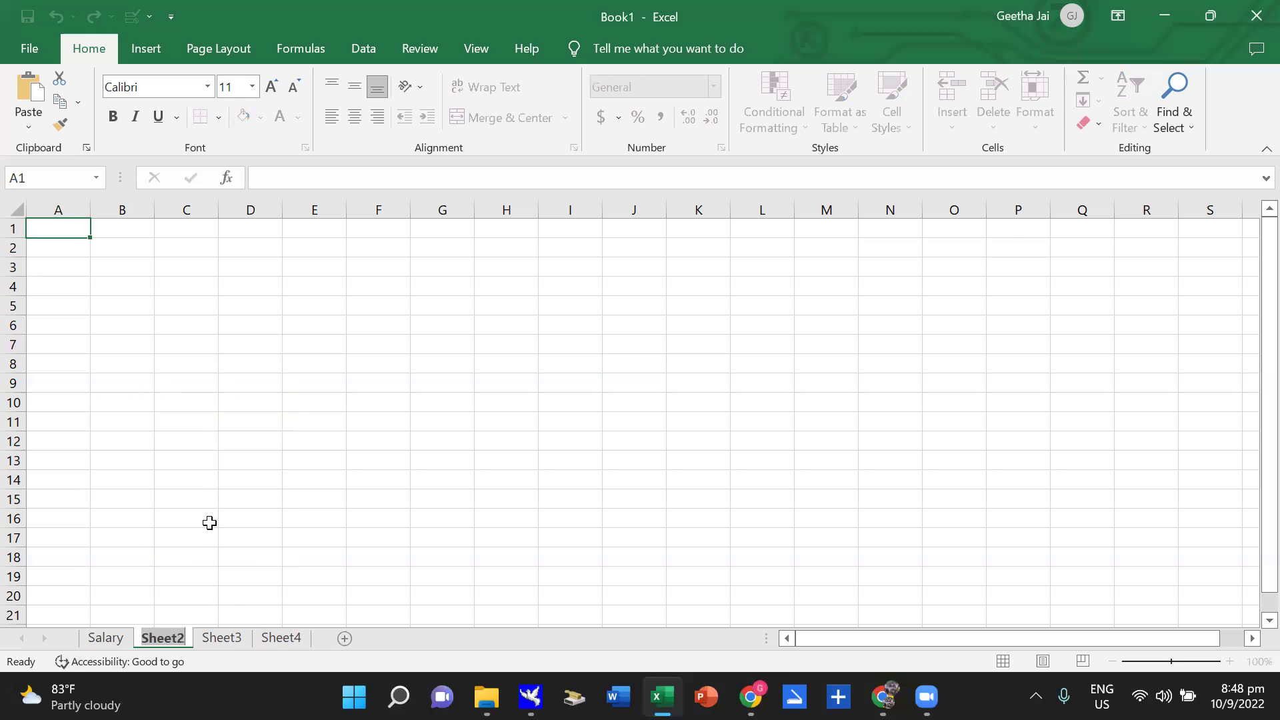
{"action": "type", "text": "attendance"}
{"action": "key", "text": "Return"}
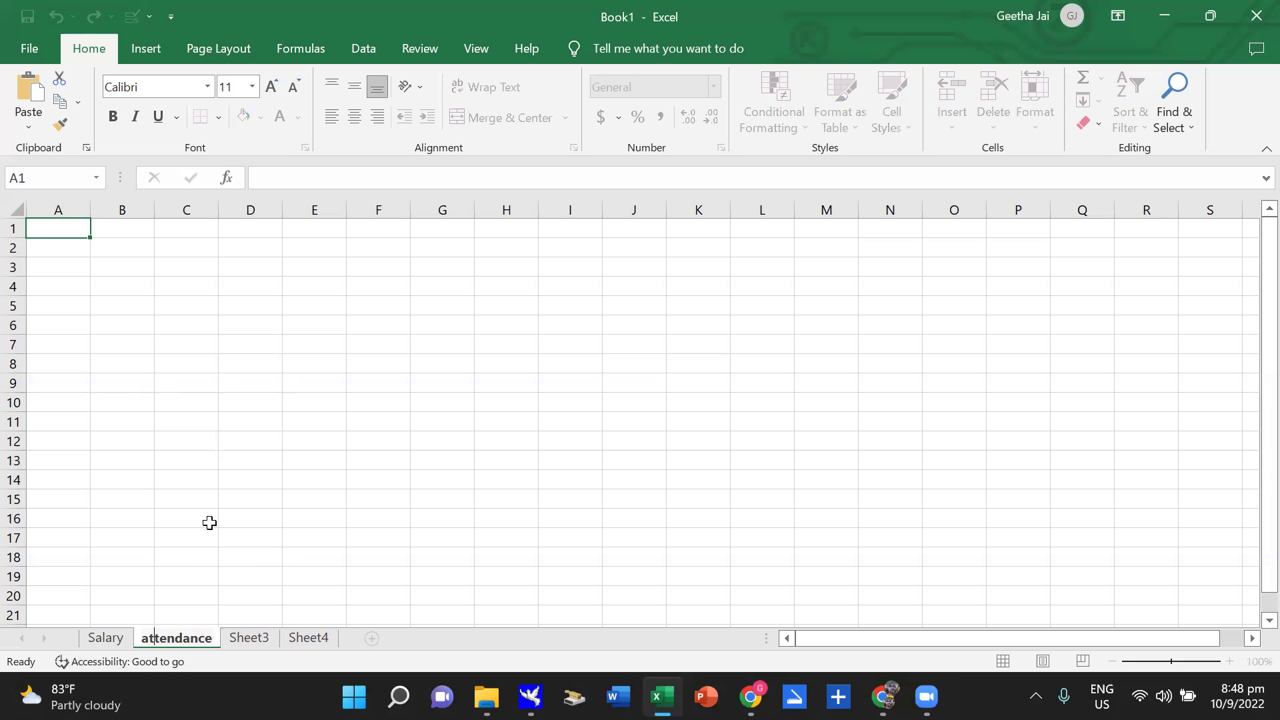
{"action": "key", "text": "Delete"}
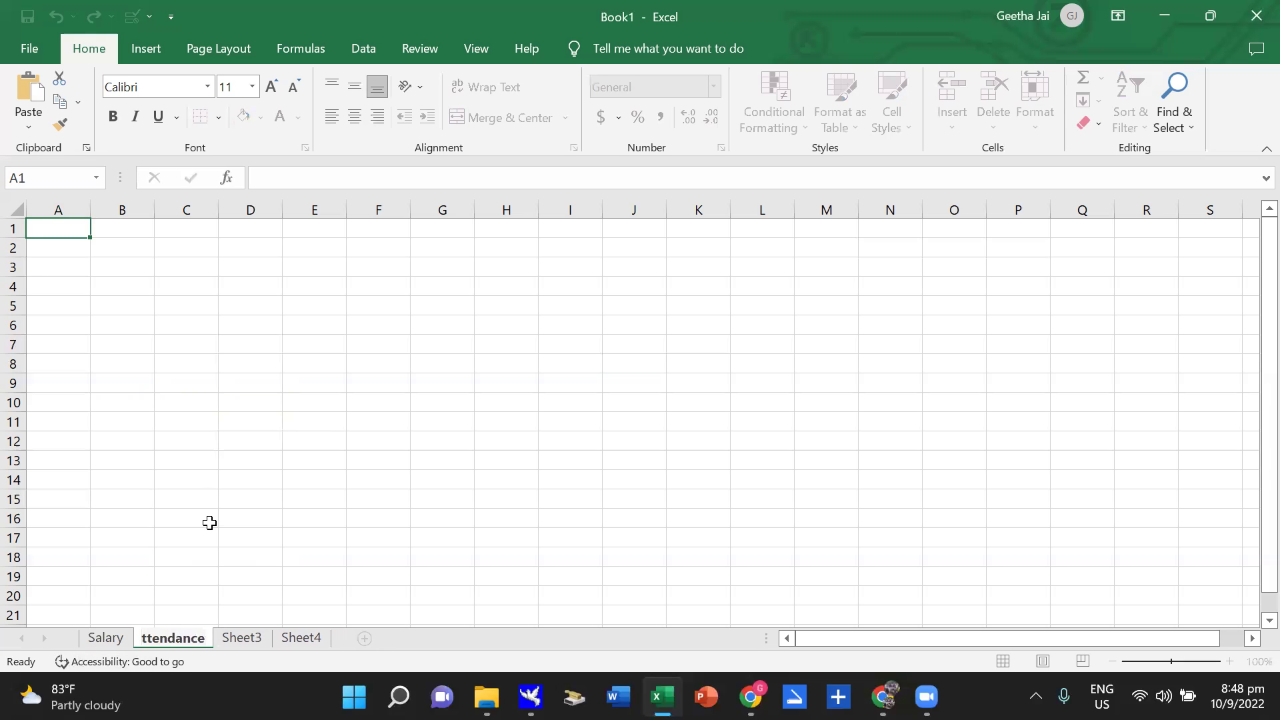
{"action": "type", "text": "A"}
{"action": "key", "text": "Return"}
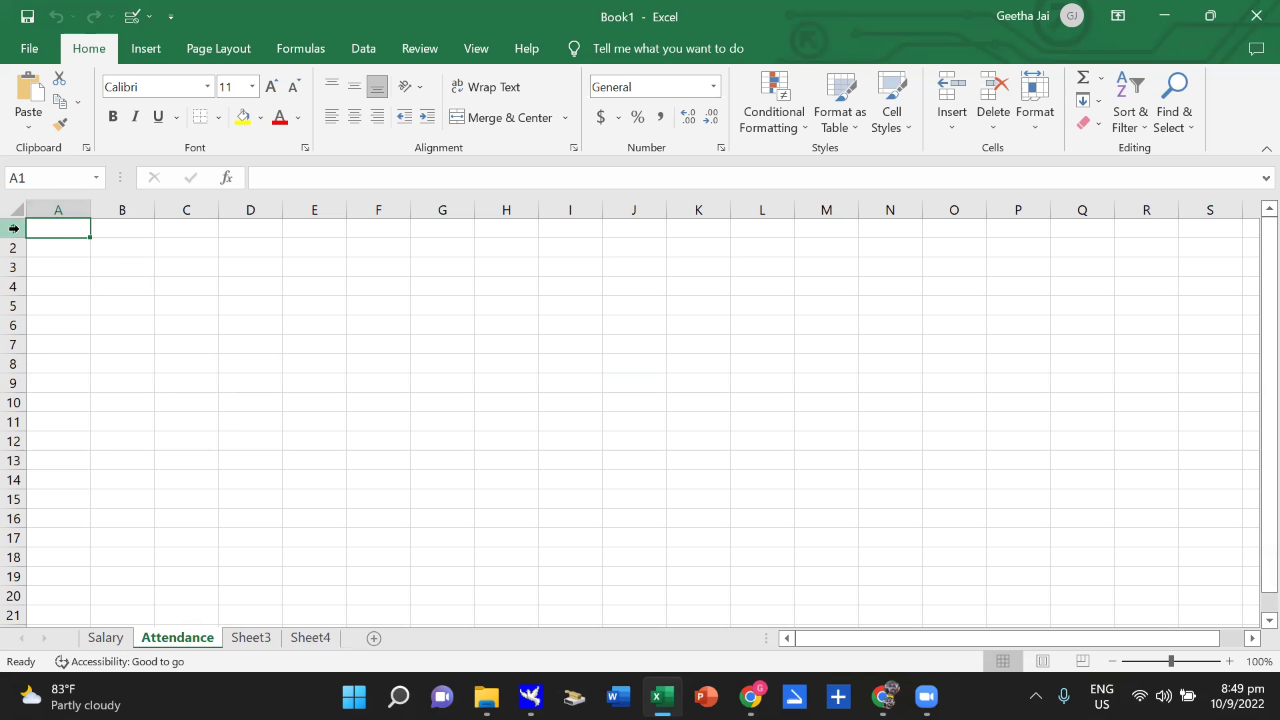
Enter 6767 in cell H8, then correct it to 6764 in the formula bar.
{"action": "left_click", "coordinate": [186, 280]}
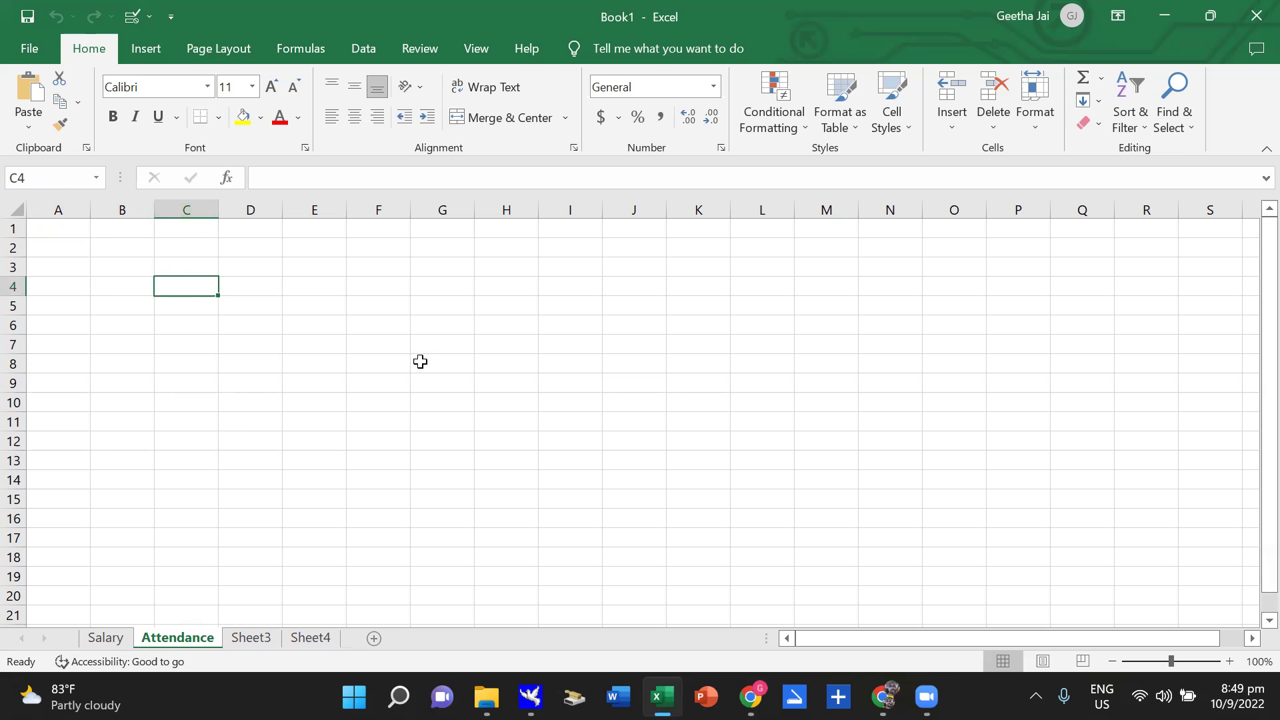
{"action": "left_click", "coordinate": [494, 364]}
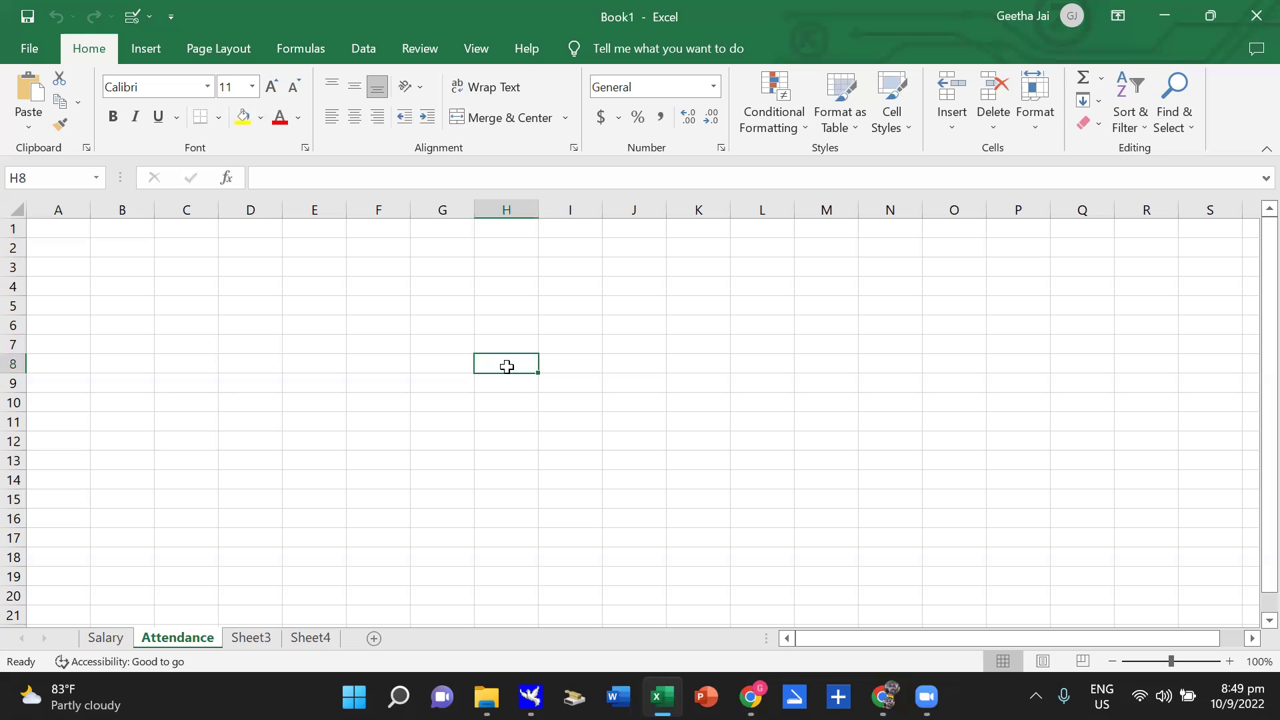
{"action": "type", "text": "6767"}
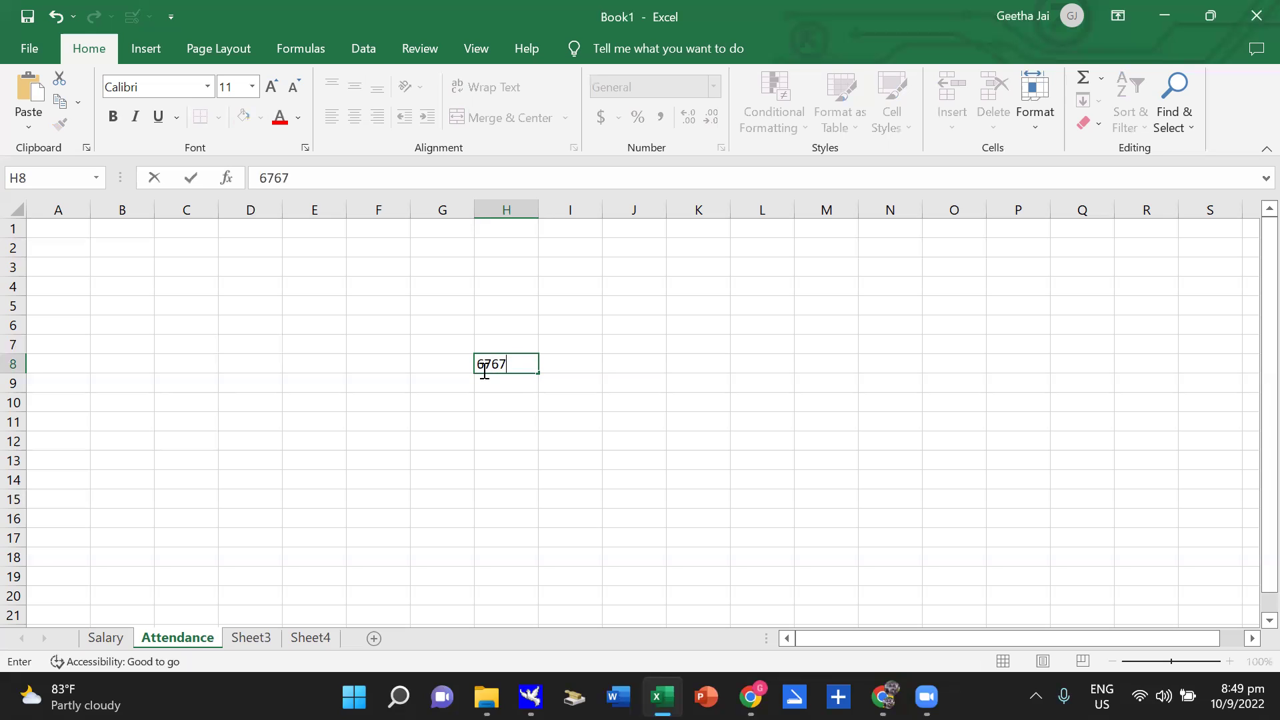
{"action": "left_click", "coordinate": [525, 388]}
{"action": "left_click", "coordinate": [520, 364]}
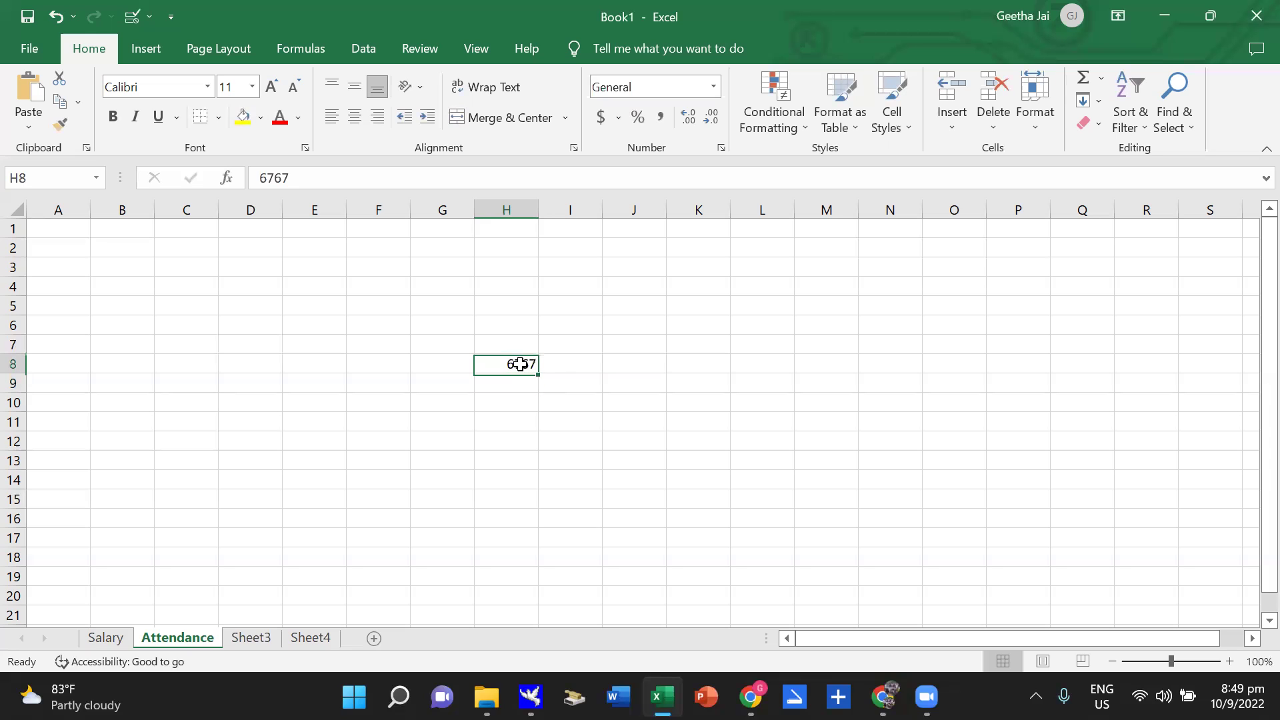
{"action": "left_click", "coordinate": [299, 179]}
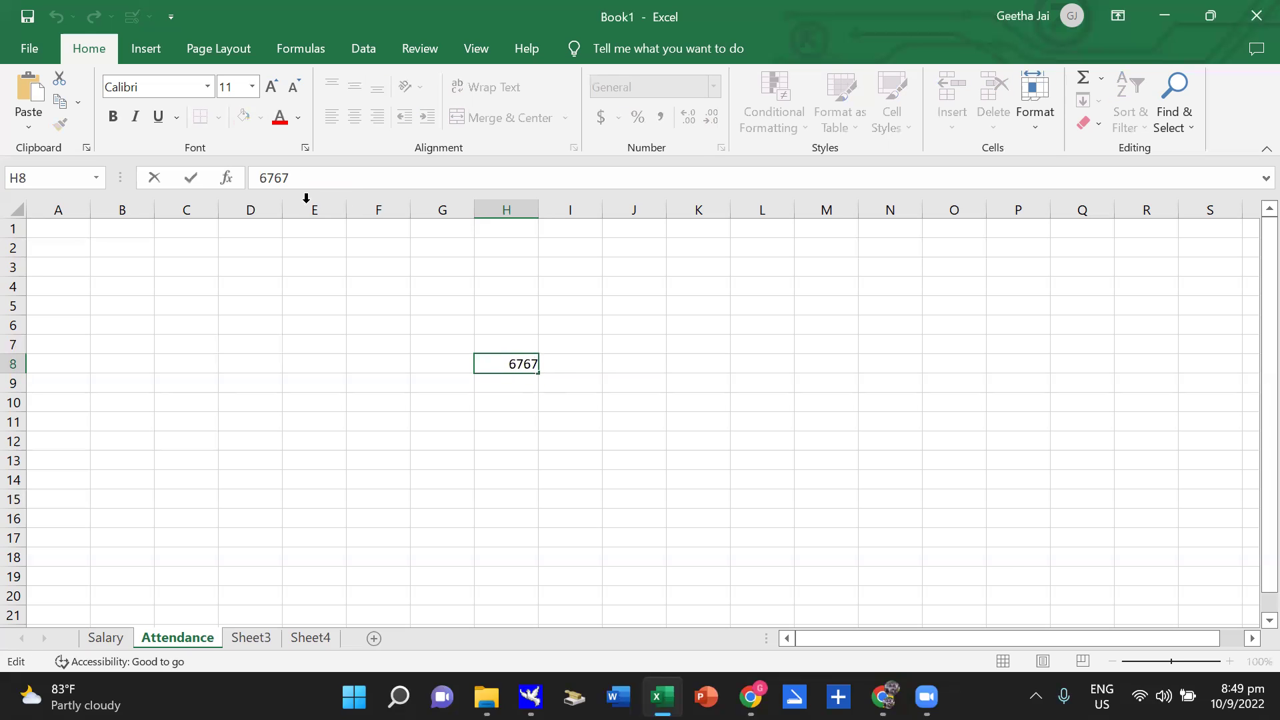
{"action": "key", "text": "BackSpace"}
{"action": "type", "text": "4"}
{"action": "key", "text": "Return"}
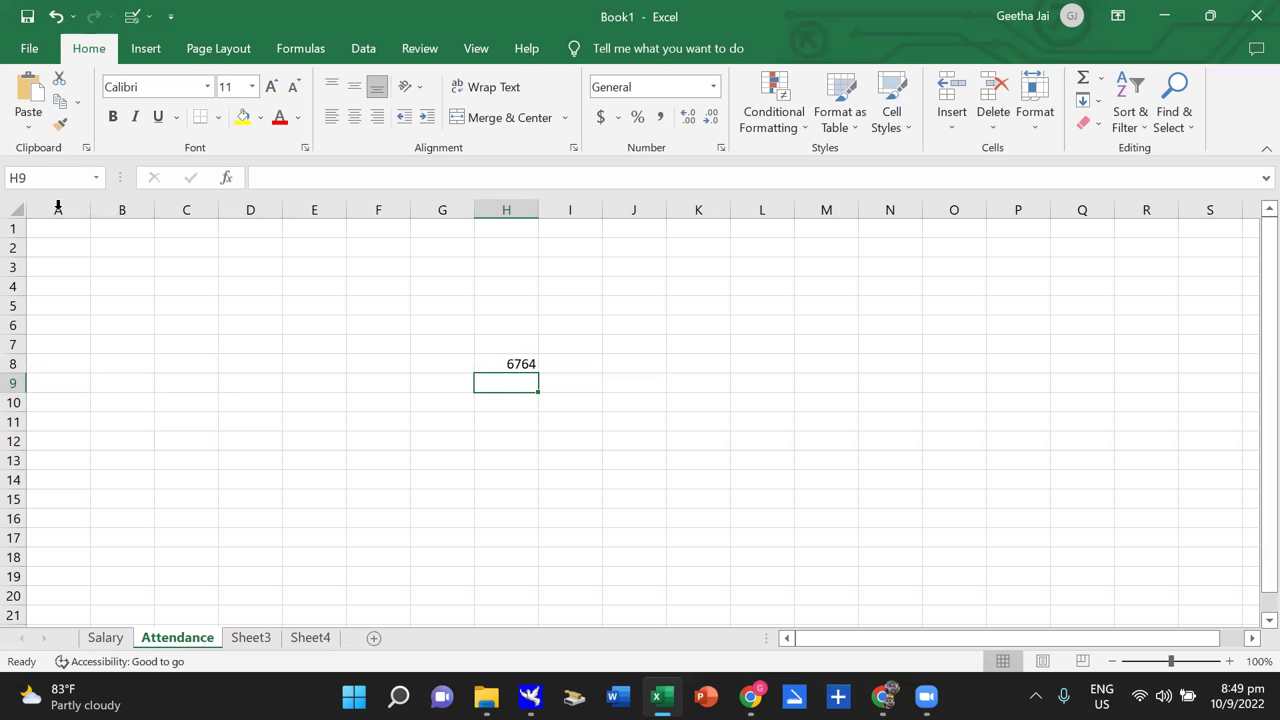
{"action": "left_click", "coordinate": [758, 270]}
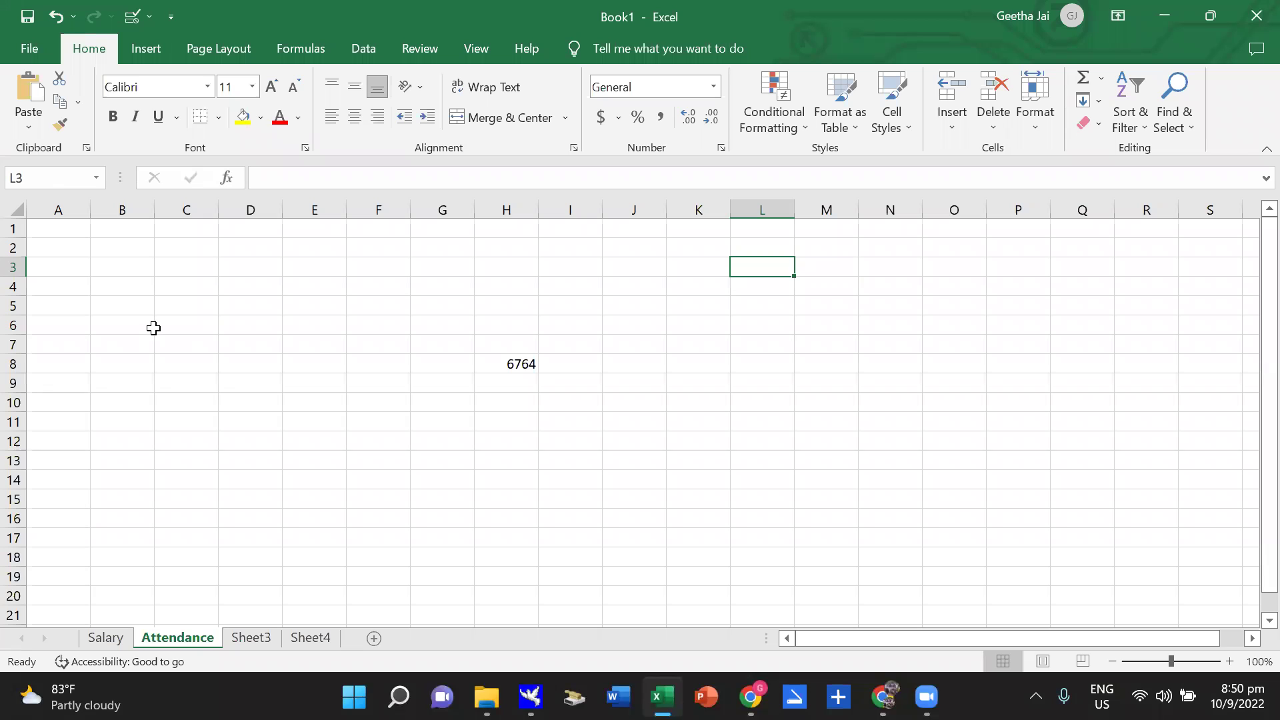
{"action": "left_click", "coordinate": [244, 308]}
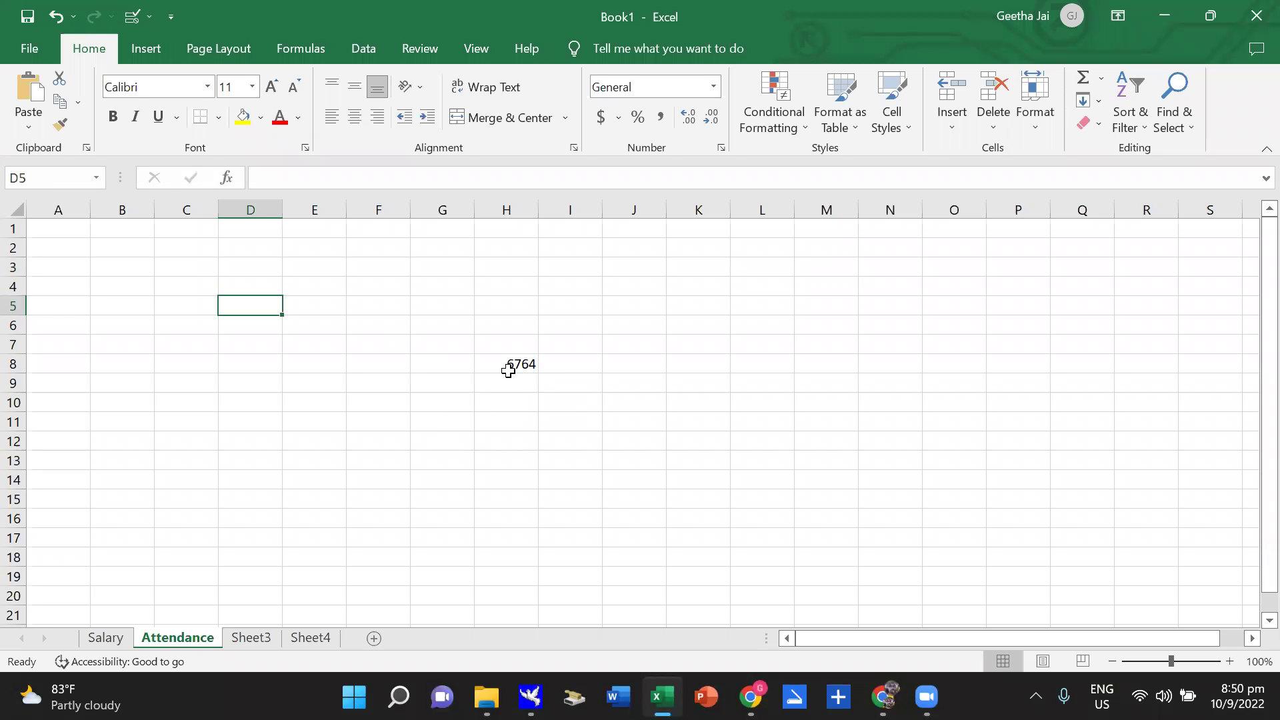
{"action": "left_click", "coordinate": [301, 280]}
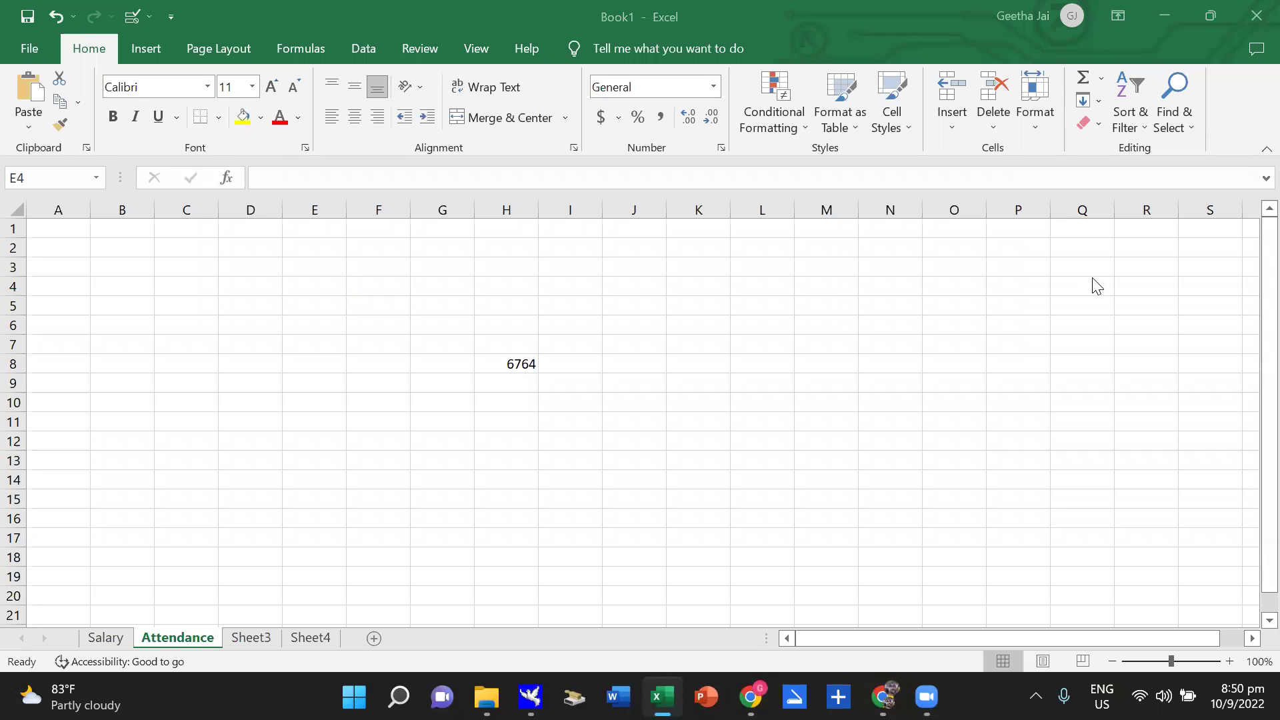
{"action": "mouse_move", "coordinate": [927, 698]}
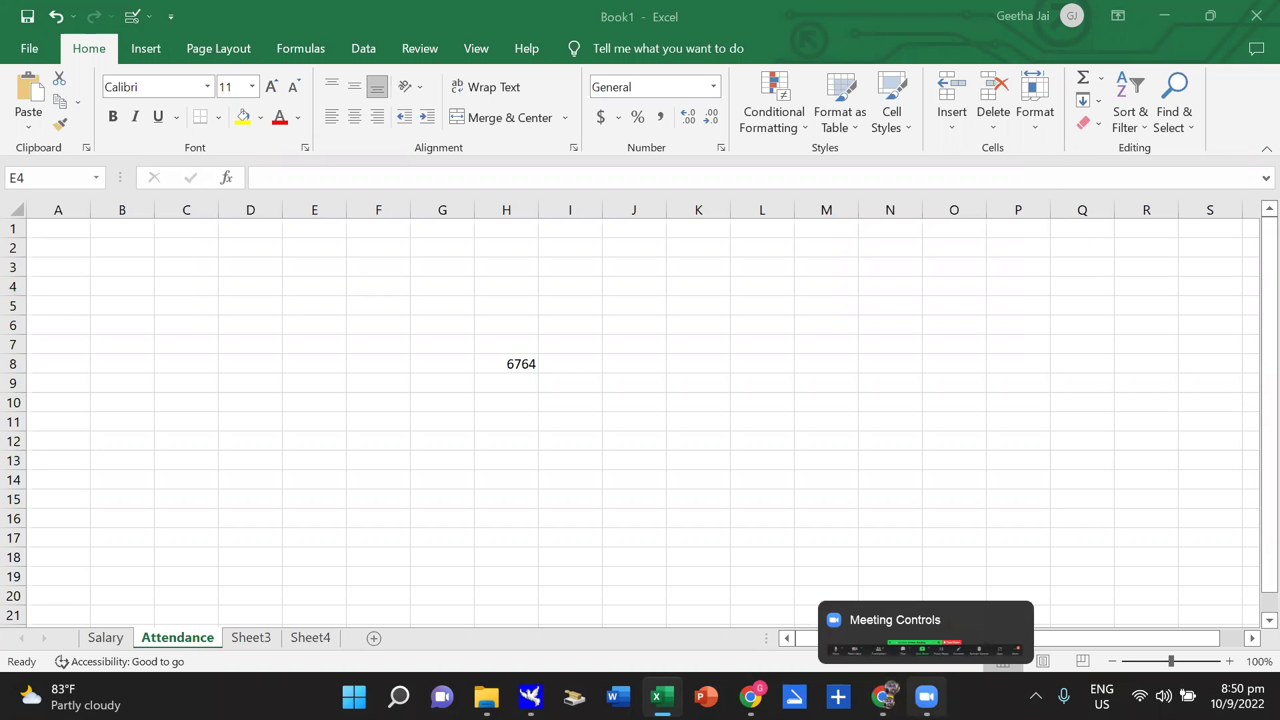
{"action": "left_click", "coordinate": [920, 687]}
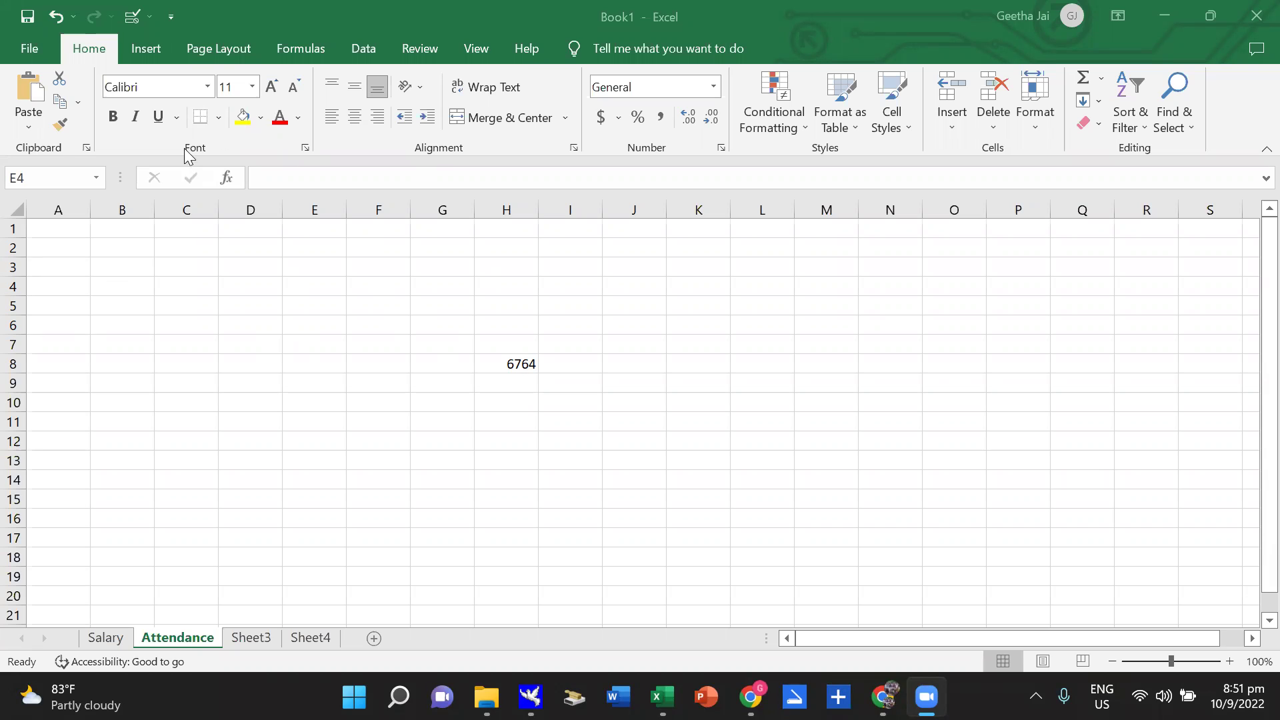
Enter the header 'S.No.' in cell A2.
{"action": "left_click", "coordinate": [120, 246]}
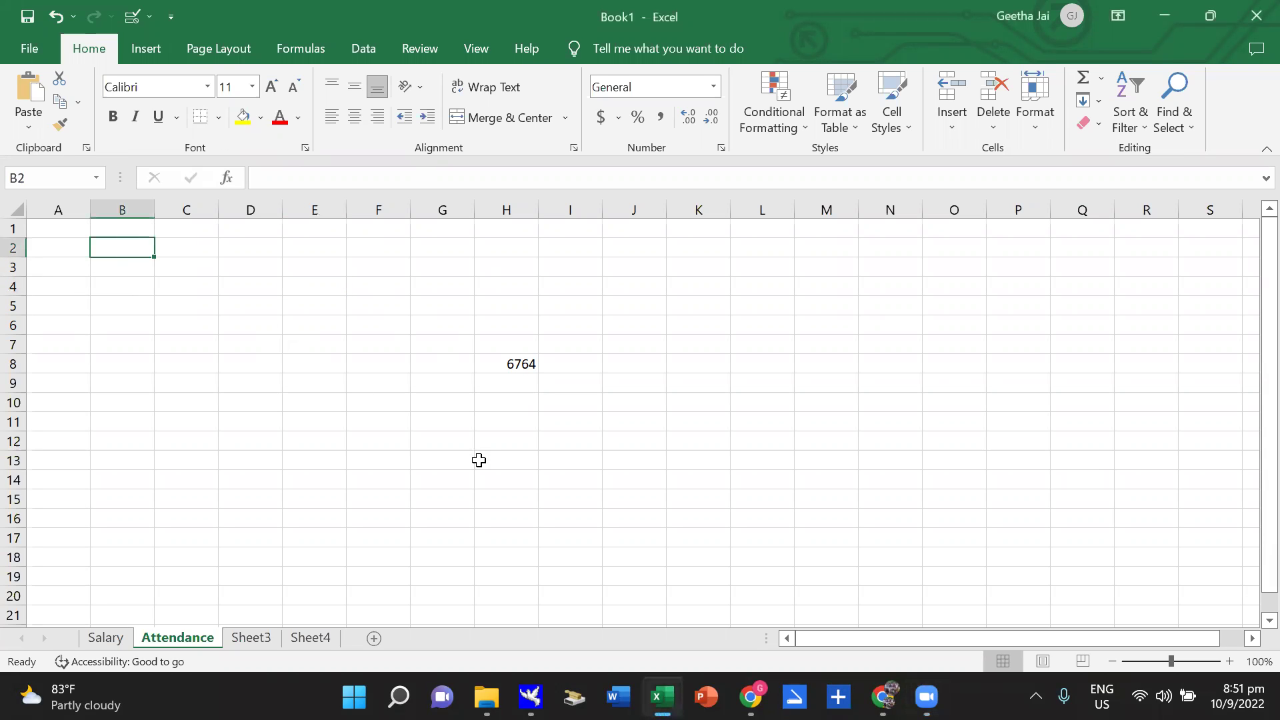
{"action": "left_click", "coordinate": [47, 249]}
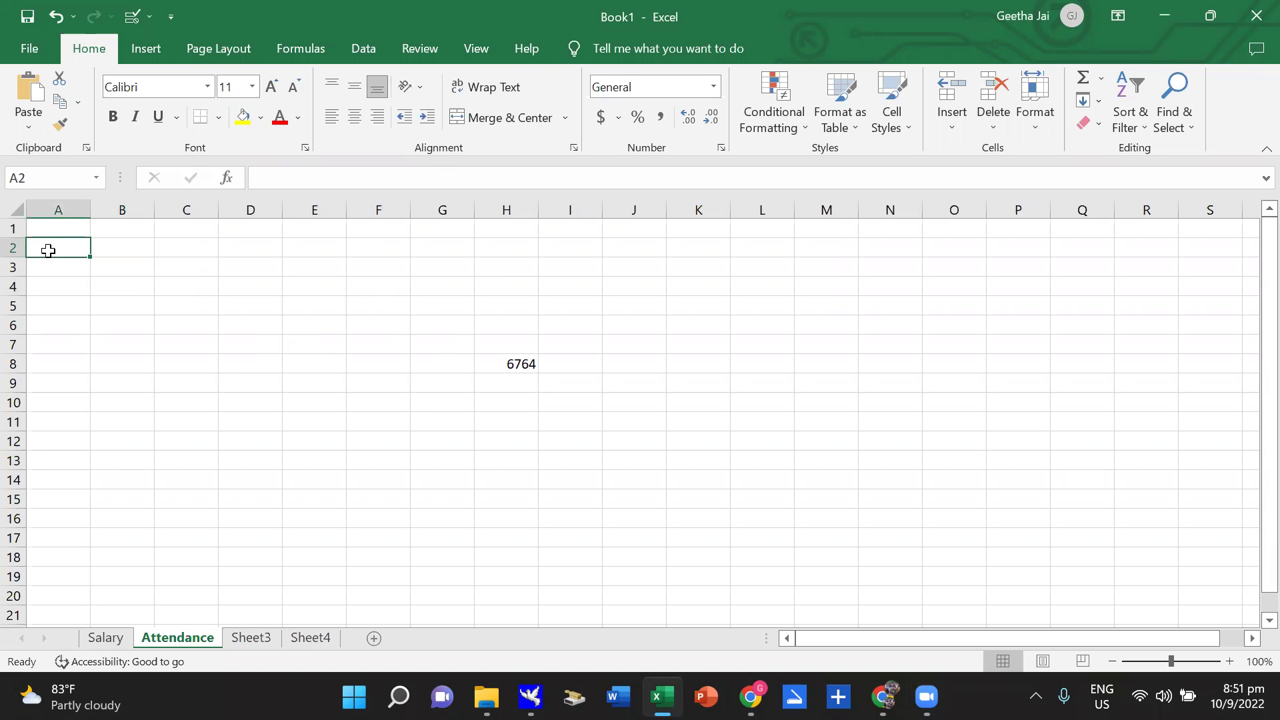
{"action": "type", "text": "S"}
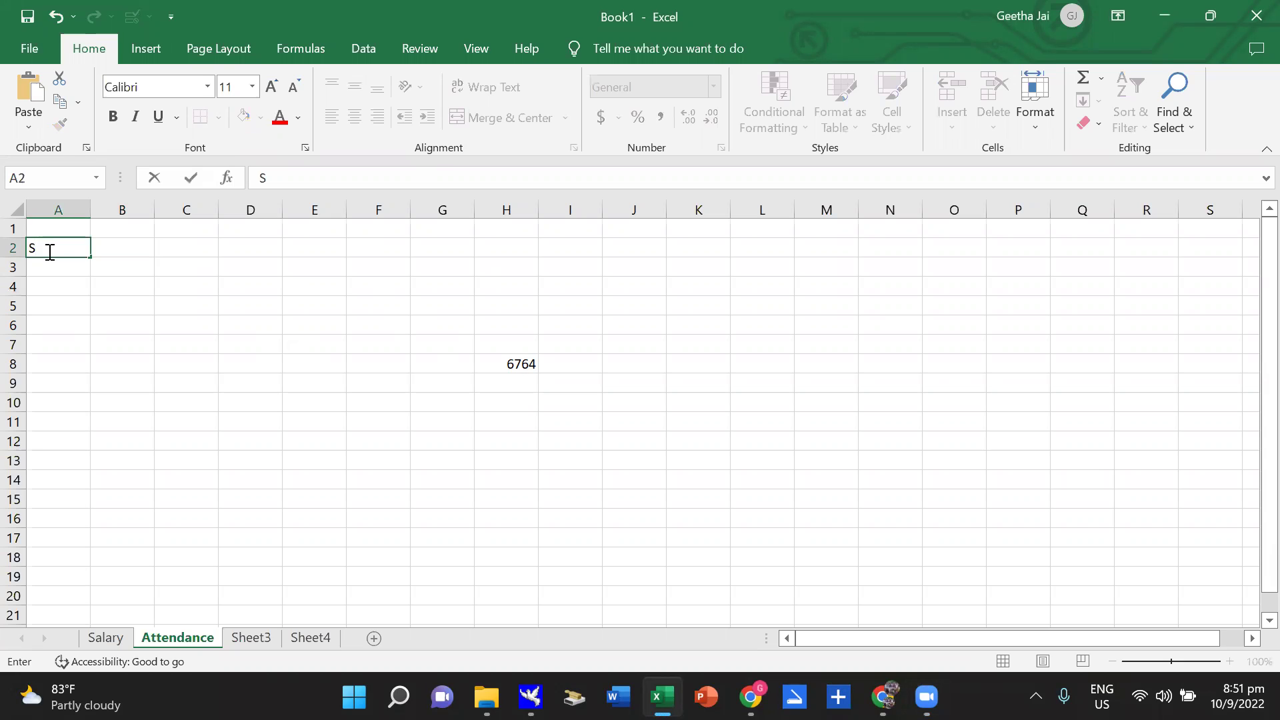
{"action": "type", "text": "s"}
{"action": "key", "text": "BackSpace"}
{"action": "type", "text": "No."}
{"action": "key", "text": "Tab"}
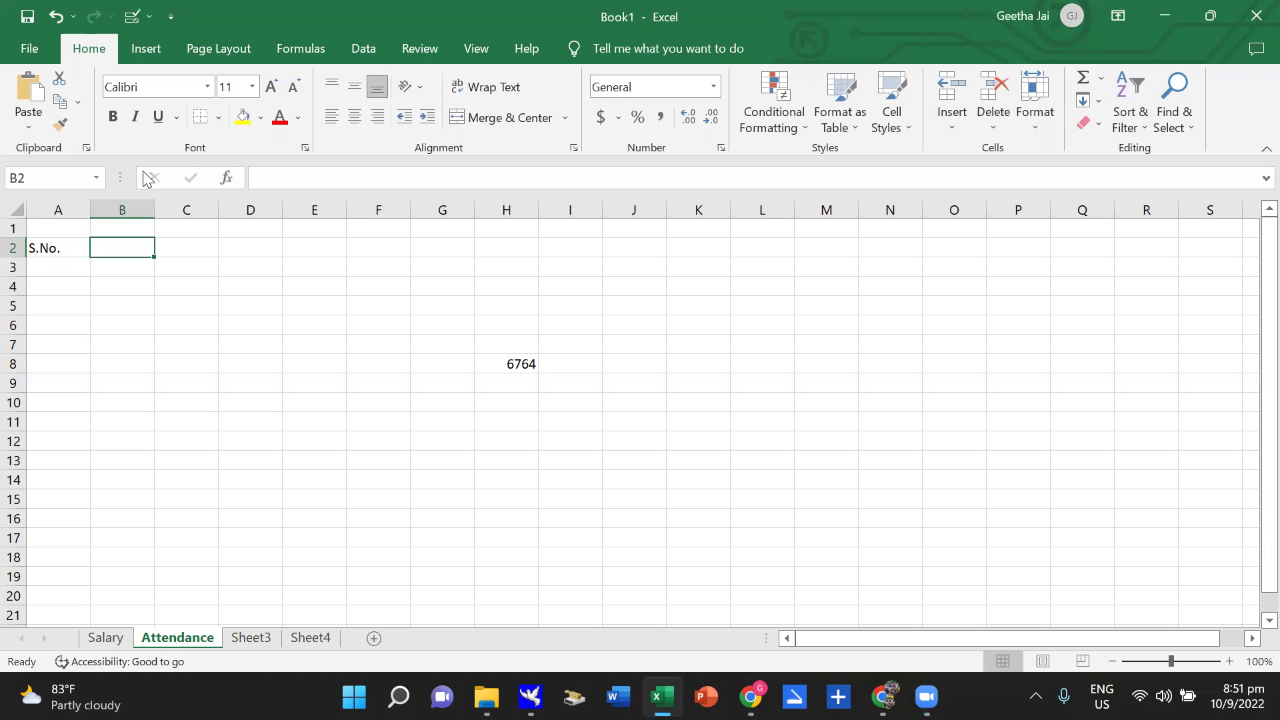
Add headers Name, Age, Salary per Month and Year Joined in B2:E2.
{"action": "type", "text": "Name"}
{"action": "key", "text": "Tab"}
{"action": "type", "text": "A"}
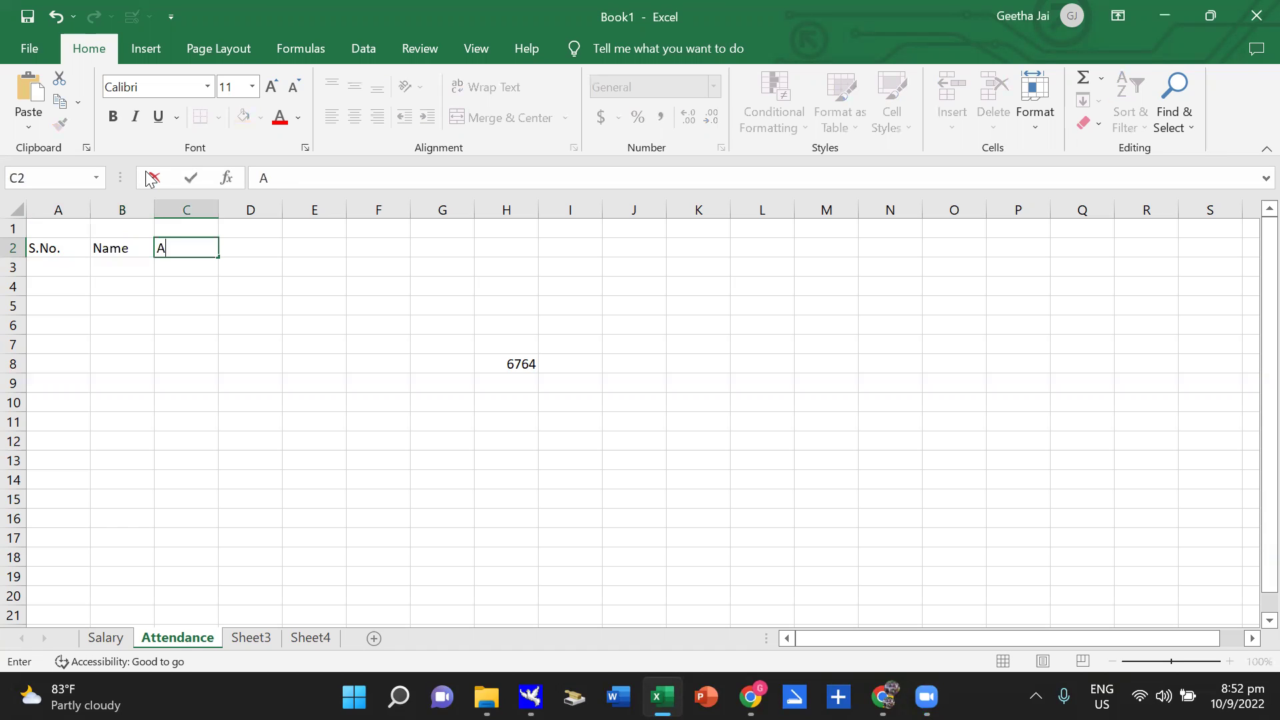
{"action": "type", "text": "ge"}
{"action": "key", "text": "Tab"}
{"action": "type", "text": "Salary"}
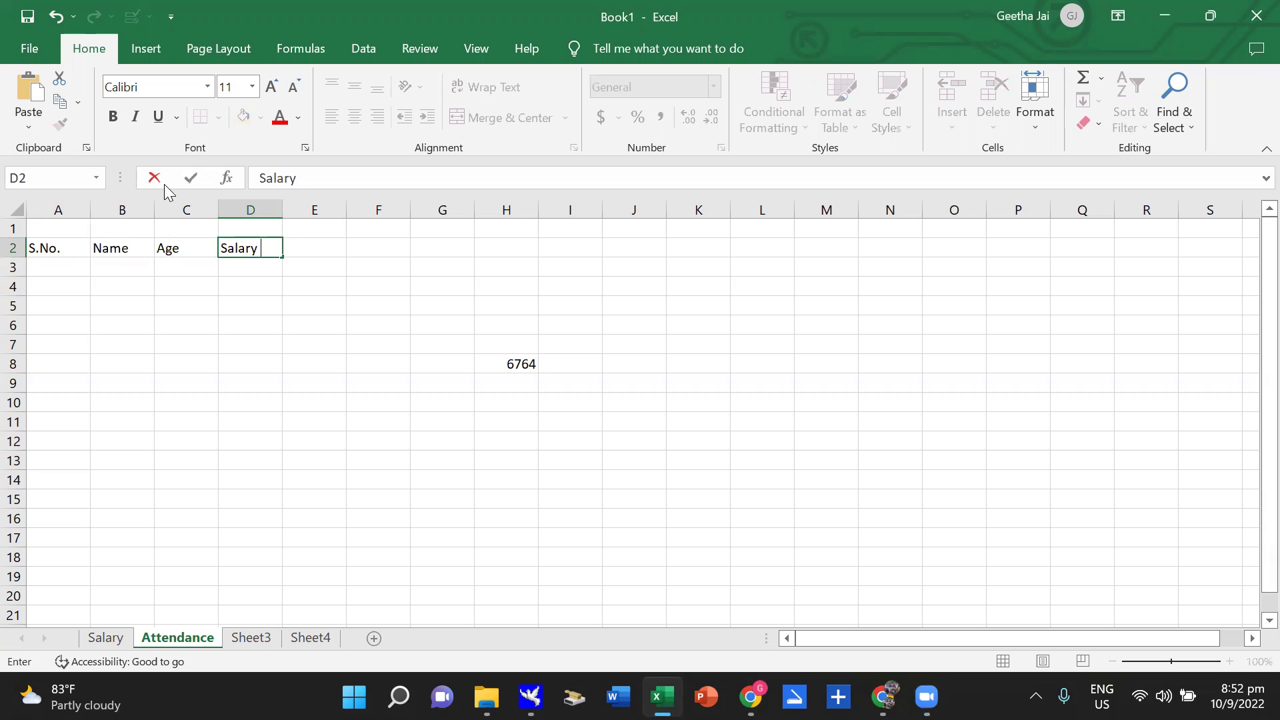
{"action": "type", "text": " per"}
{"action": "type", "text": " Month"}
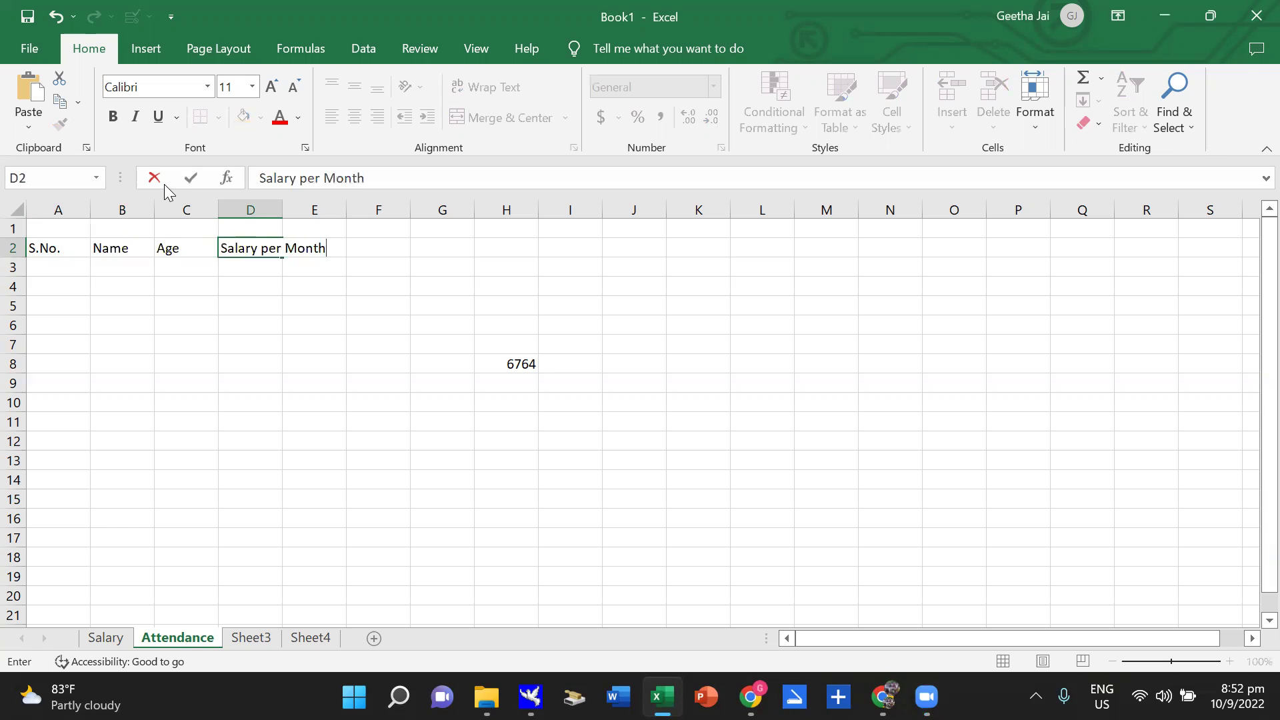
{"action": "key", "text": "Tab"}
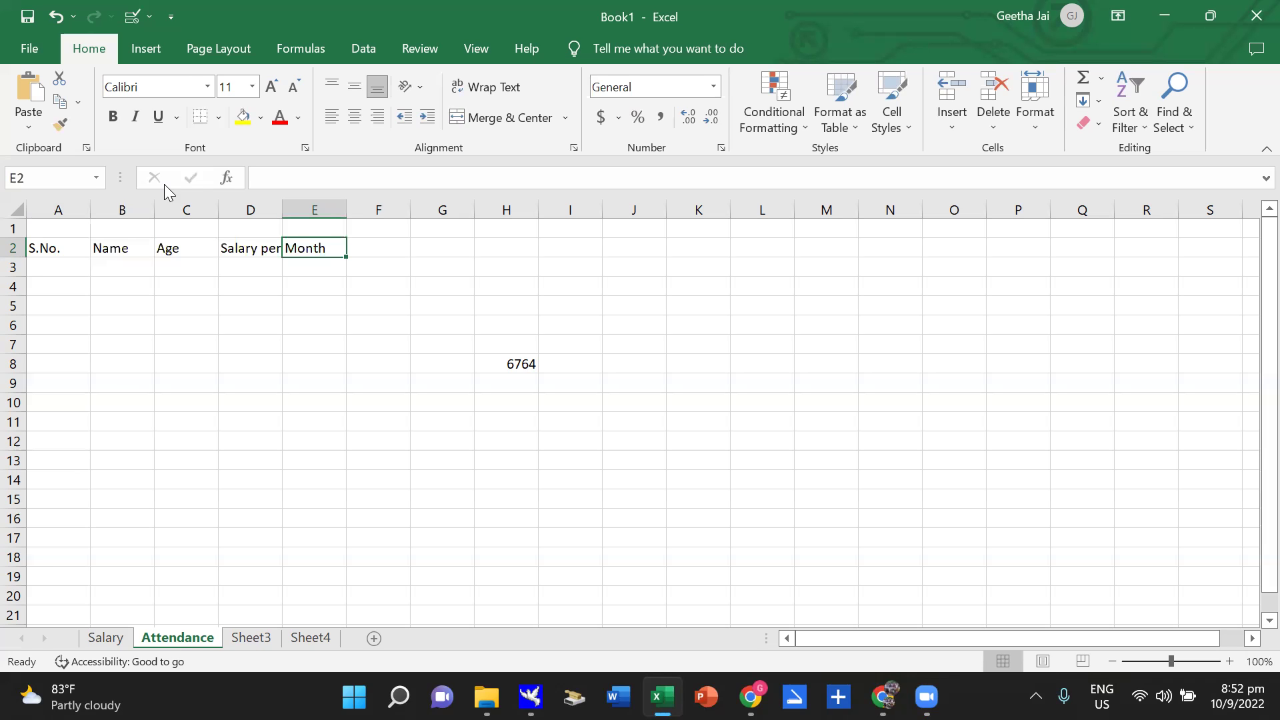
{"action": "type", "text": "Year "}
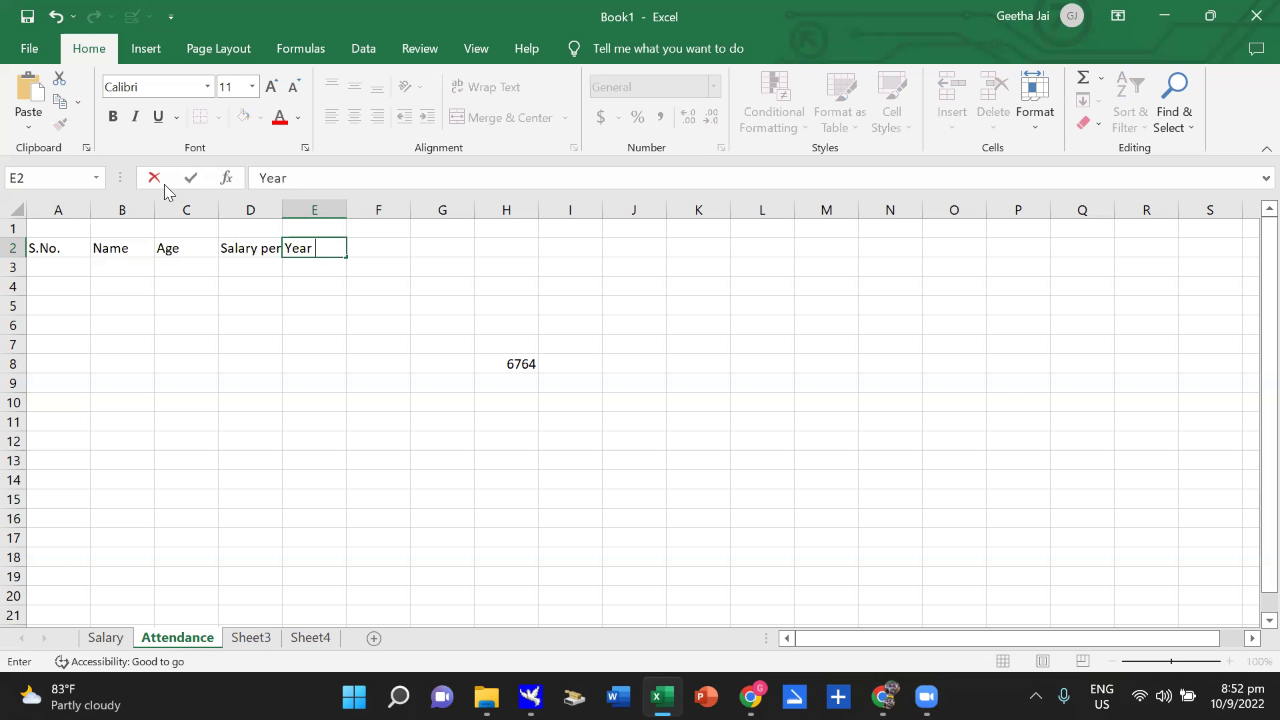
{"action": "type", "text": "Joined"}
{"action": "key", "text": "Tab"}
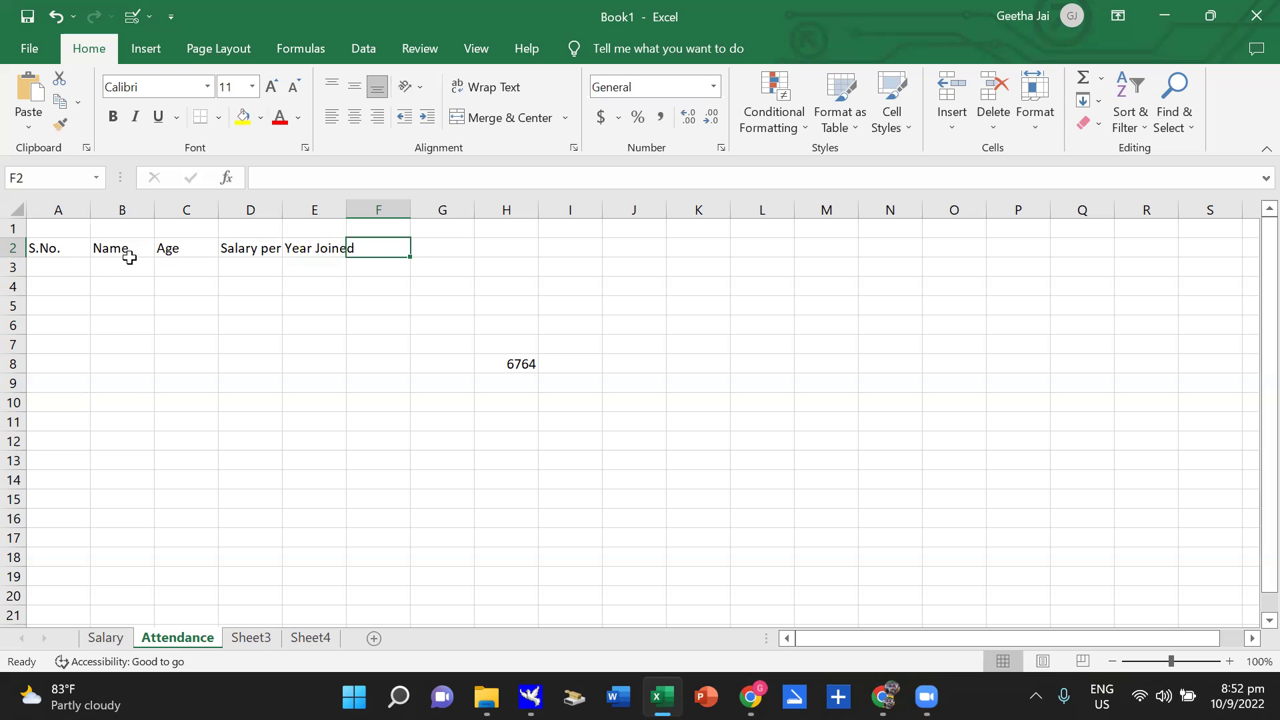
{"action": "left_click", "coordinate": [251, 252]}
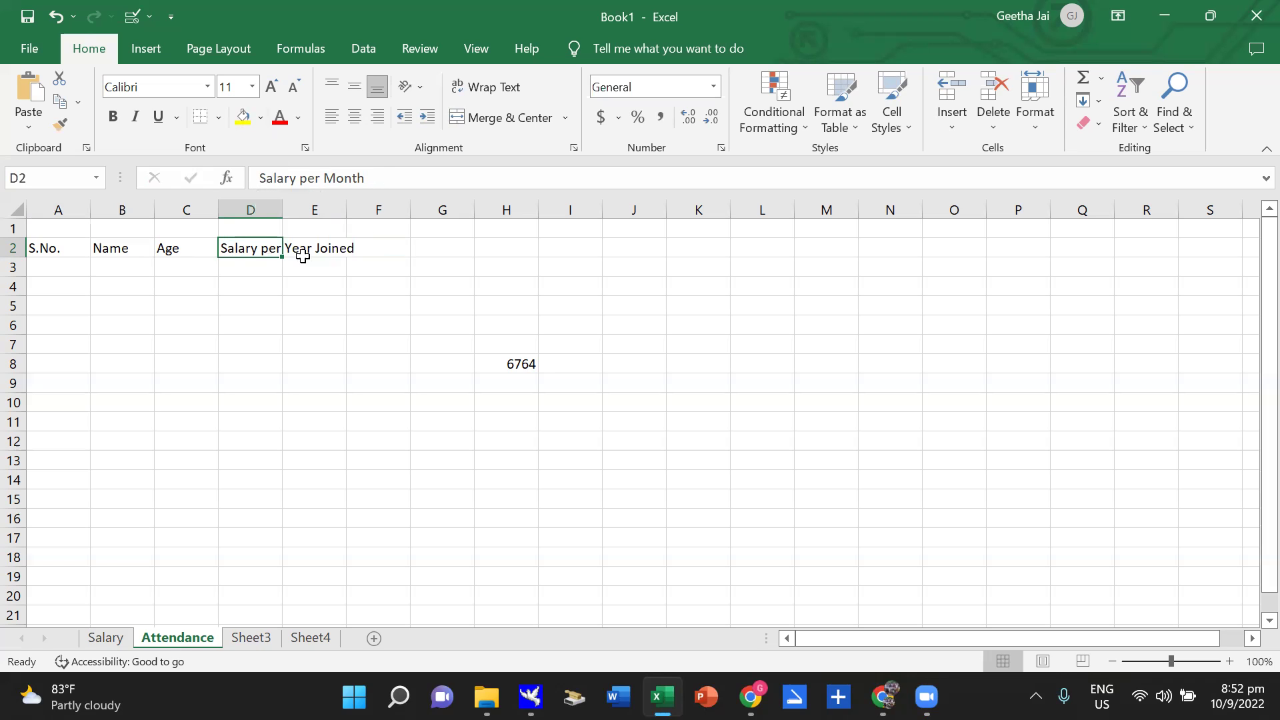
{"action": "left_click", "coordinate": [328, 249]}
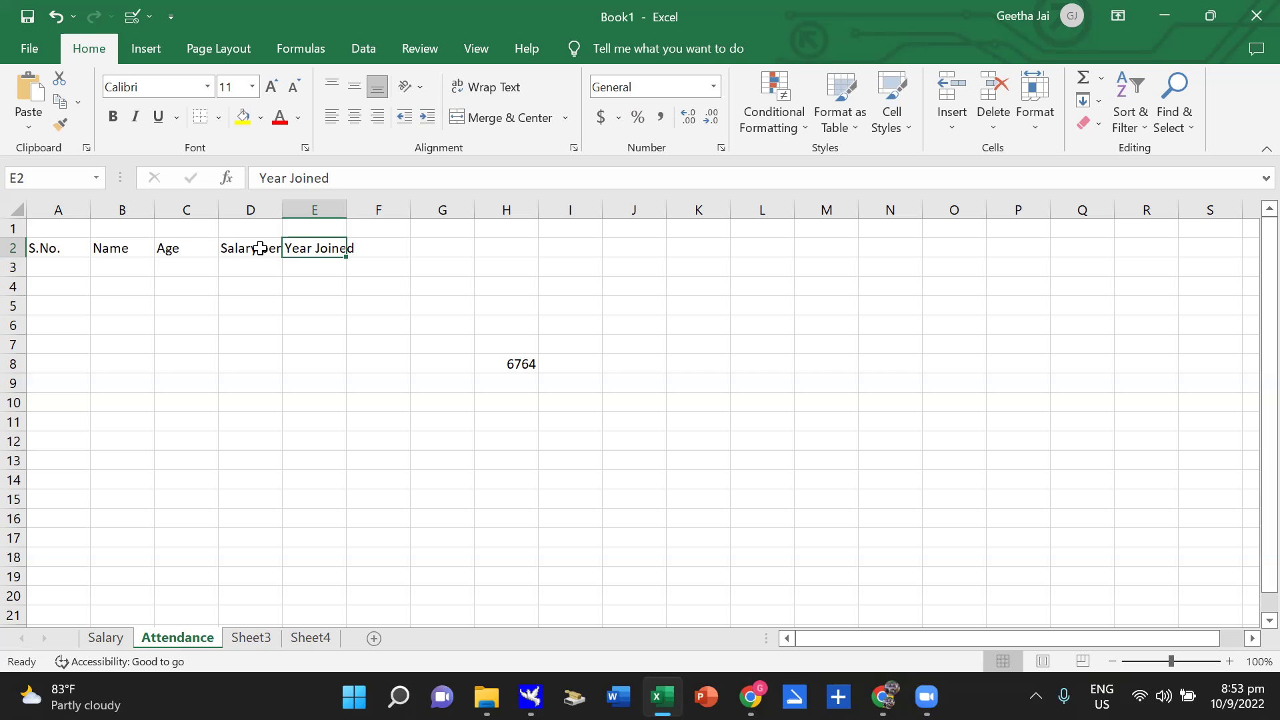
{"action": "left_click", "coordinate": [259, 251]}
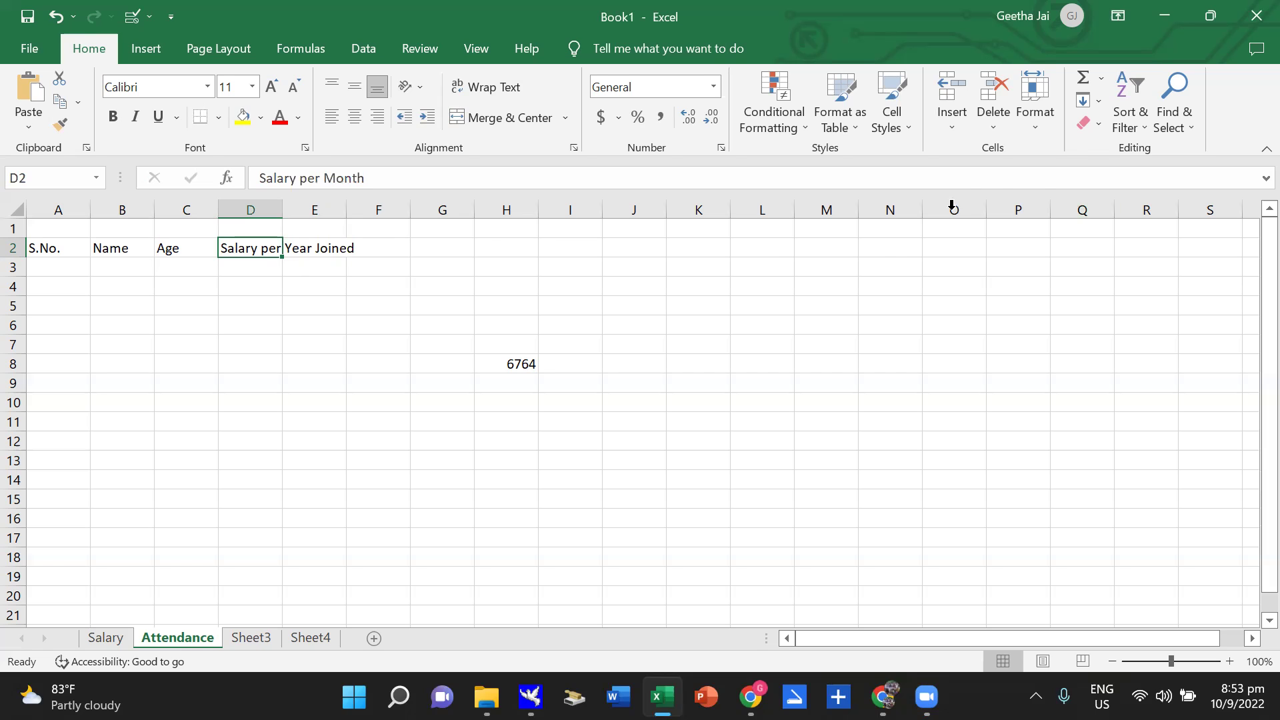
AutoFit column D so the 'Salary per Month' heading shows in full.
{"action": "left_click", "coordinate": [1041, 130]}
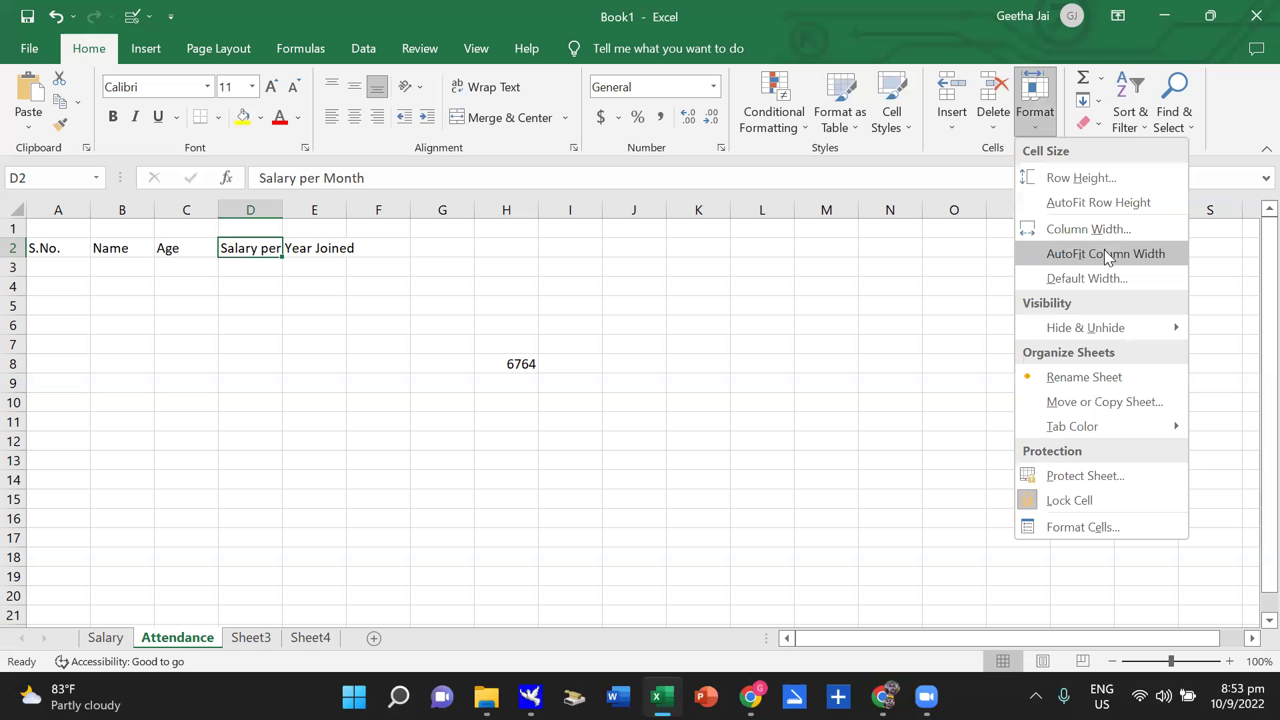
{"action": "left_click", "coordinate": [1105, 253]}
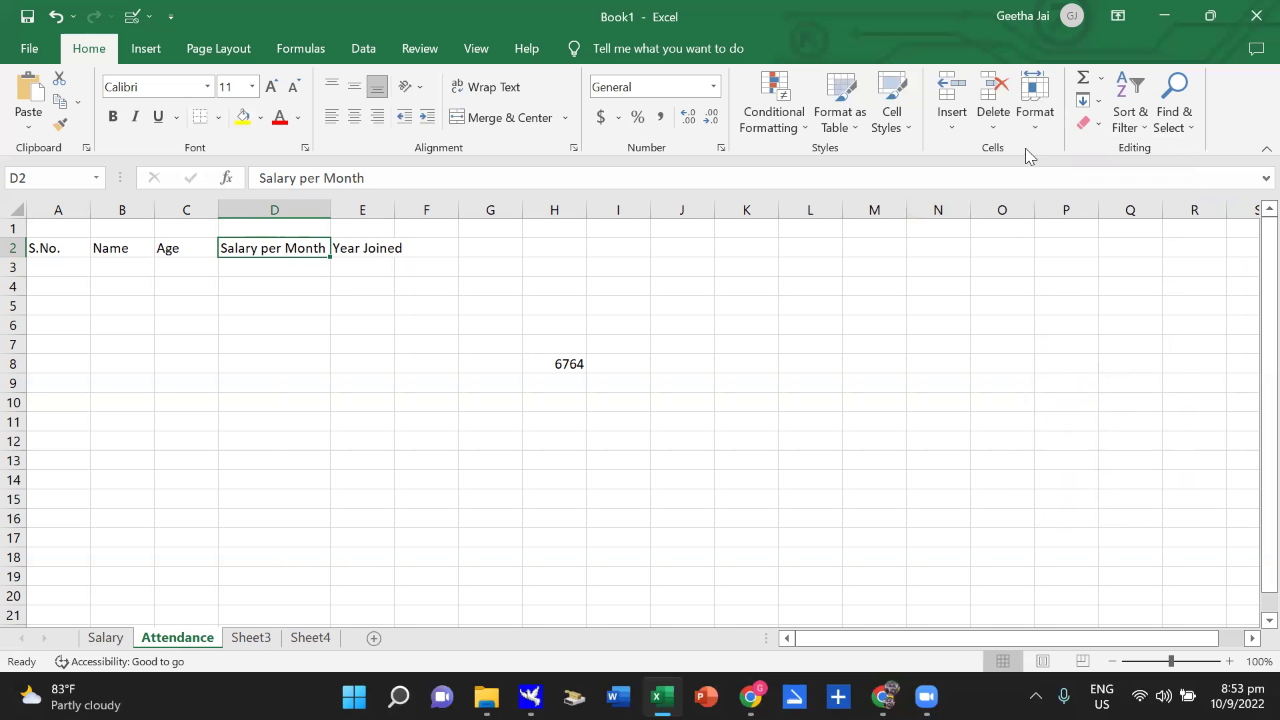
Set column E's width to 10 so 'Year Joined' fits.
{"action": "left_click", "coordinate": [376, 249]}
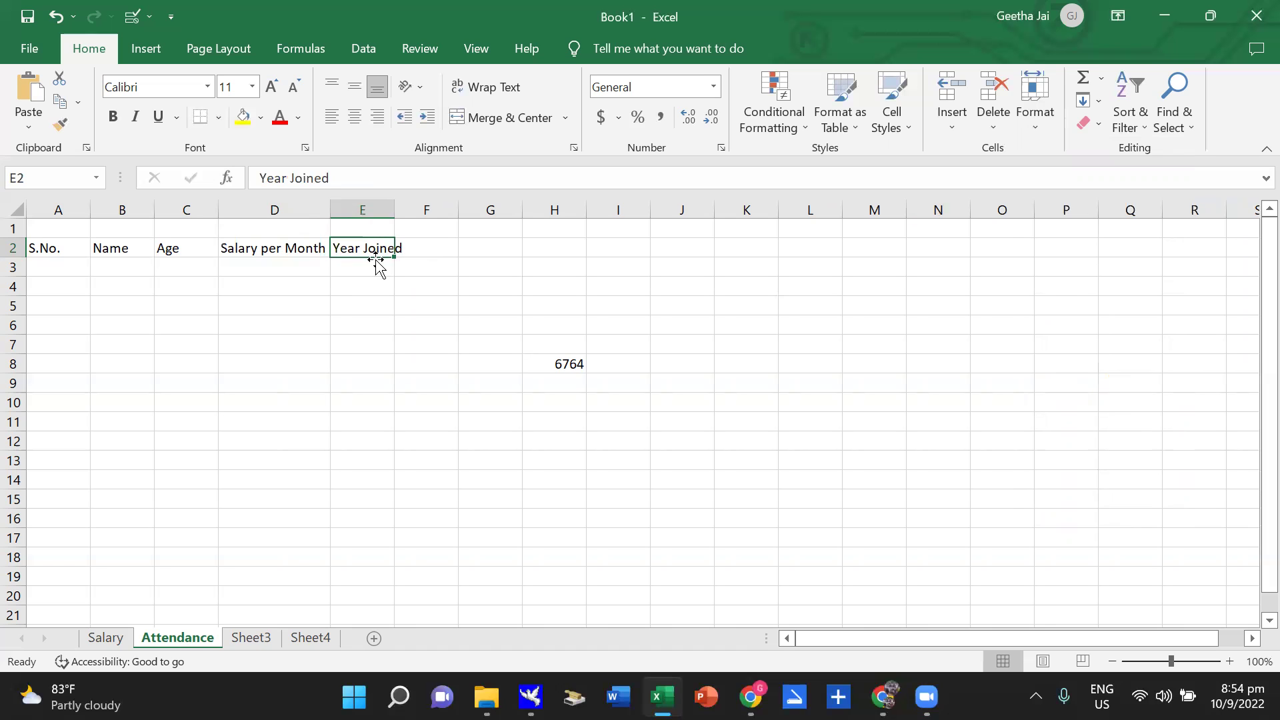
{"action": "left_click", "coordinate": [1040, 128]}
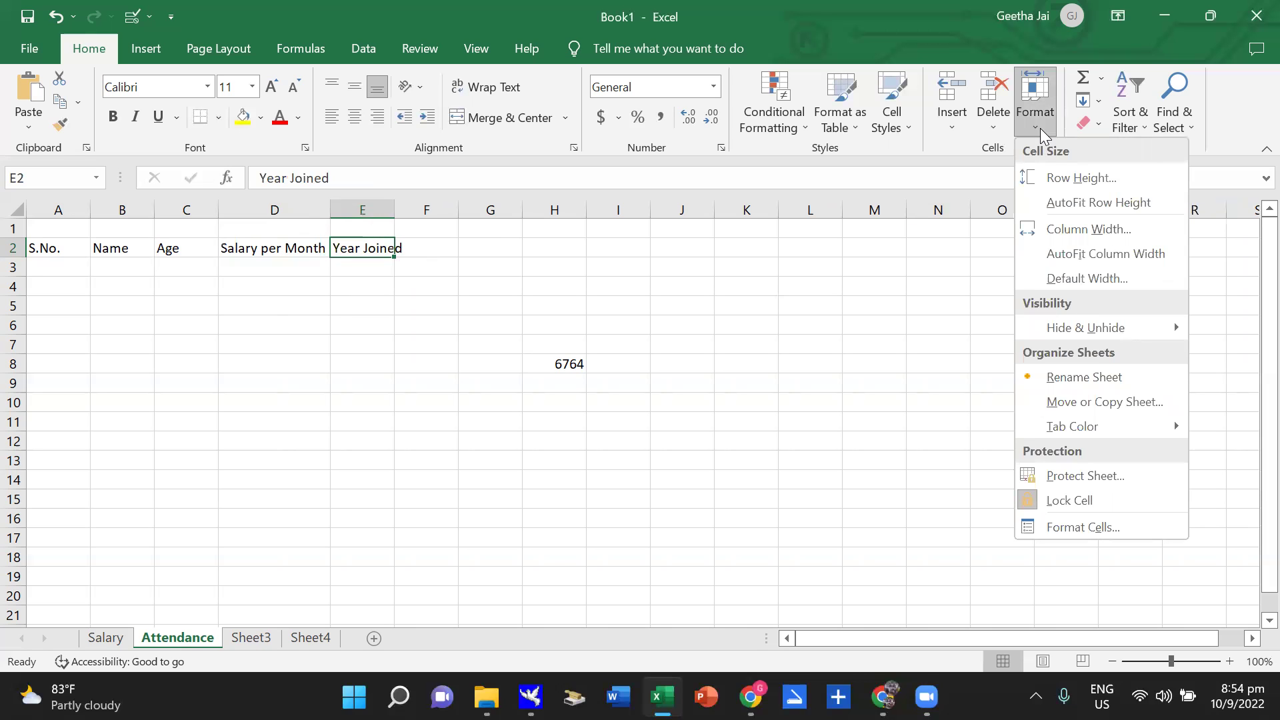
{"action": "left_click", "coordinate": [1097, 230]}
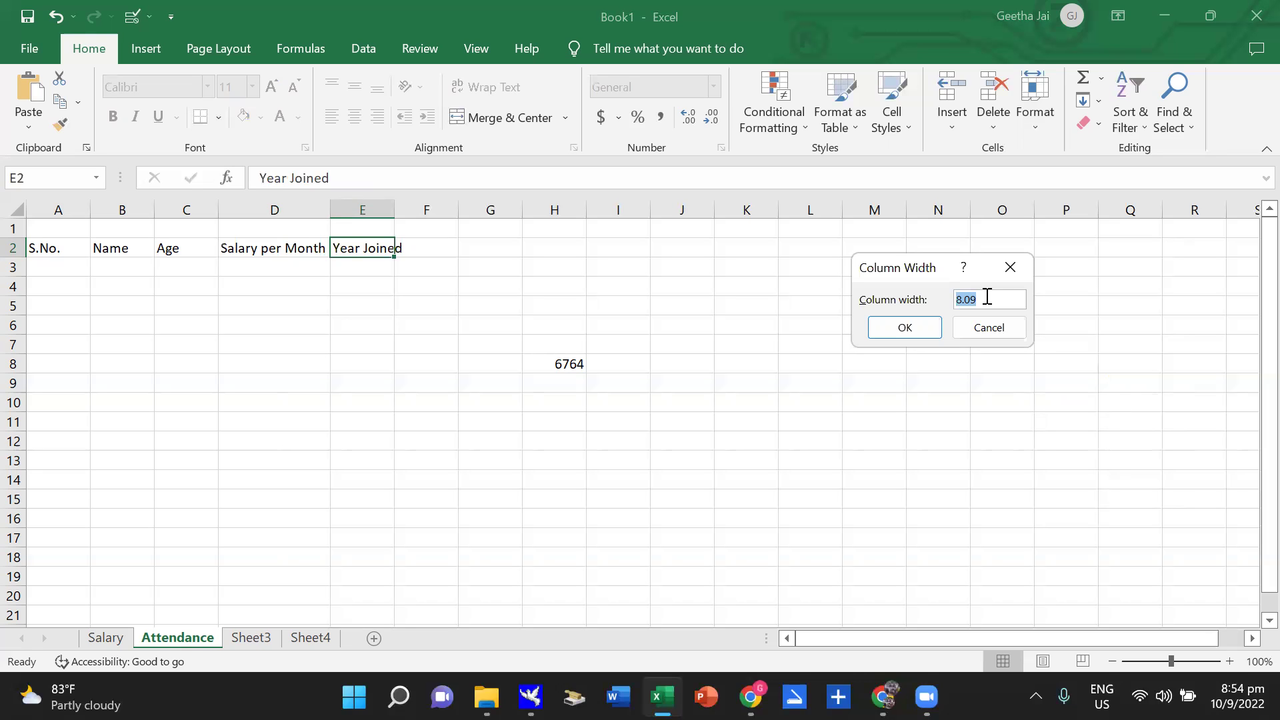
{"action": "type", "text": "10"}
{"action": "key", "text": "Return"}
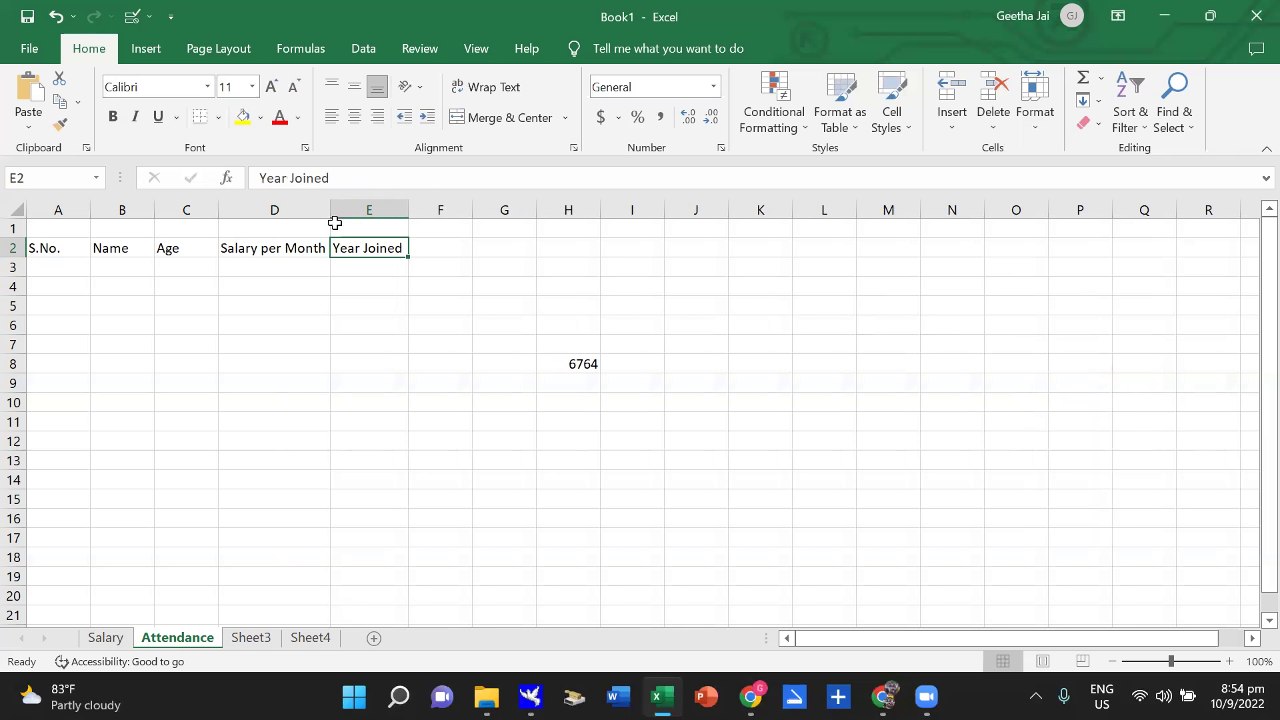
Undo the column E width change and the column D autofit.
{"action": "left_click", "coordinate": [54, 17]}
{"action": "left_click", "coordinate": [53, 17]}
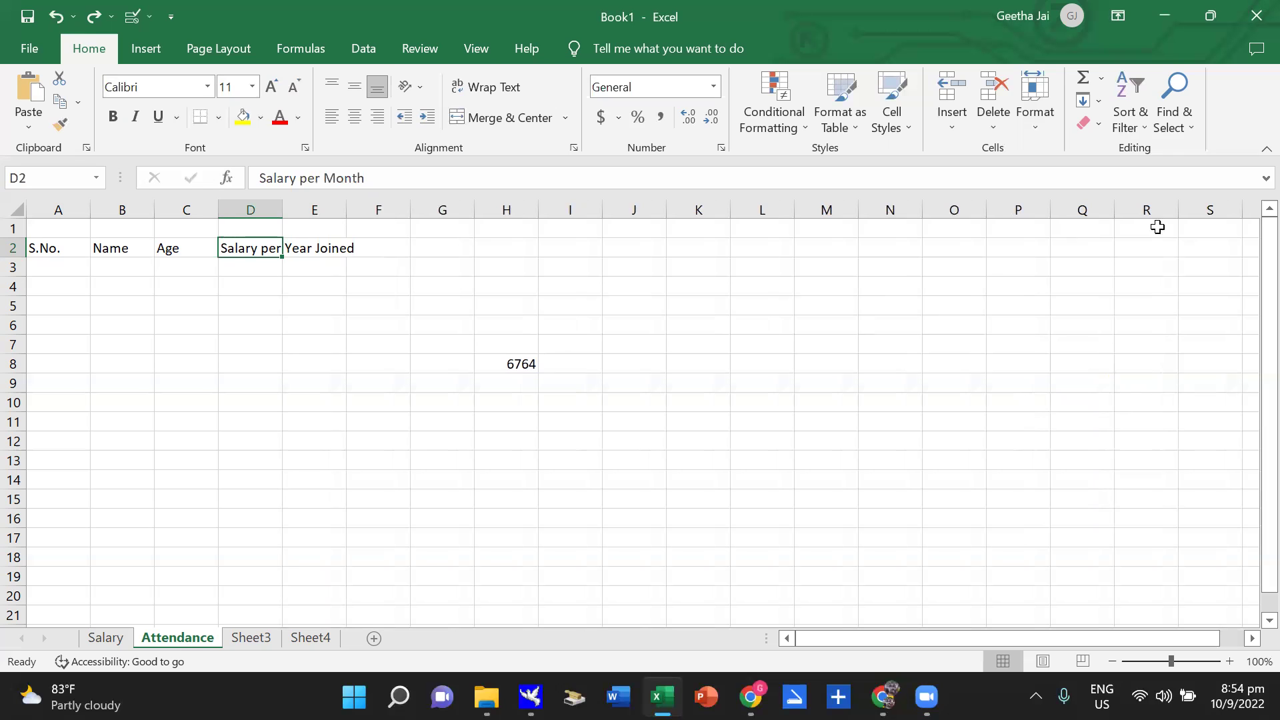
{"action": "left_click", "coordinate": [1038, 128]}
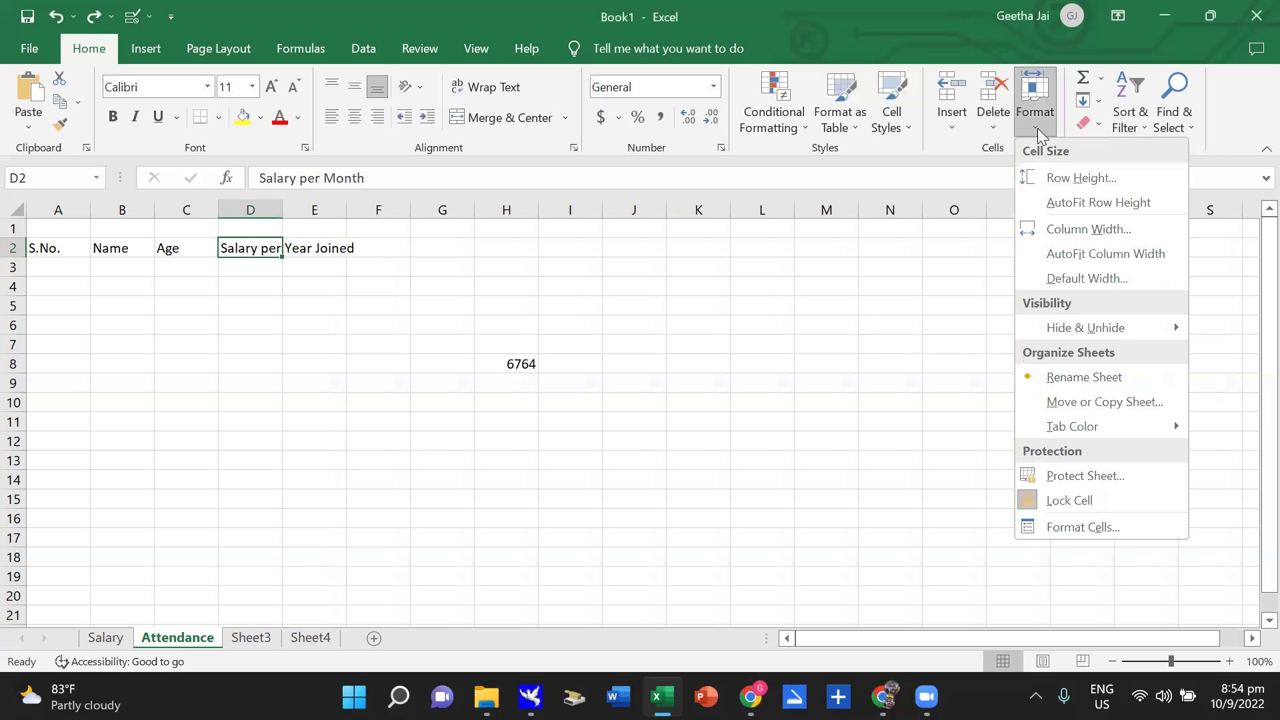
AutoFit column D to 'Salary per Month' and set column E's width to 10.
{"action": "left_click", "coordinate": [1067, 260]}
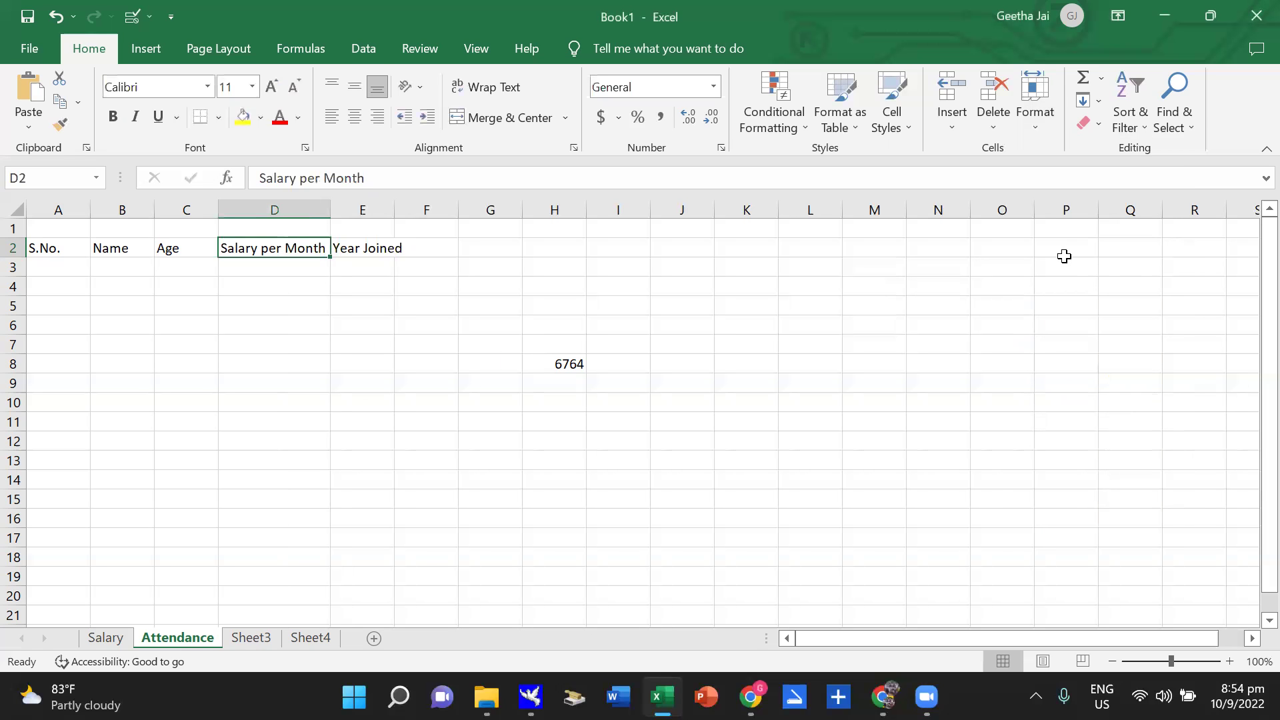
{"action": "left_click", "coordinate": [371, 250]}
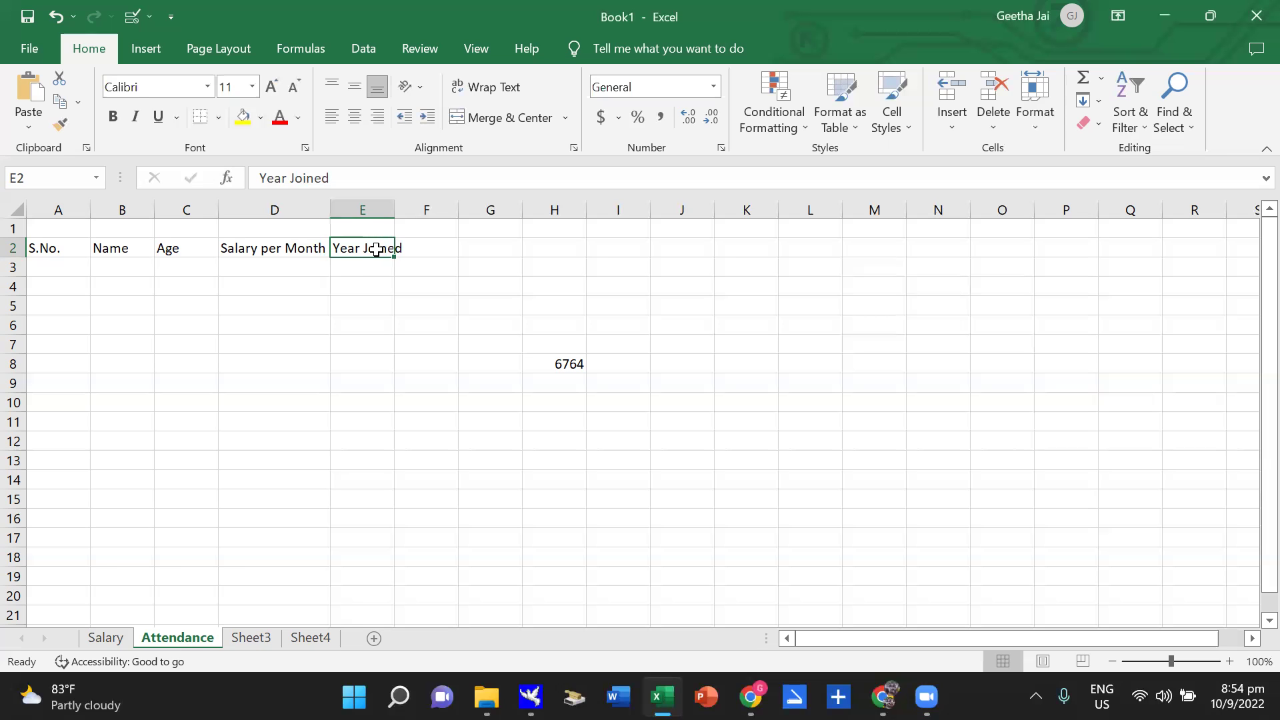
{"action": "left_click", "coordinate": [1036, 127]}
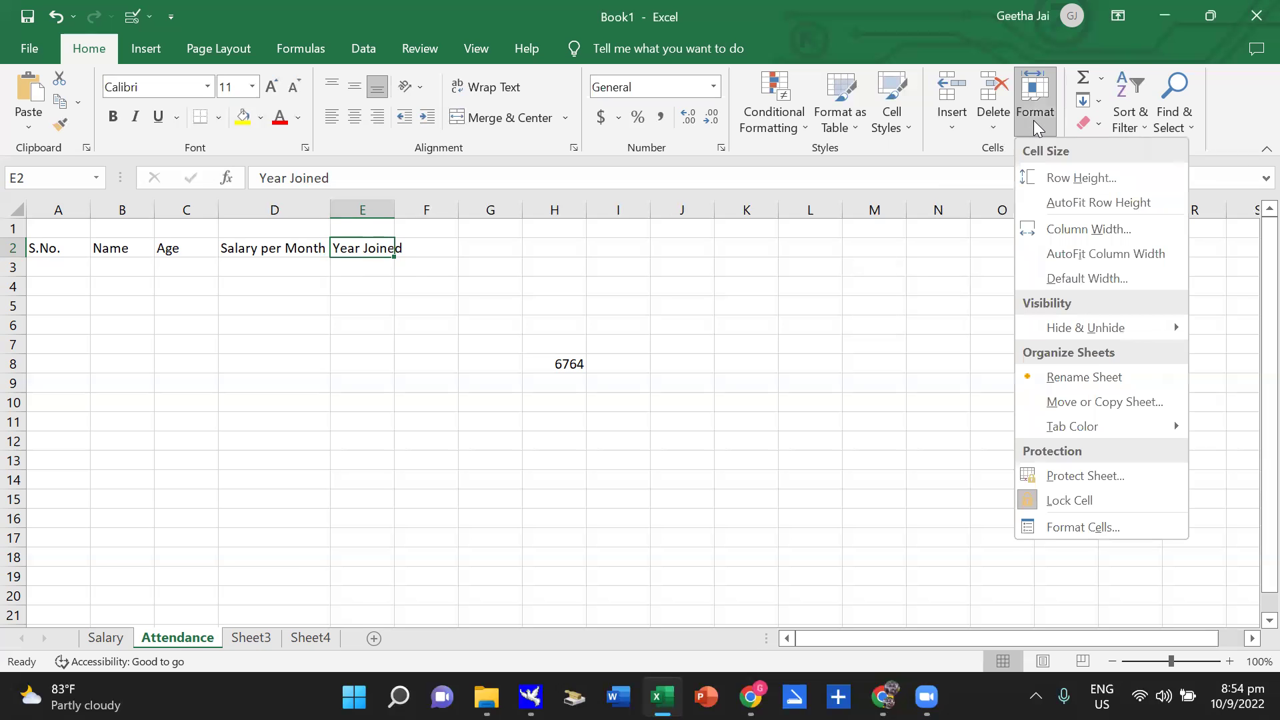
{"action": "left_click", "coordinate": [1089, 230]}
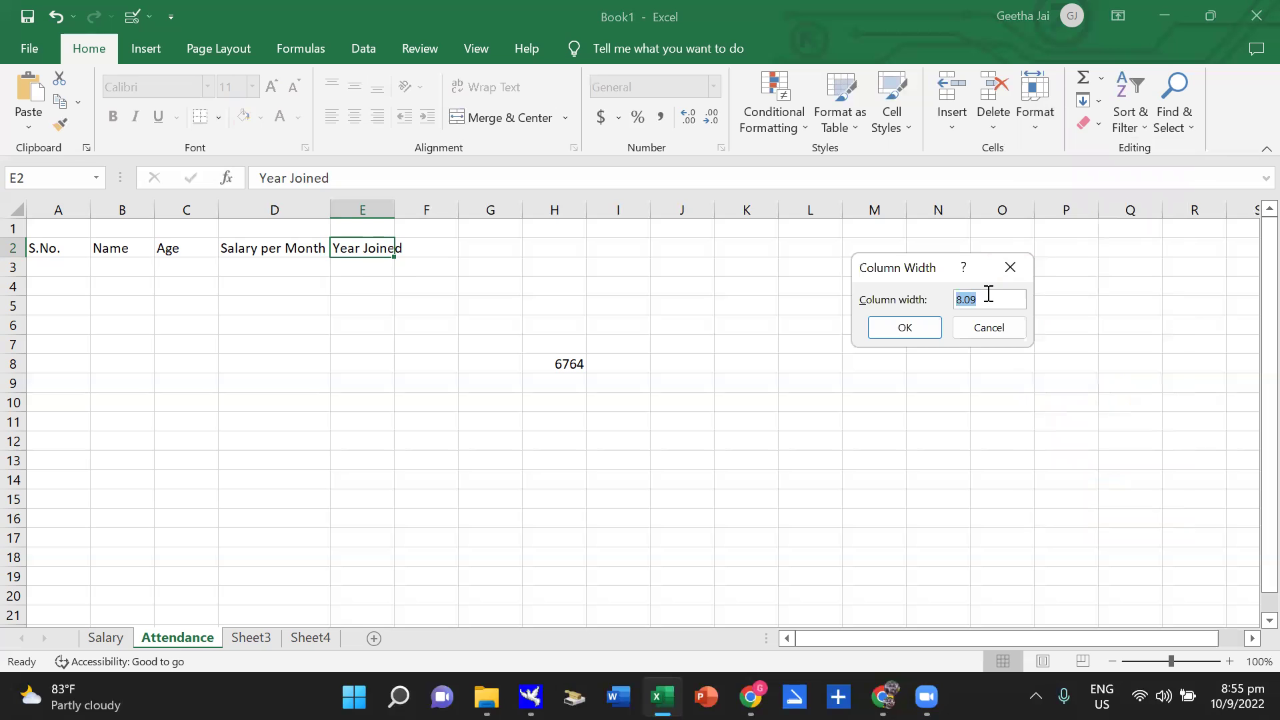
{"action": "type", "text": "10"}
{"action": "left_click", "coordinate": [921, 329]}
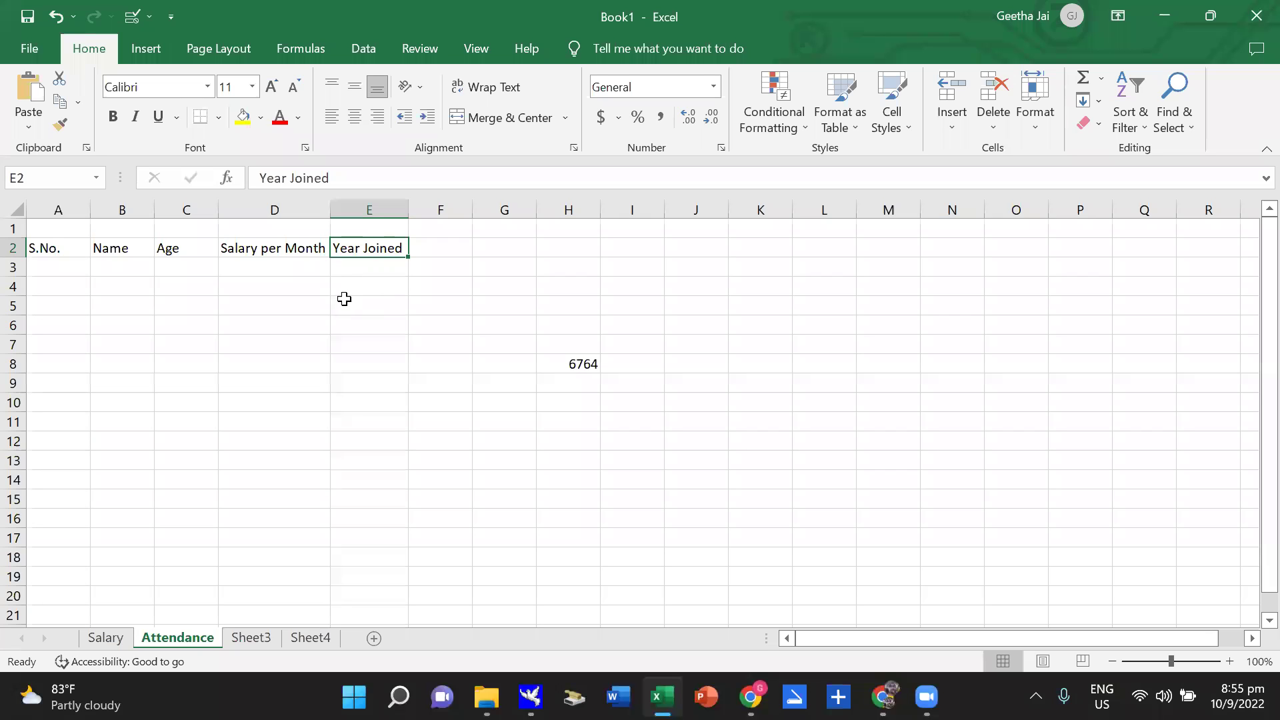
Undo the column E width change, then drag column E to a width of 10.00.
{"action": "left_click", "coordinate": [59, 15]}
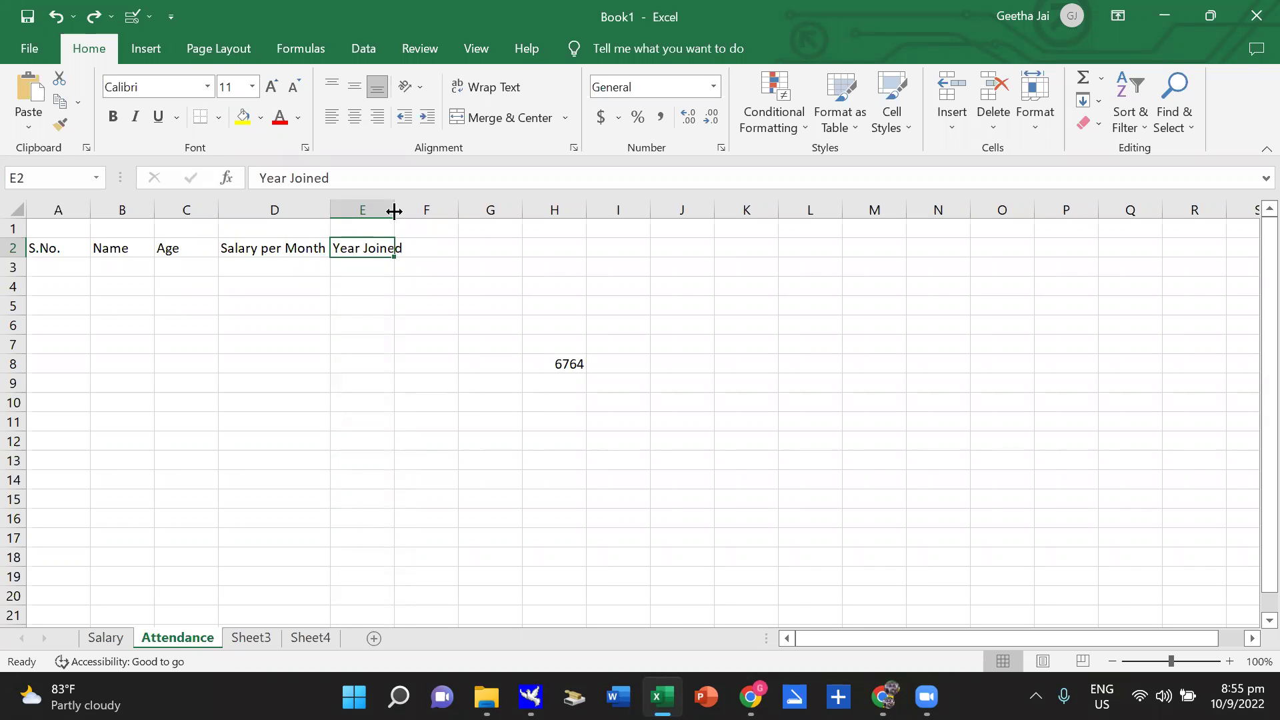
{"action": "left_click_drag", "start_coordinate": [395, 211], "coordinate": [406, 212]}
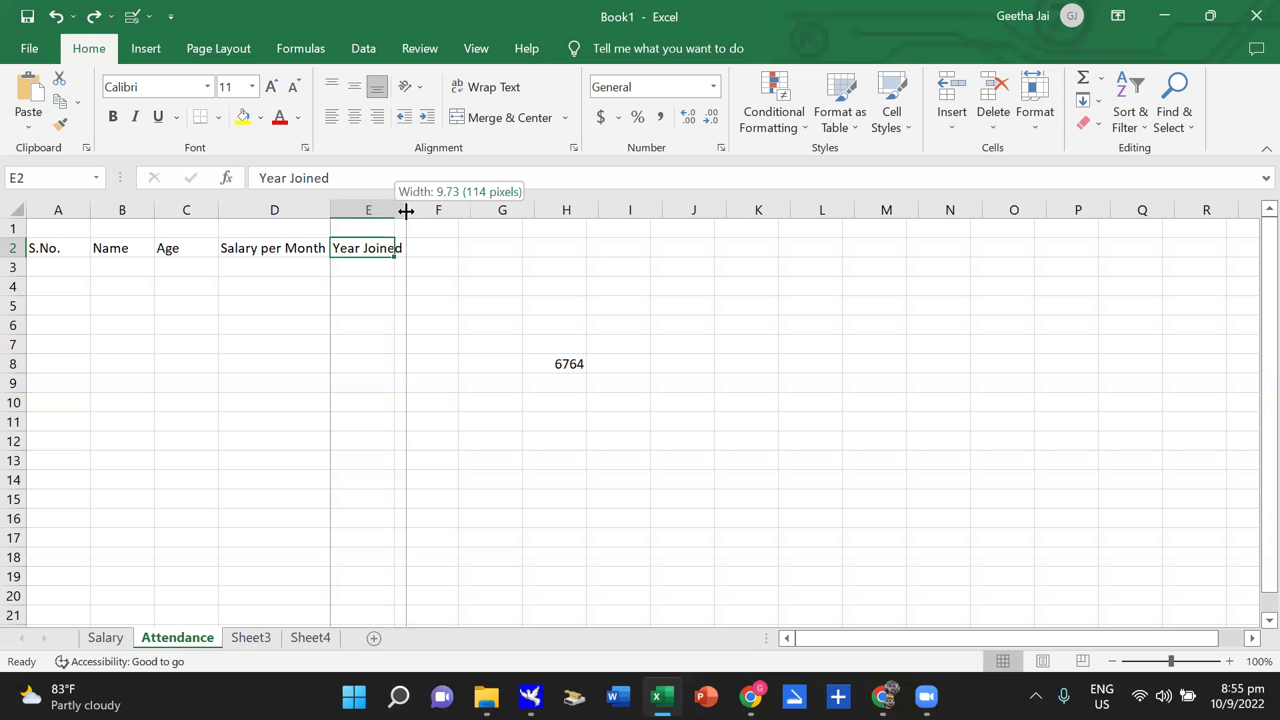
{"action": "left_click_drag", "start_coordinate": [406, 212], "coordinate": [408, 211]}
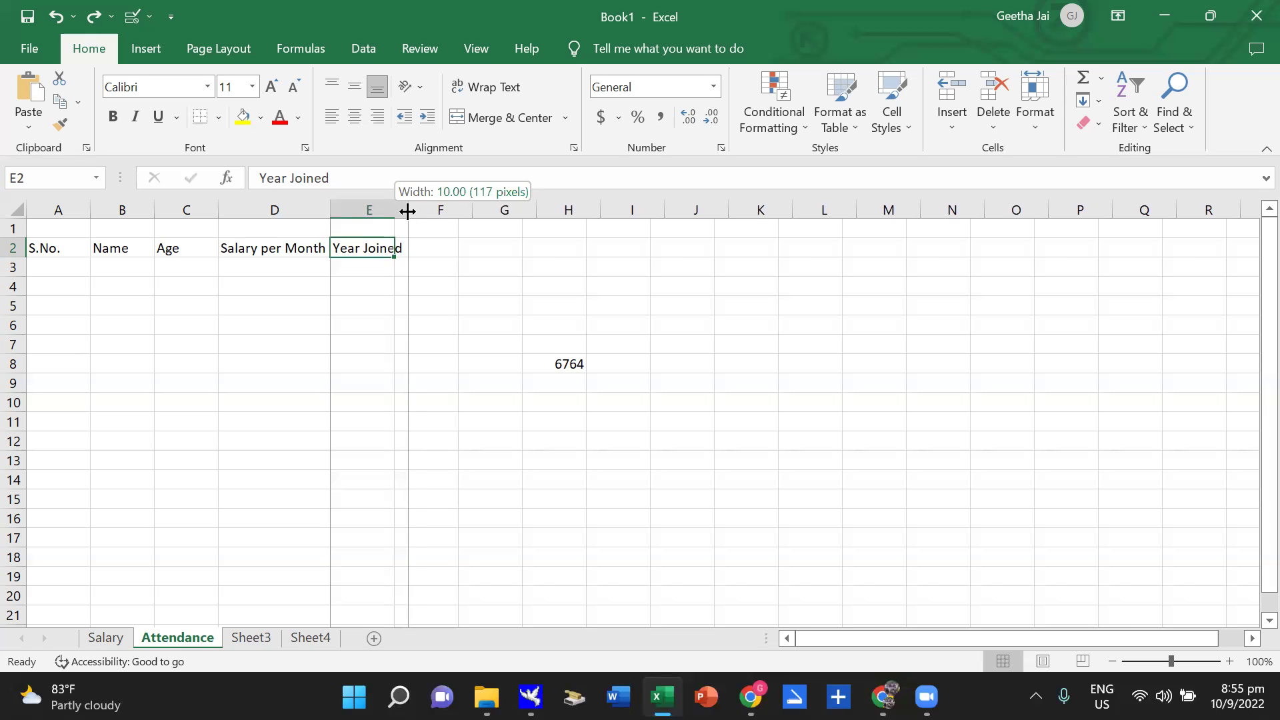
{"action": "left_click_drag", "start_coordinate": [407, 211], "coordinate": [408, 211]}
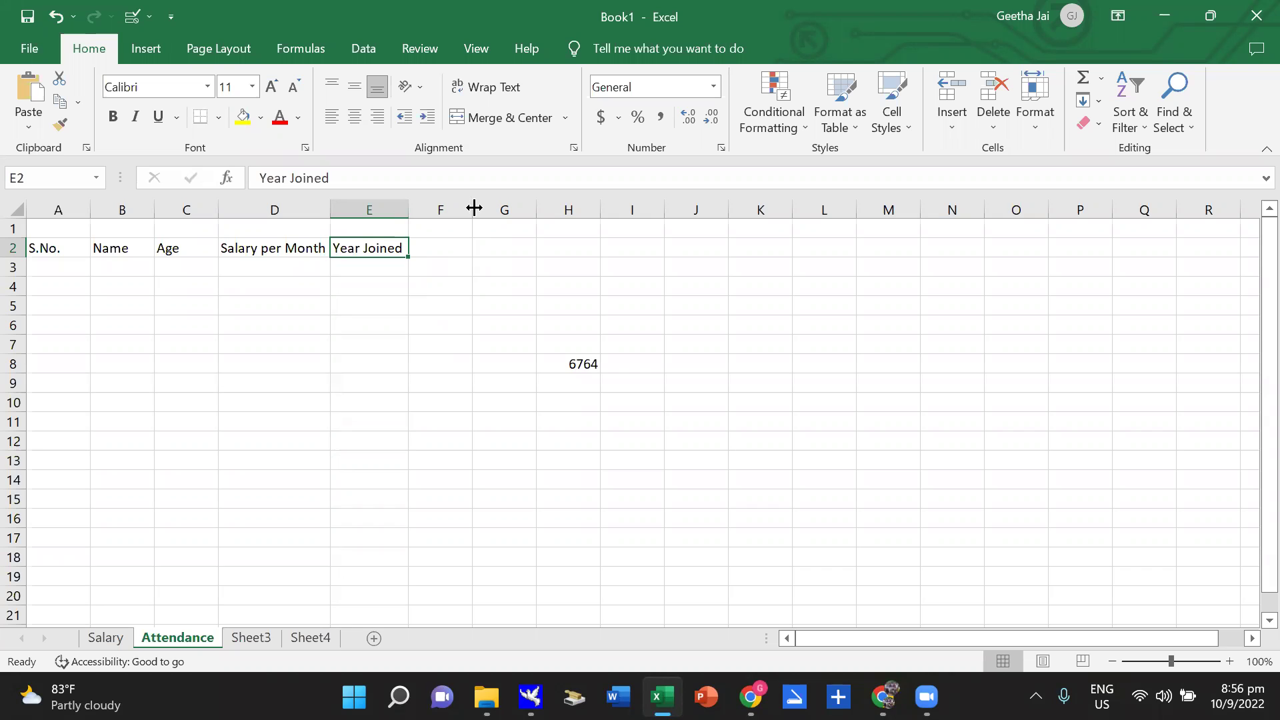
Widen columns F and G, bringing column G to 8.09 (96 pixels).
{"action": "left_click_drag", "start_coordinate": [475, 209], "coordinate": [519, 209]}
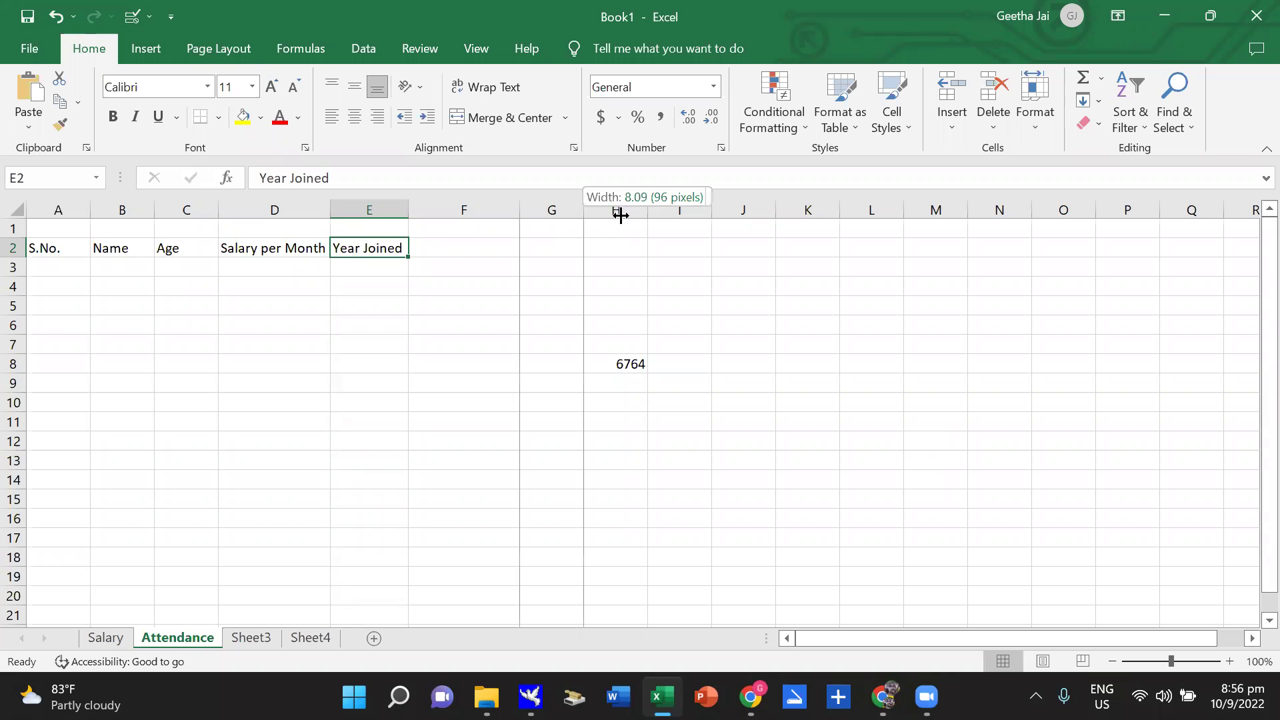
{"action": "left_click_drag", "start_coordinate": [582, 217], "coordinate": [640, 215]}
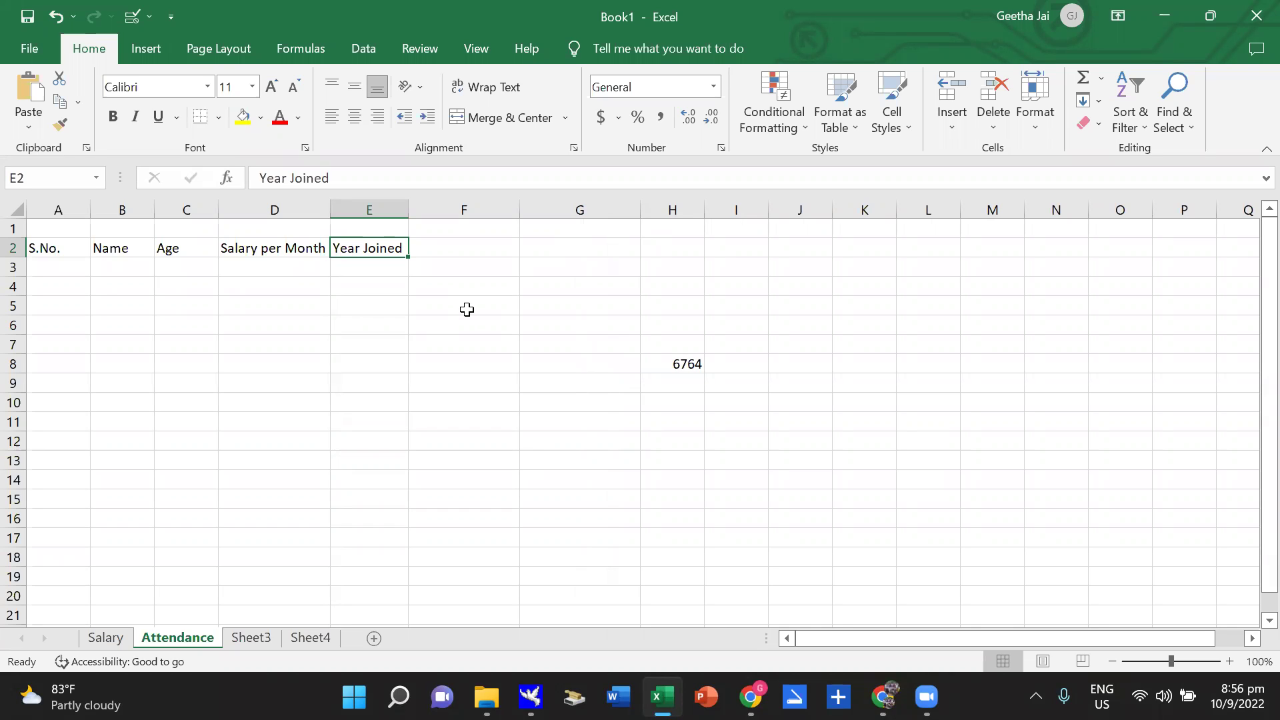
{"action": "left_click", "coordinate": [52, 252]}
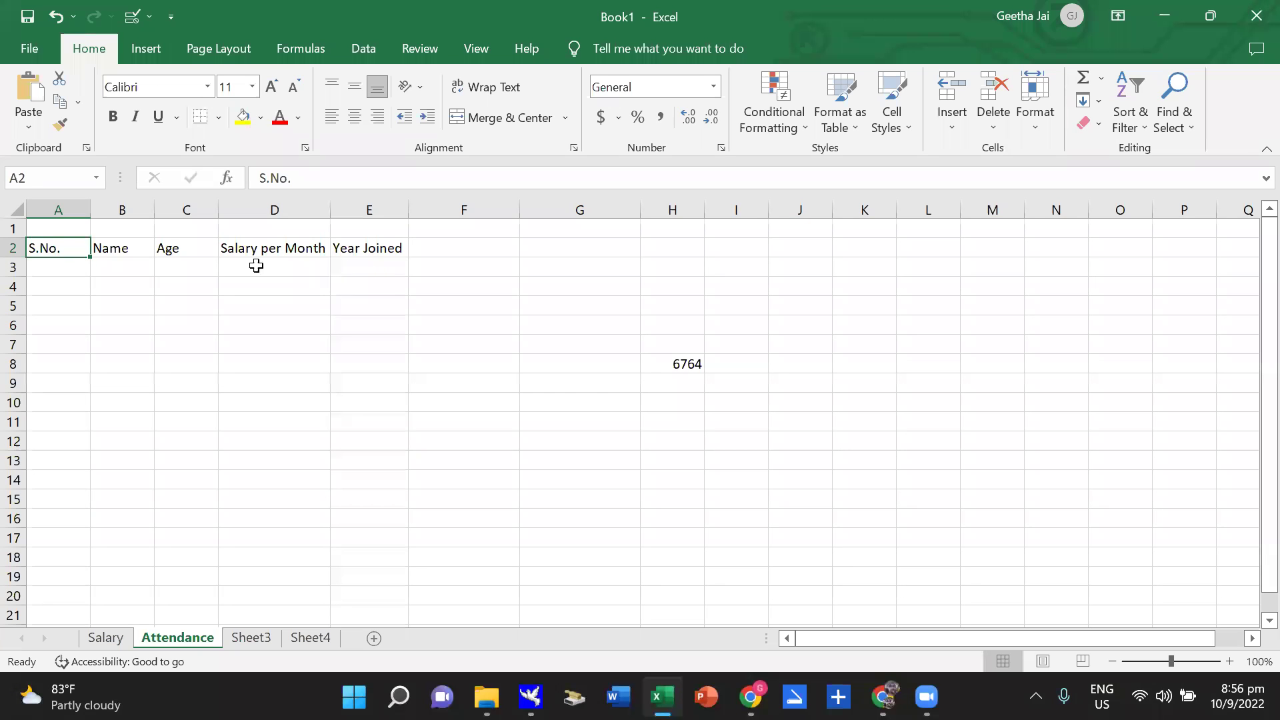
Set headers A2:E2 to font size 16 and widen columns D and E to fit.
{"action": "left_click_drag", "start_coordinate": [80, 248], "coordinate": [366, 248]}
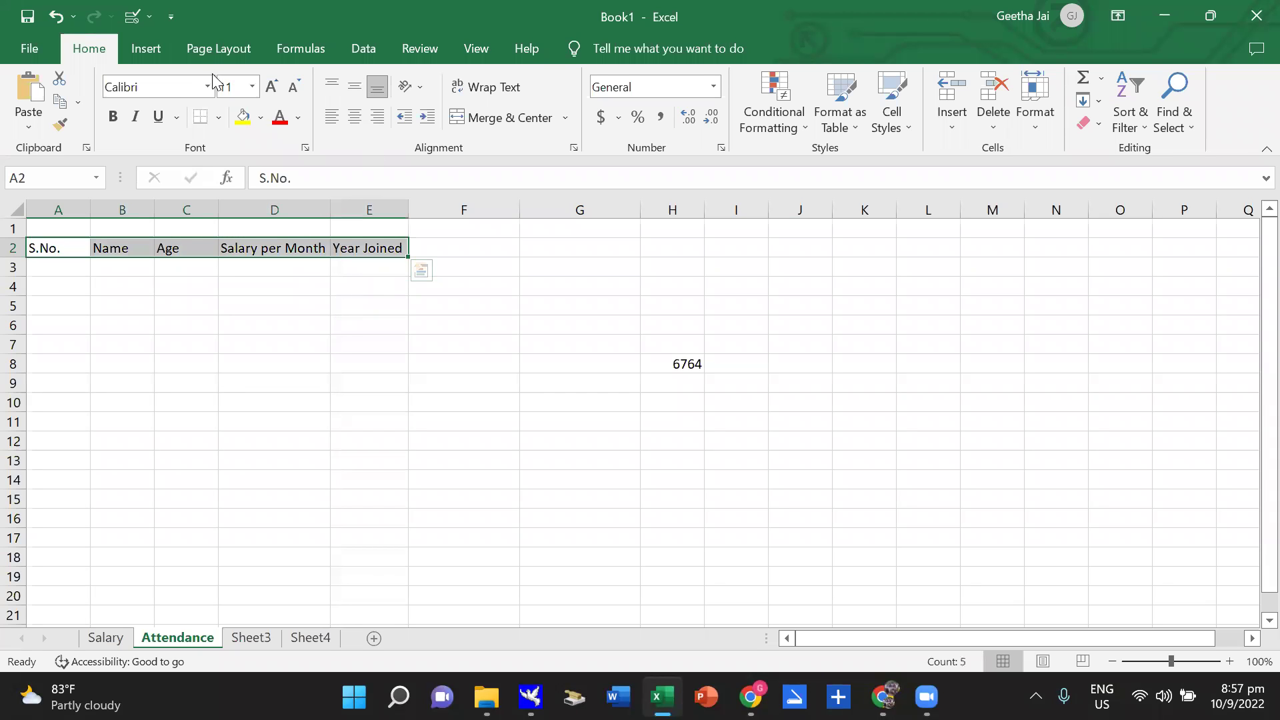
{"action": "left_click", "coordinate": [272, 85]}
{"action": "left_click", "coordinate": [272, 85]}
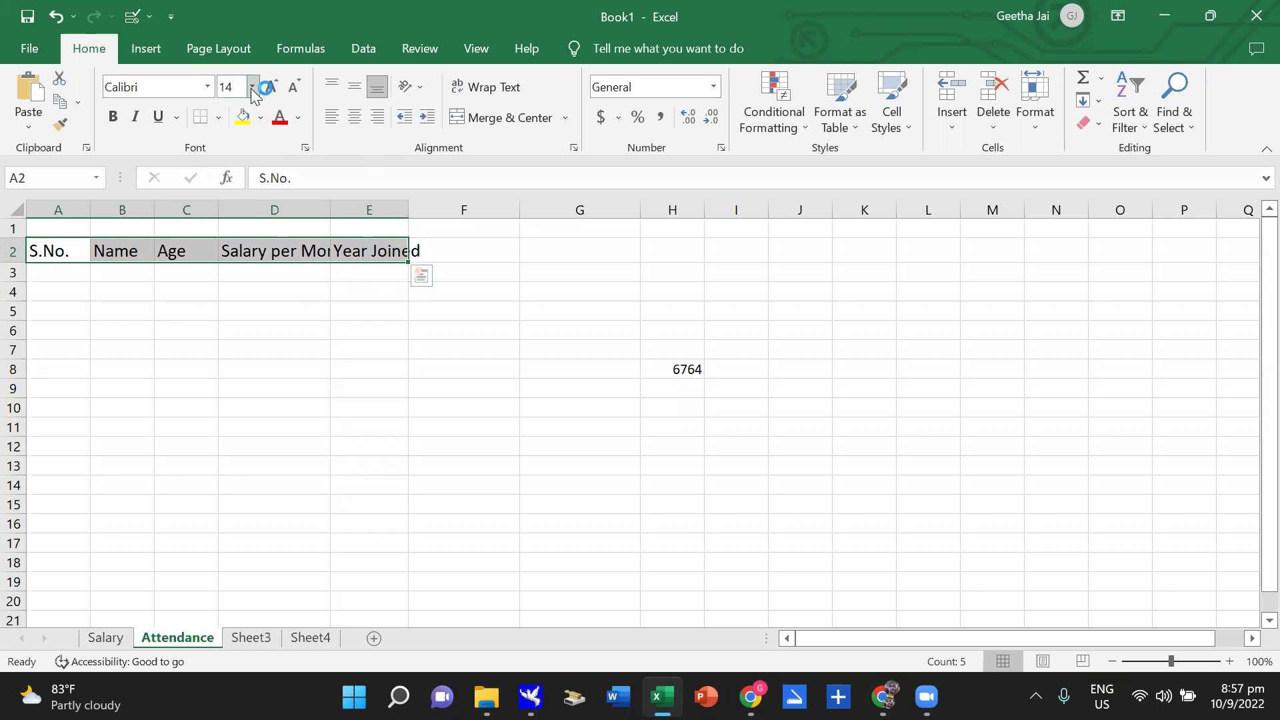
{"action": "left_click", "coordinate": [252, 87]}
{"action": "left_click", "coordinate": [236, 238]}
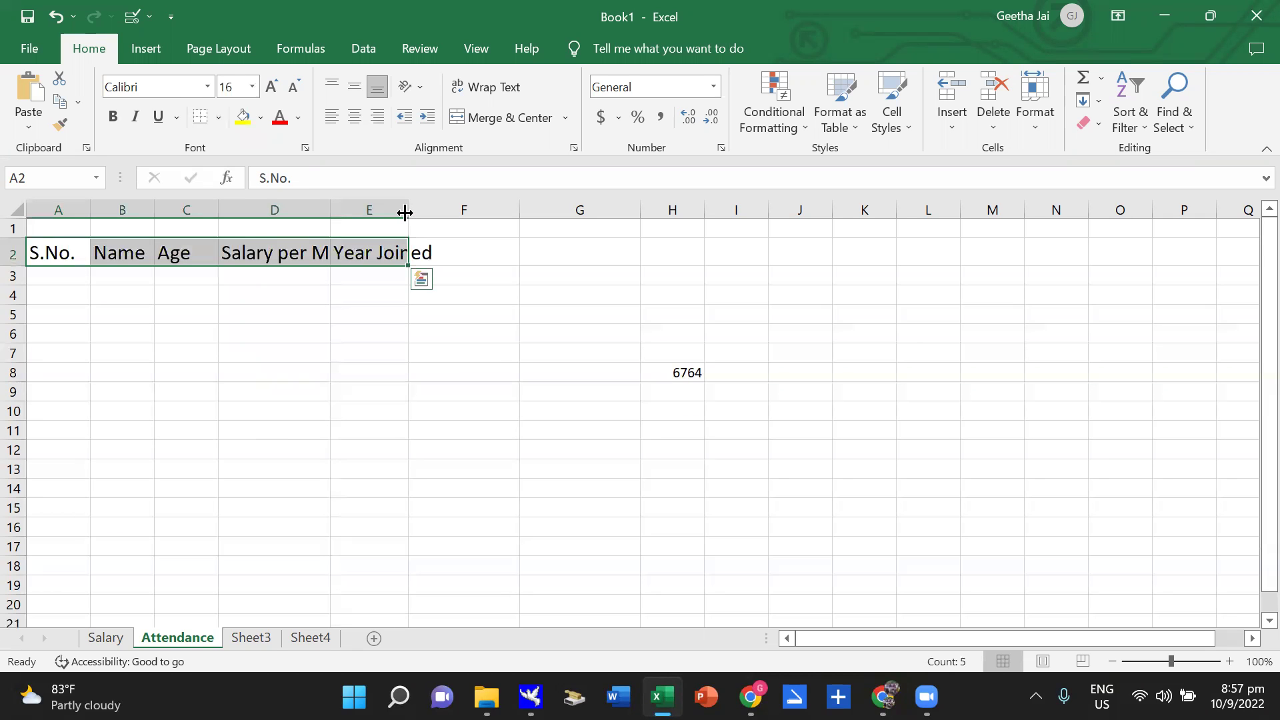
{"action": "left_click_drag", "start_coordinate": [406, 212], "coordinate": [450, 213]}
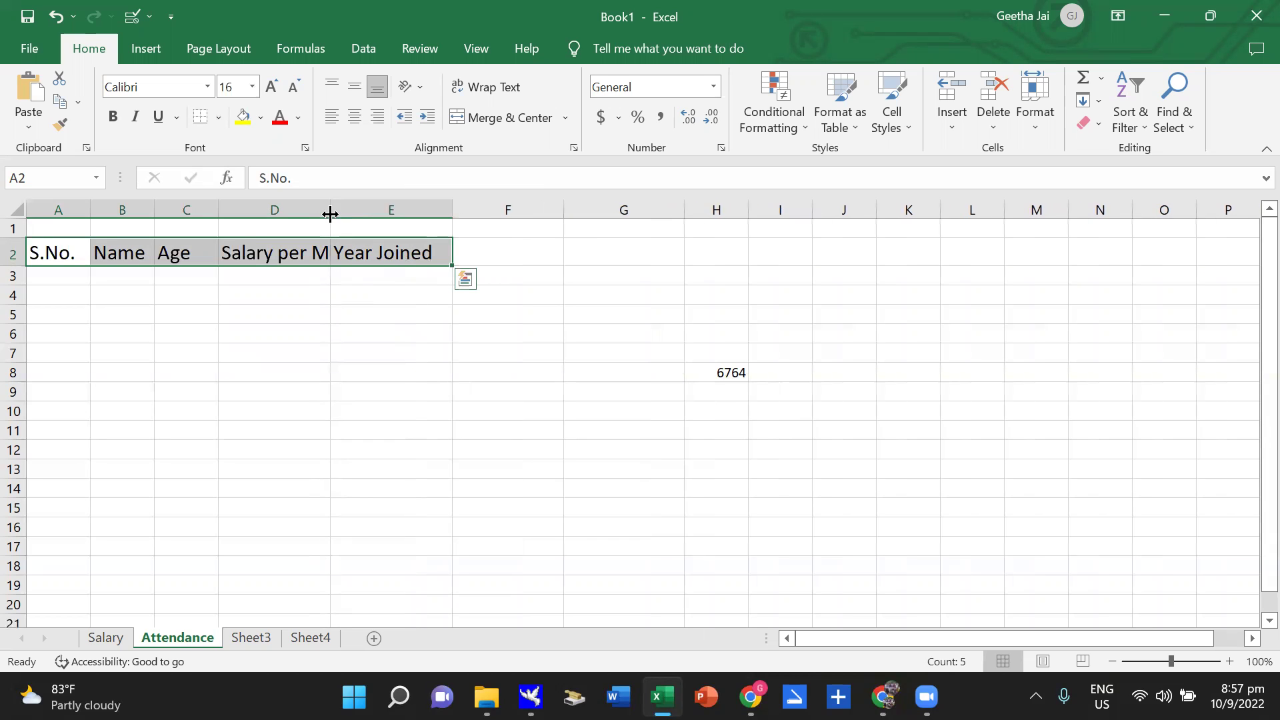
{"action": "left_click_drag", "start_coordinate": [331, 213], "coordinate": [374, 212]}
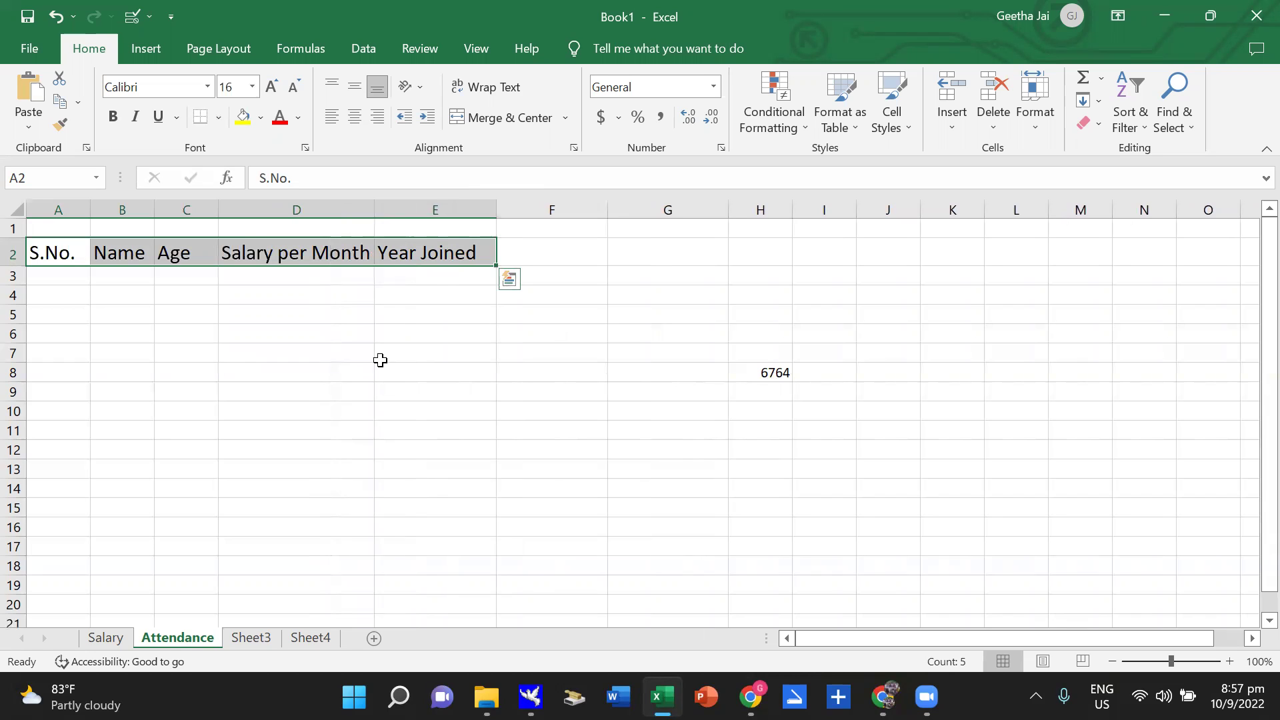
Make the header cells A2:E2 bold.
{"action": "left_click", "coordinate": [440, 351]}
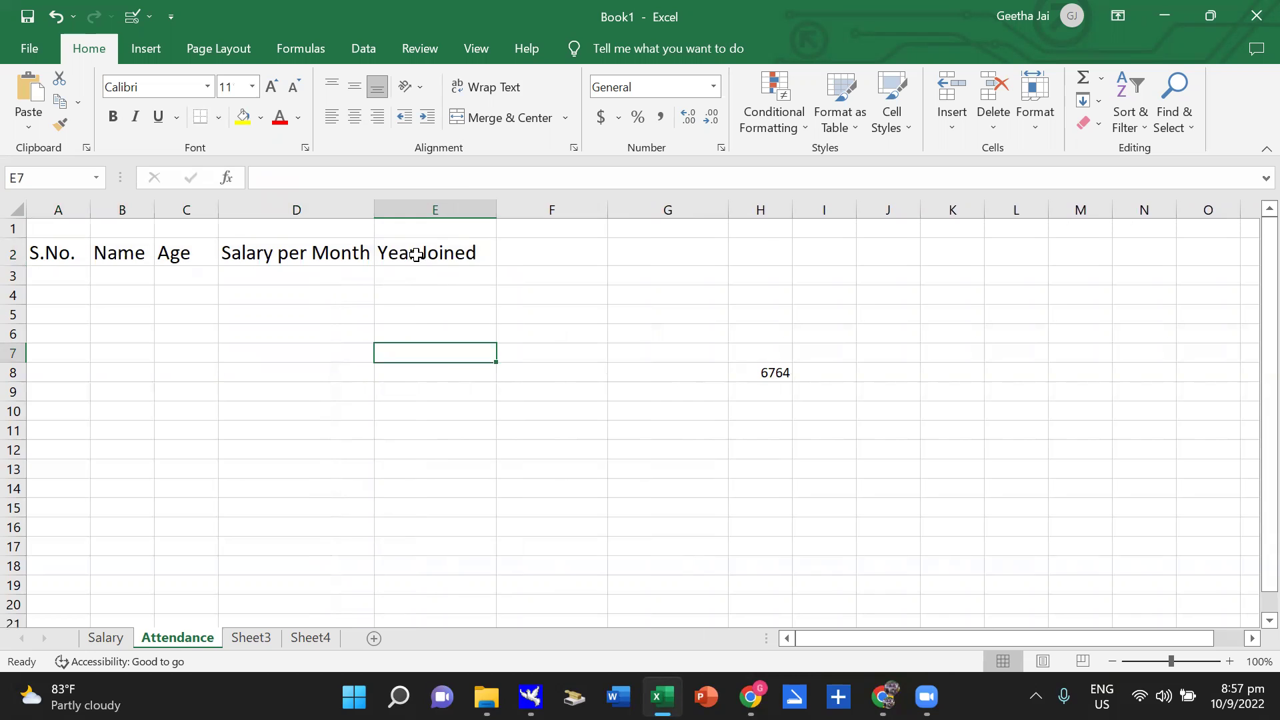
{"action": "left_click", "coordinate": [280, 252]}
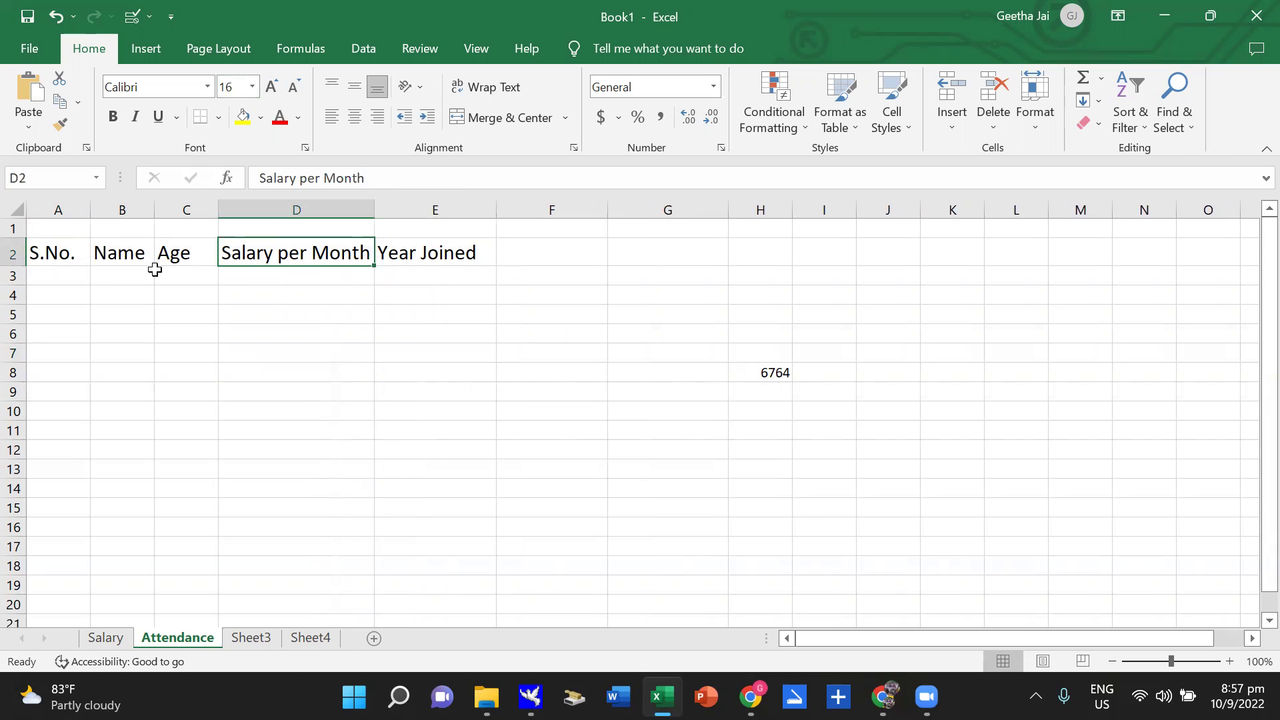
{"action": "left_click", "coordinate": [115, 255]}
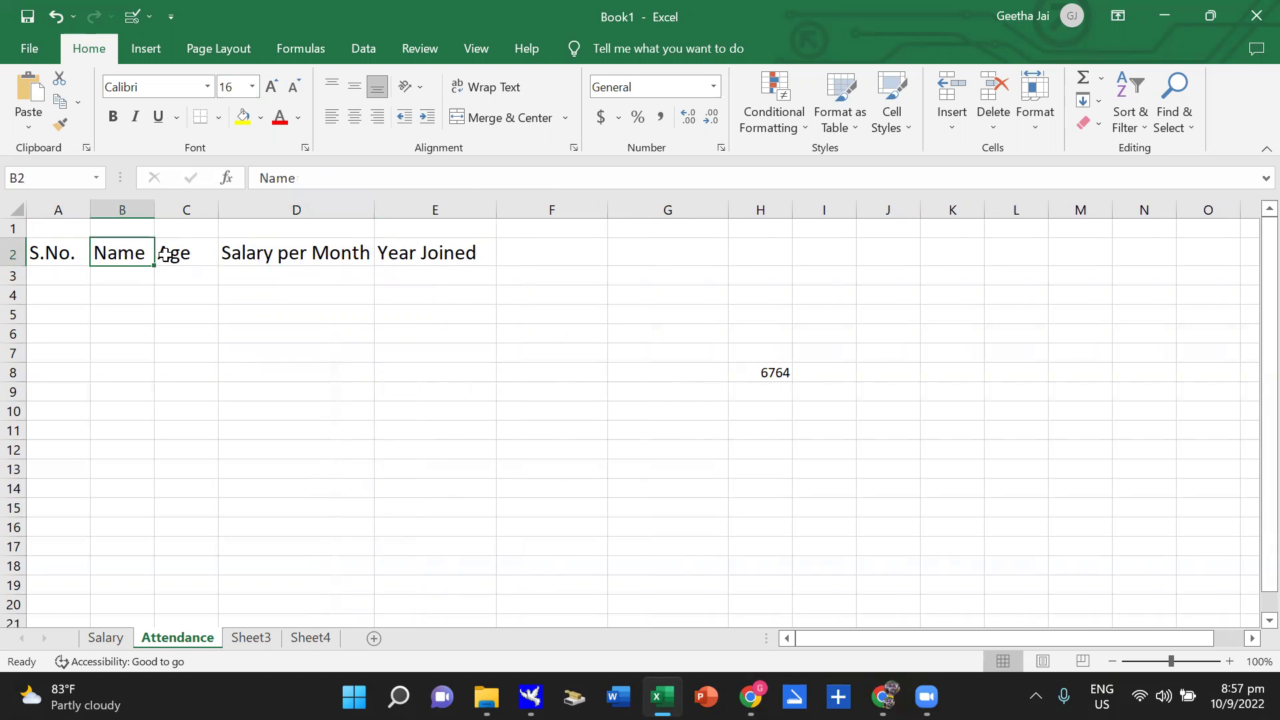
{"action": "left_click_drag", "start_coordinate": [56, 254], "coordinate": [408, 253]}
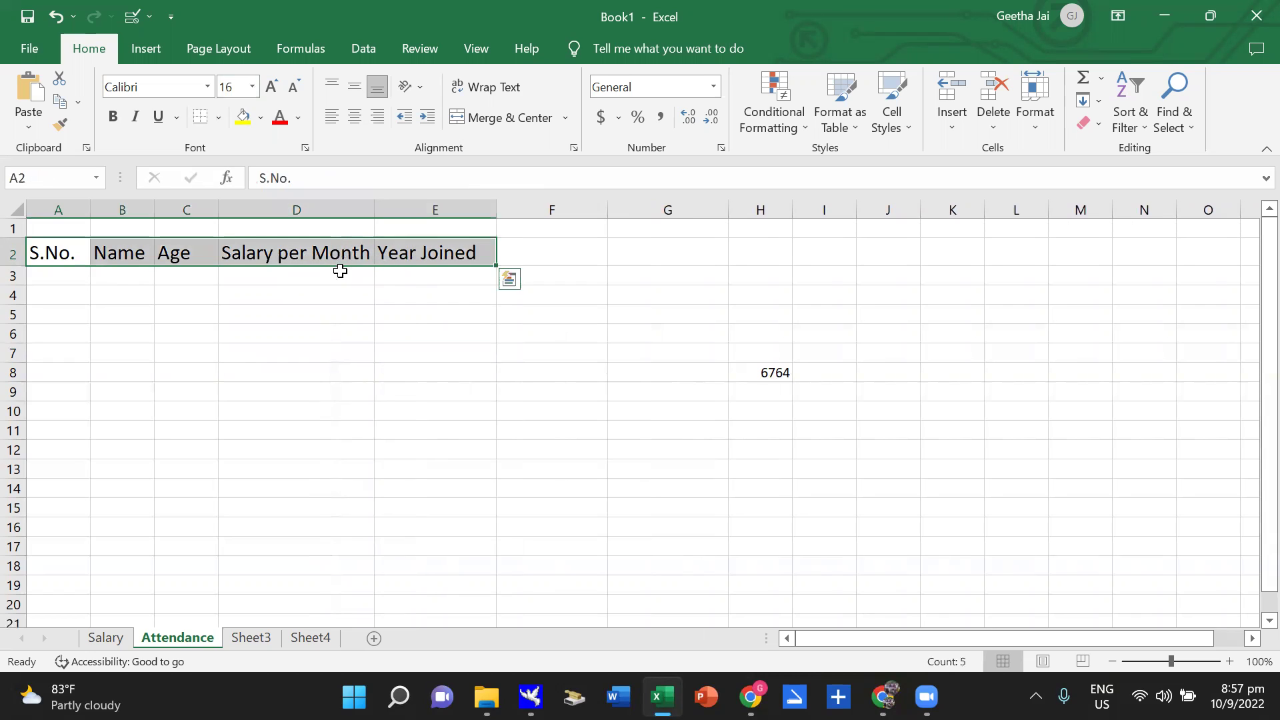
{"action": "left_click", "coordinate": [116, 120]}
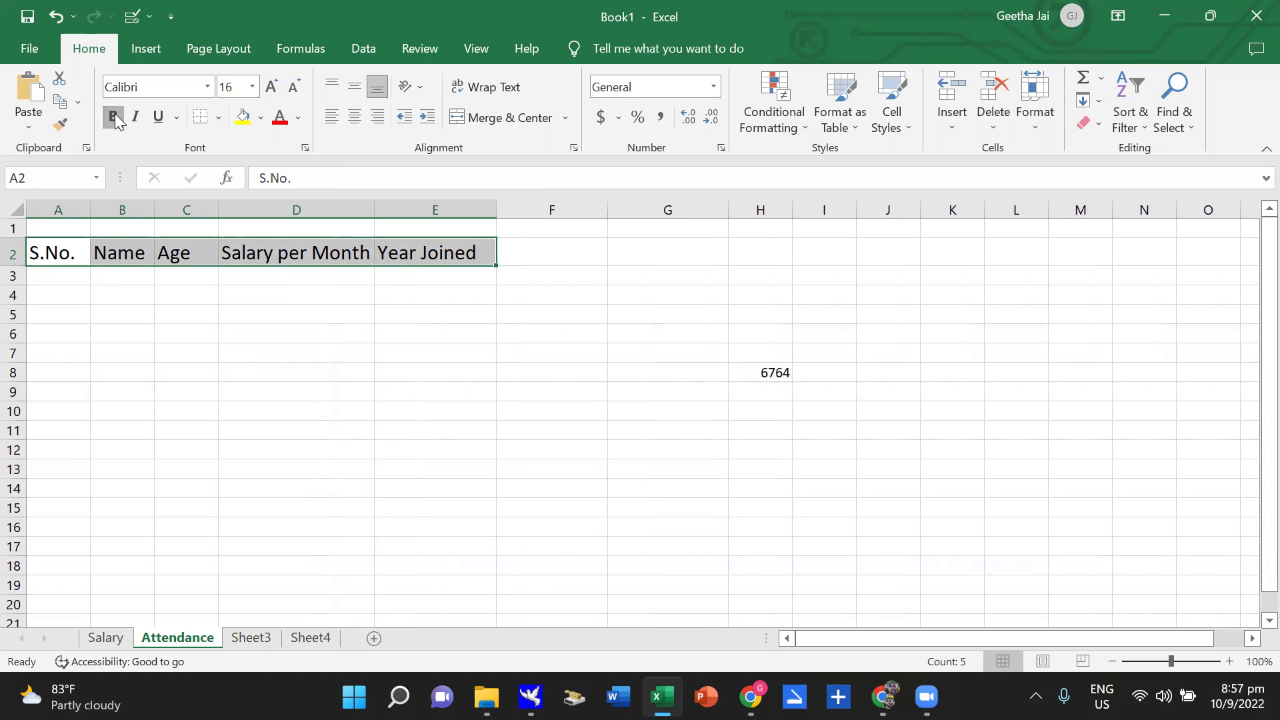
{"action": "left_click", "coordinate": [109, 313]}
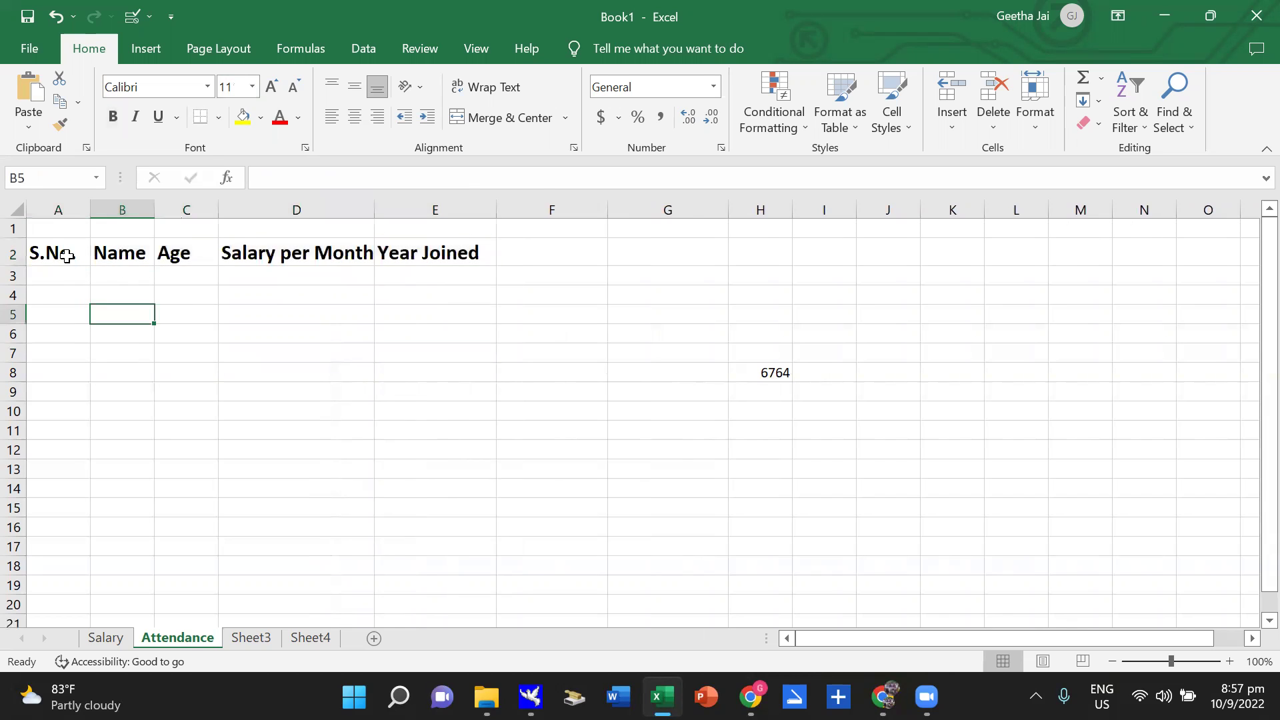
Centre the A2:E2 header texts within their cells.
{"action": "left_click_drag", "start_coordinate": [57, 250], "coordinate": [397, 265]}
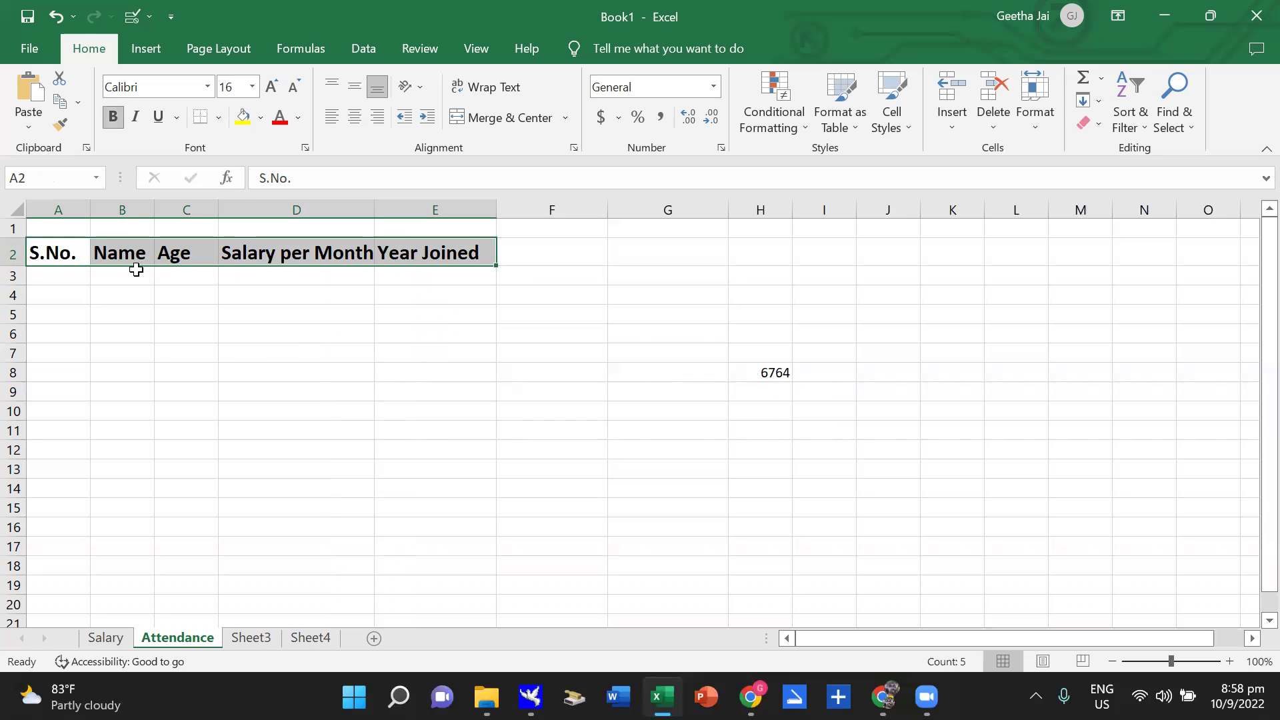
{"action": "mouse_move", "coordinate": [350, 254]}
{"action": "left_click", "coordinate": [357, 123]}
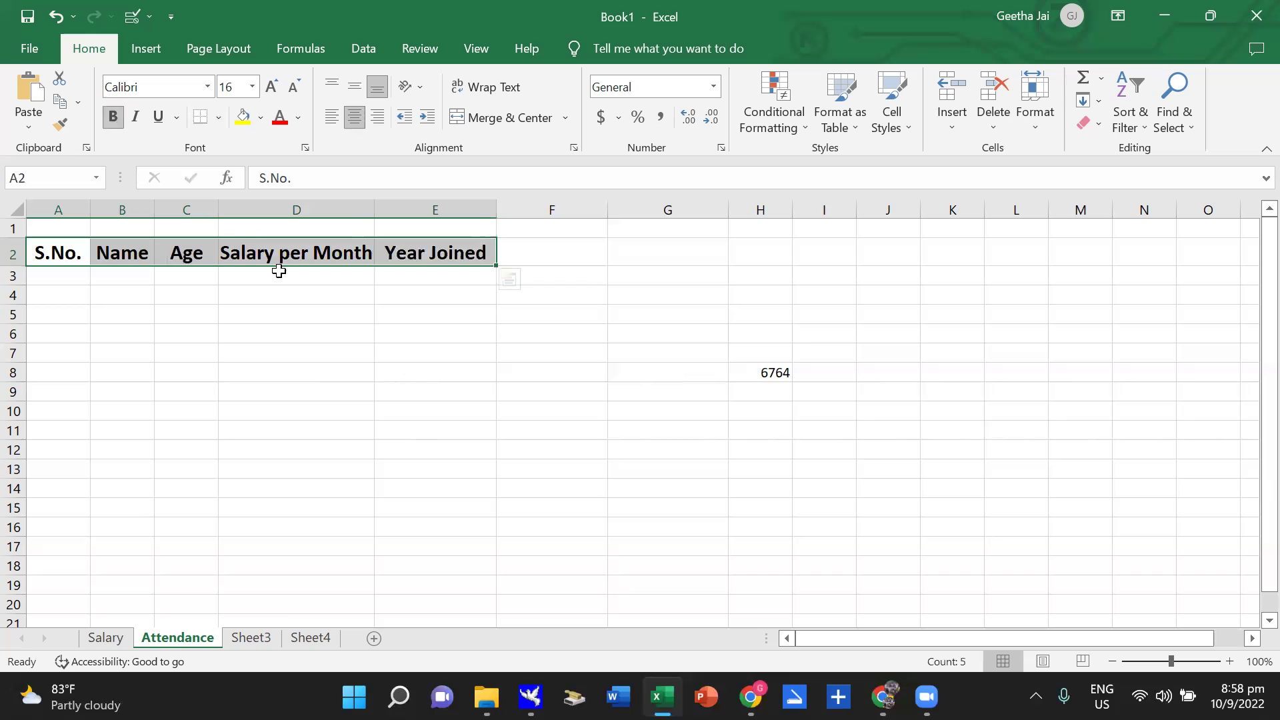
{"action": "left_click", "coordinate": [123, 332]}
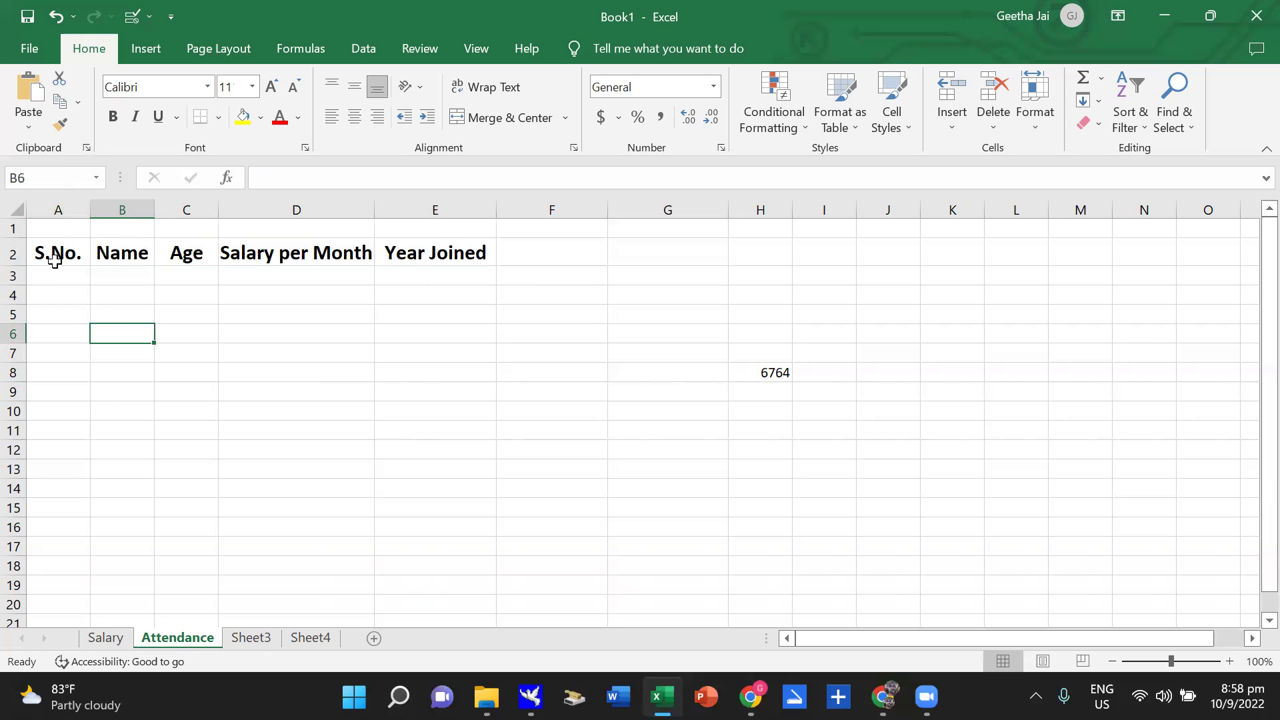
Fill the header cells A2:E2 with the standard green colour.
{"action": "left_click_drag", "start_coordinate": [62, 249], "coordinate": [409, 262]}
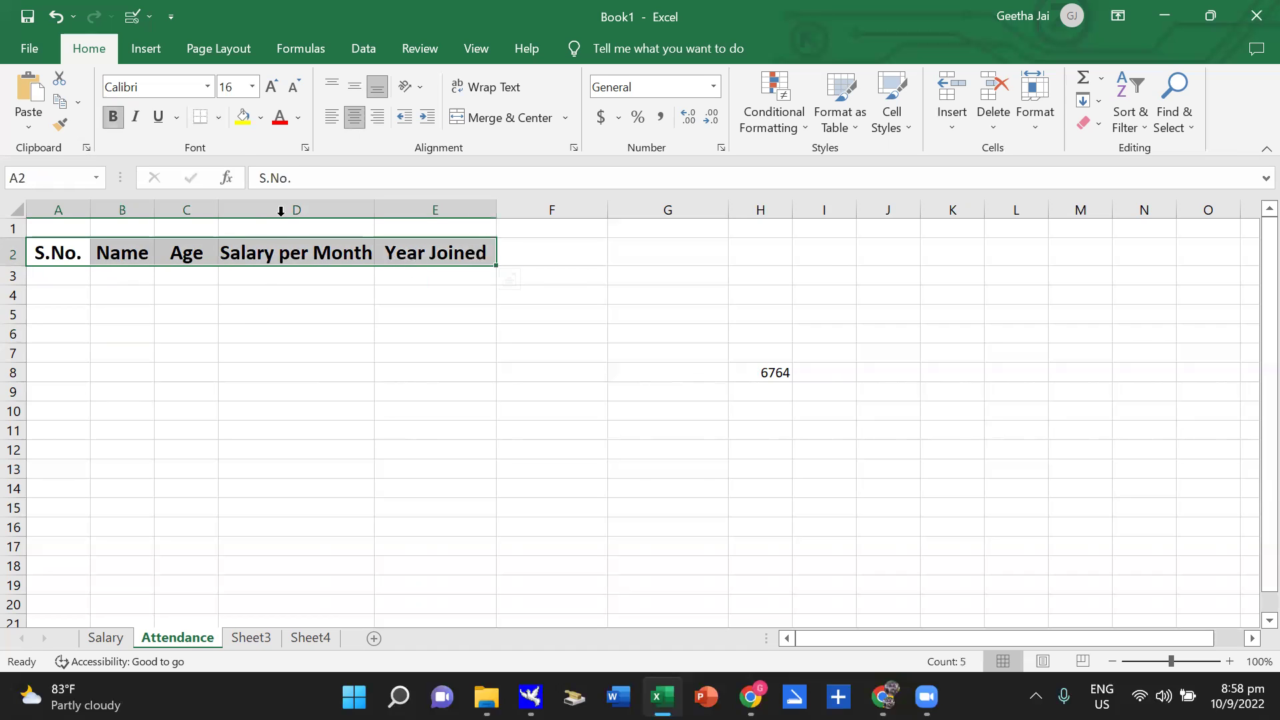
{"action": "left_click", "coordinate": [259, 121]}
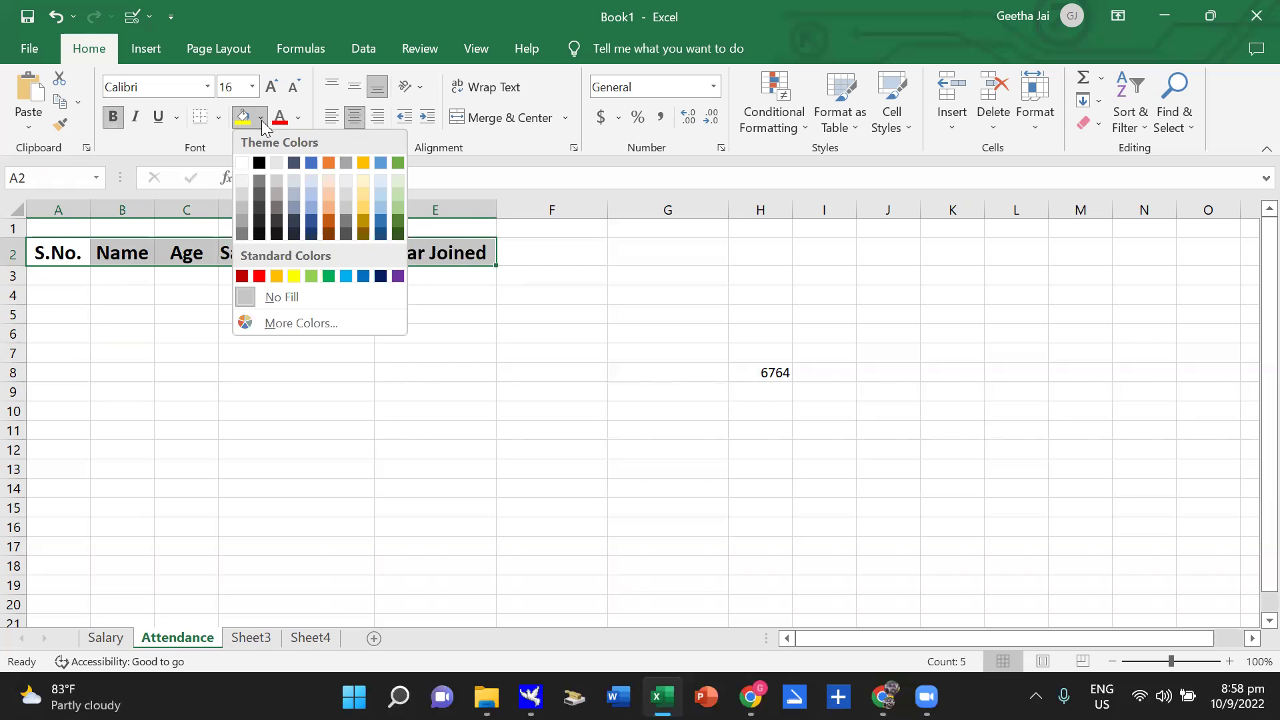
{"action": "left_click", "coordinate": [329, 278]}
{"action": "left_click", "coordinate": [326, 352]}
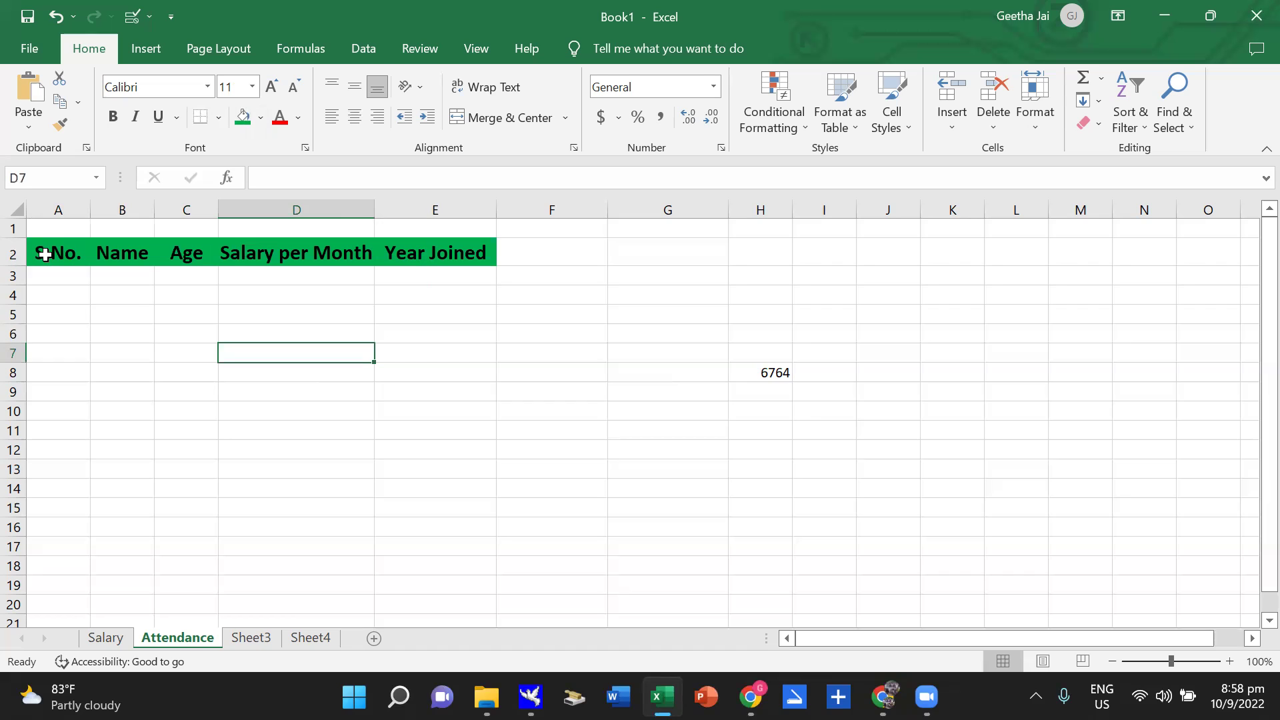
Make the A2:E2 header text white and widen column D to 23.64.
{"action": "left_click_drag", "start_coordinate": [51, 253], "coordinate": [395, 252]}
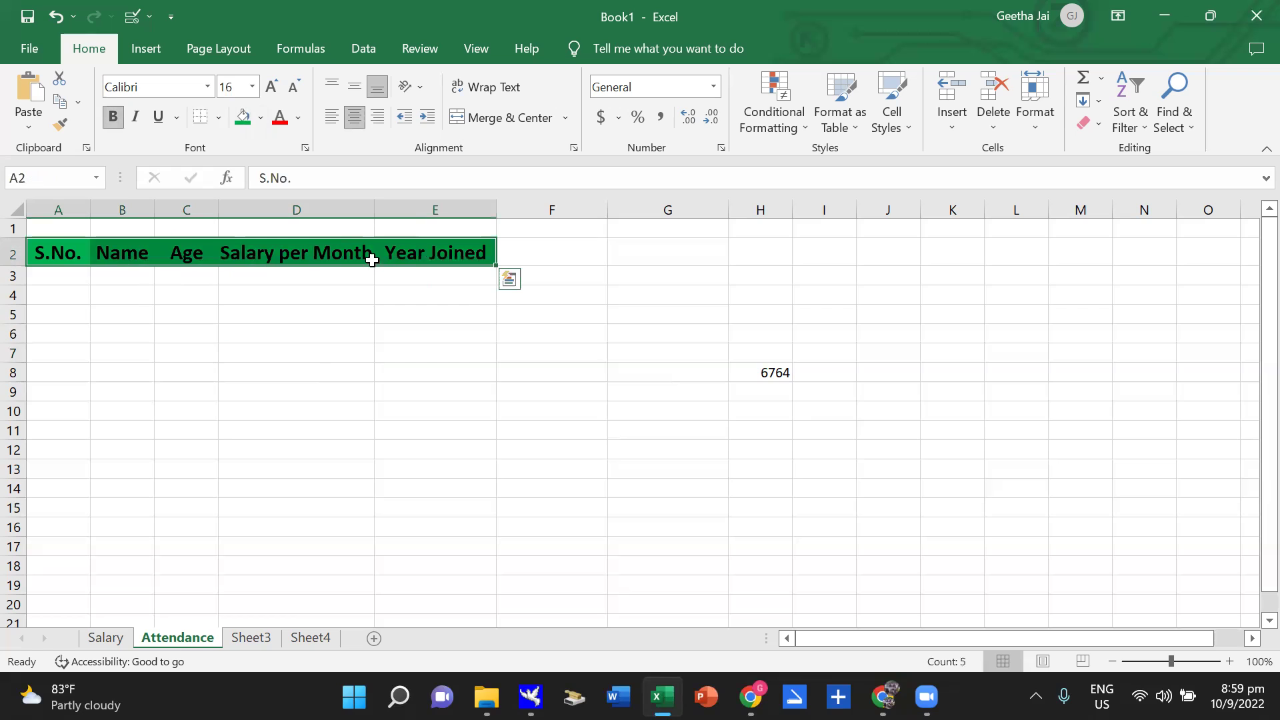
{"action": "left_click", "coordinate": [300, 115]}
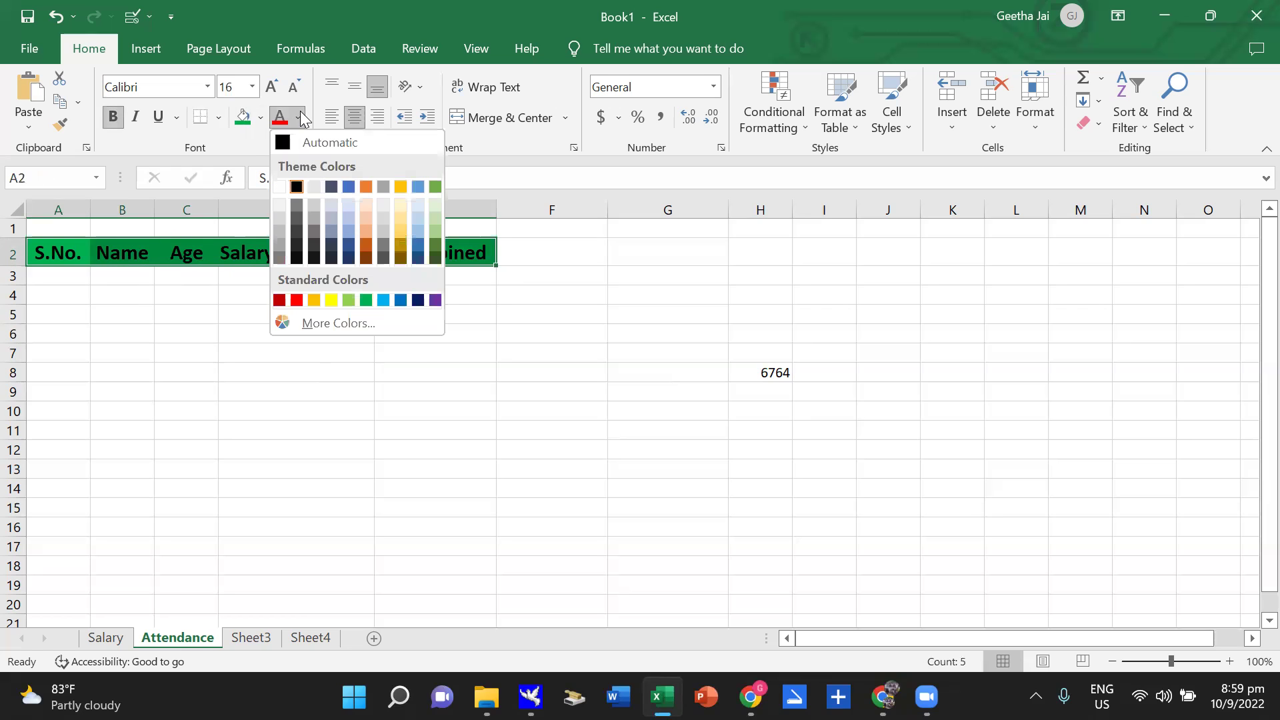
{"action": "left_click", "coordinate": [280, 187]}
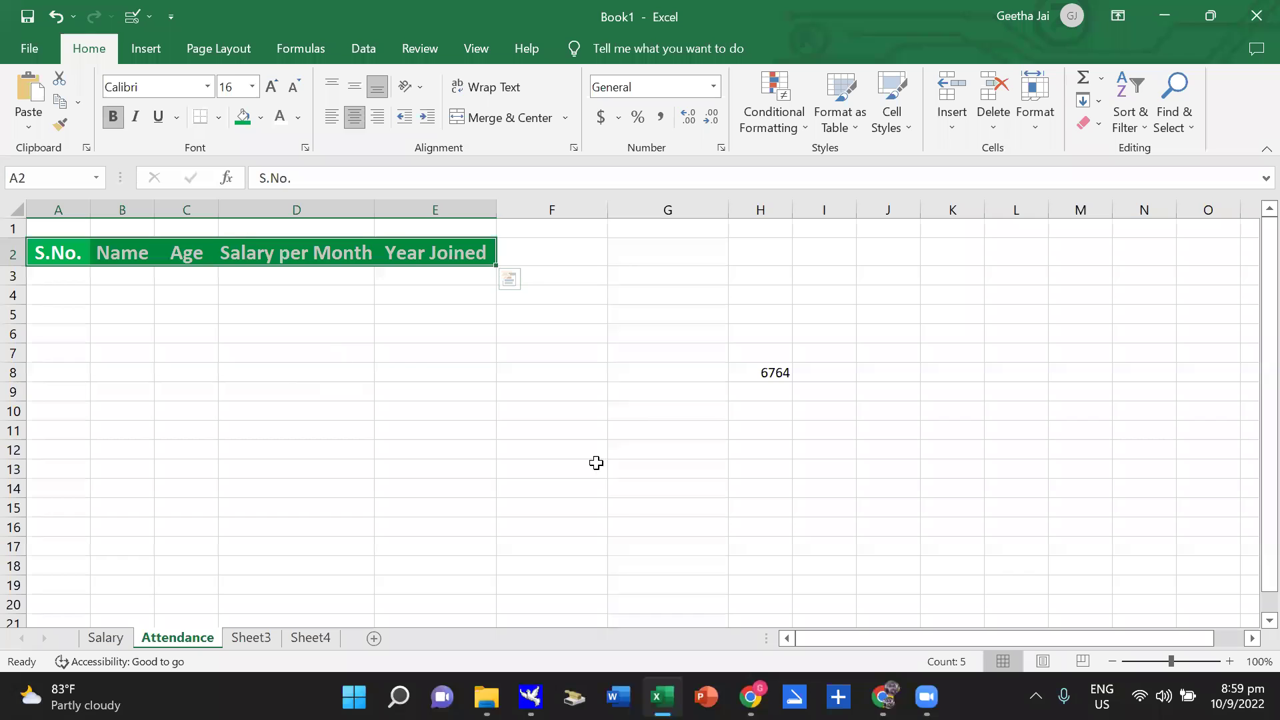
{"action": "left_click", "coordinate": [296, 352]}
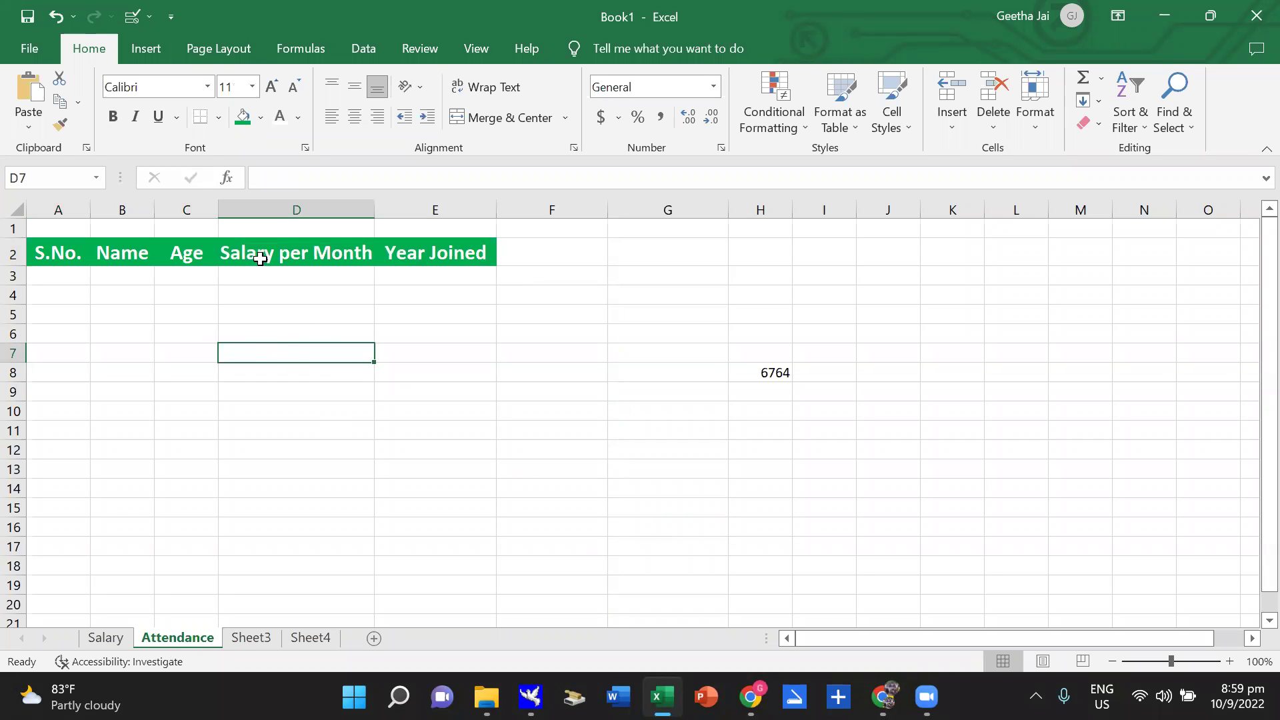
{"action": "left_click_drag", "start_coordinate": [374, 208], "coordinate": [396, 211]}
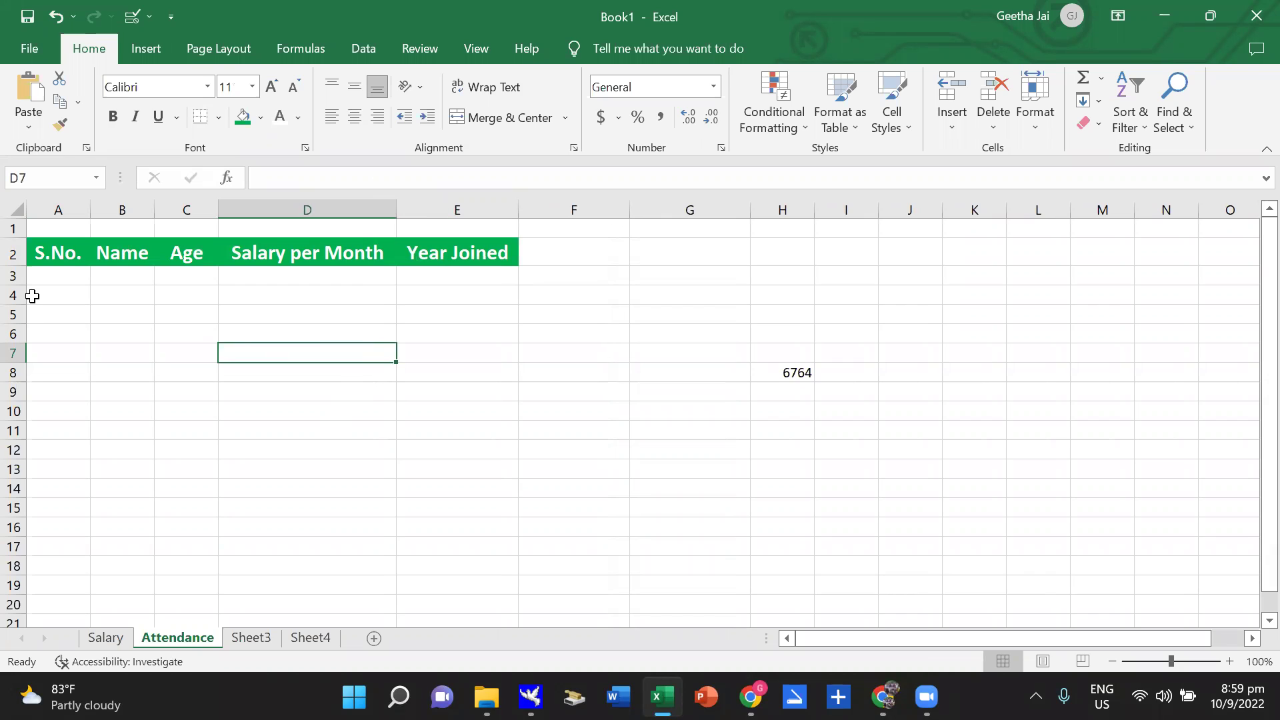
Replace the A2 header text 'S.No.' with 'No.'.
{"action": "left_click", "coordinate": [54, 259]}
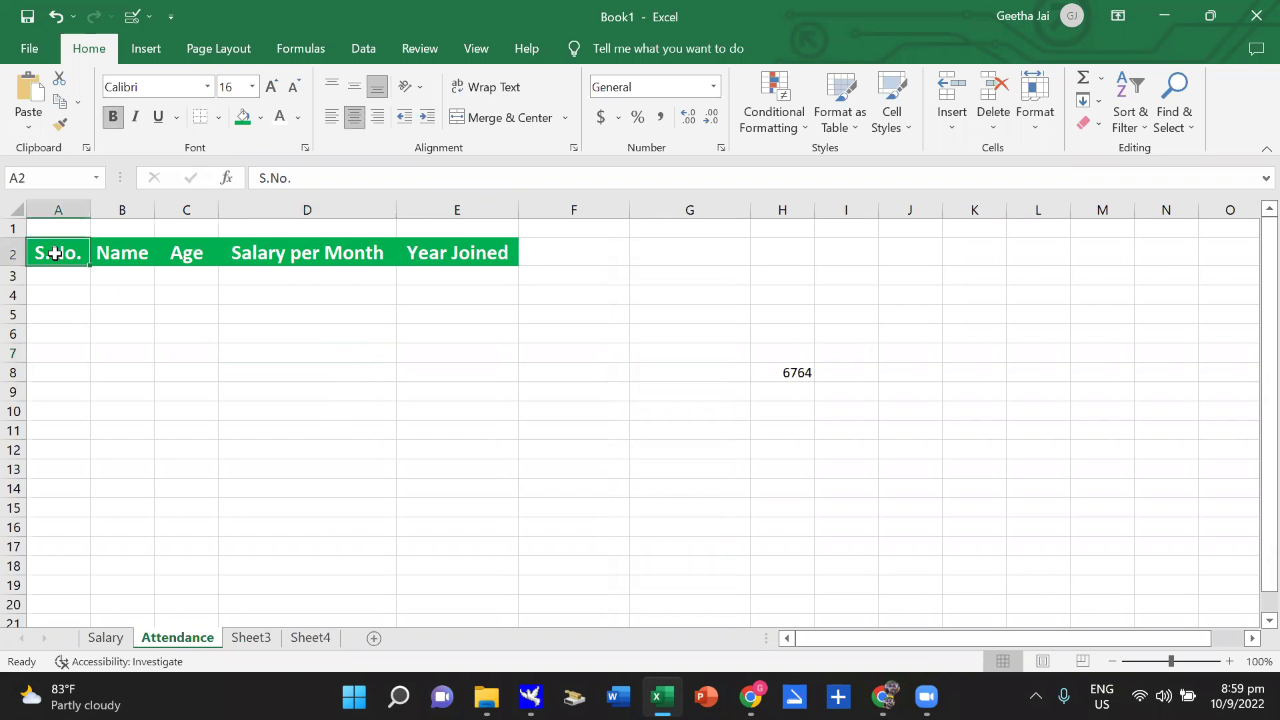
{"action": "left_click", "coordinate": [297, 177]}
{"action": "key", "text": "BackSpace"}
{"action": "key", "text": "BackSpace"}
{"action": "key", "text": "BackSpace"}
{"action": "key", "text": "BackSpace"}
{"action": "key", "text": "BackSpace"}
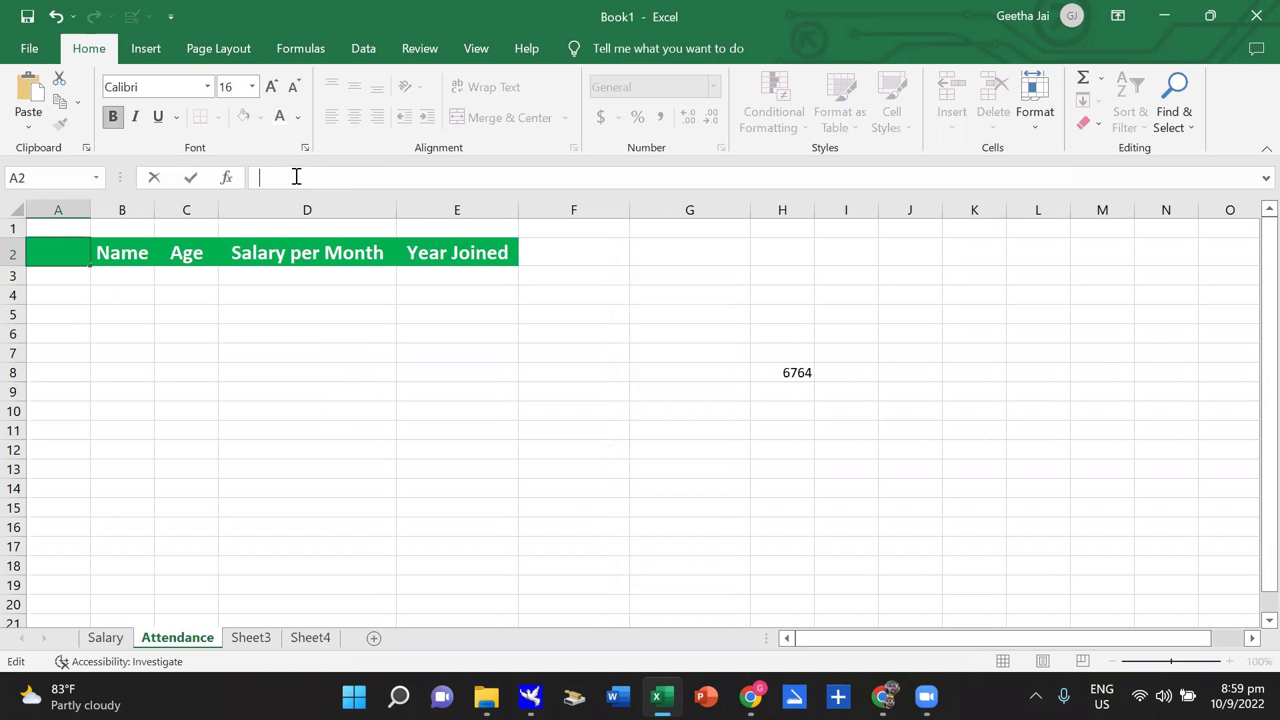
{"action": "type", "text": "n"}
{"action": "key", "text": "BackSpace"}
{"action": "type", "text": "No."}
{"action": "key", "text": "Return"}
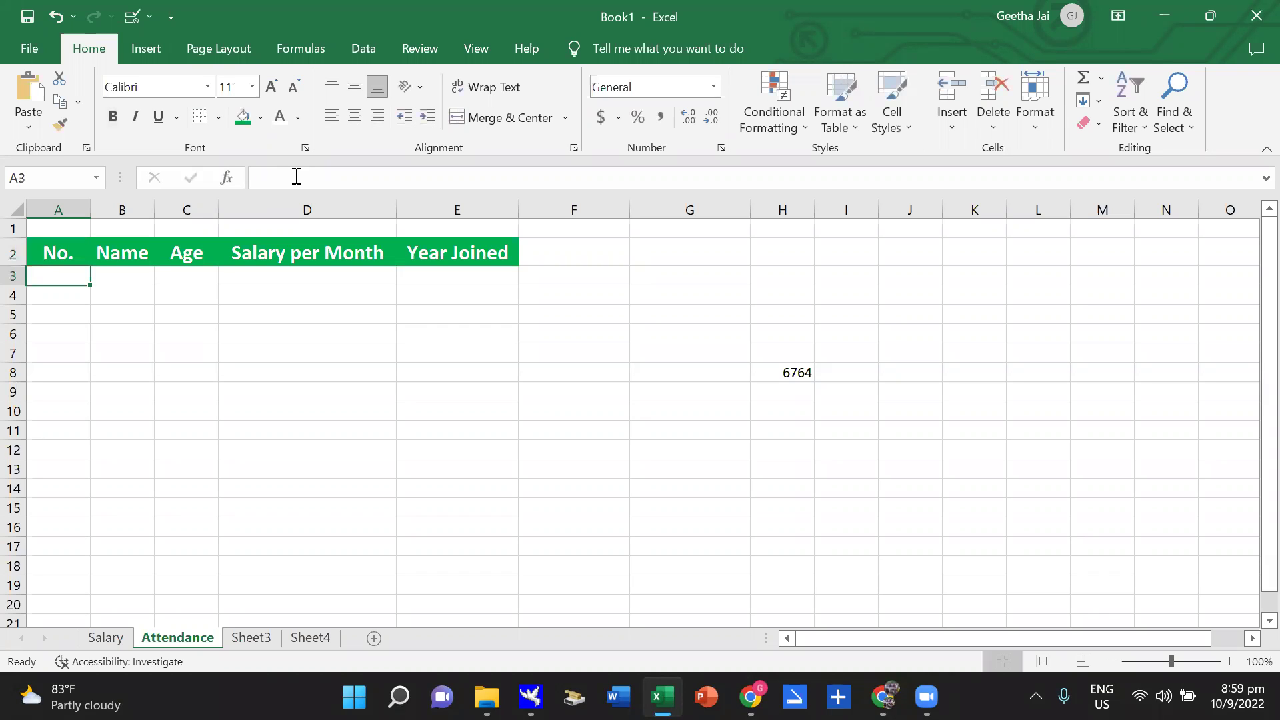
{"action": "key", "text": "Up"}
{"action": "key", "text": "Right"}
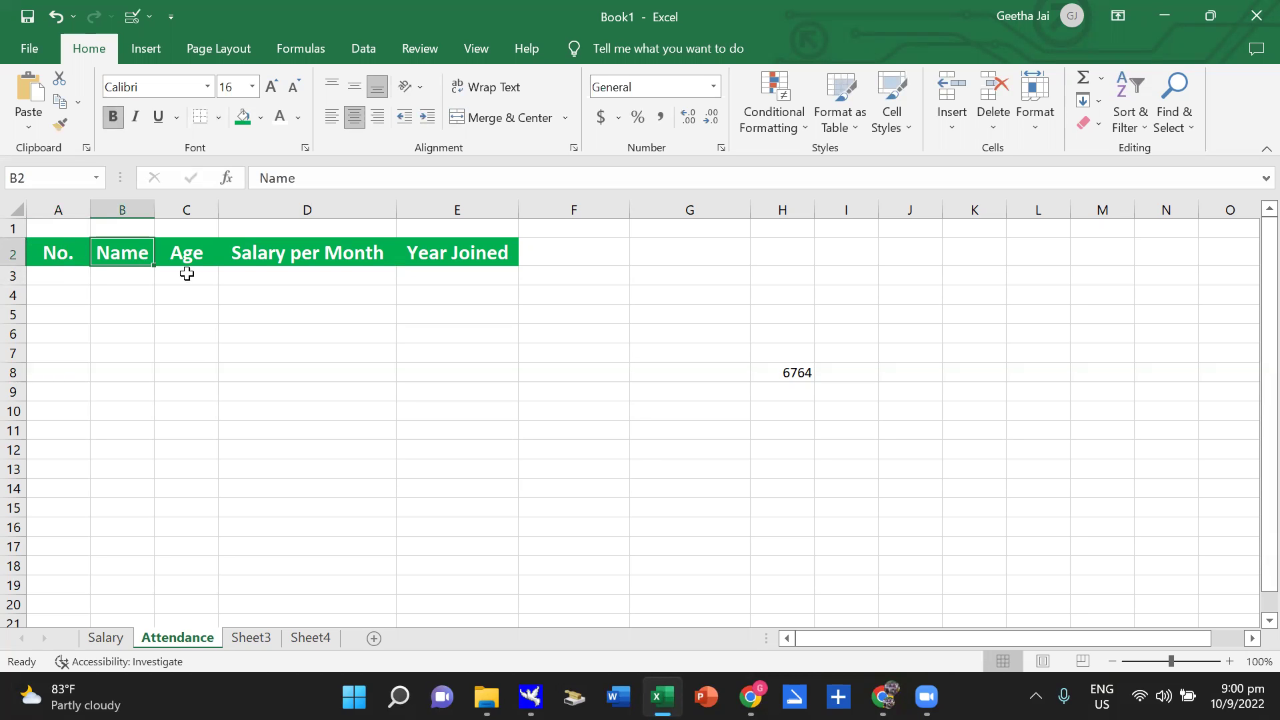
{"action": "left_click", "coordinate": [698, 369]}
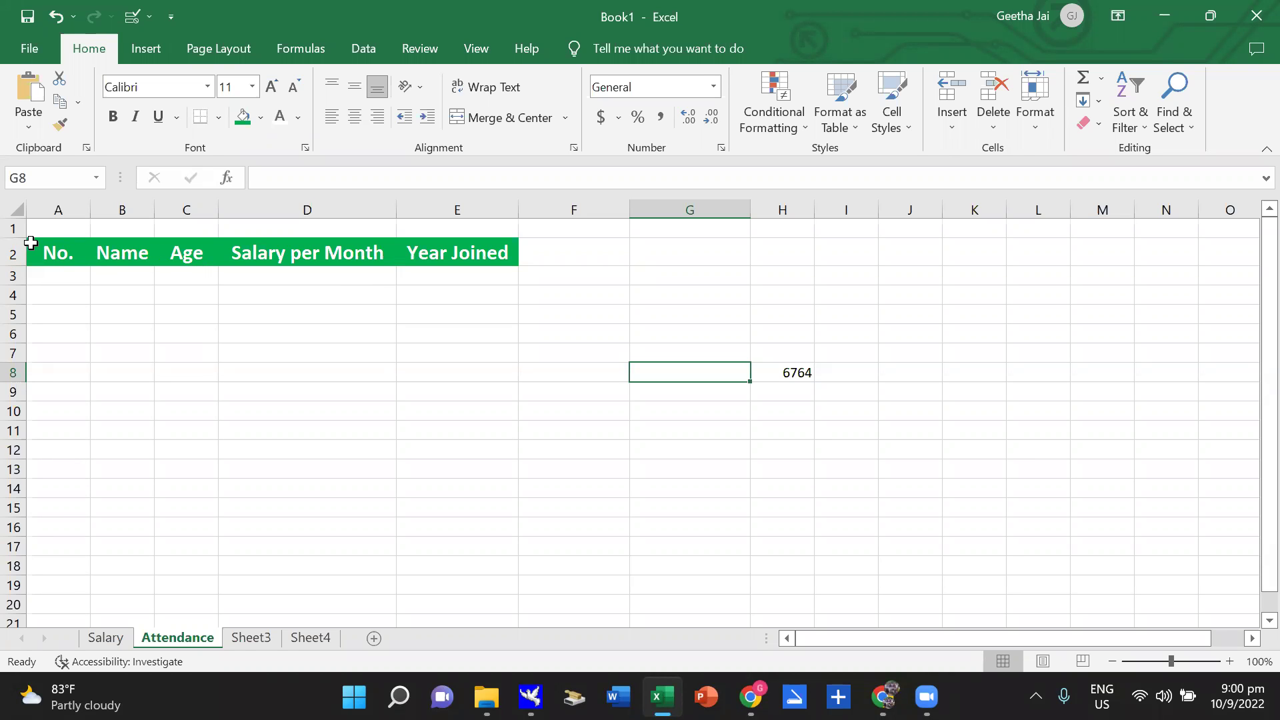
Apply All Borders to the table range A2:E15.
{"action": "left_click_drag", "start_coordinate": [36, 251], "coordinate": [427, 269]}
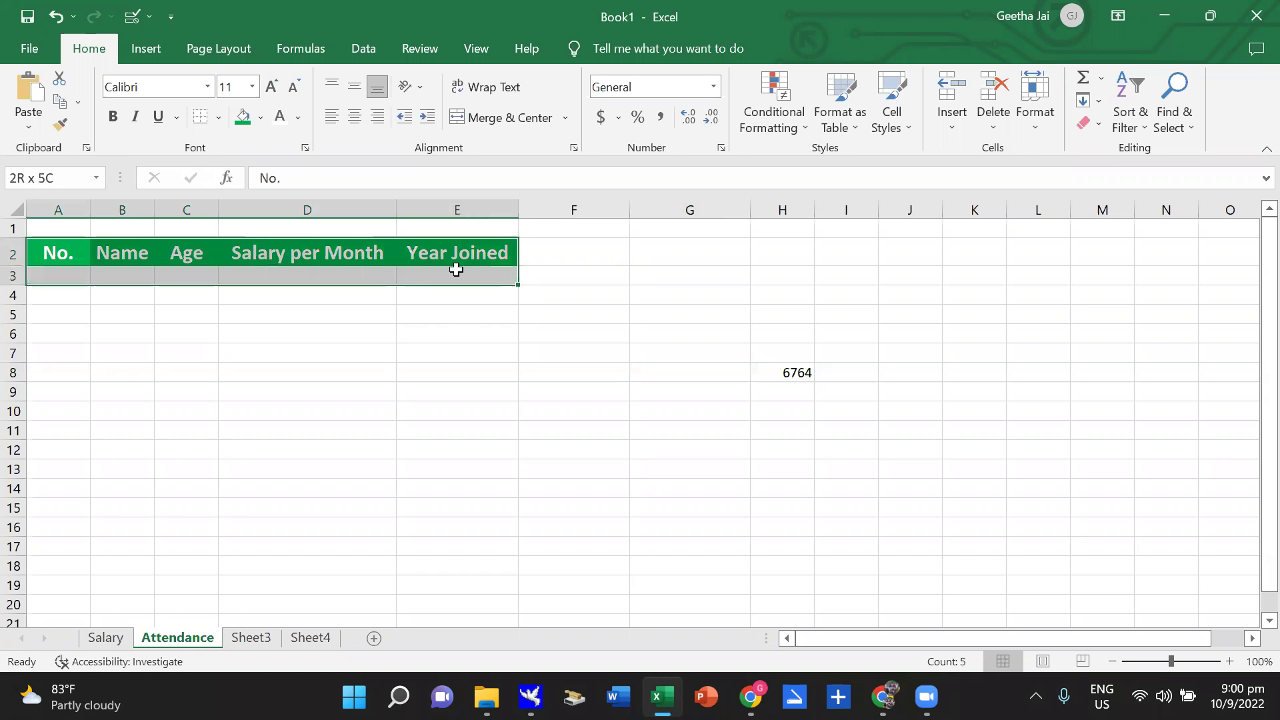
{"action": "mouse_move", "coordinate": [427, 269]}
{"action": "left_mouse_down"}
{"action": "mouse_move", "coordinate": [443, 380]}
{"action": "mouse_move", "coordinate": [418, 504]}
{"action": "left_mouse_up"}
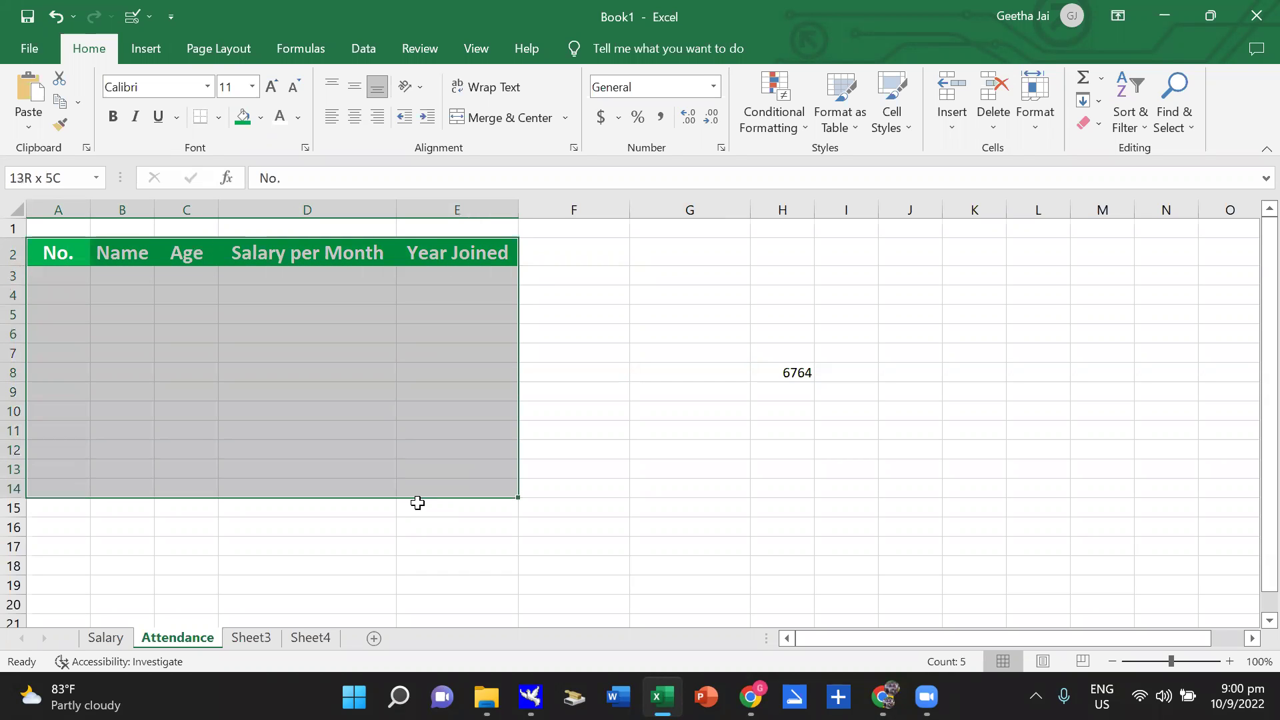
{"action": "left_click", "coordinate": [219, 116]}
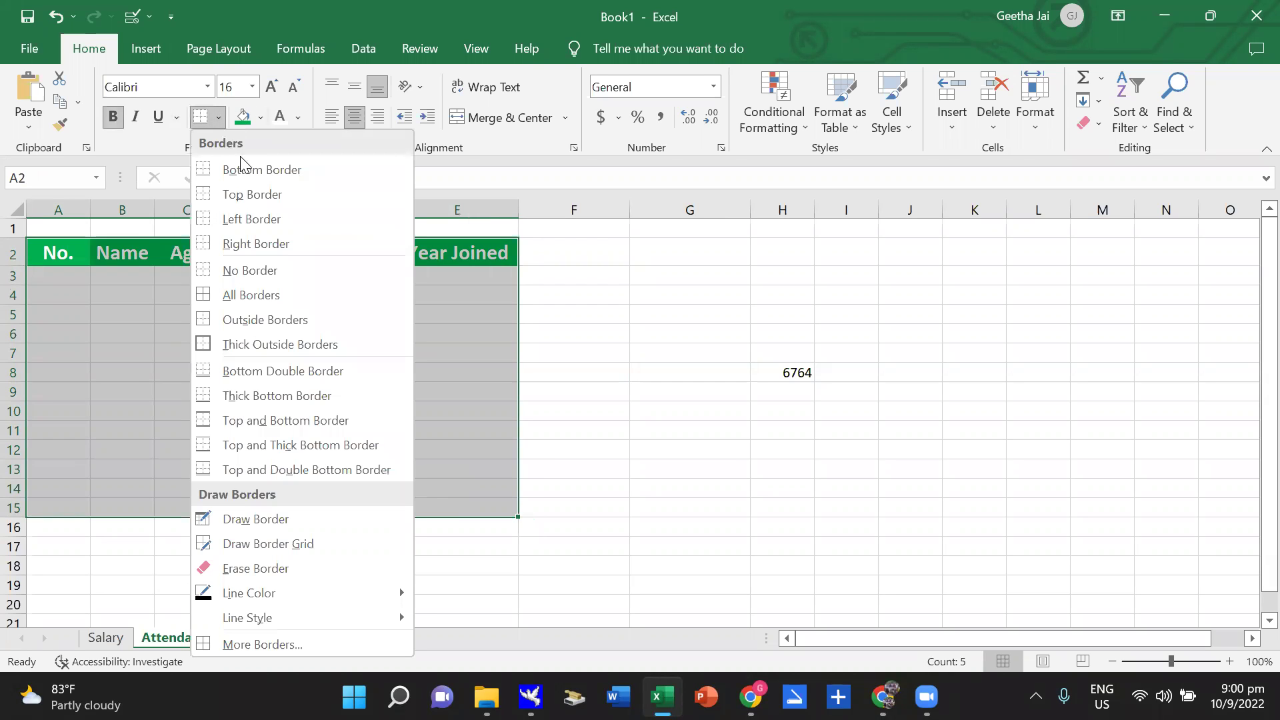
{"action": "left_click", "coordinate": [283, 295]}
{"action": "left_click", "coordinate": [763, 333]}
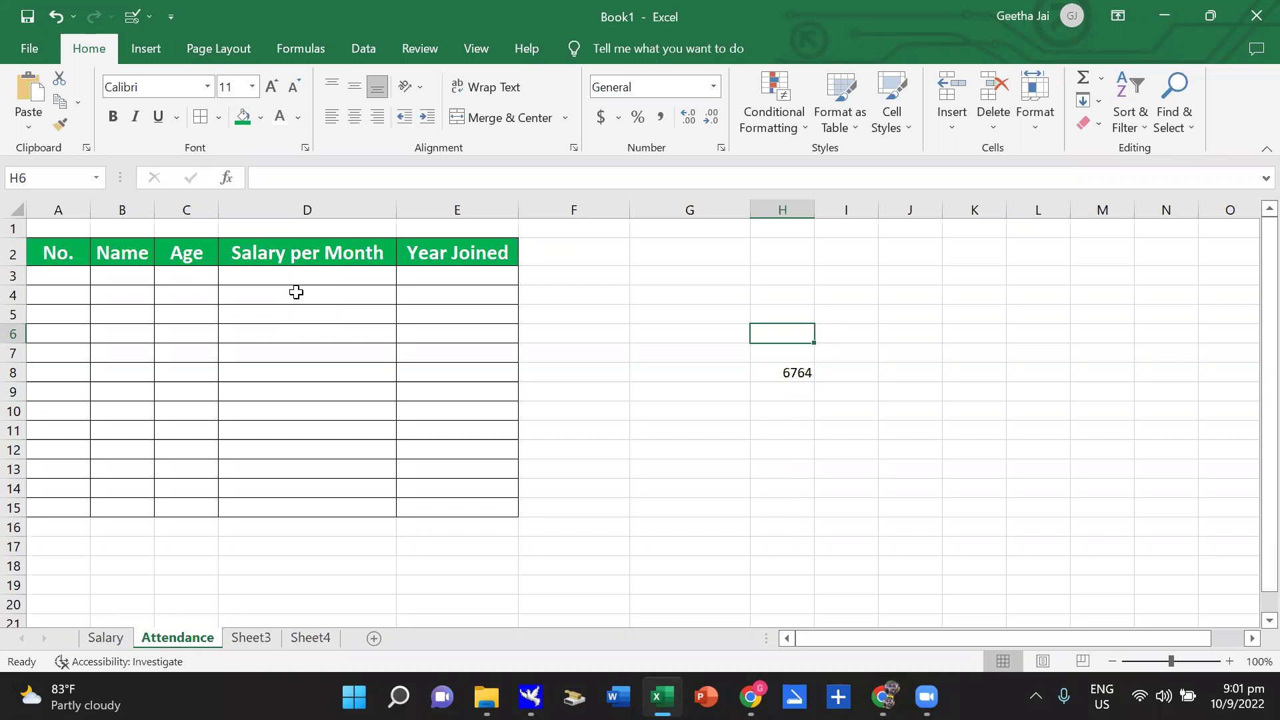
Shorten the D2 header to 'Salary' and enter 'Per Month' in D3.
{"action": "left_click", "coordinate": [313, 241]}
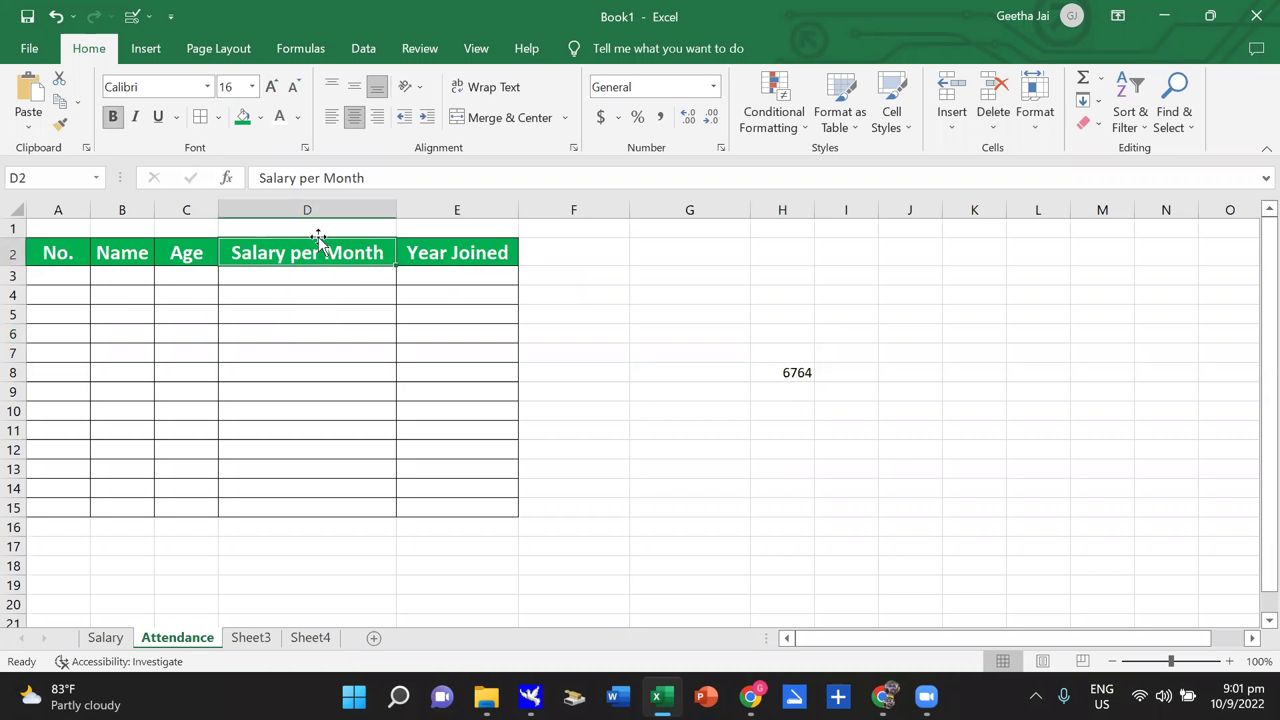
{"action": "left_click", "coordinate": [374, 178]}
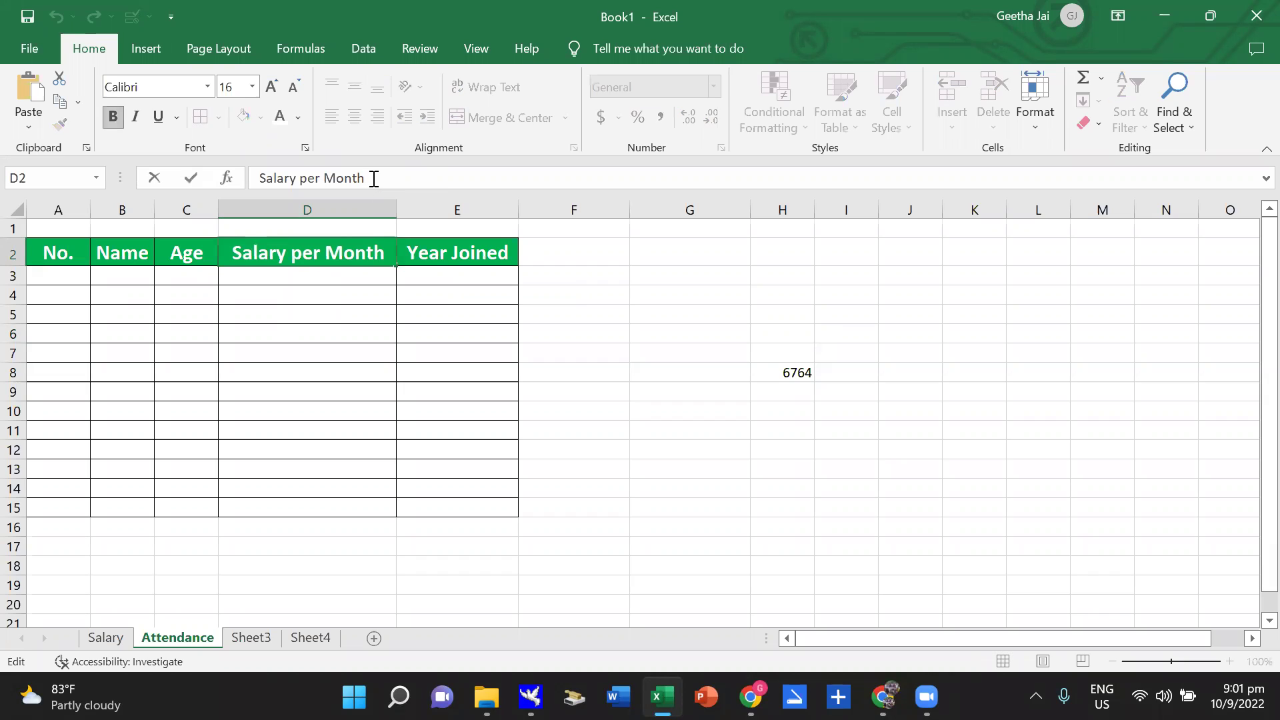
{"action": "key", "text": "BackSpace"}
{"action": "key", "text": "BackSpace"}
{"action": "key", "text": "BackSpace"}
{"action": "key", "text": "BackSpace"}
{"action": "key", "text": "BackSpace"}
{"action": "key", "text": "BackSpace"}
{"action": "key", "text": "BackSpace"}
{"action": "key", "text": "BackSpace"}
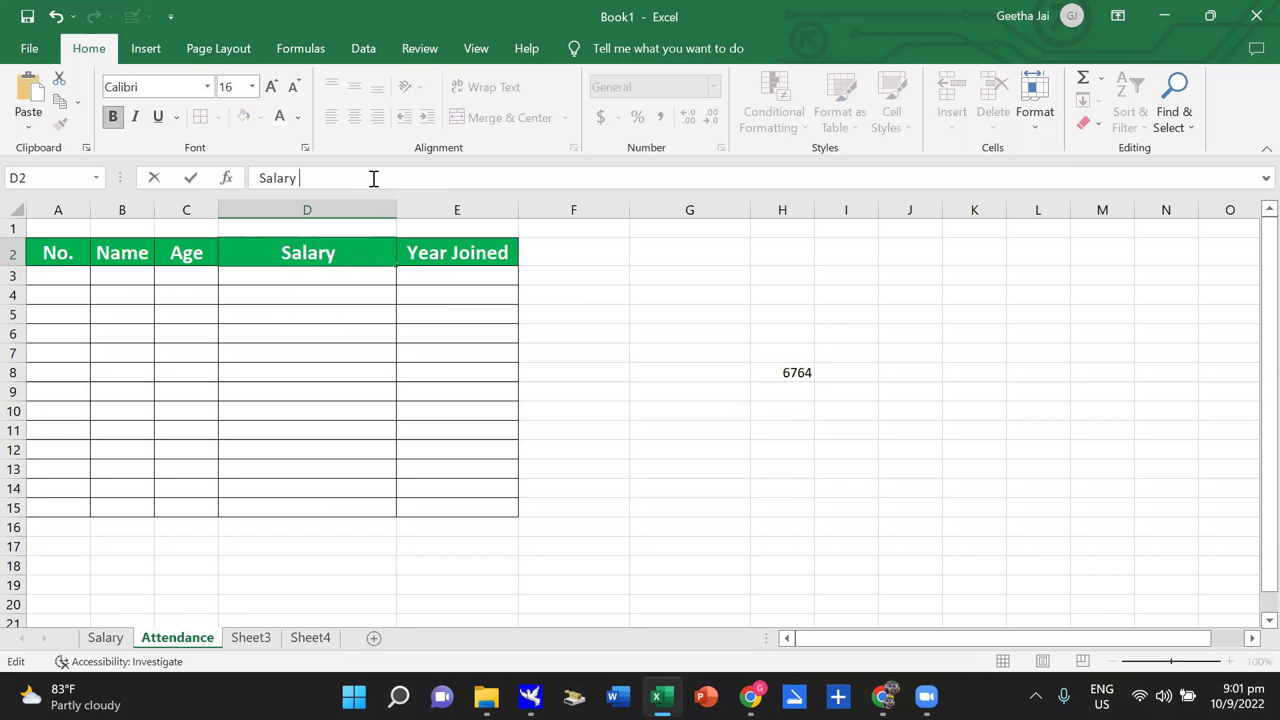
{"action": "left_click", "coordinate": [302, 280]}
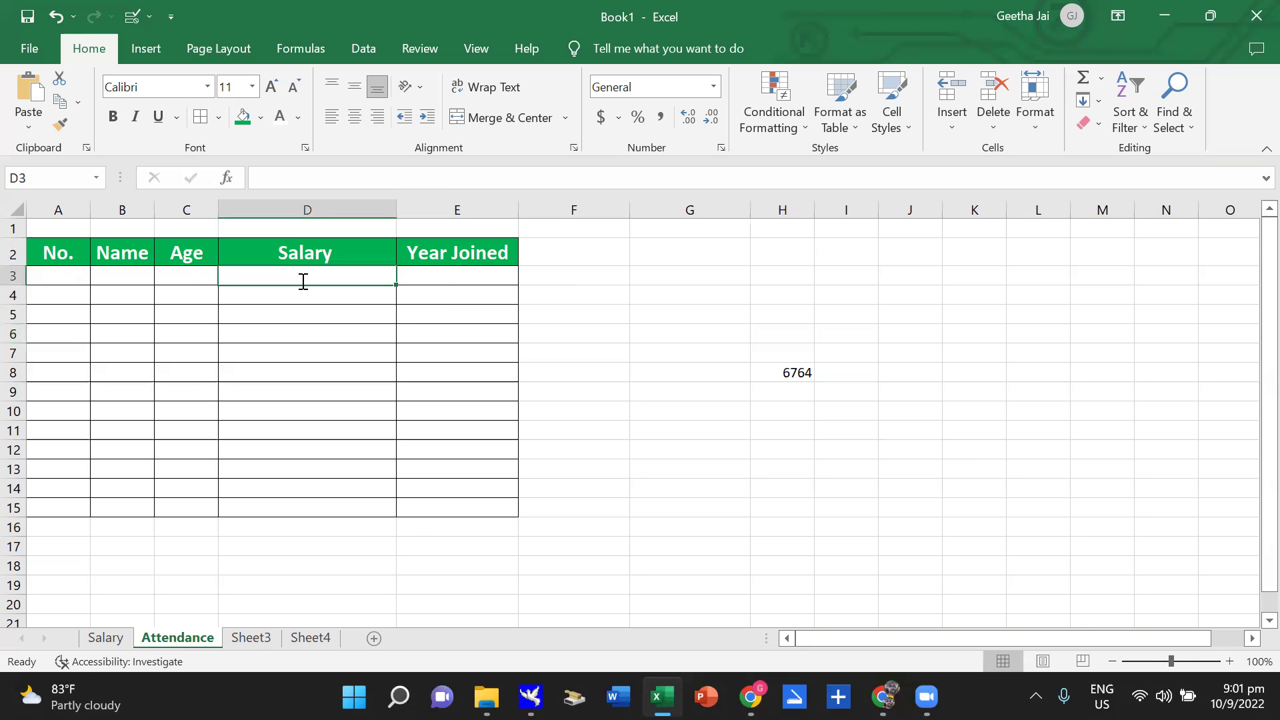
{"action": "type", "text": "Per Month"}
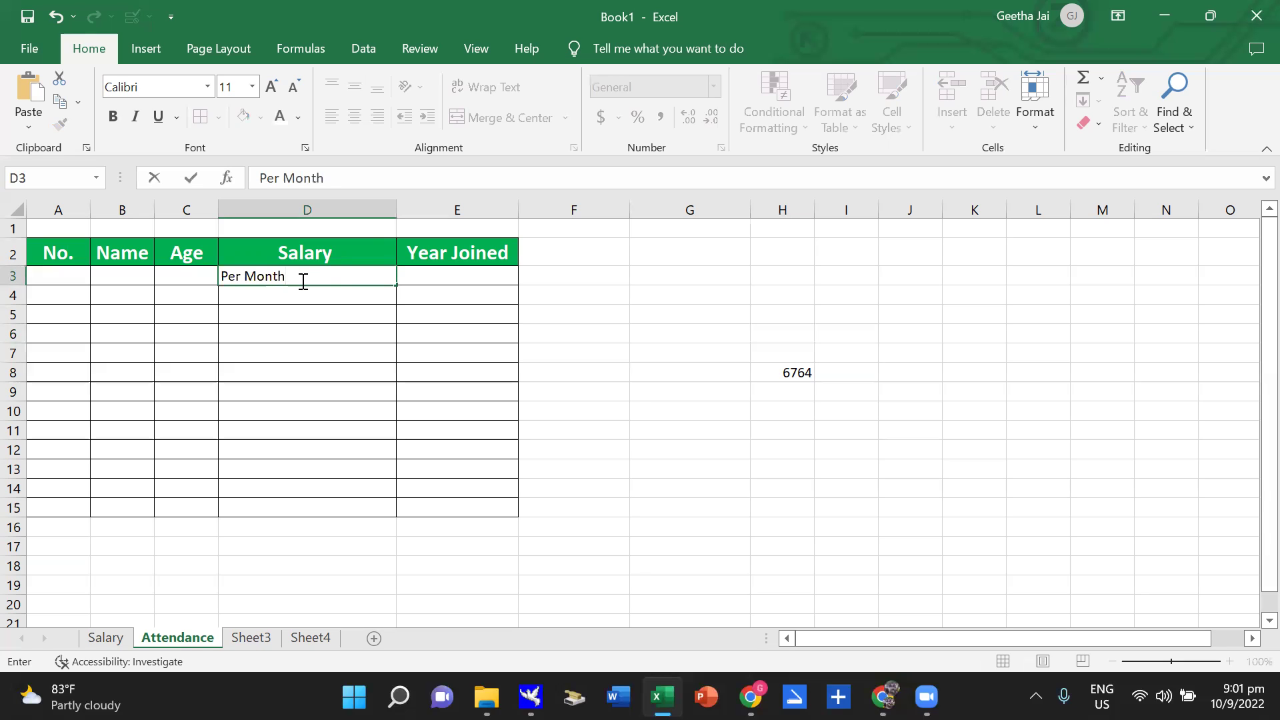
{"action": "key", "text": "Return"}
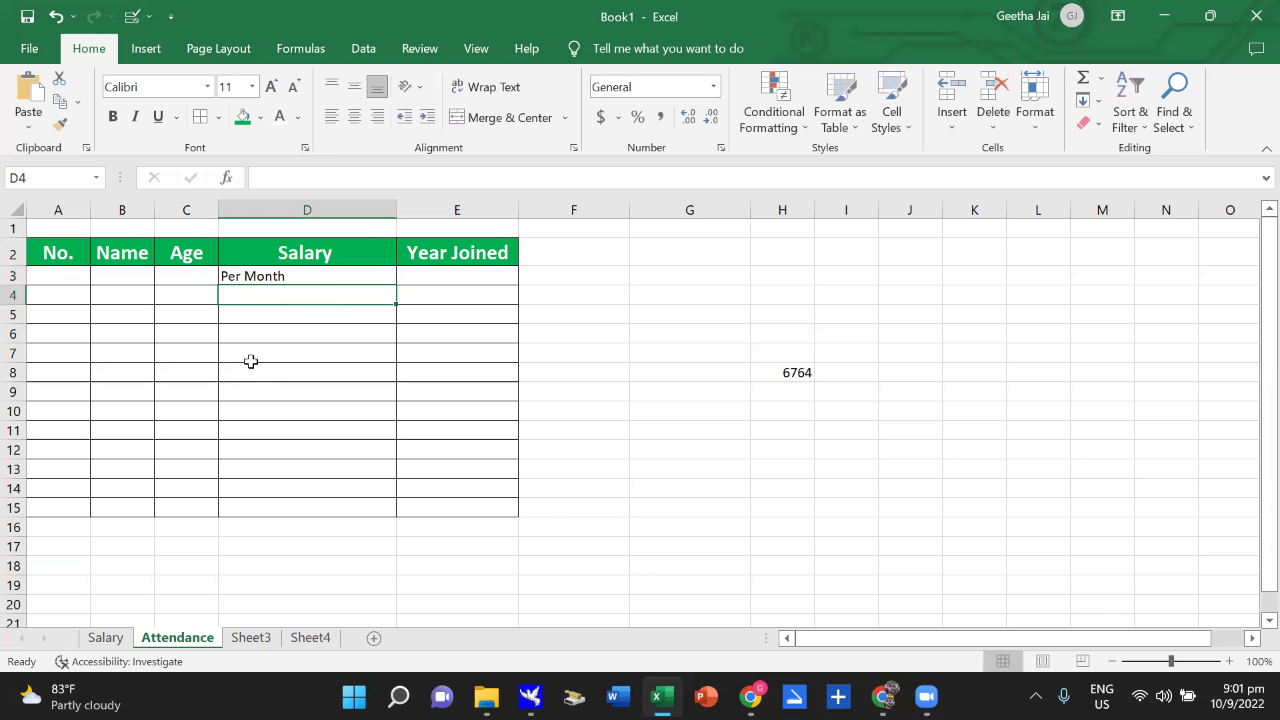
{"action": "left_click", "coordinate": [257, 278]}
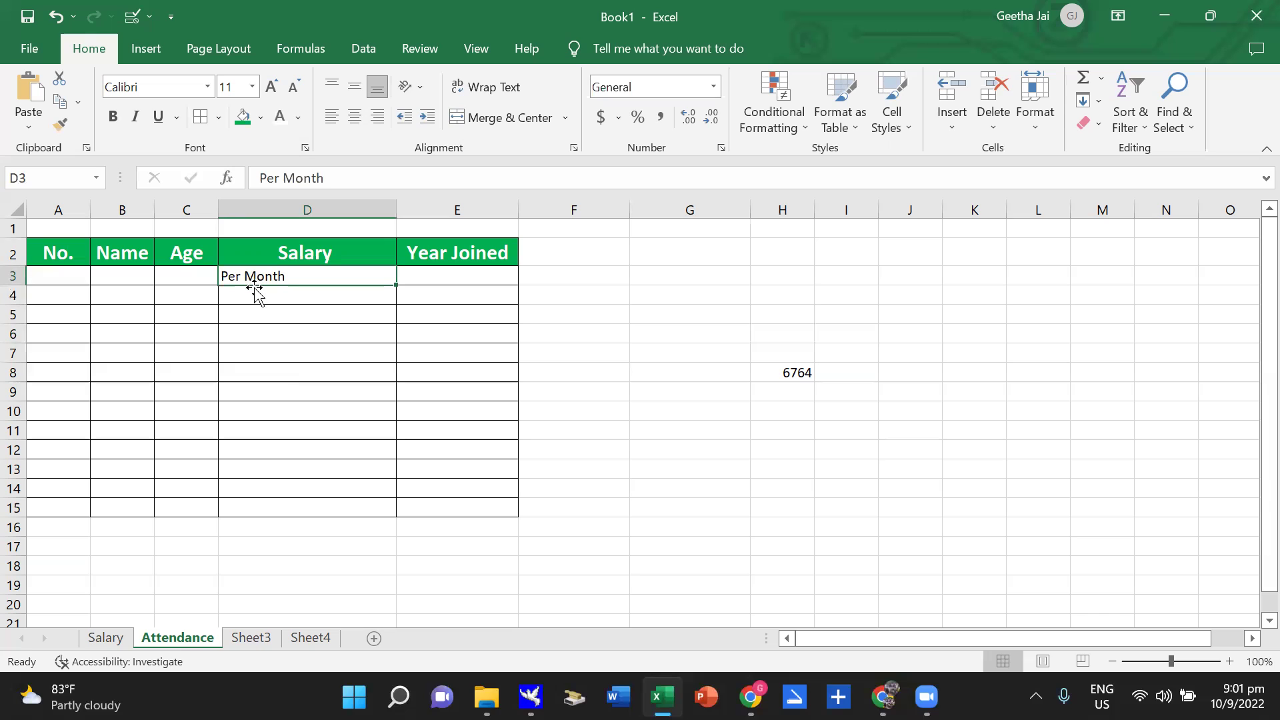
Centre the Per Month label in D3, make it bold at size 16, and fill it green.
{"action": "left_click", "coordinate": [350, 120]}
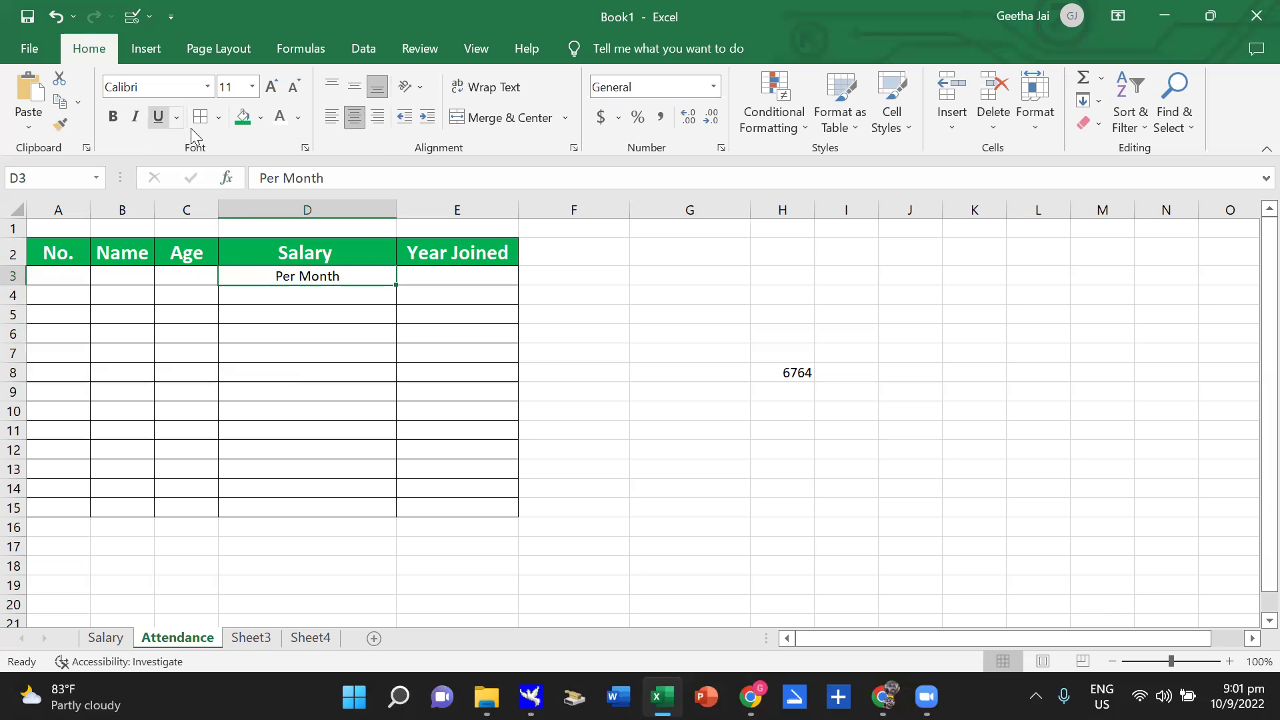
{"action": "left_click", "coordinate": [113, 117]}
{"action": "left_click", "coordinate": [272, 86]}
{"action": "left_click", "coordinate": [271, 87]}
{"action": "left_click", "coordinate": [271, 87]}
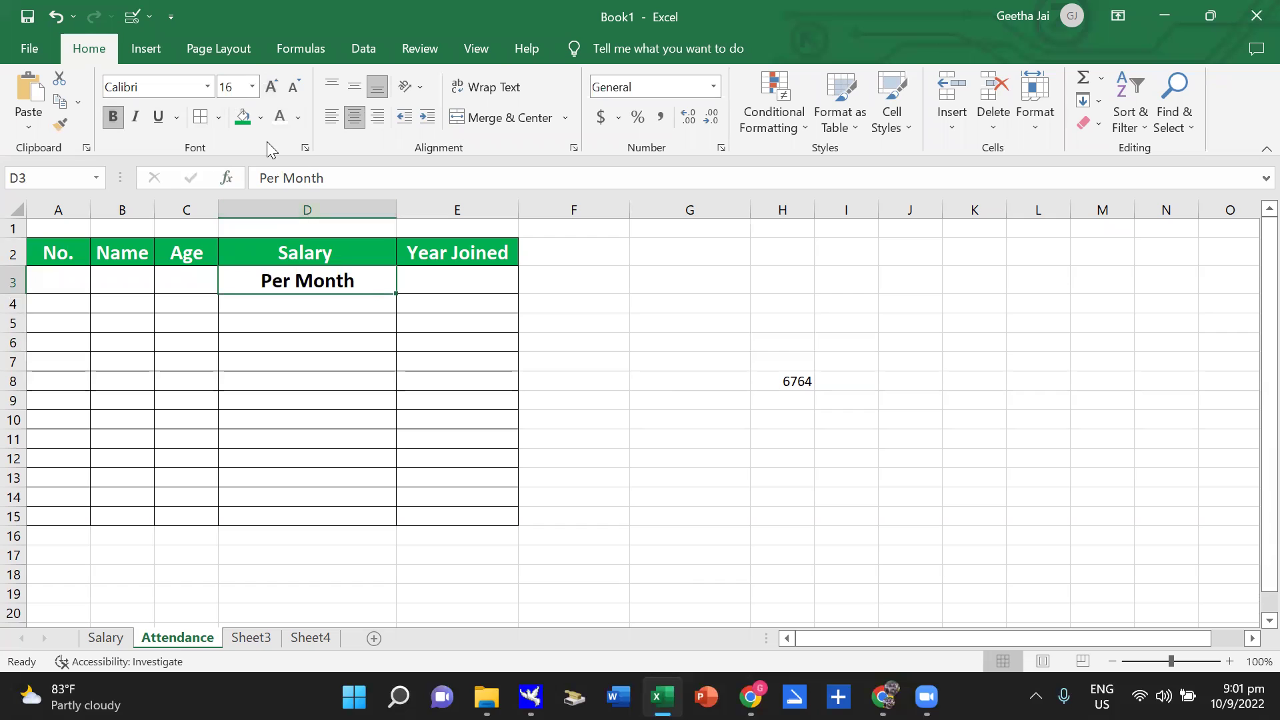
{"action": "left_click", "coordinate": [243, 118]}
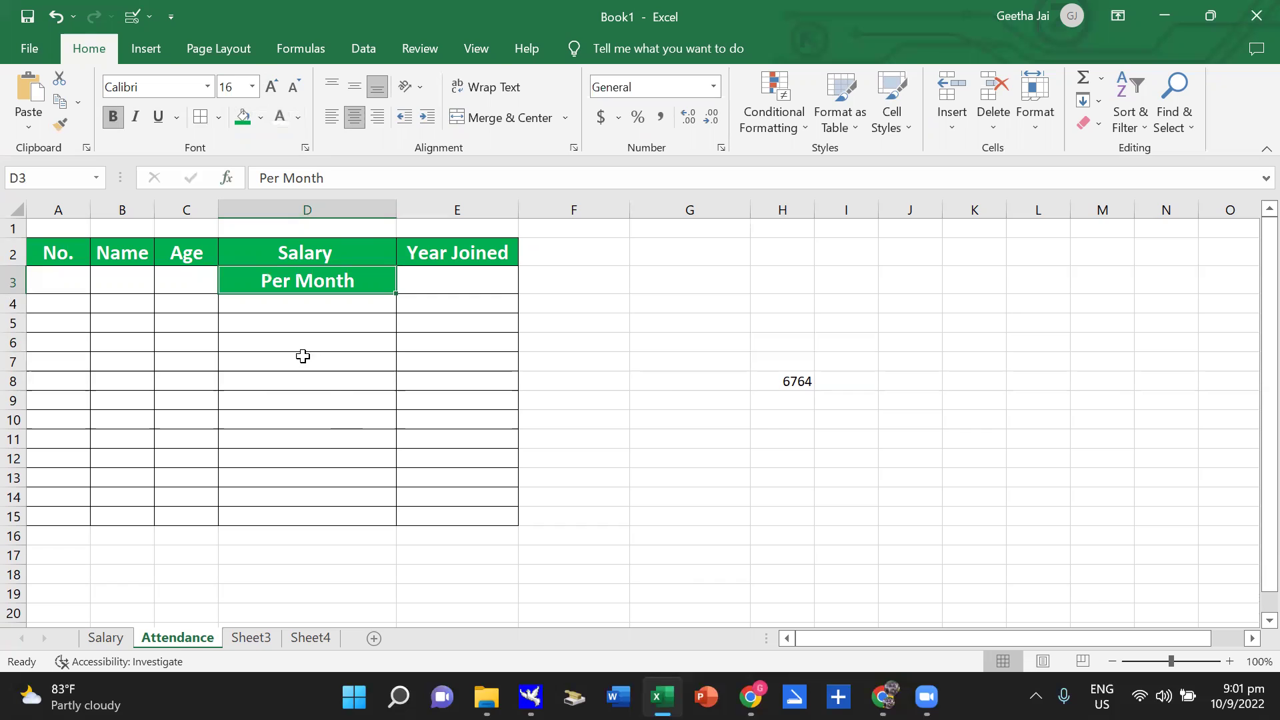
{"action": "left_click_drag", "start_coordinate": [263, 401], "coordinate": [263, 420]}
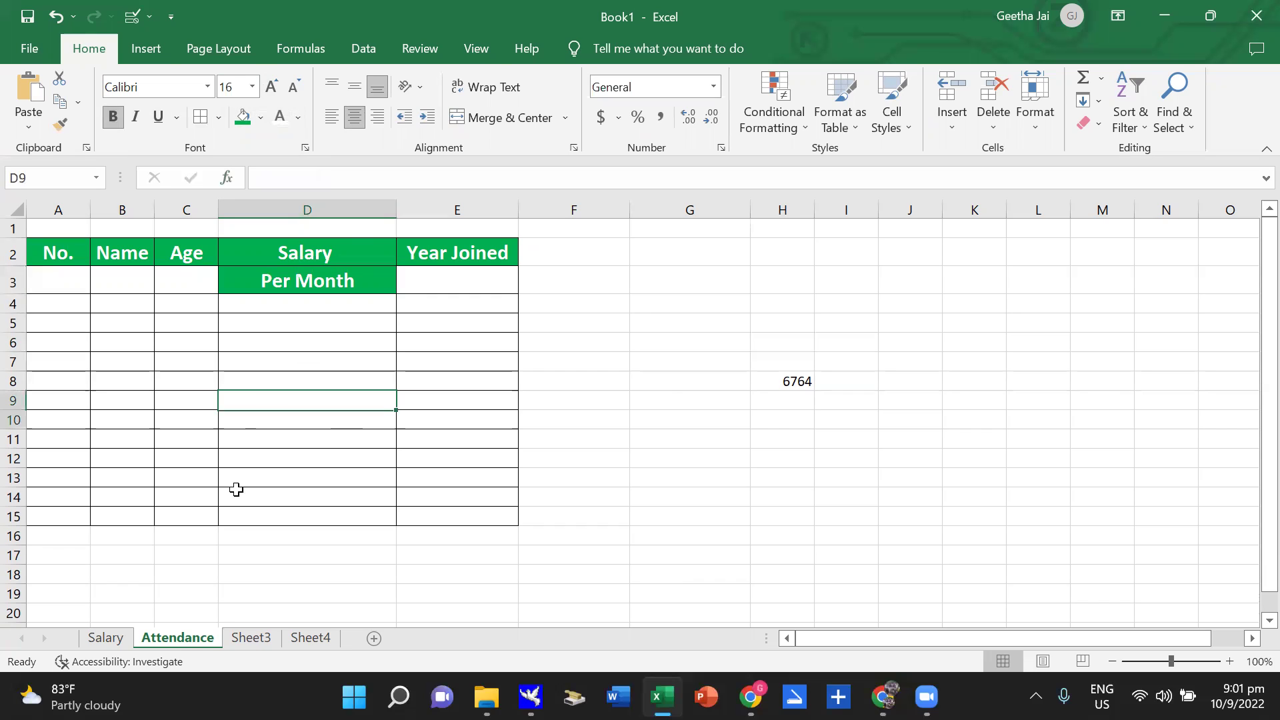
{"action": "left_click", "coordinate": [938, 496]}
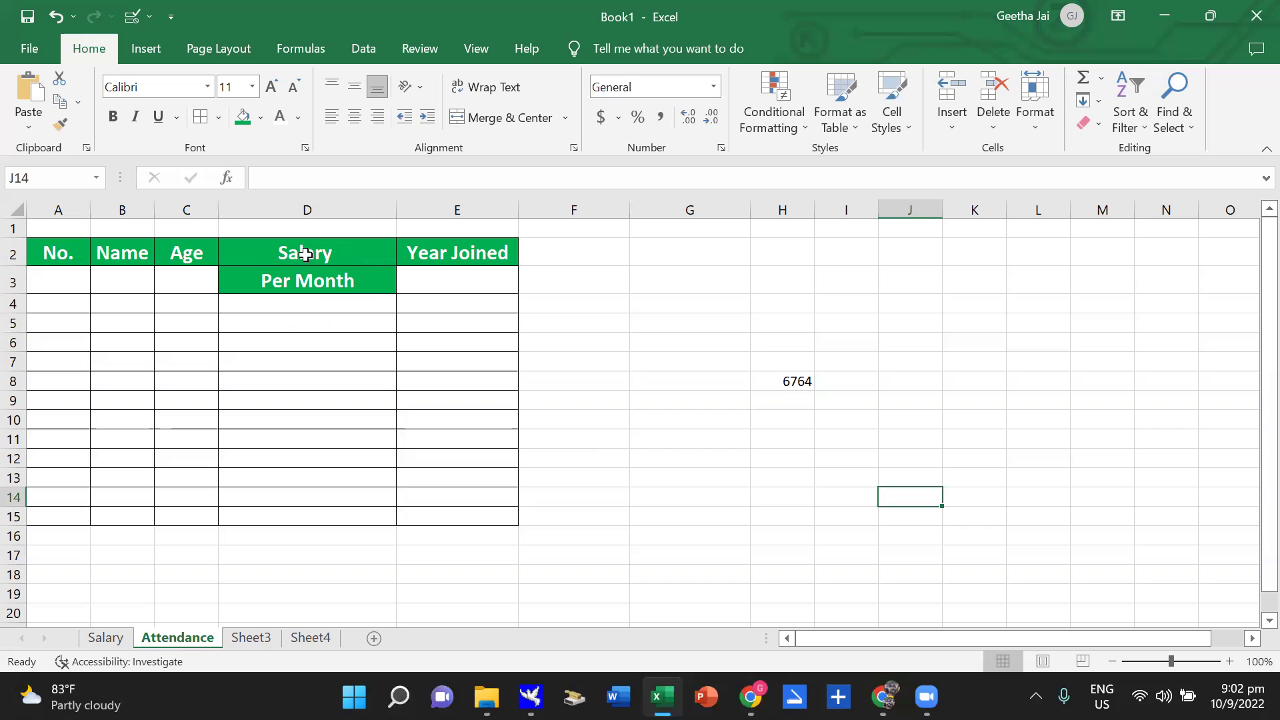
{"action": "left_click", "coordinate": [309, 250]}
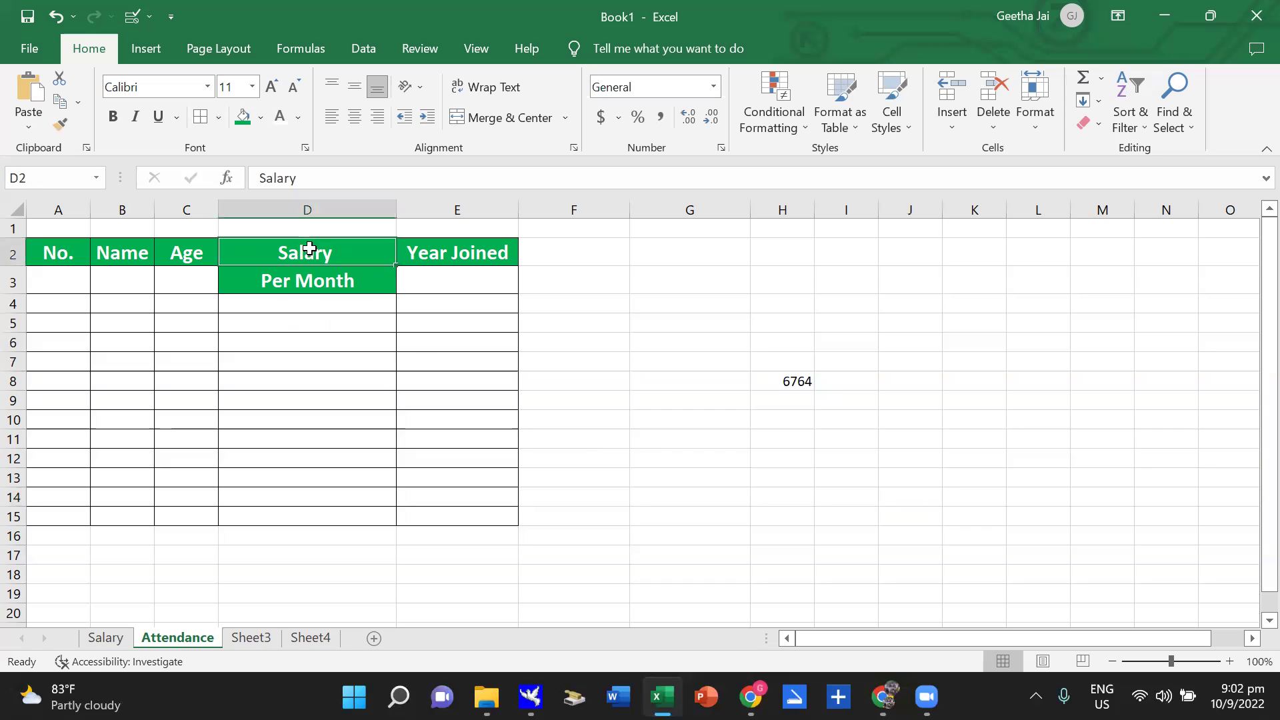
{"action": "left_click_drag", "start_coordinate": [309, 256], "coordinate": [303, 279]}
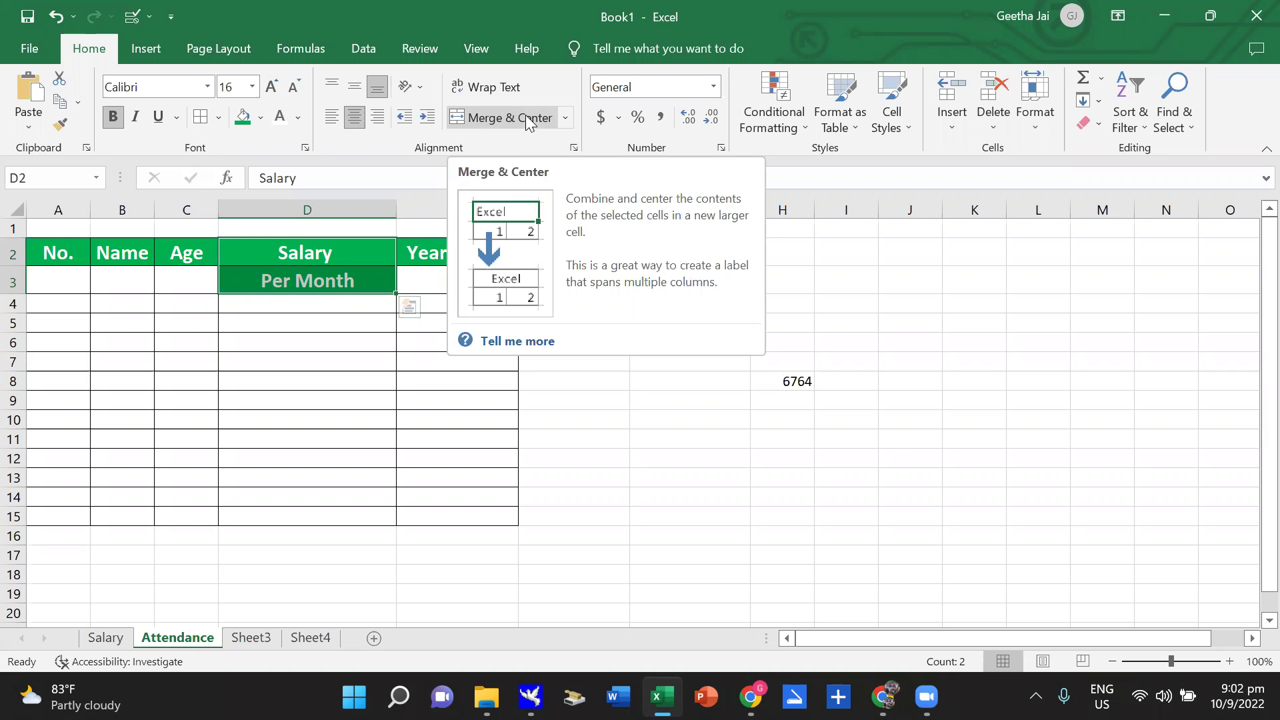
{"action": "left_click", "coordinate": [525, 117]}
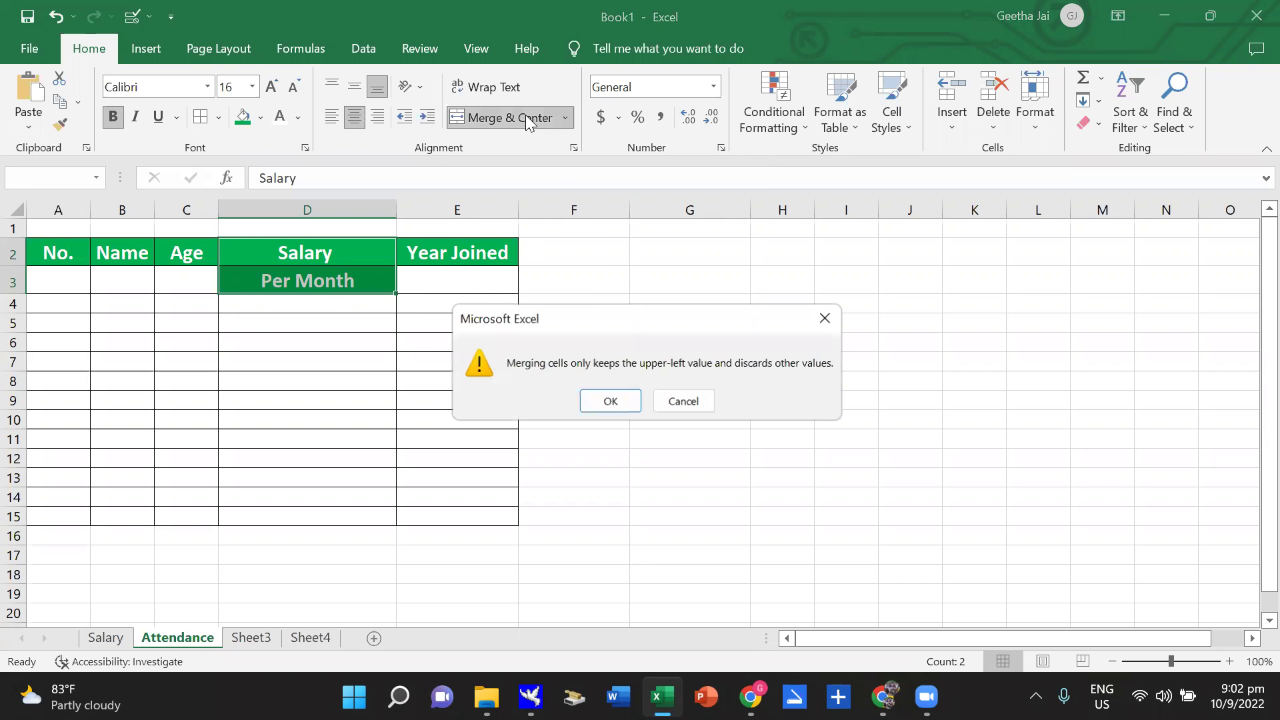
{"action": "left_click", "coordinate": [609, 402]}
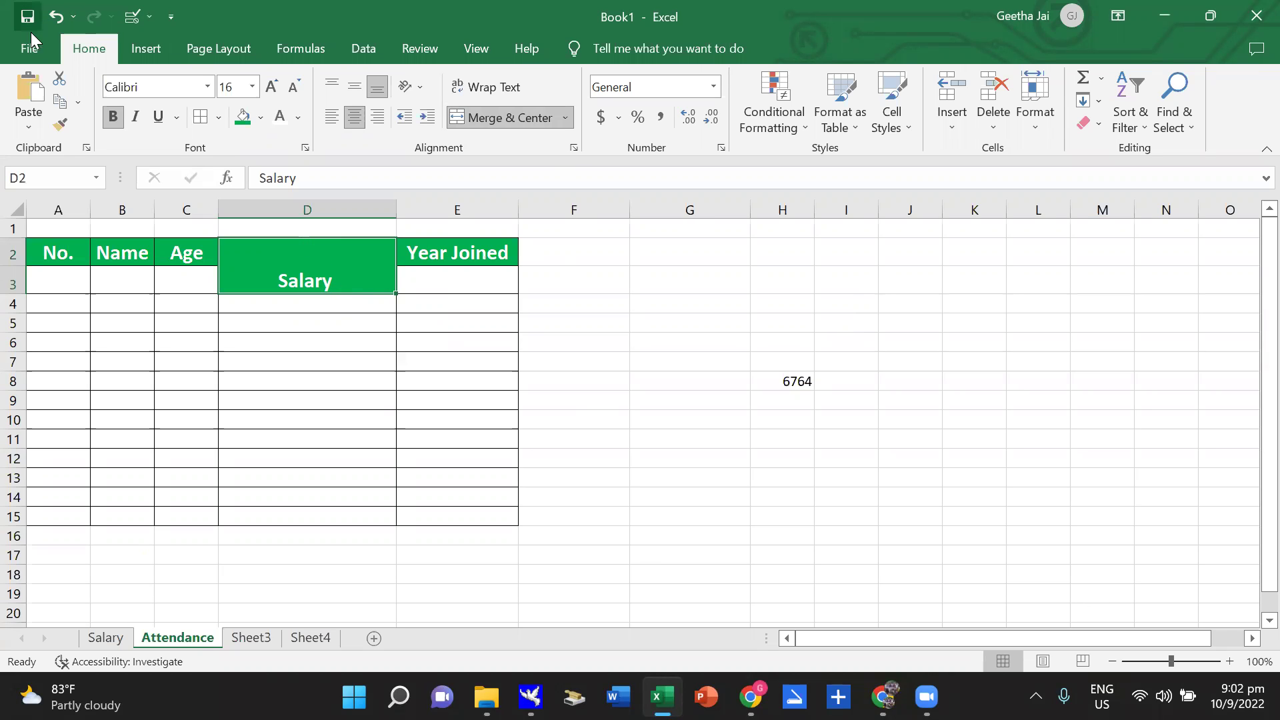
{"action": "left_click", "coordinate": [56, 17]}
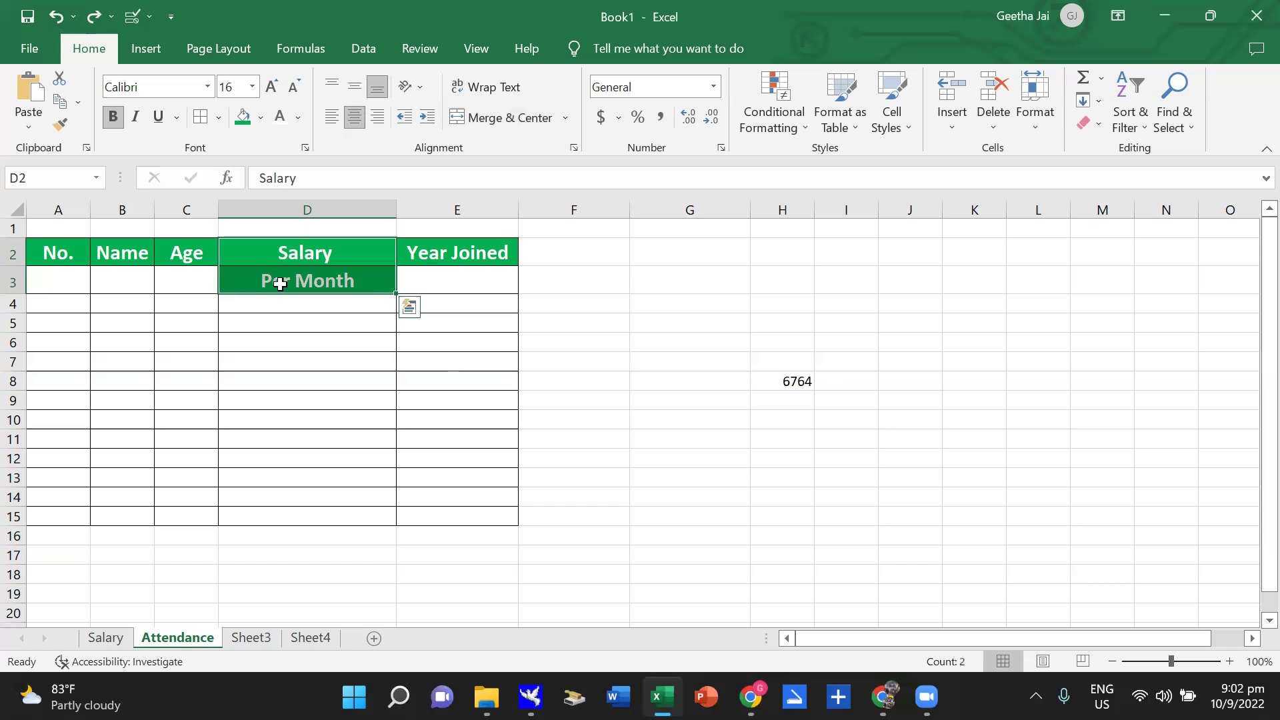
{"action": "left_click", "coordinate": [280, 283]}
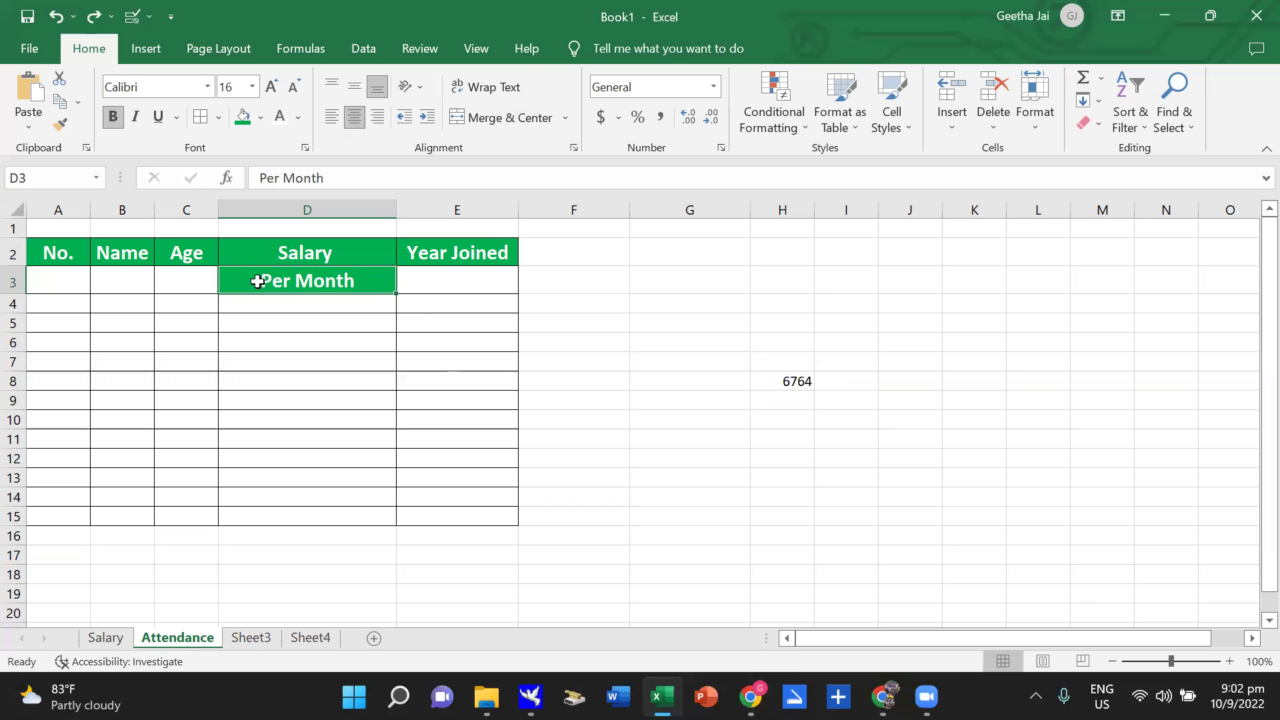
{"action": "right_click", "coordinate": [258, 284]}
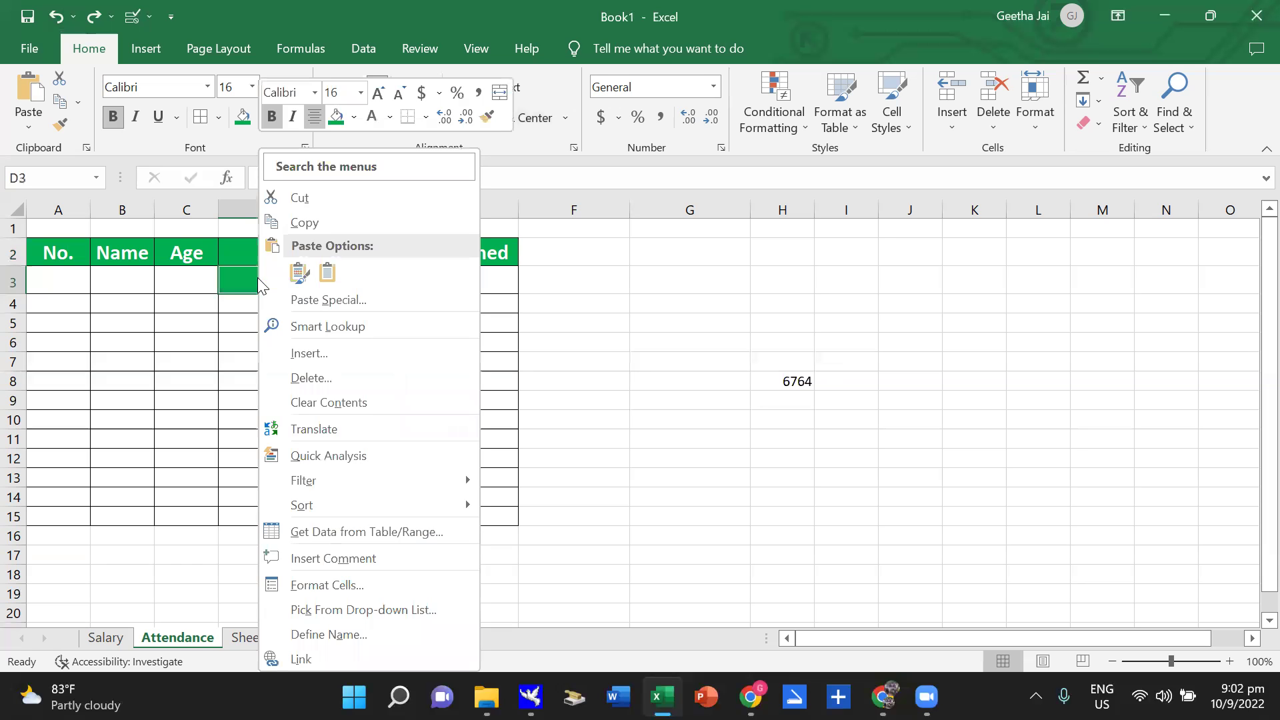
{"action": "left_click", "coordinate": [282, 200]}
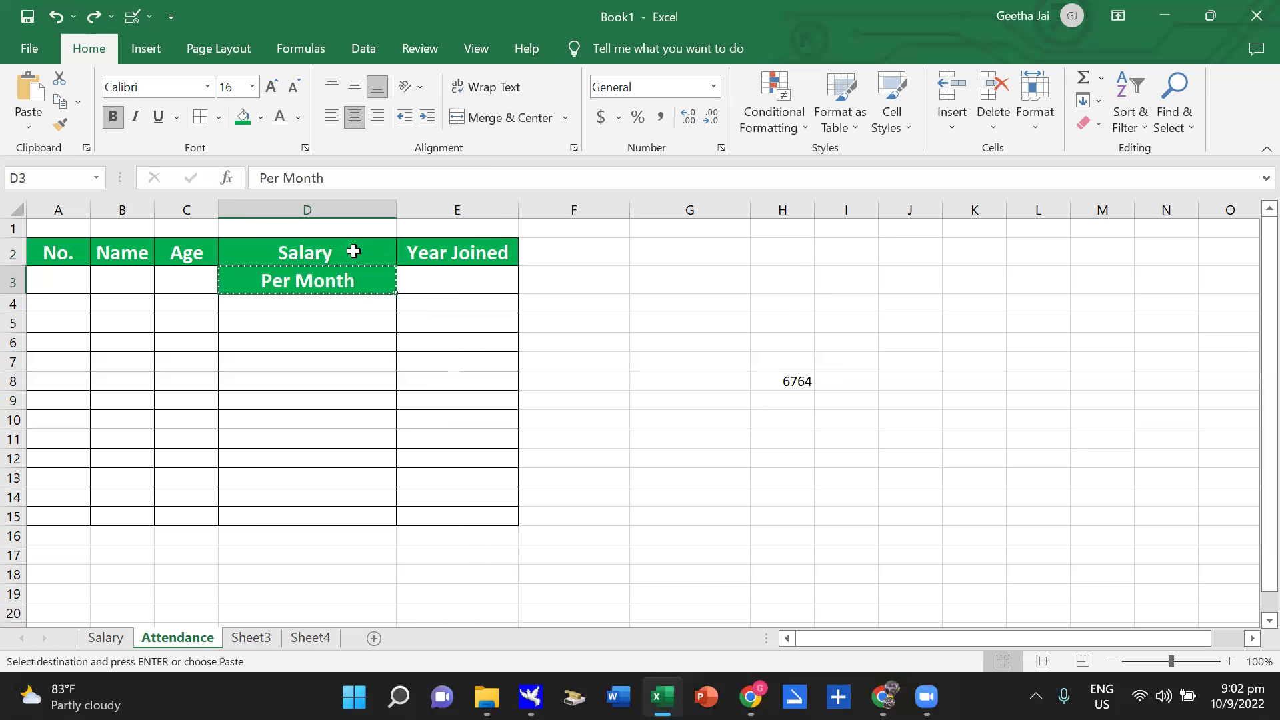
{"action": "left_click", "coordinate": [339, 248]}
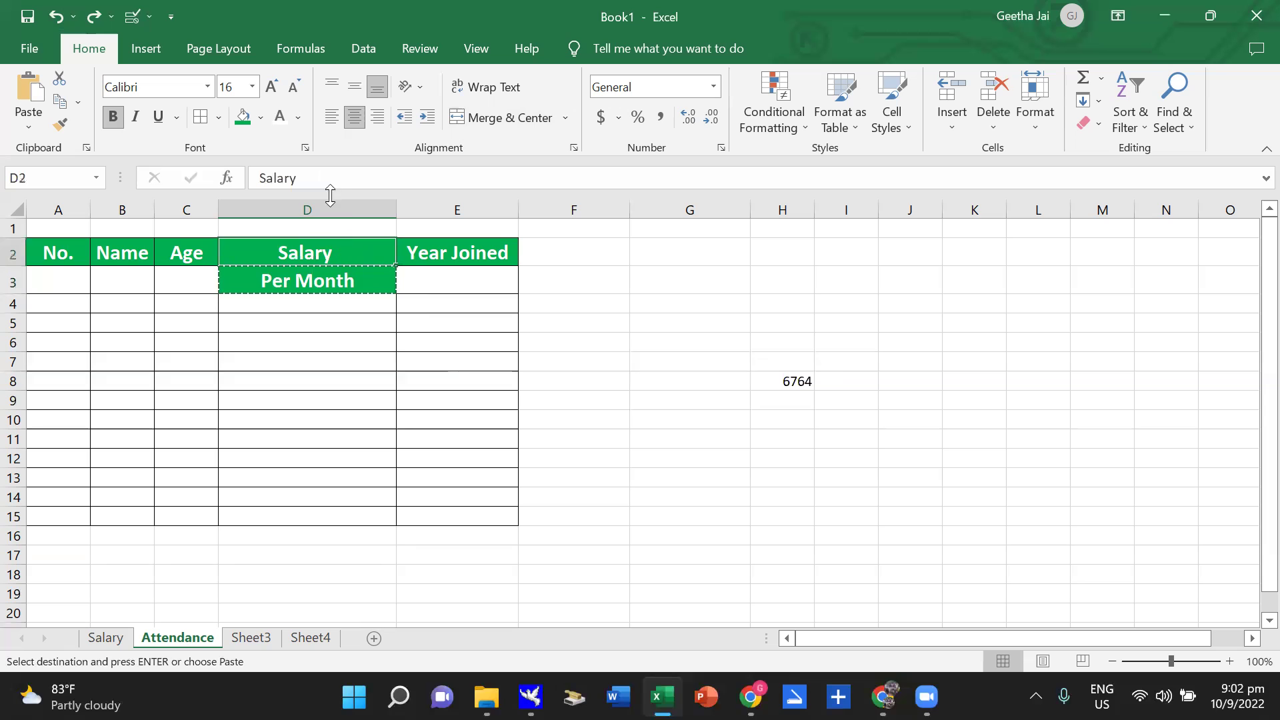
{"action": "left_click", "coordinate": [313, 175]}
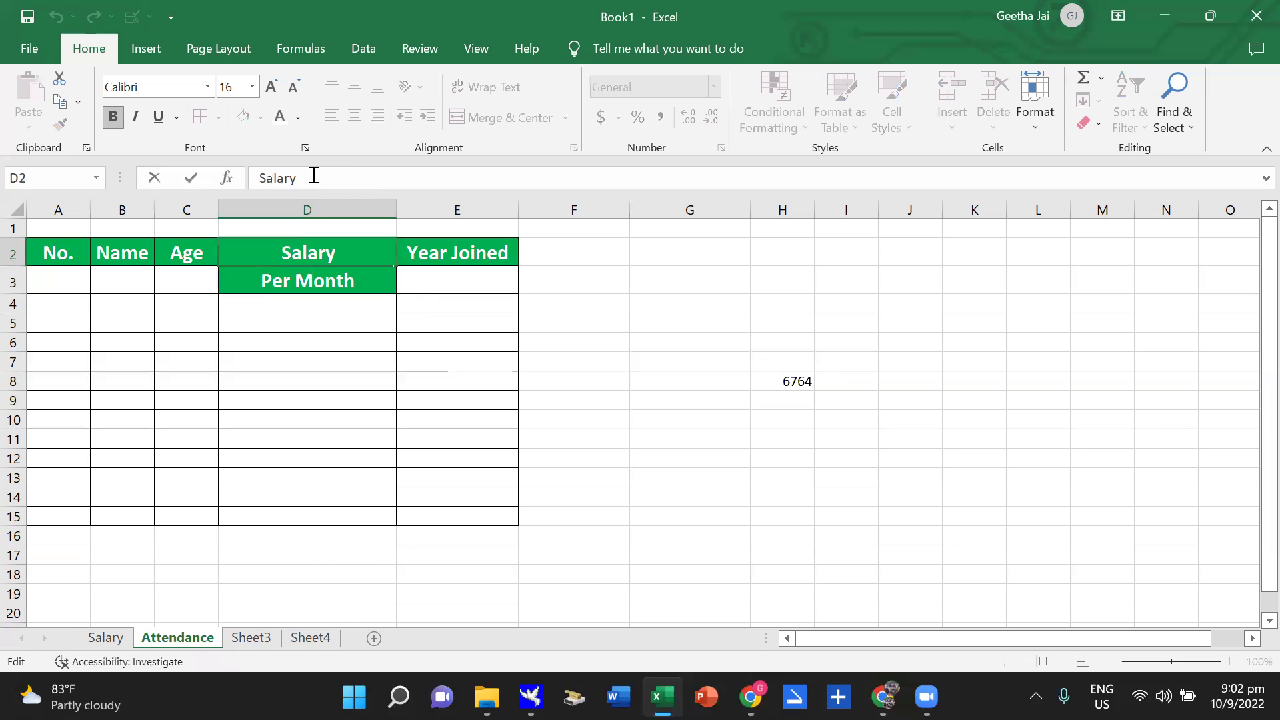
{"action": "right_click", "coordinate": [314, 174]}
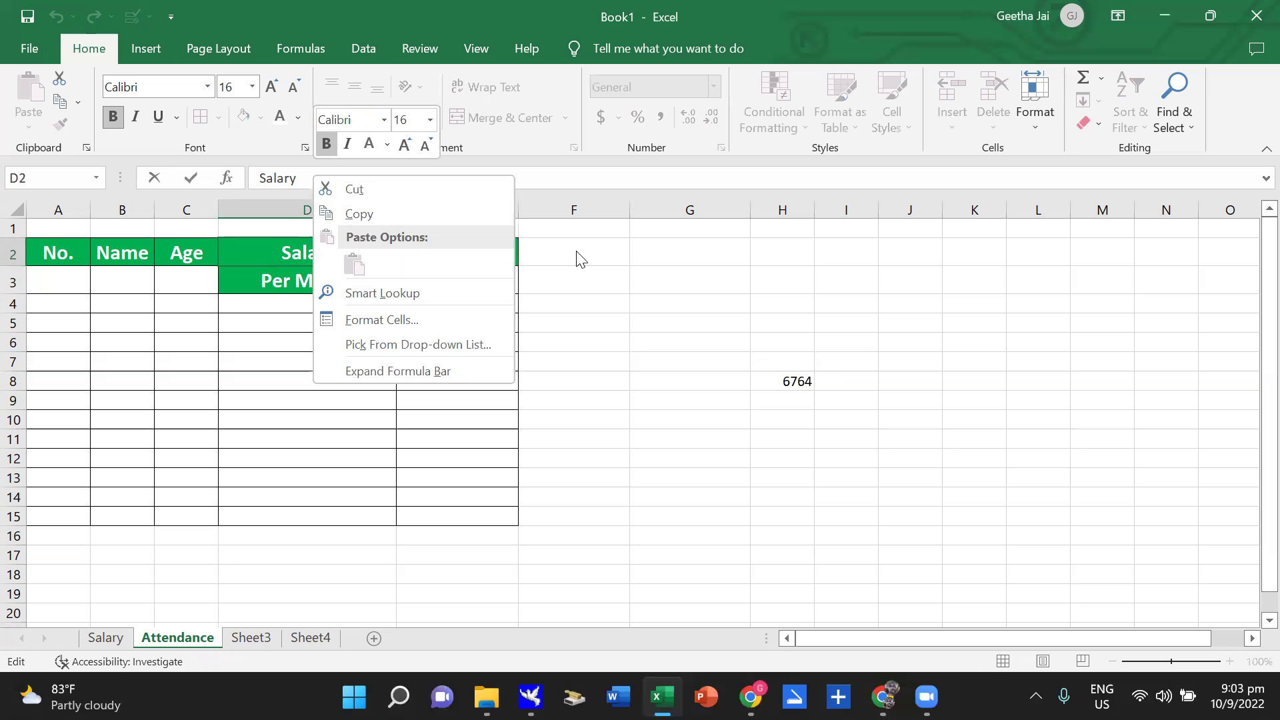
{"action": "left_click", "coordinate": [642, 279]}
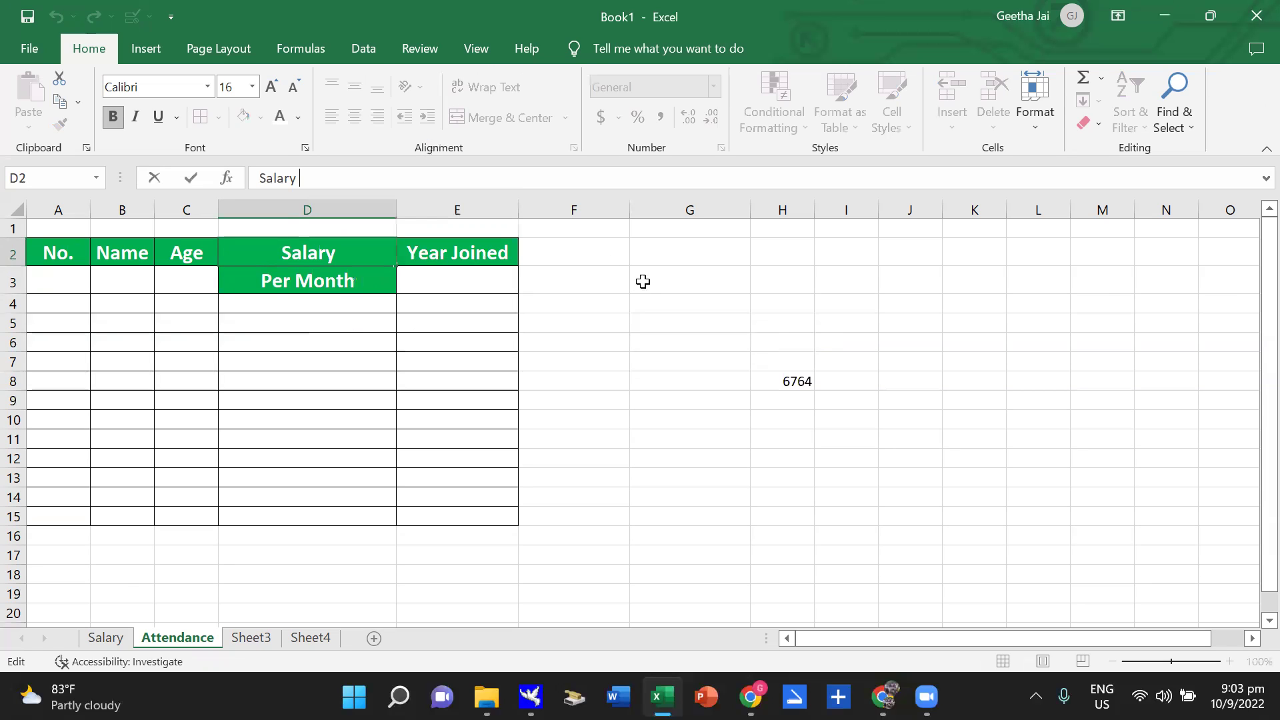
{"action": "right_click", "coordinate": [316, 172]}
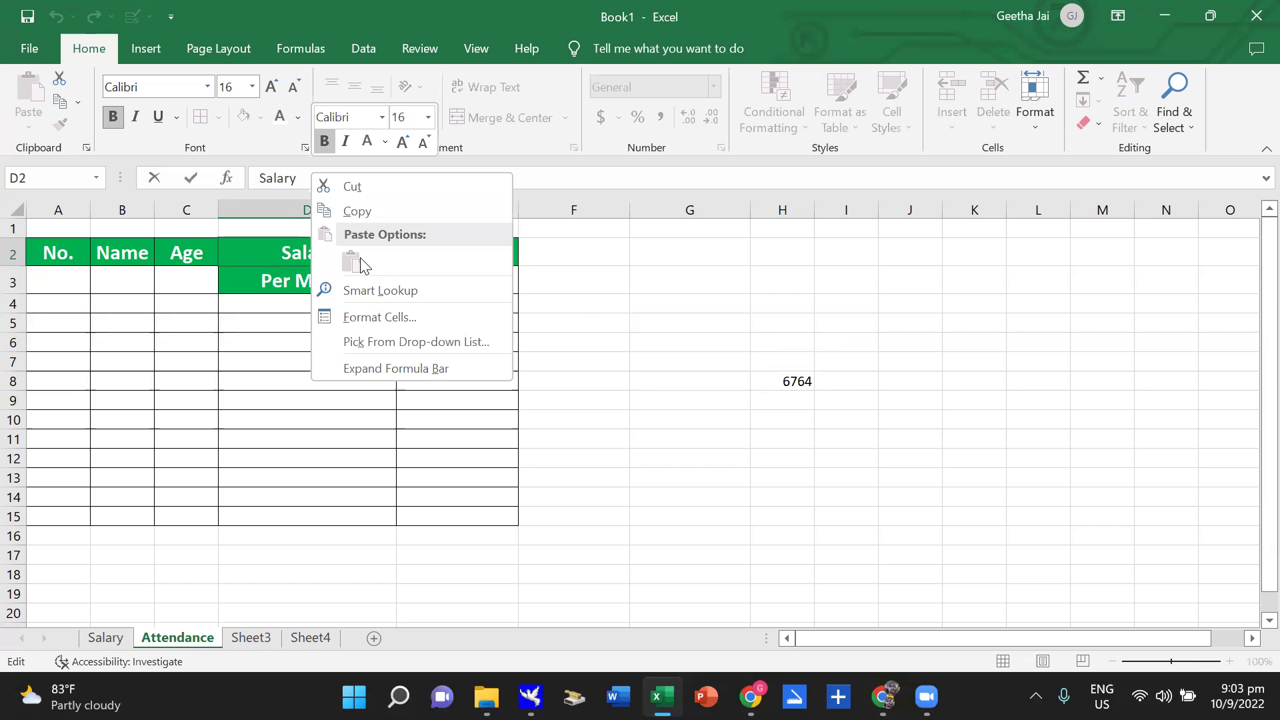
{"action": "left_click", "coordinate": [651, 315]}
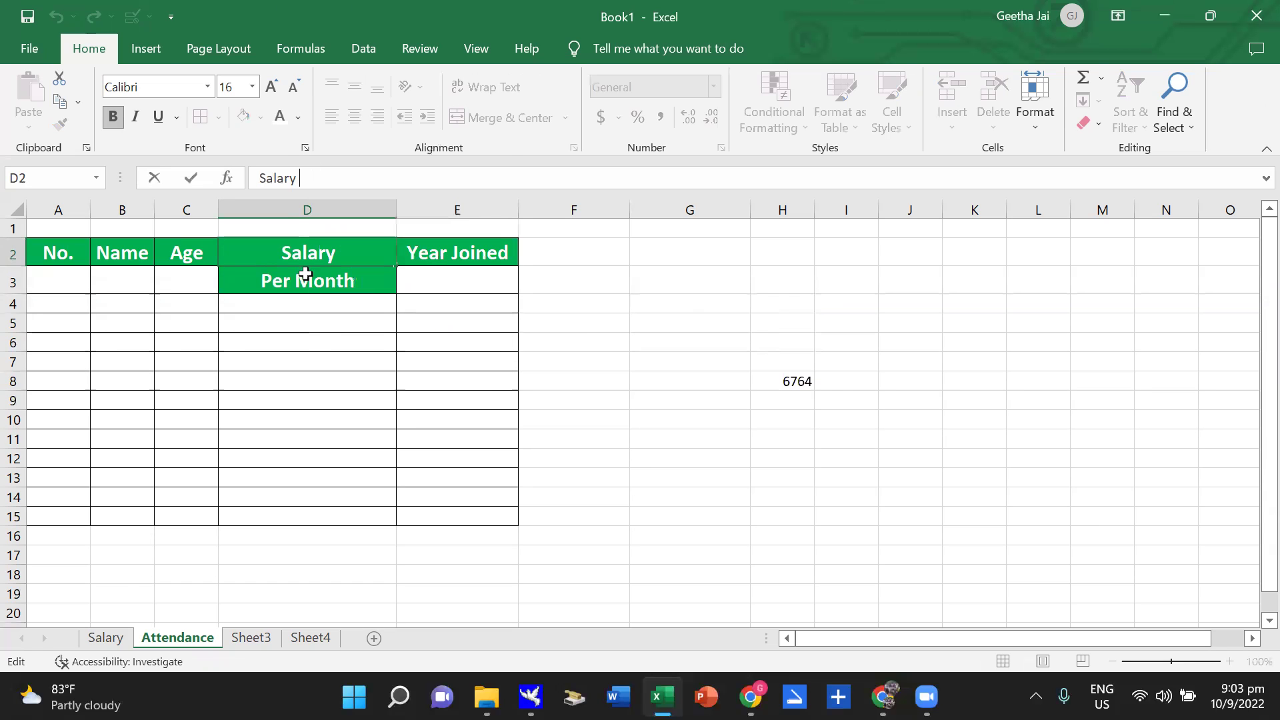
{"action": "right_click", "coordinate": [344, 250]}
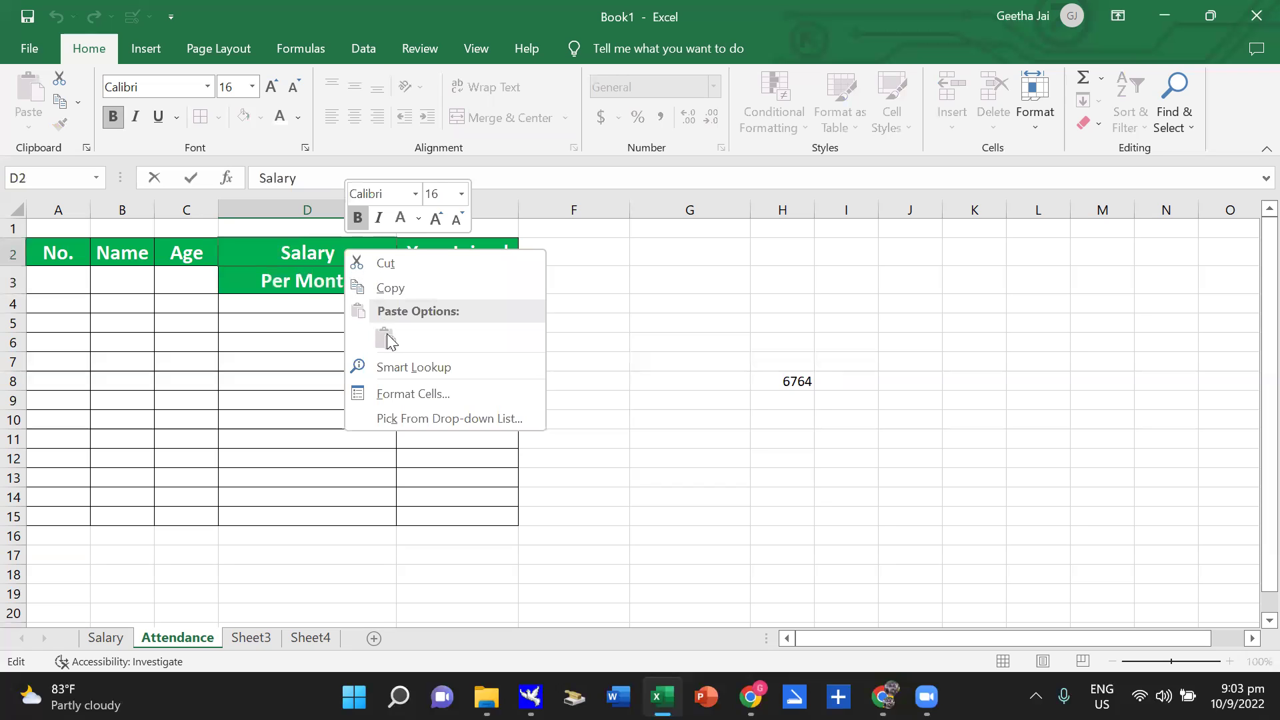
{"action": "left_click", "coordinate": [633, 250]}
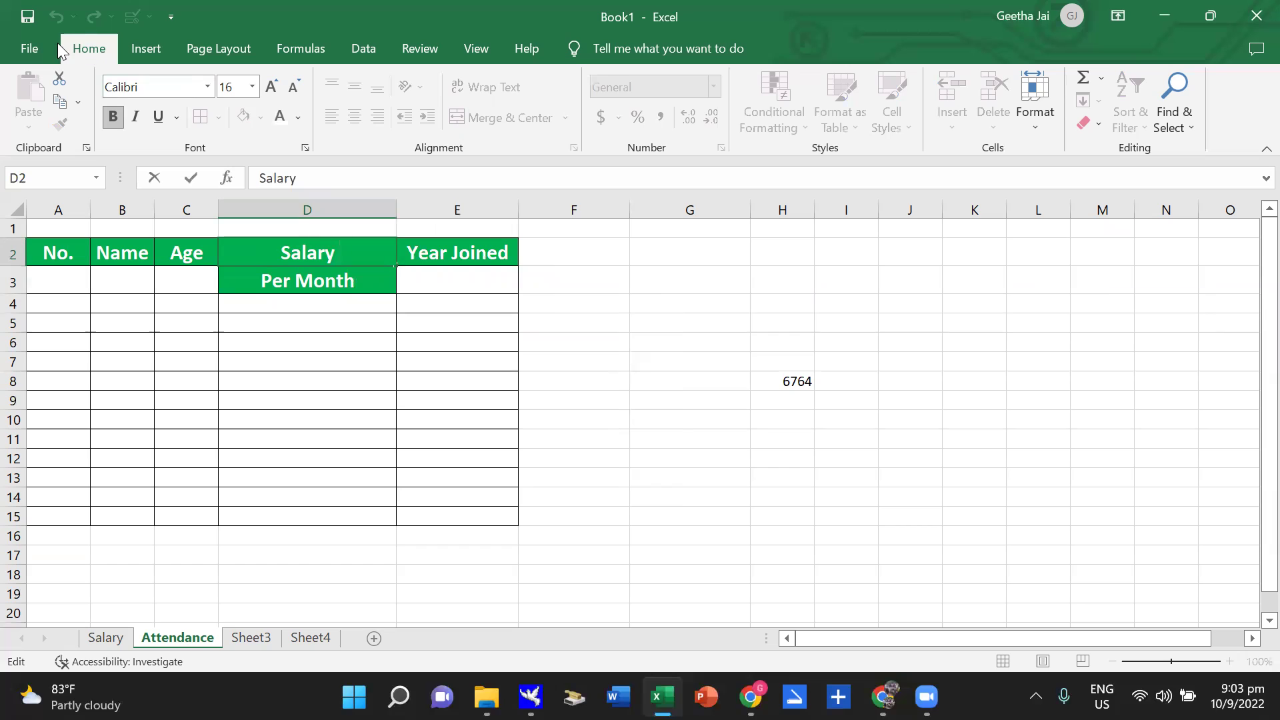
{"action": "left_click", "coordinate": [344, 317]}
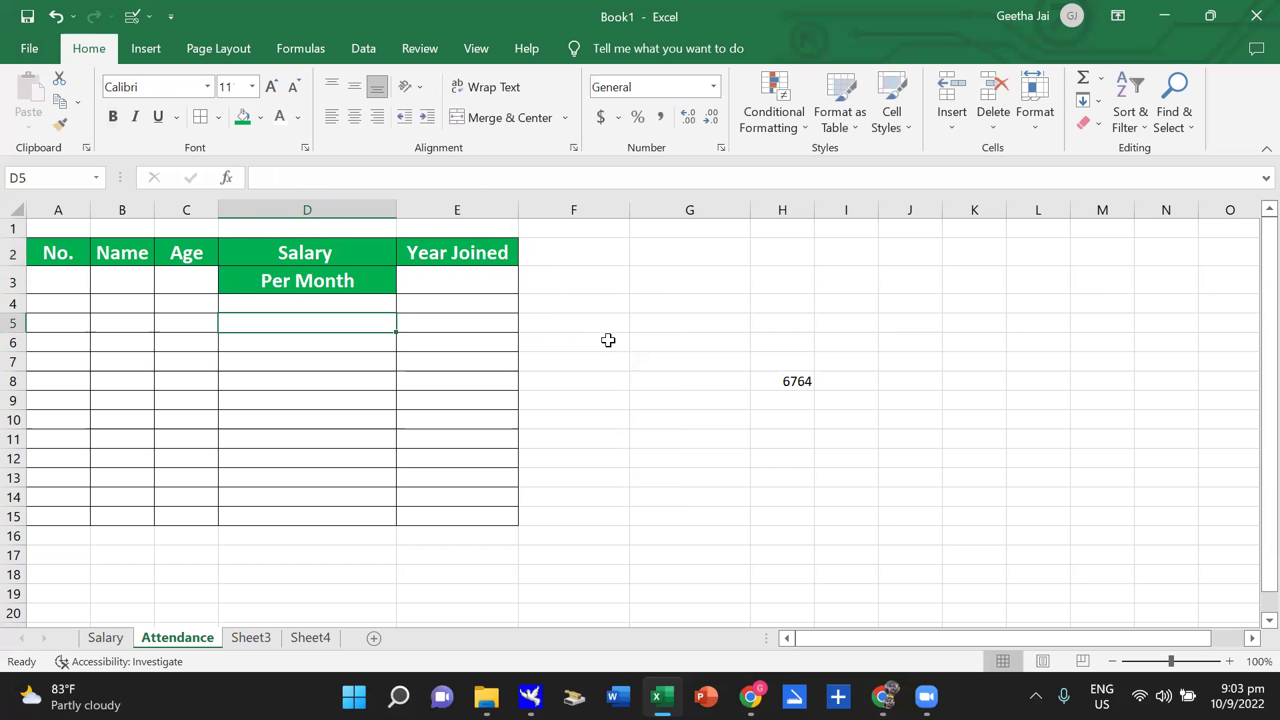
Cut the Per Month text from D3 and paste it into D2.
{"action": "left_click", "coordinate": [295, 285]}
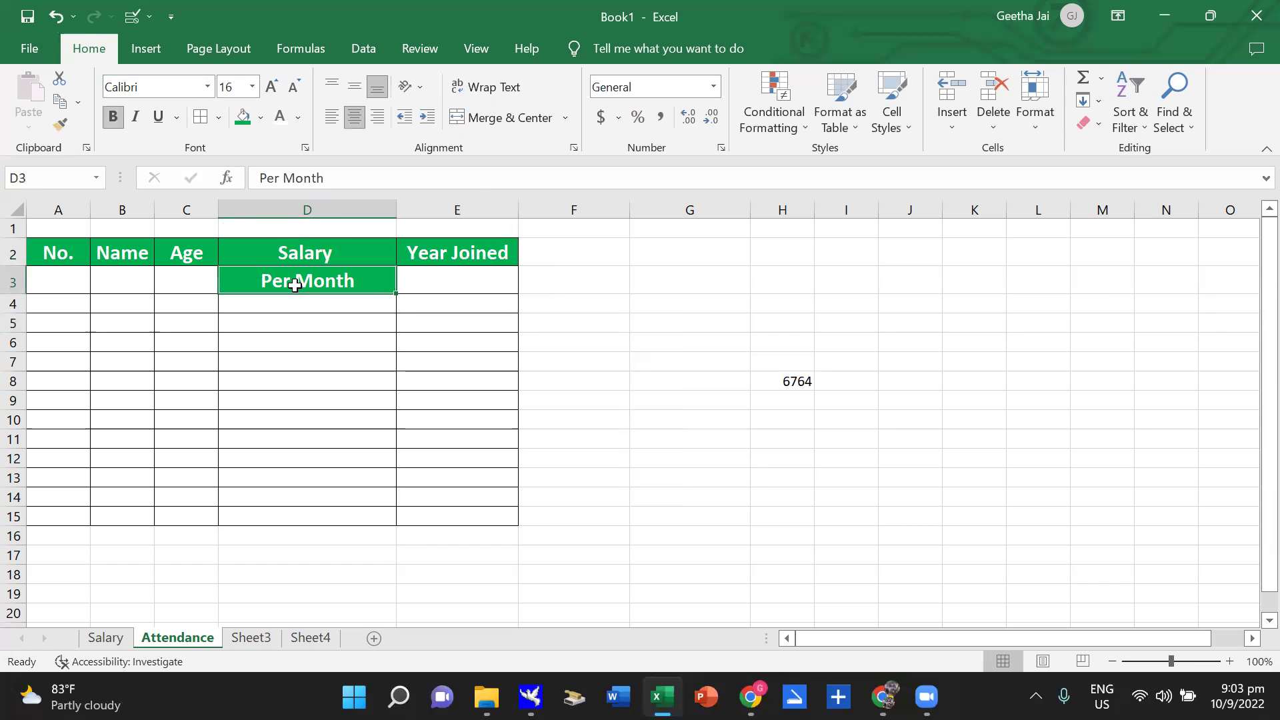
{"action": "right_click", "coordinate": [291, 286]}
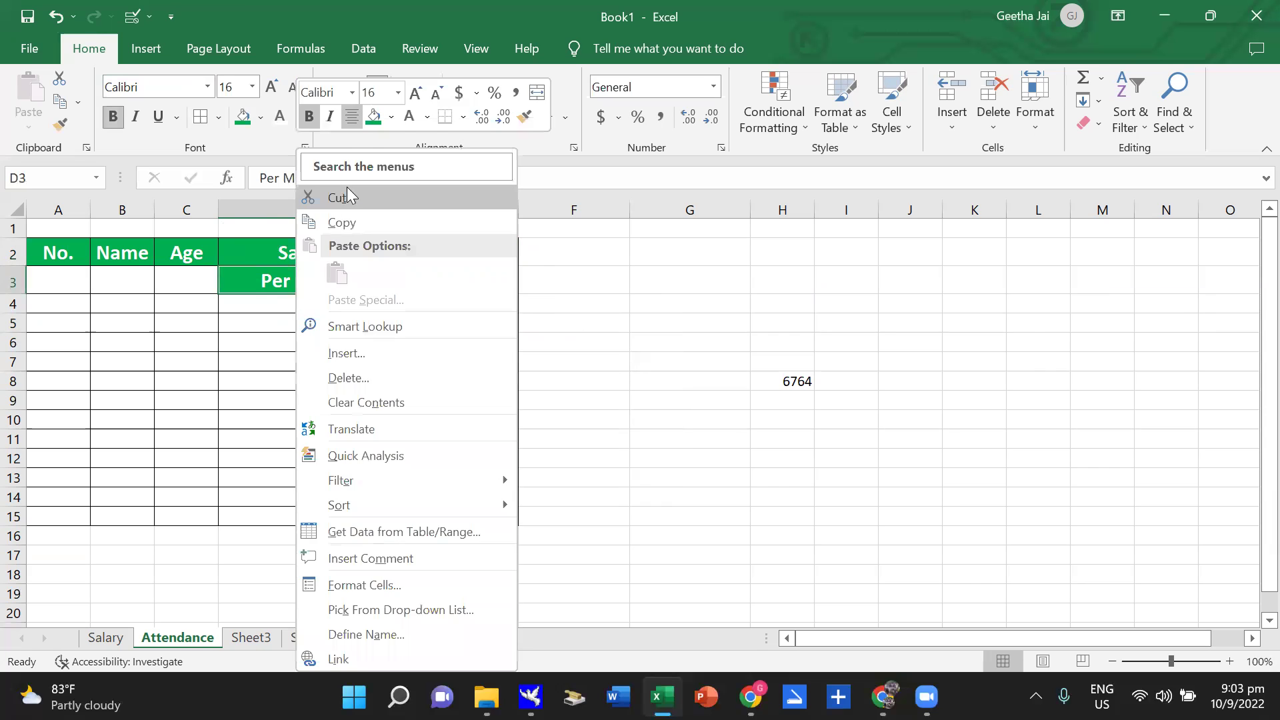
{"action": "left_click", "coordinate": [348, 195]}
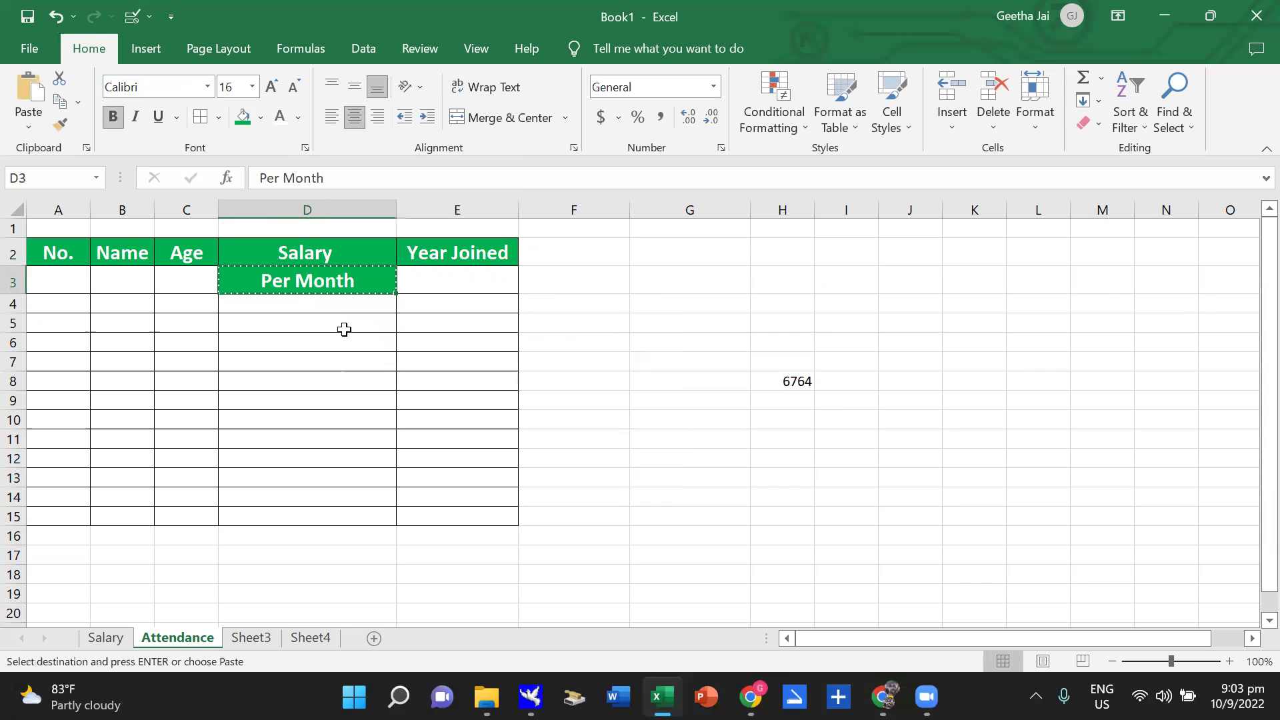
{"action": "left_click", "coordinate": [329, 257]}
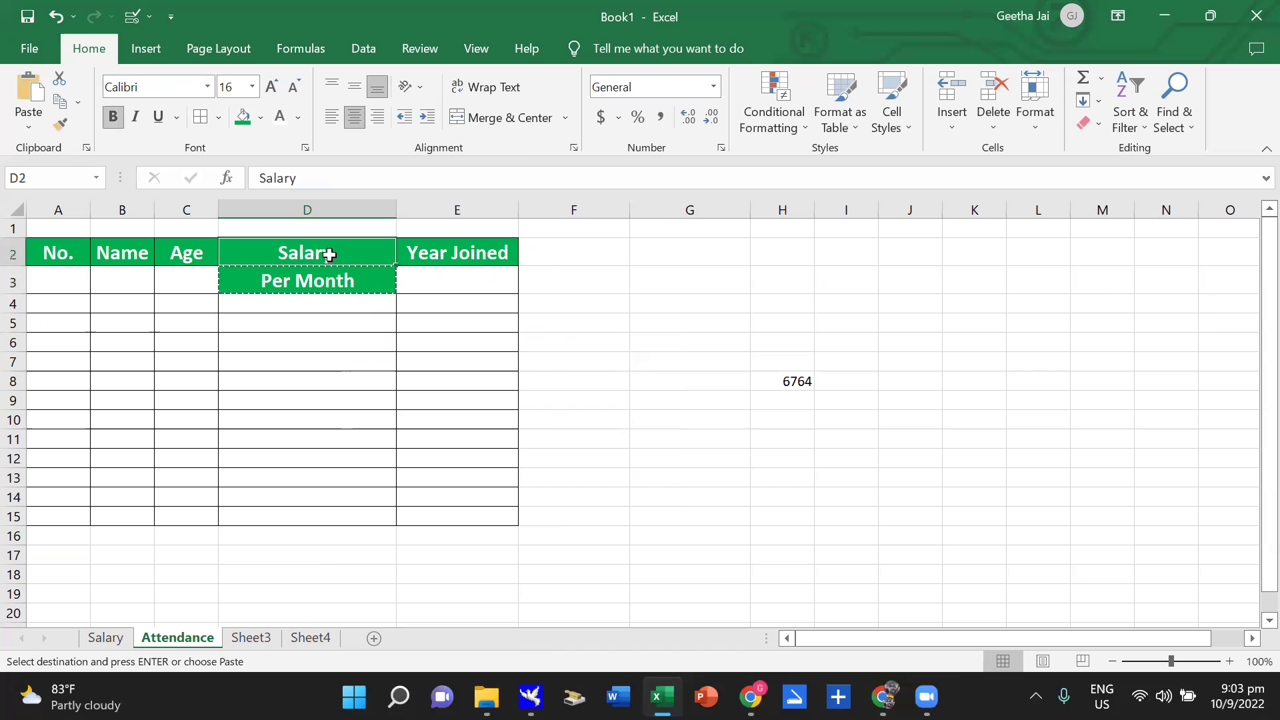
{"action": "right_click", "coordinate": [330, 257]}
{"action": "left_click", "coordinate": [366, 271]}
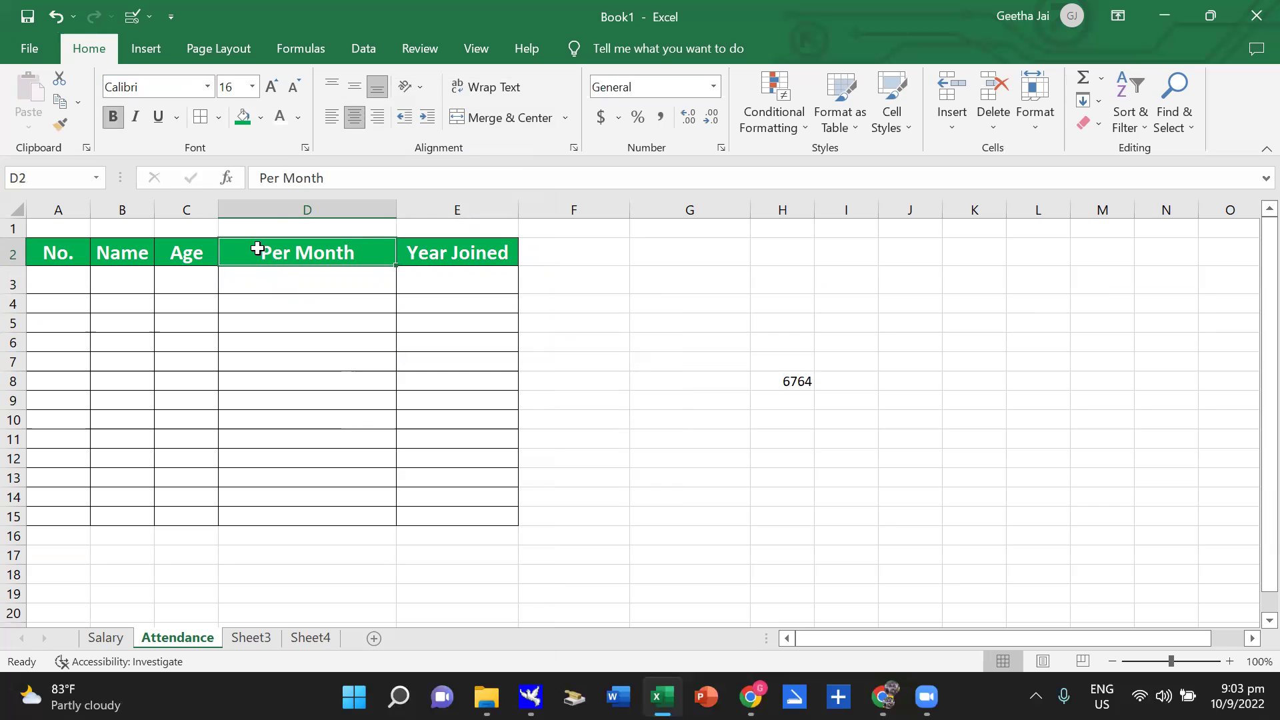
Edit D2 to read 'Salary Per Month' and merge and centre D2:D3.
{"action": "left_click", "coordinate": [259, 178]}
{"action": "type", "text": "Salary"}
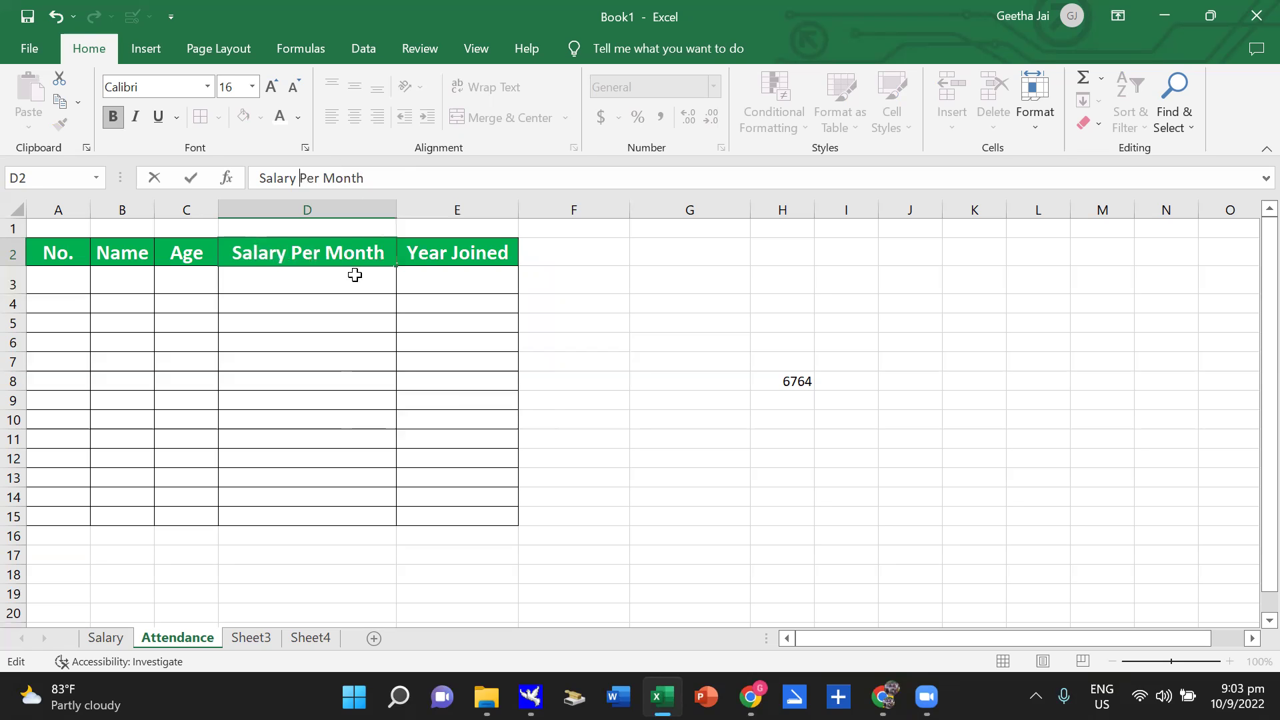
{"action": "key", "text": "Return"}
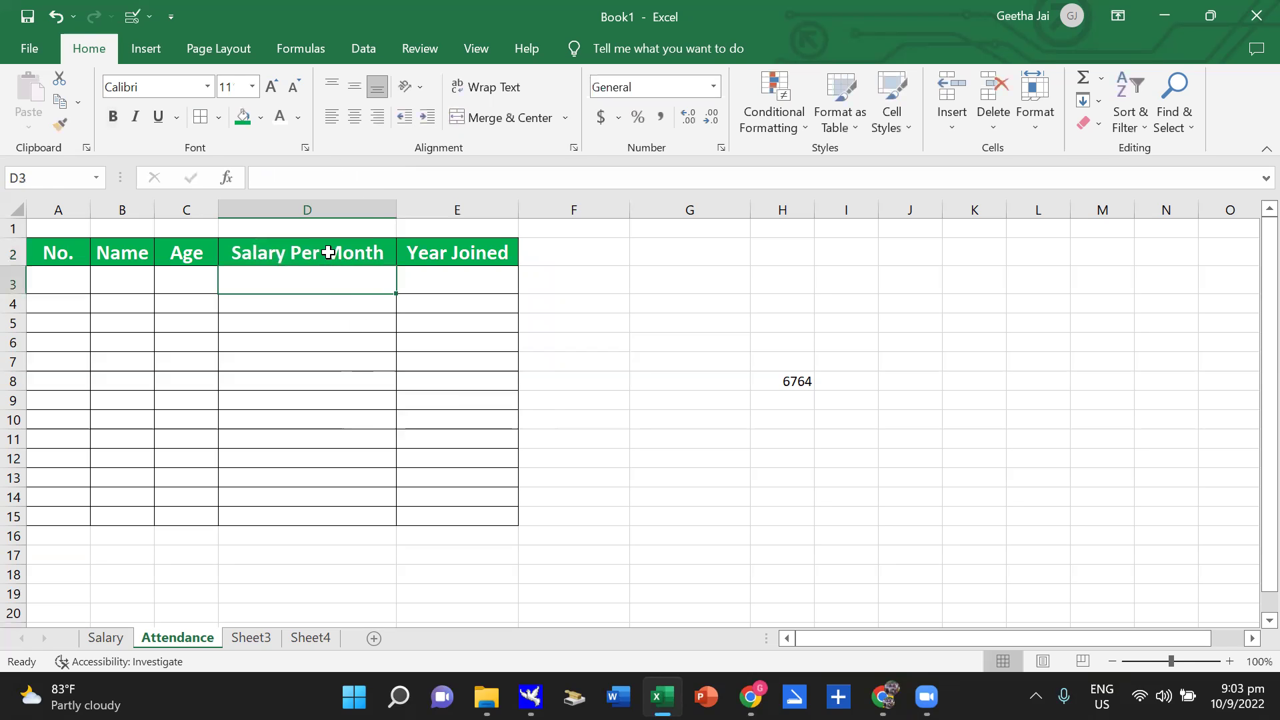
{"action": "left_click_drag", "start_coordinate": [328, 252], "coordinate": [329, 273]}
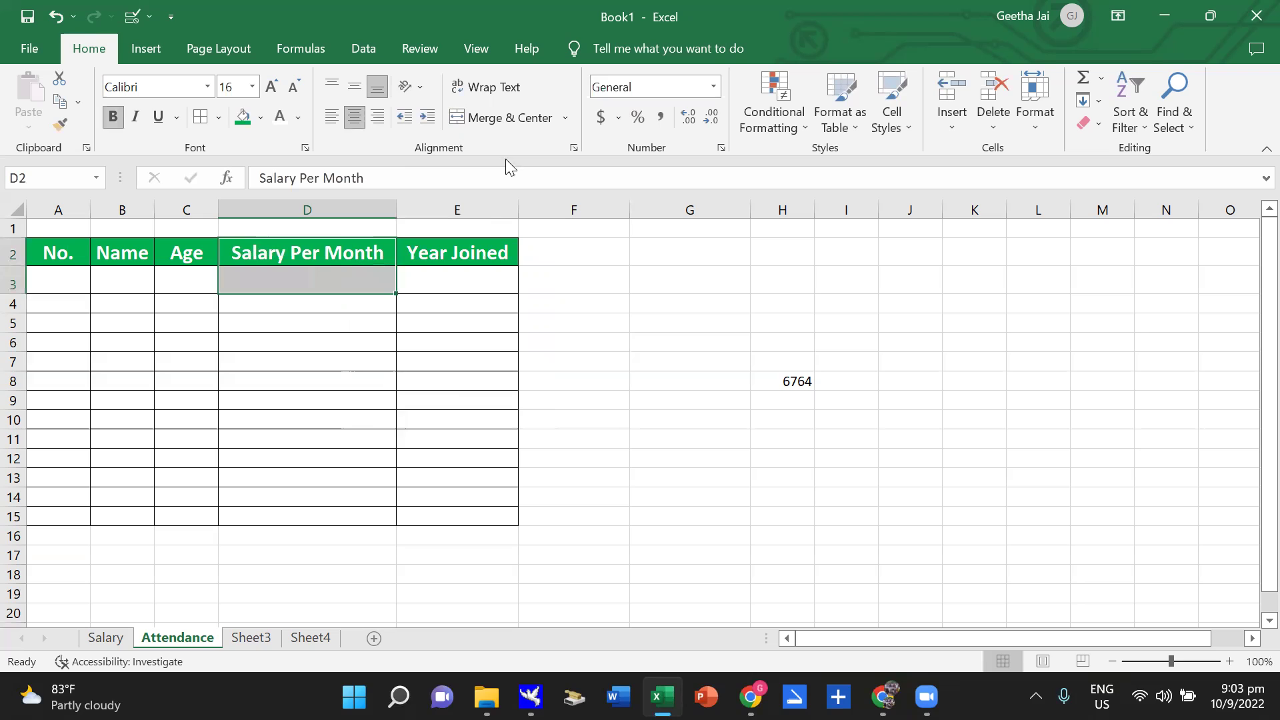
{"action": "left_click", "coordinate": [508, 117]}
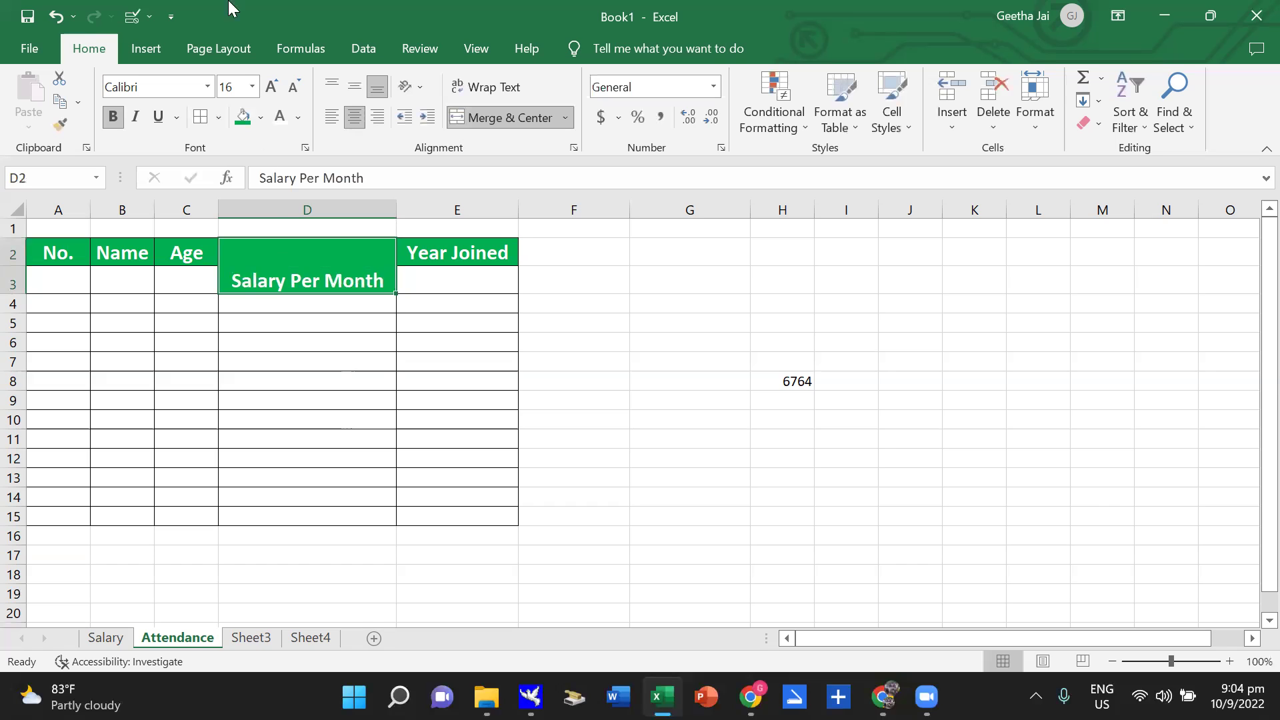
Undo the D2:D3 merge and the 'Salary Per Month' text edit.
{"action": "left_click", "coordinate": [55, 16]}
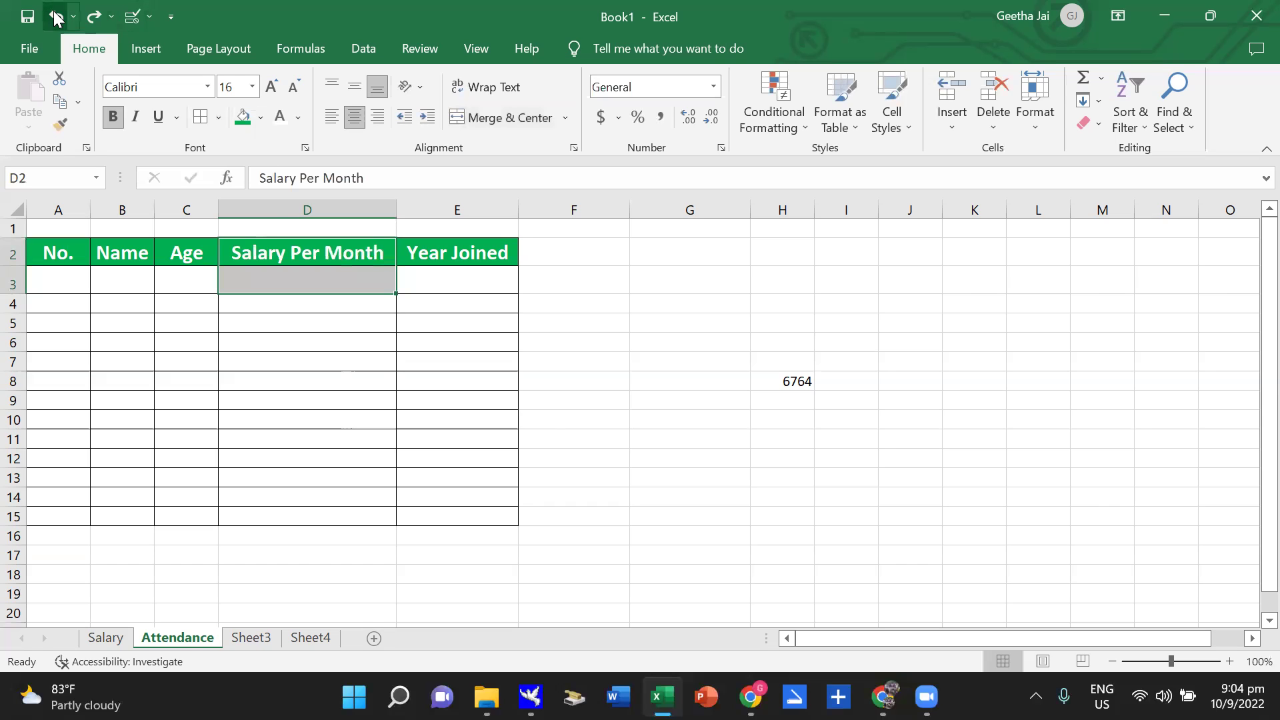
{"action": "left_click", "coordinate": [56, 17]}
Undo once more, cancel the pending cut, then try Wrap Text on D2:D3 and undo it.
{"action": "left_click", "coordinate": [56, 16]}
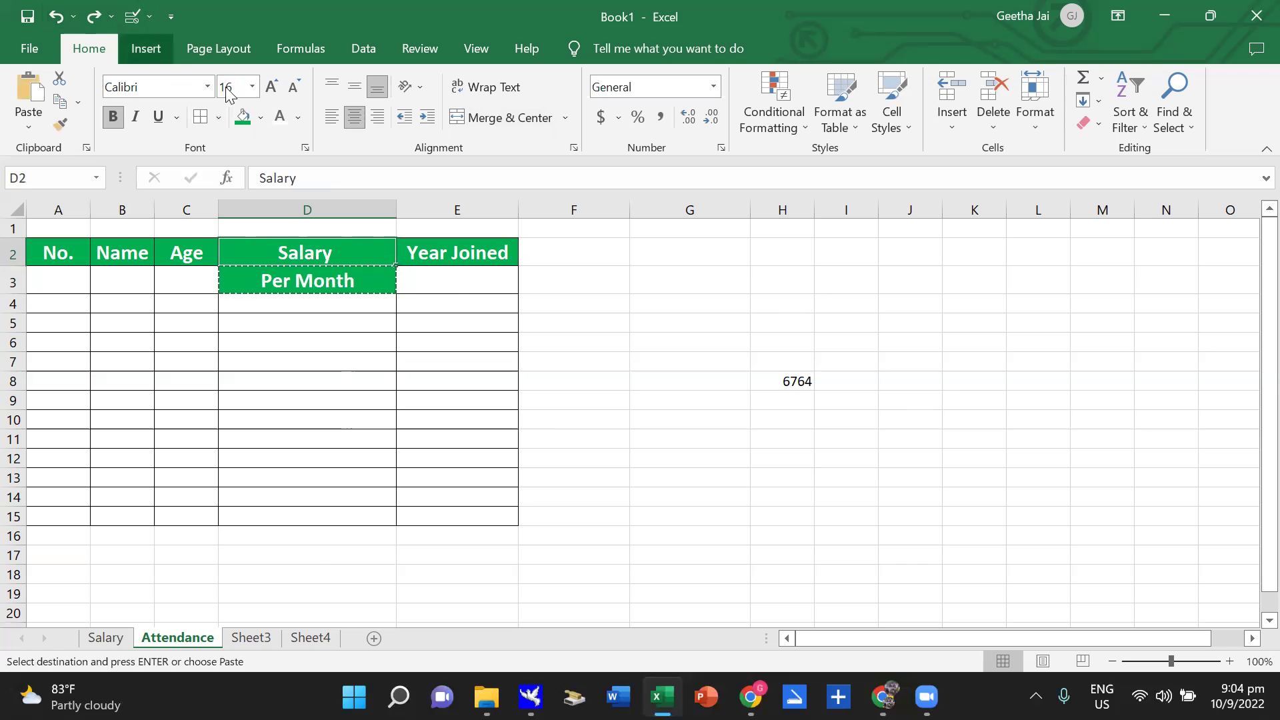
{"action": "key", "text": "Escape"}
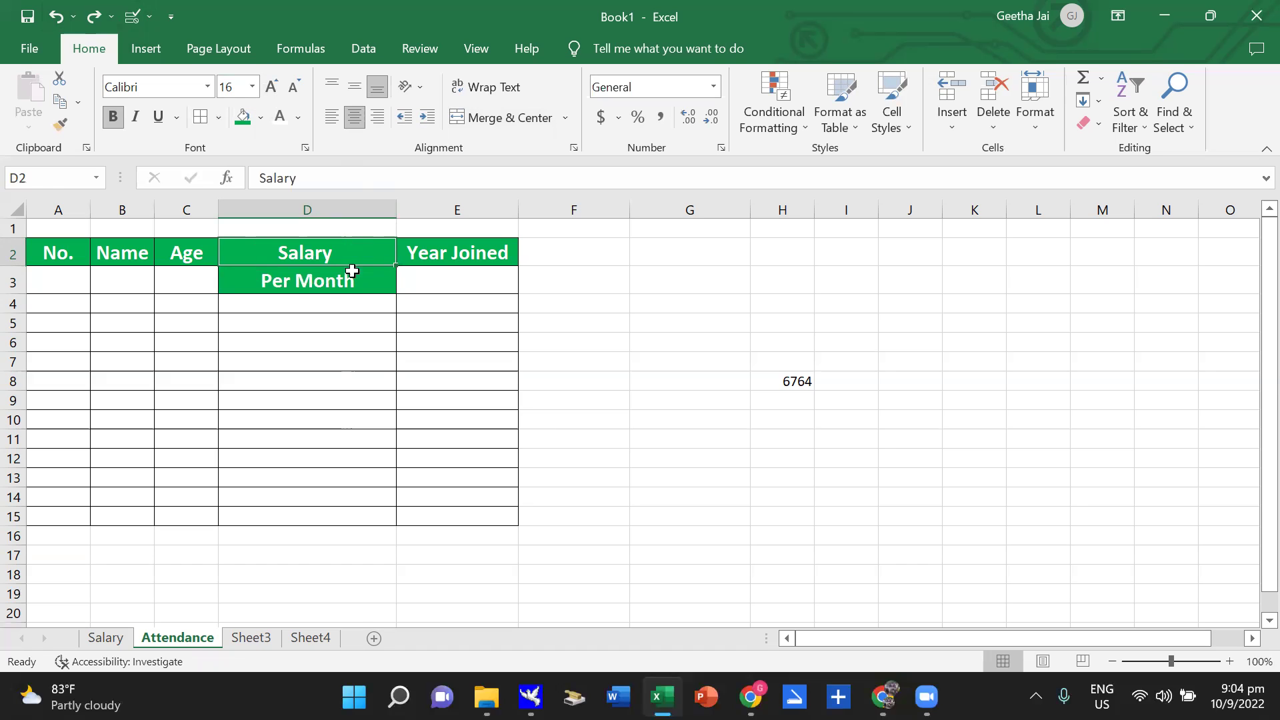
{"action": "left_click_drag", "start_coordinate": [351, 248], "coordinate": [351, 280]}
{"action": "left_click", "coordinate": [491, 88]}
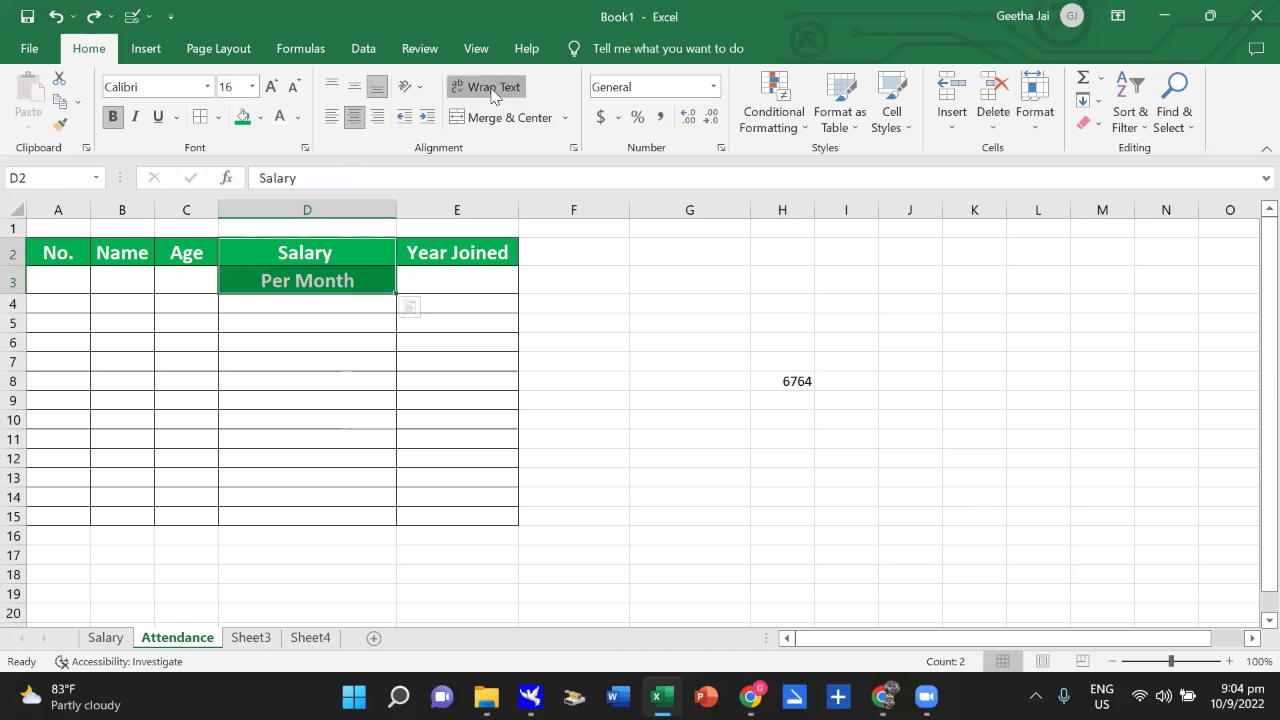
{"action": "left_click", "coordinate": [650, 359]}
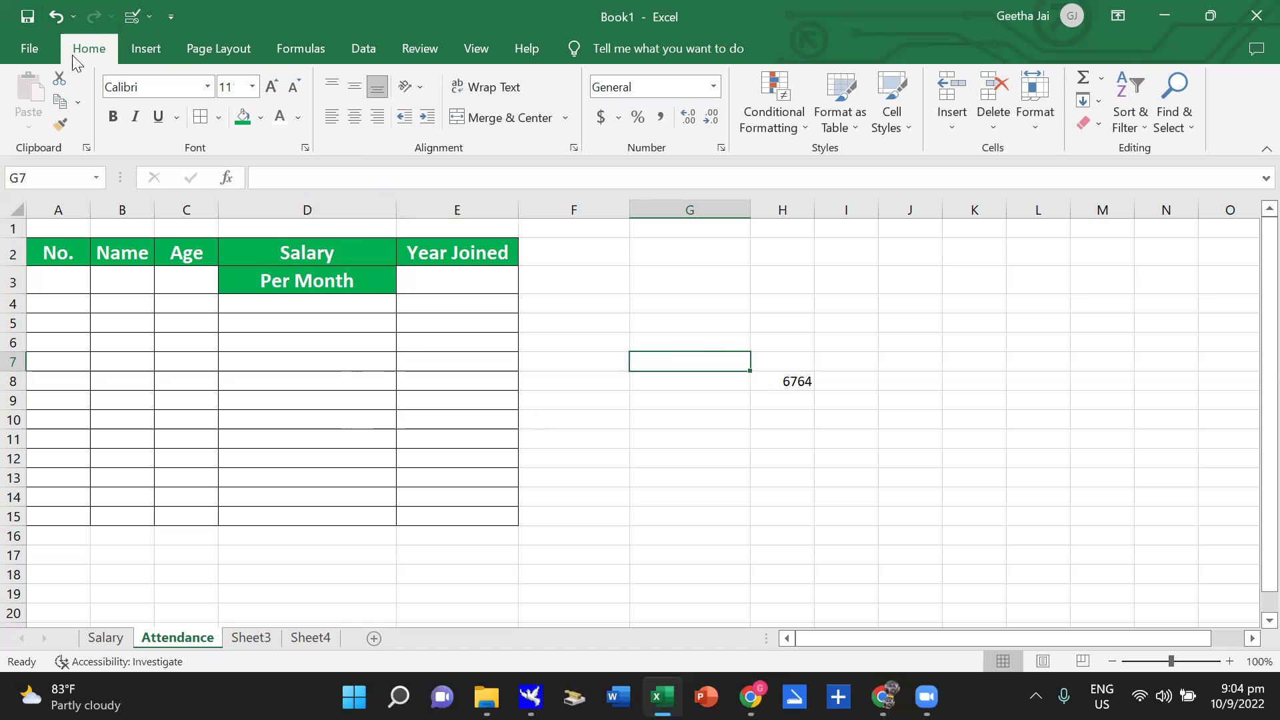
{"action": "left_click", "coordinate": [59, 17]}
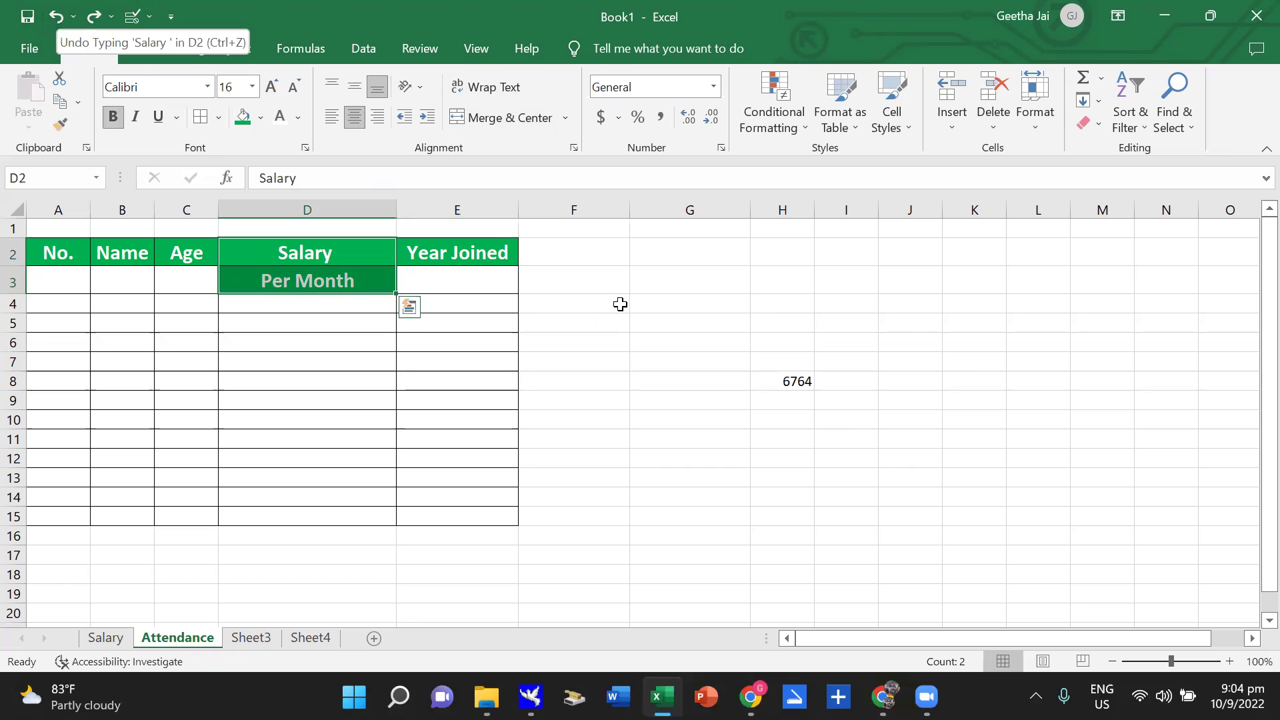
Undo D3's fill, font and centring changes and its Per Month entry, leaving D3 blank.
{"action": "left_click", "coordinate": [56, 17]}
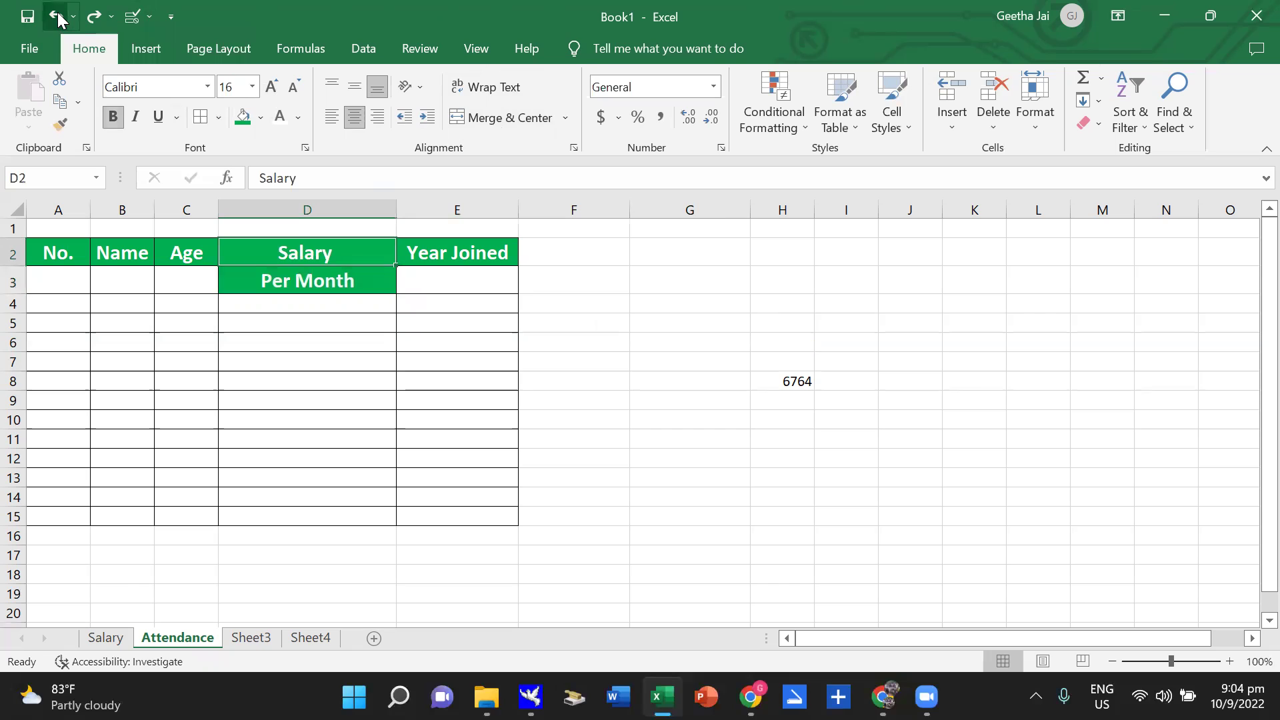
{"action": "left_click", "coordinate": [57, 17]}
{"action": "left_click", "coordinate": [56, 17]}
{"action": "left_click", "coordinate": [57, 16]}
{"action": "left_click", "coordinate": [57, 17]}
{"action": "left_click", "coordinate": [57, 17]}
{"action": "left_click", "coordinate": [57, 17]}
{"action": "left_click", "coordinate": [56, 16]}
{"action": "left_click", "coordinate": [57, 16]}
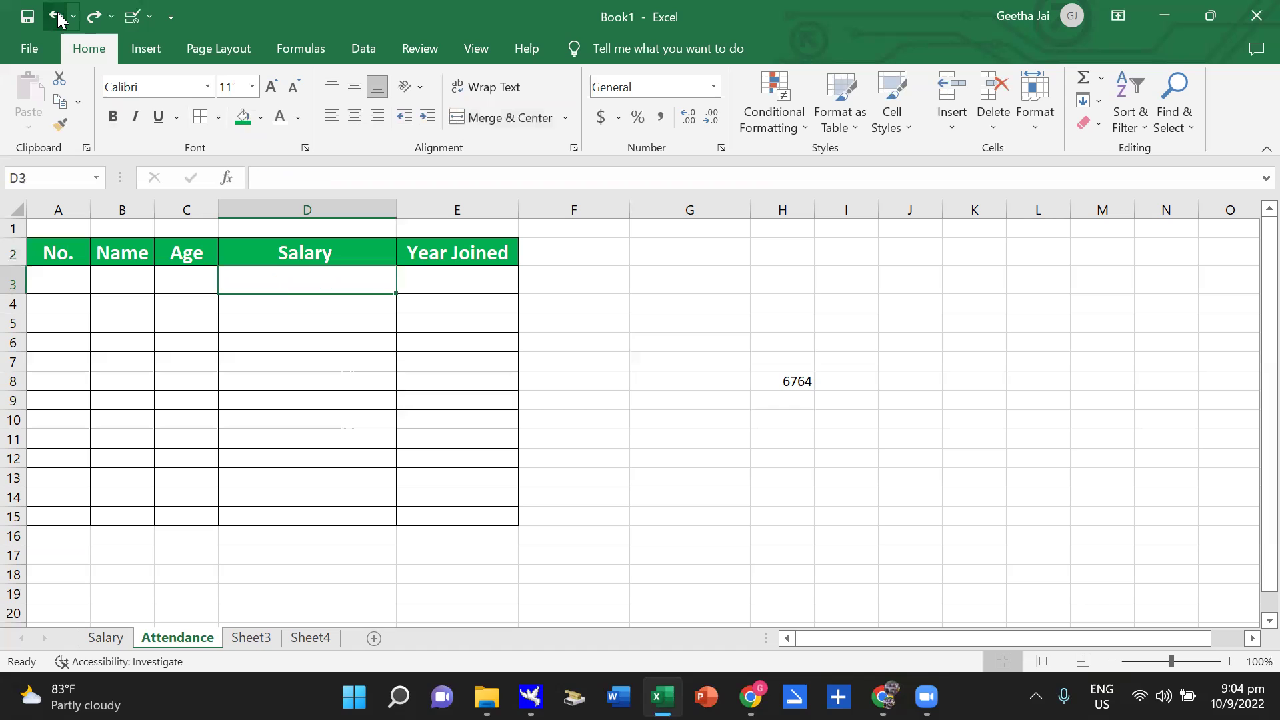
{"action": "left_click", "coordinate": [56, 17]}
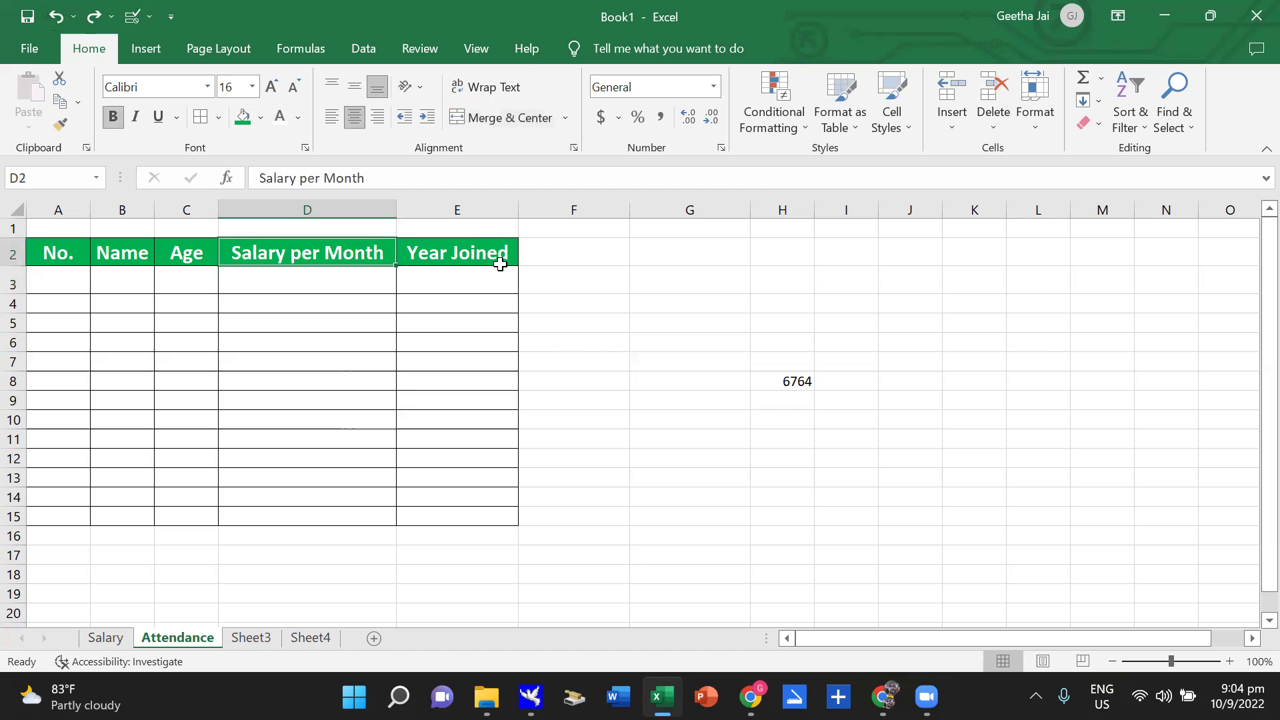
{"action": "left_click", "coordinate": [617, 347]}
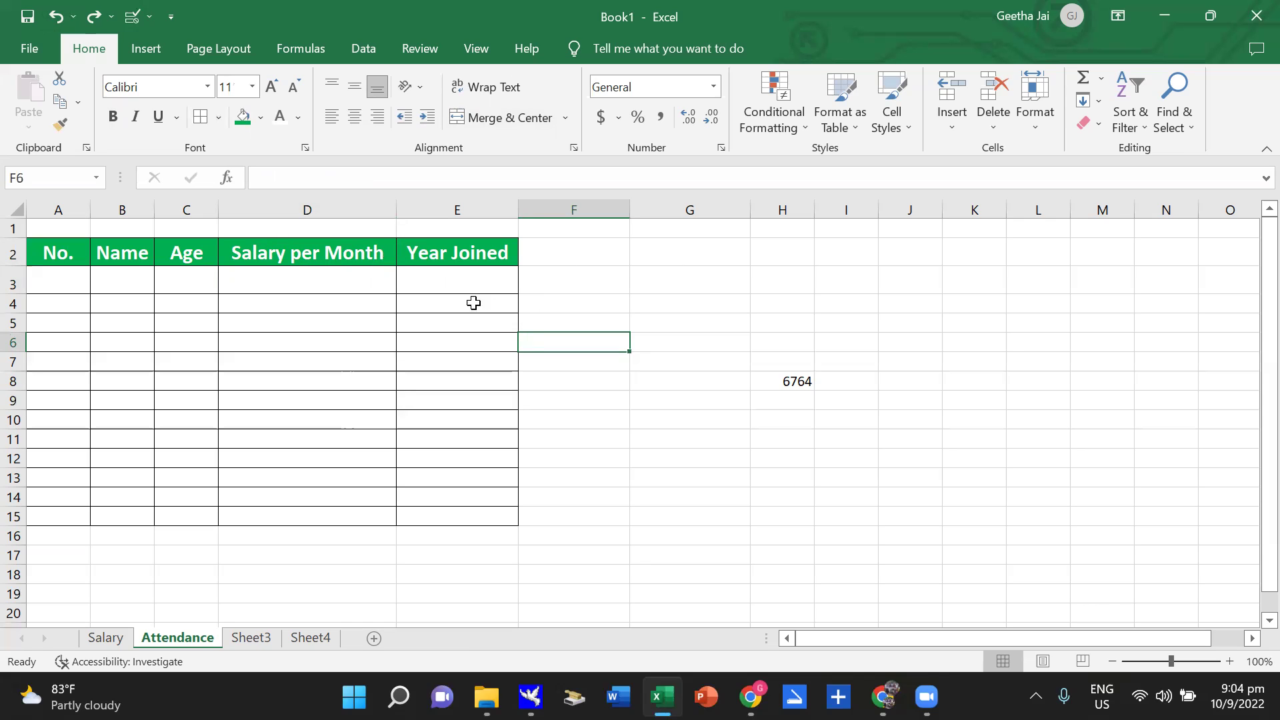
{"action": "left_click_drag", "start_coordinate": [461, 304], "coordinate": [462, 329]}
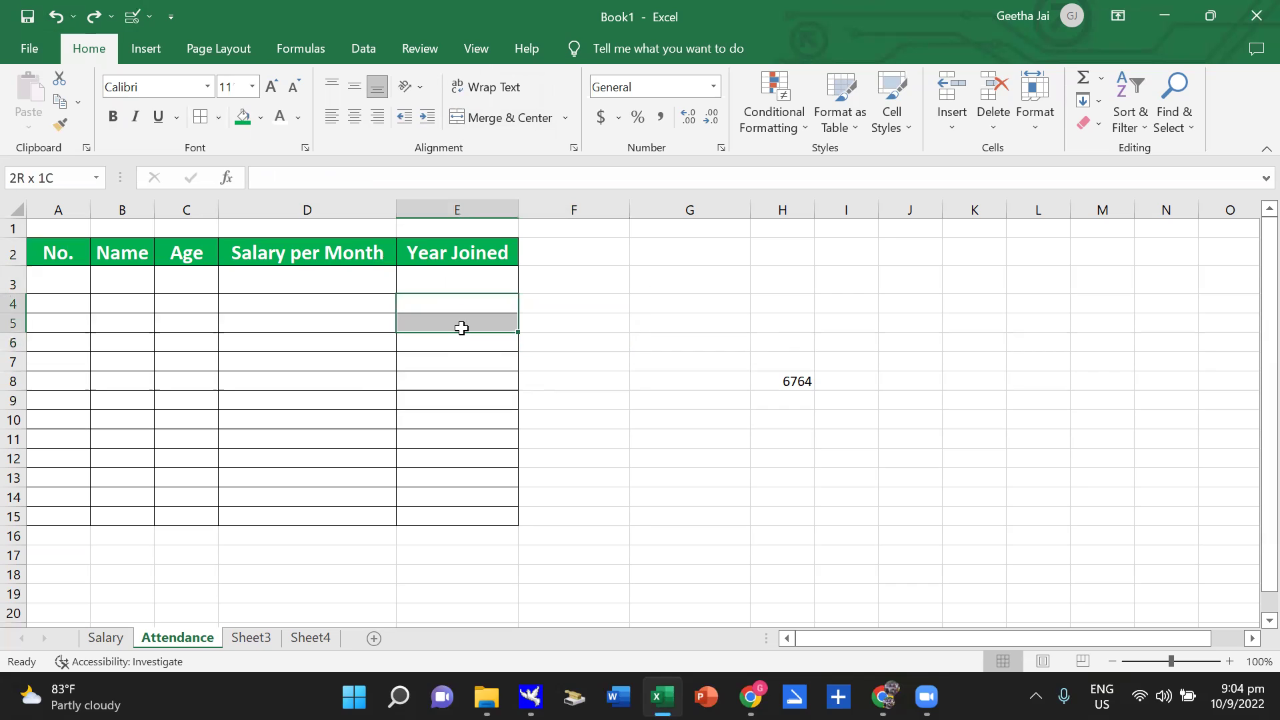
{"action": "left_click", "coordinate": [504, 118]}
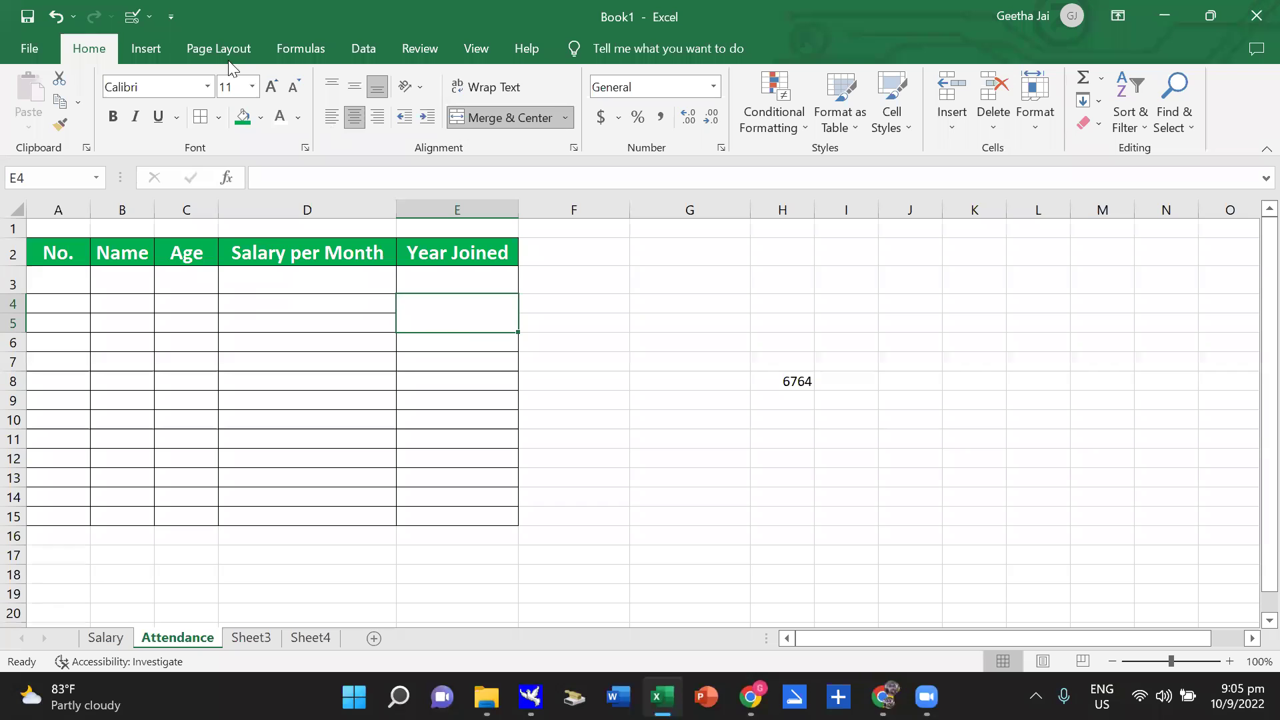
{"action": "left_click", "coordinate": [56, 11]}
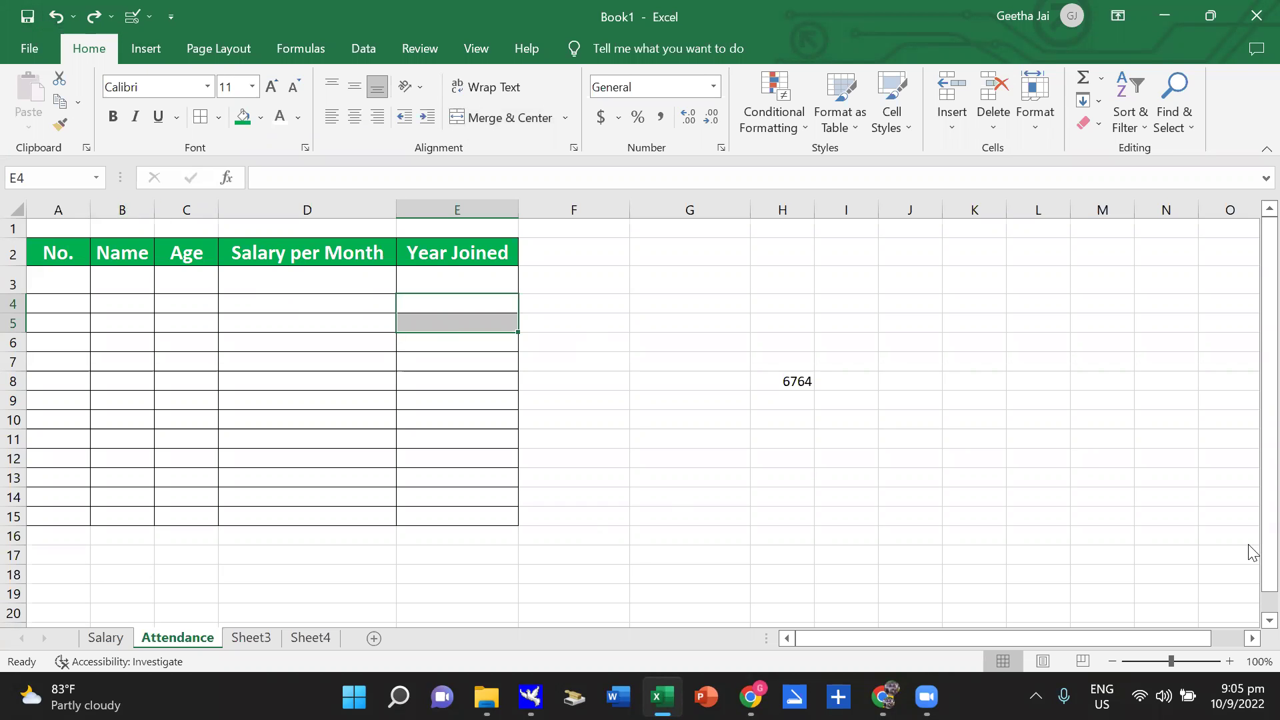
{"action": "left_click", "coordinate": [14, 228]}
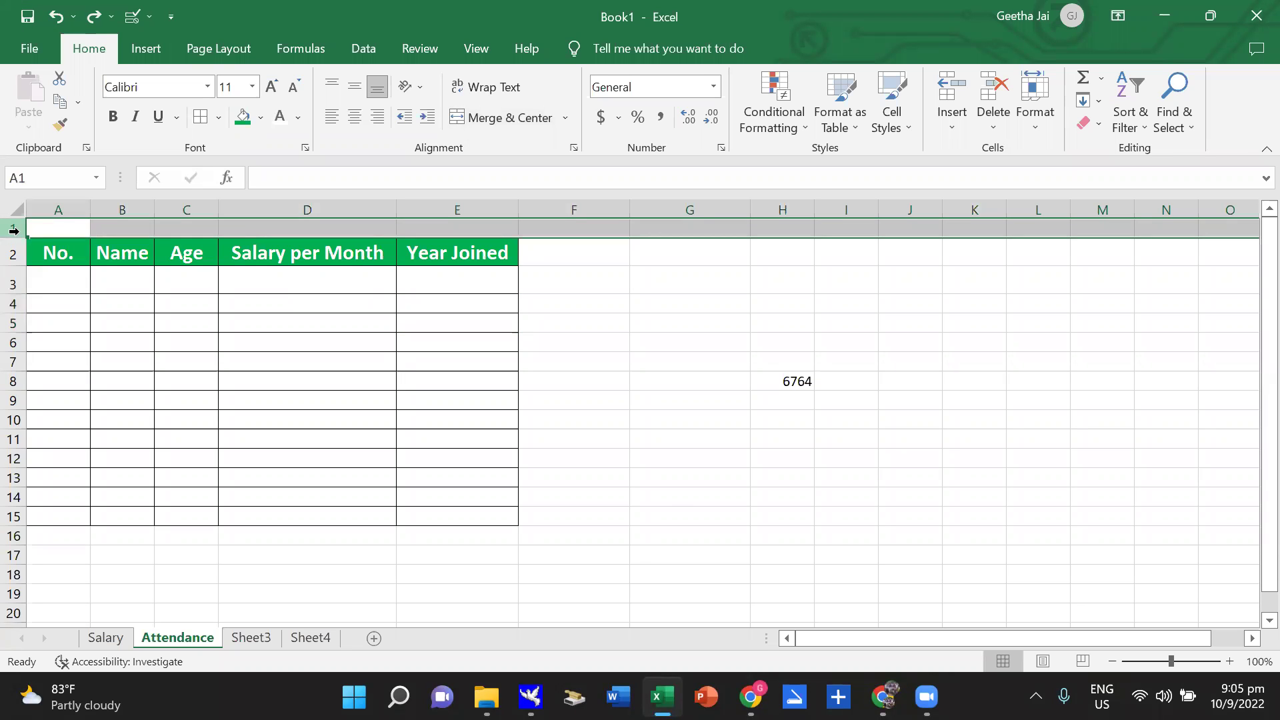
{"action": "left_click", "coordinate": [590, 305]}
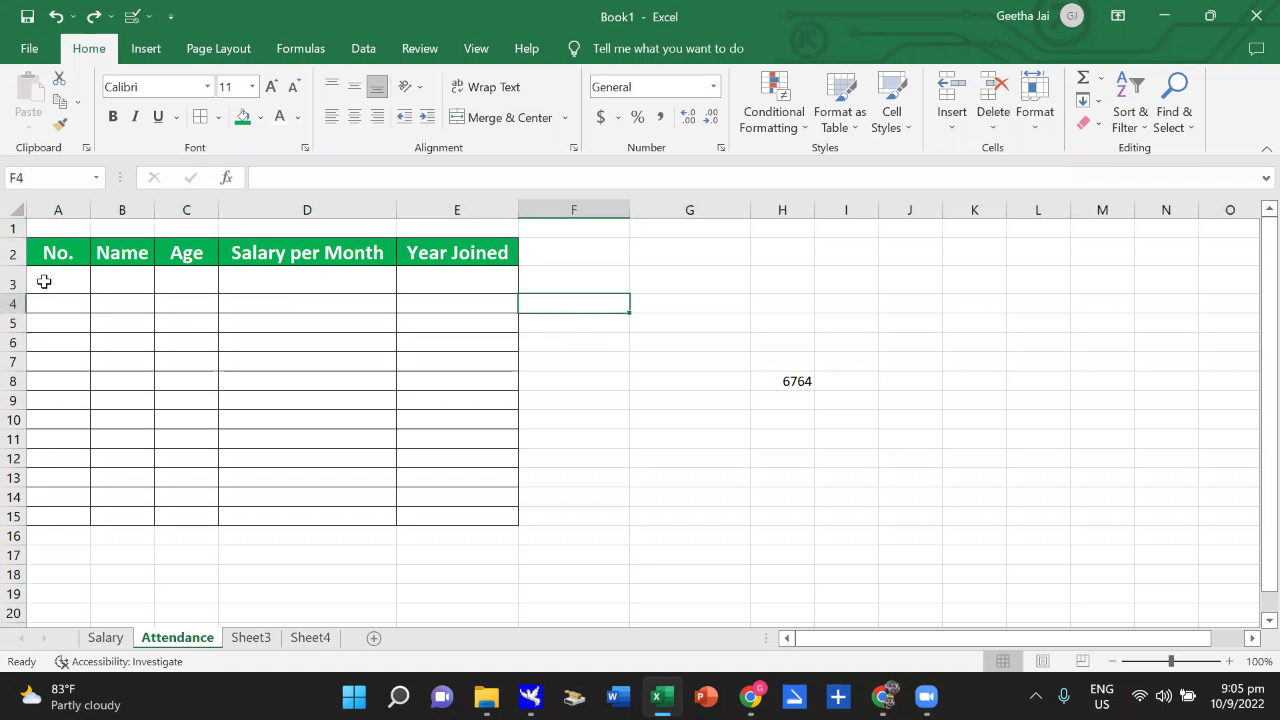
Enter the title 'Company information' in cell A1.
{"action": "left_click", "coordinate": [60, 222]}
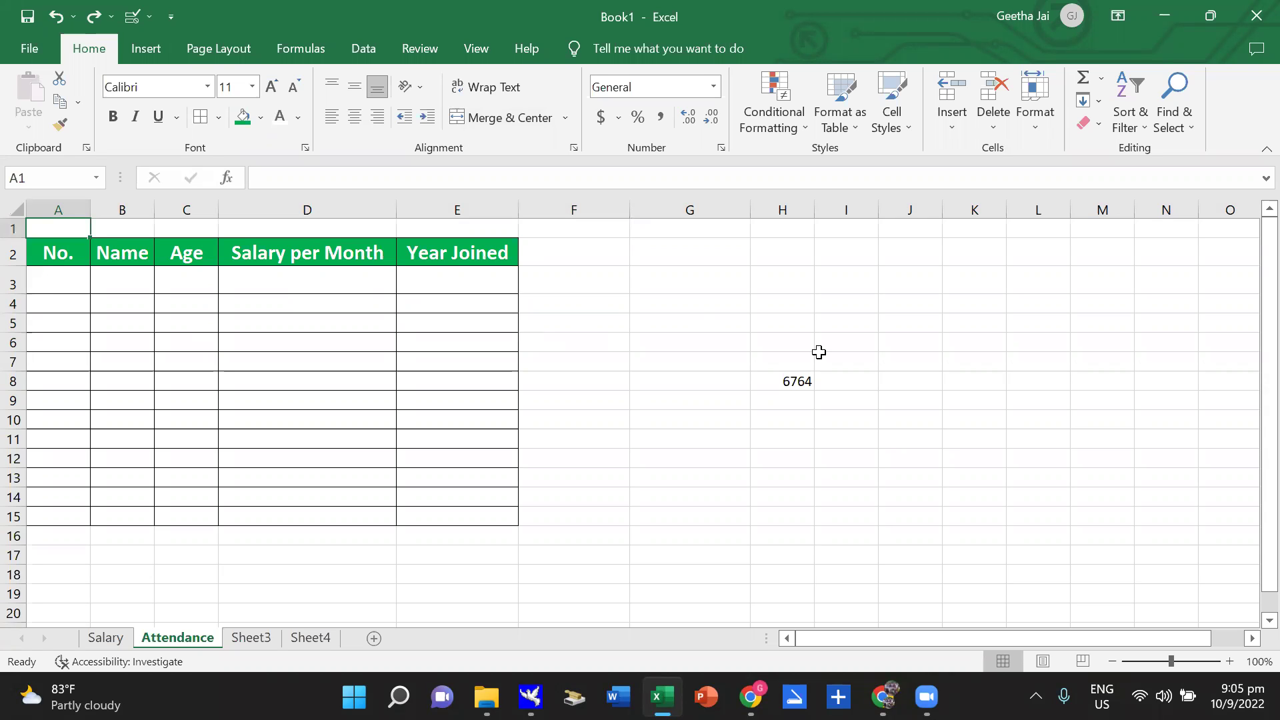
{"action": "type", "text": "Company"}
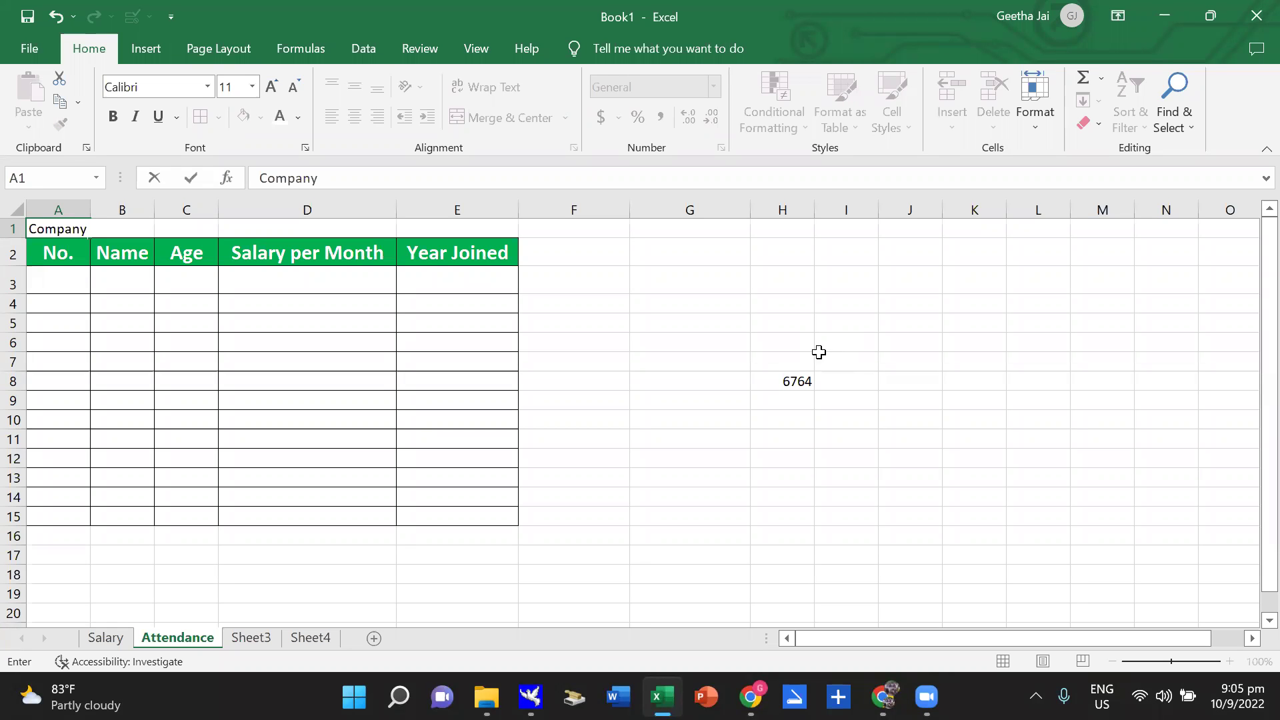
{"action": "type", "text": " information"}
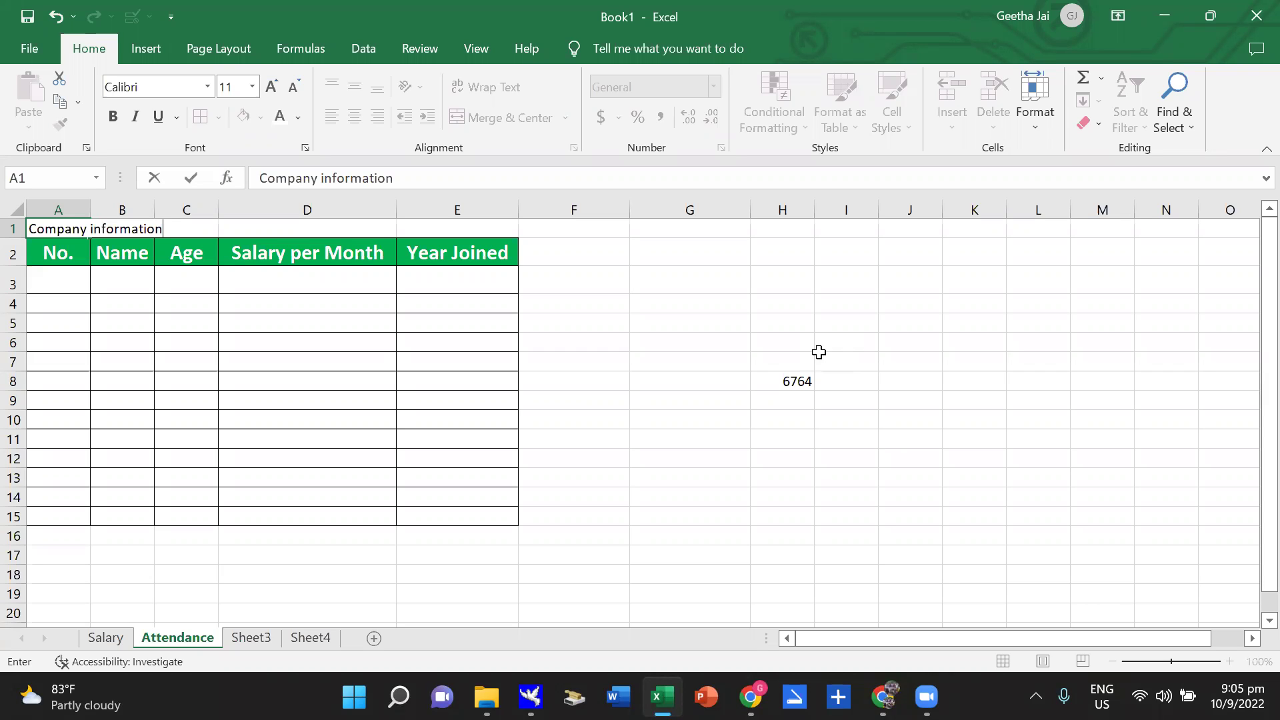
{"action": "key", "text": "ctrl+Return"}
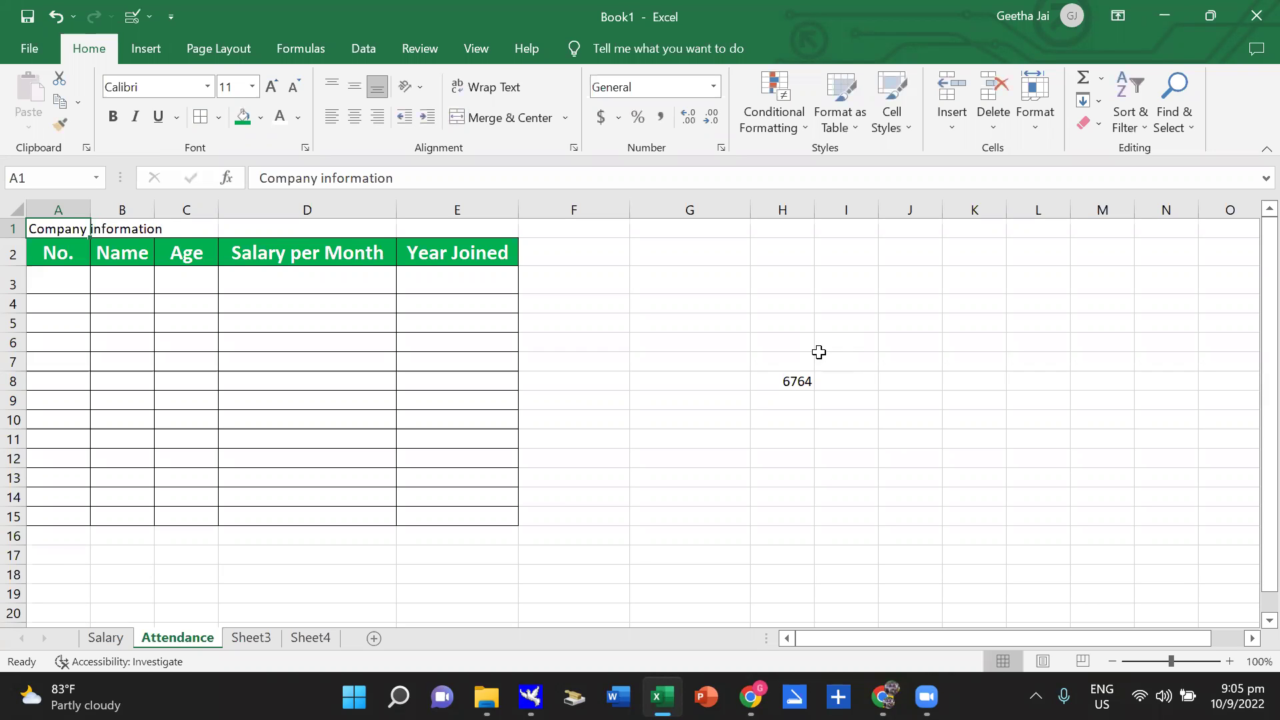
Replace the lowercase i in A1's title with a capital I.
{"action": "key", "text": "Right"}
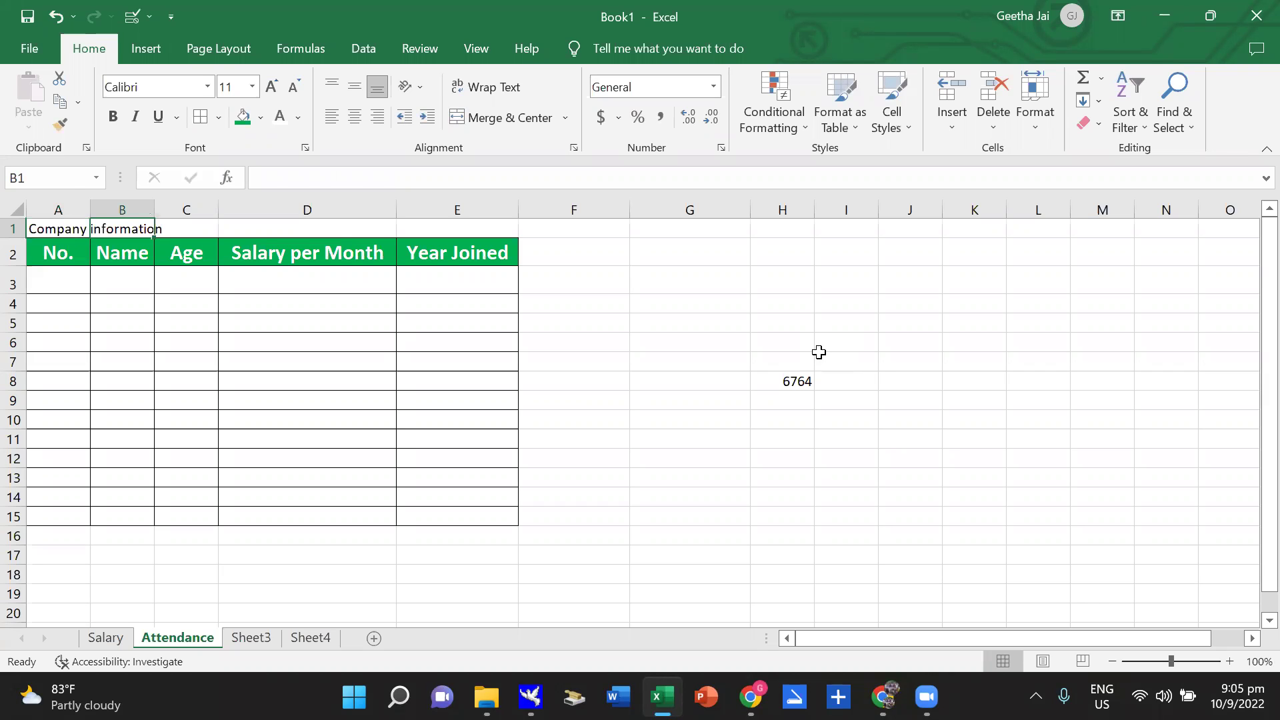
{"action": "key", "text": "Left"}
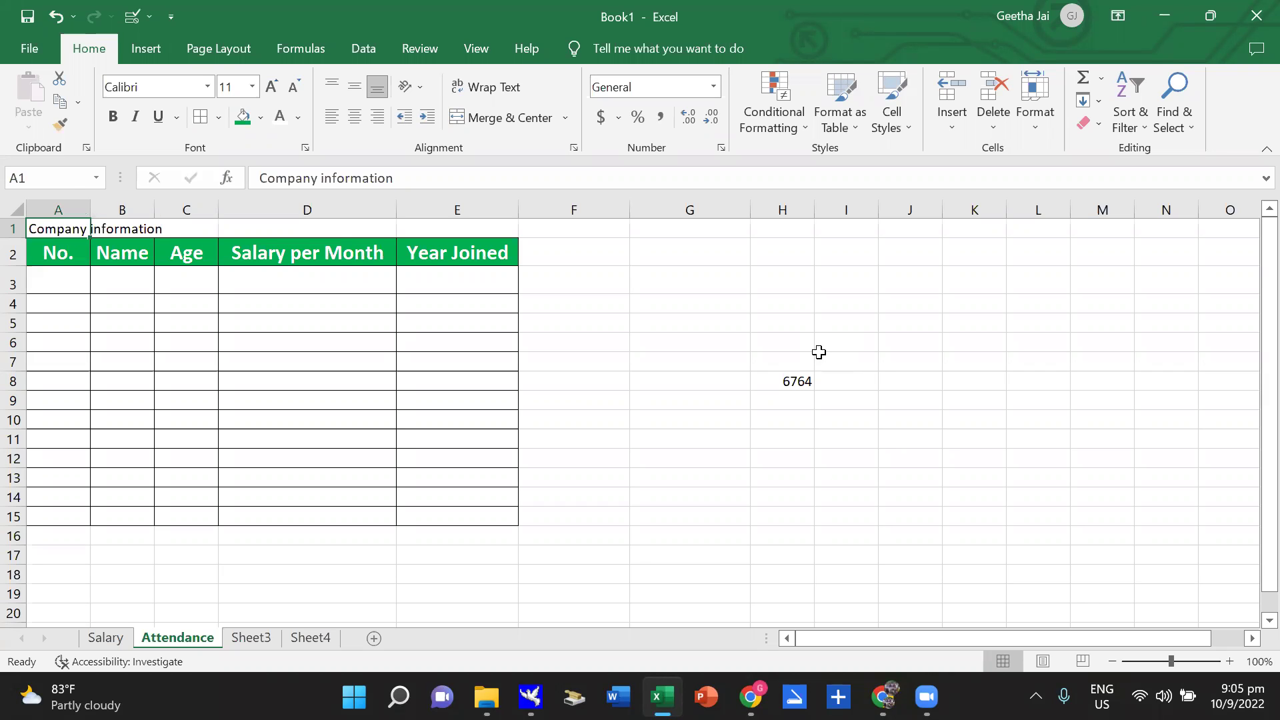
{"action": "left_click", "coordinate": [325, 177]}
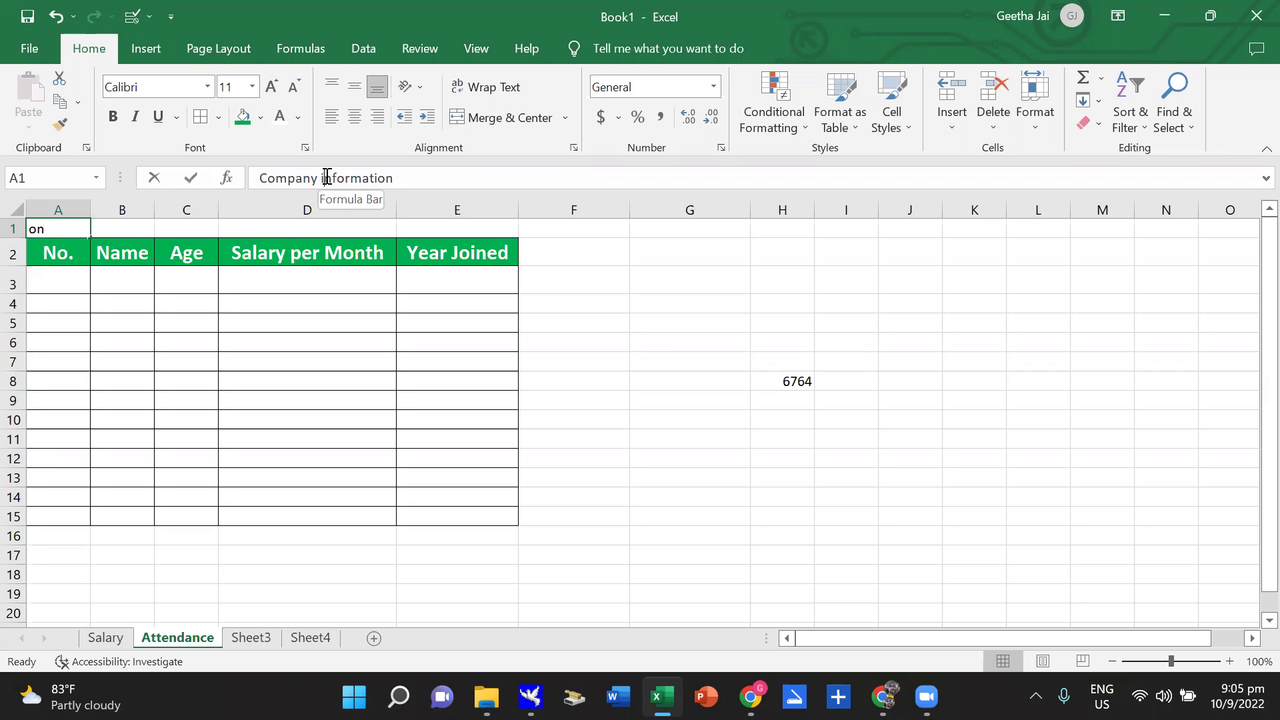
{"action": "key", "text": "Delete"}
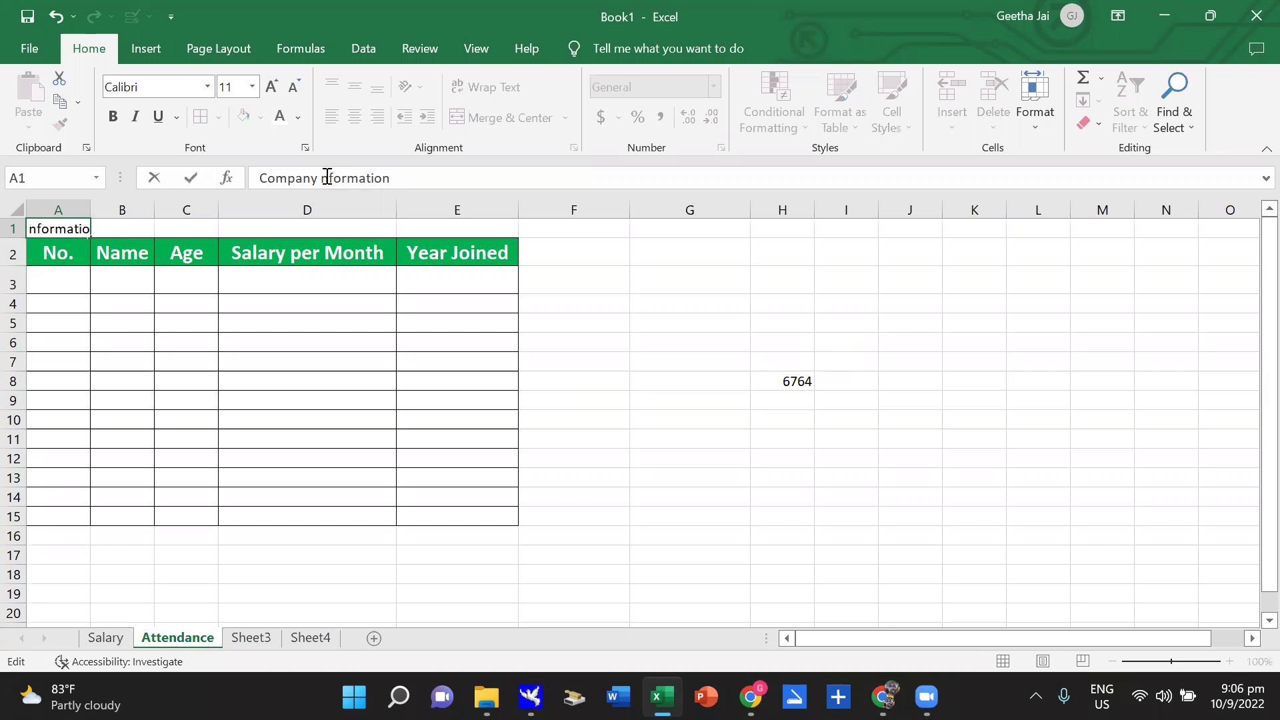
{"action": "type", "text": "I"}
{"action": "key", "text": "Return"}
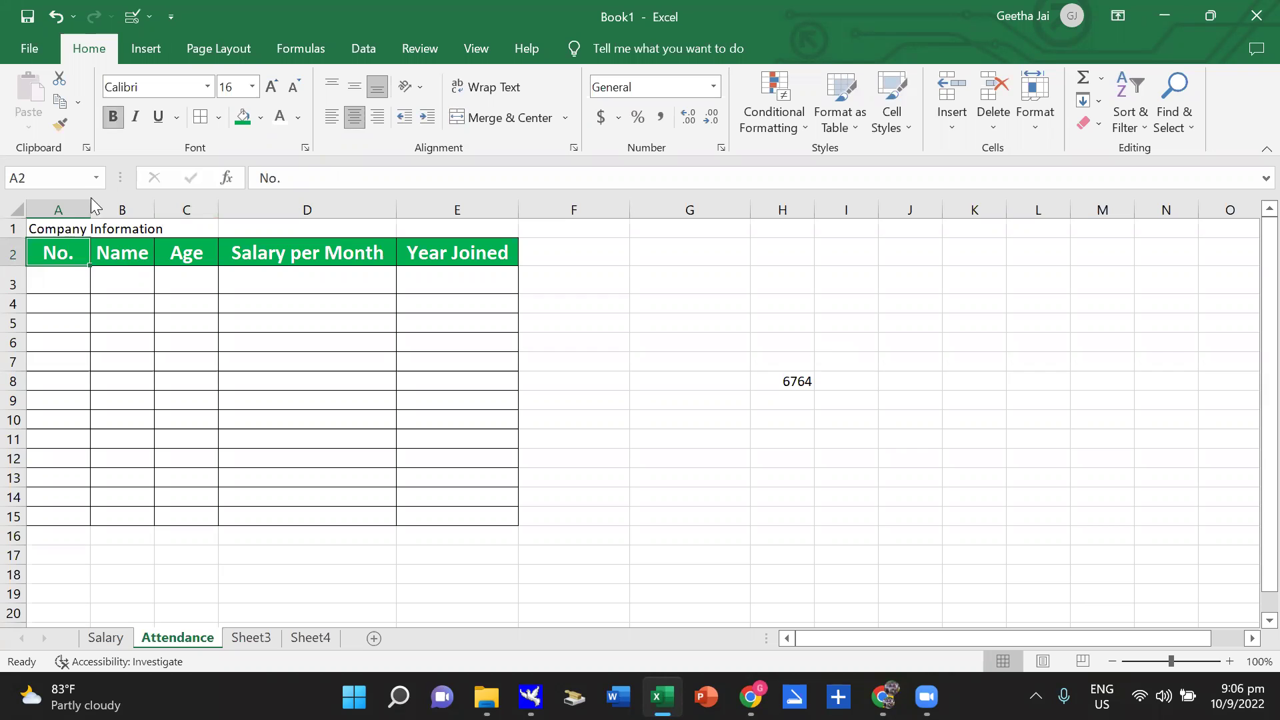
Select A1:B1 and give the Company Information title 22 pt, underline and bold.
{"action": "left_click", "coordinate": [46, 229]}
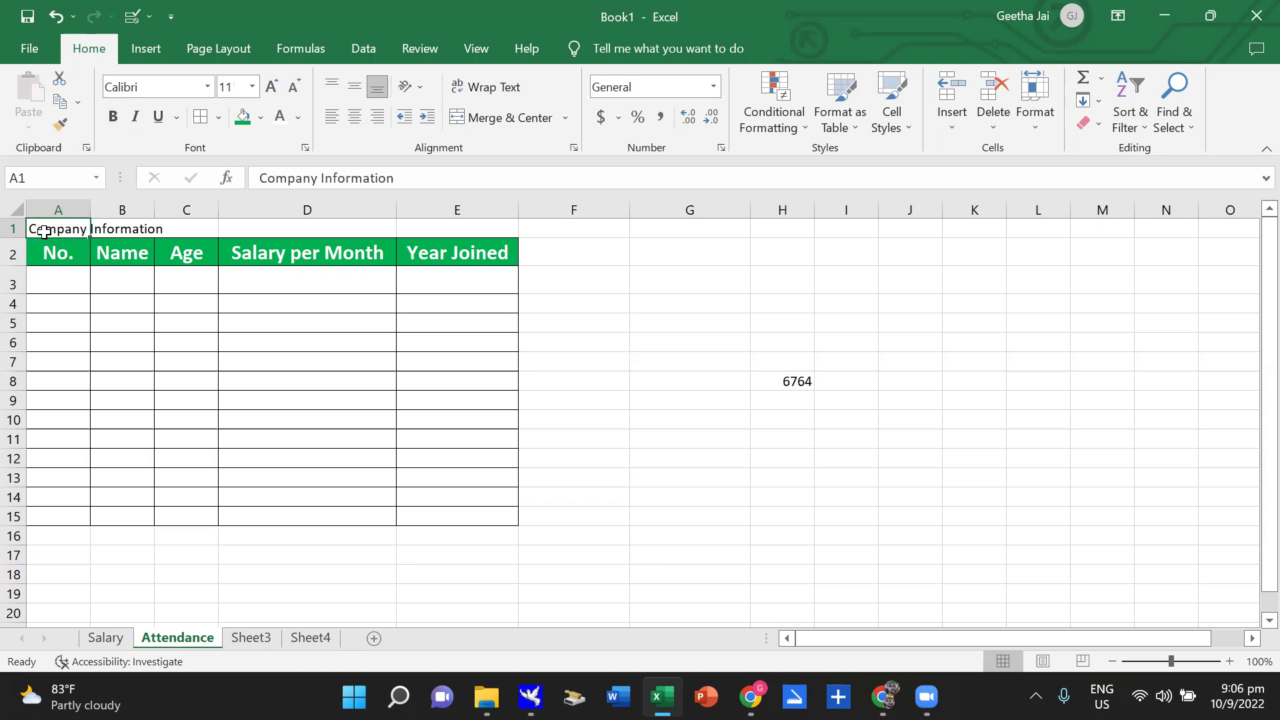
{"action": "left_click_drag", "start_coordinate": [44, 232], "coordinate": [110, 233]}
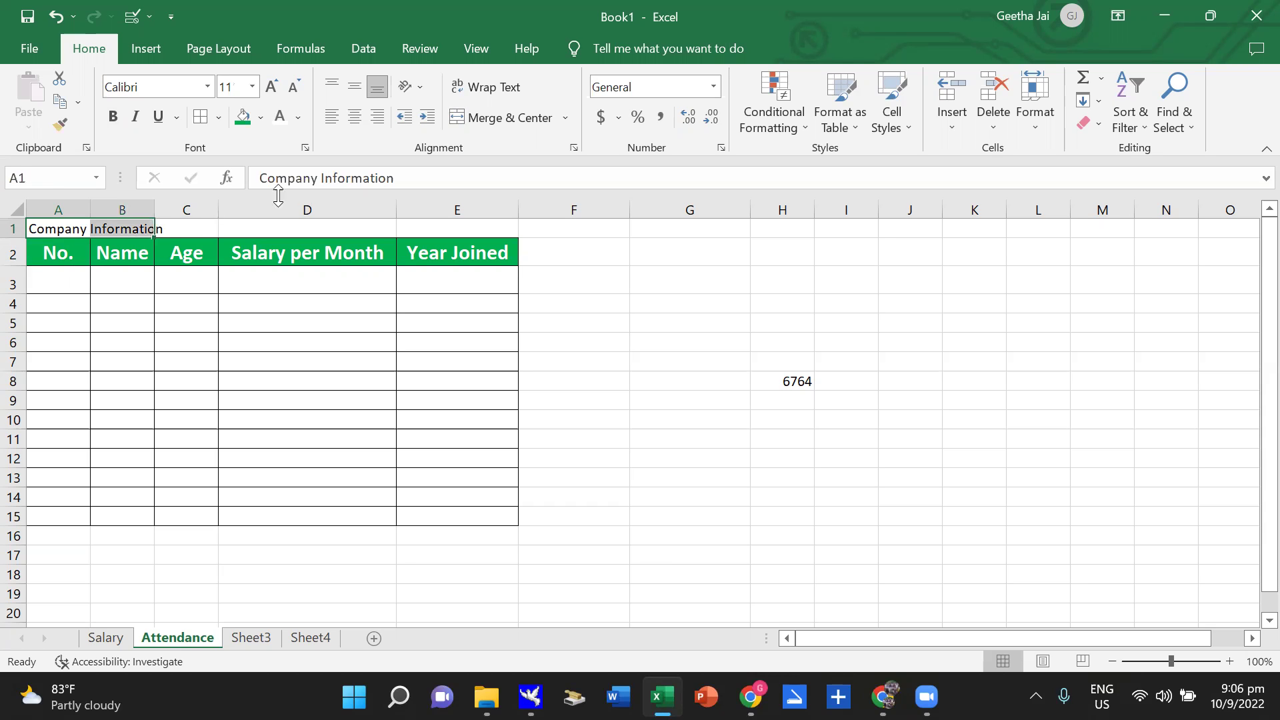
{"action": "left_click", "coordinate": [271, 87]}
{"action": "left_click", "coordinate": [271, 87]}
{"action": "left_click", "coordinate": [271, 87]}
{"action": "left_click", "coordinate": [271, 87]}
{"action": "left_click", "coordinate": [270, 87]}
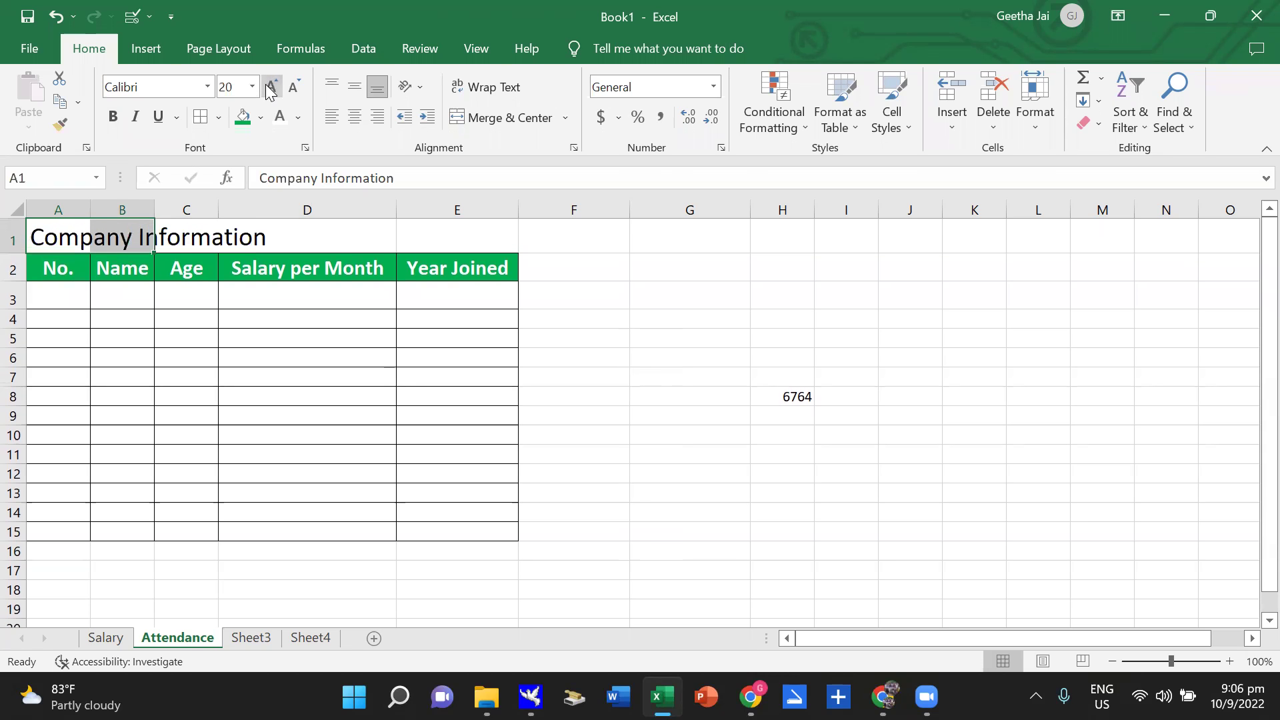
{"action": "left_click", "coordinate": [271, 86]}
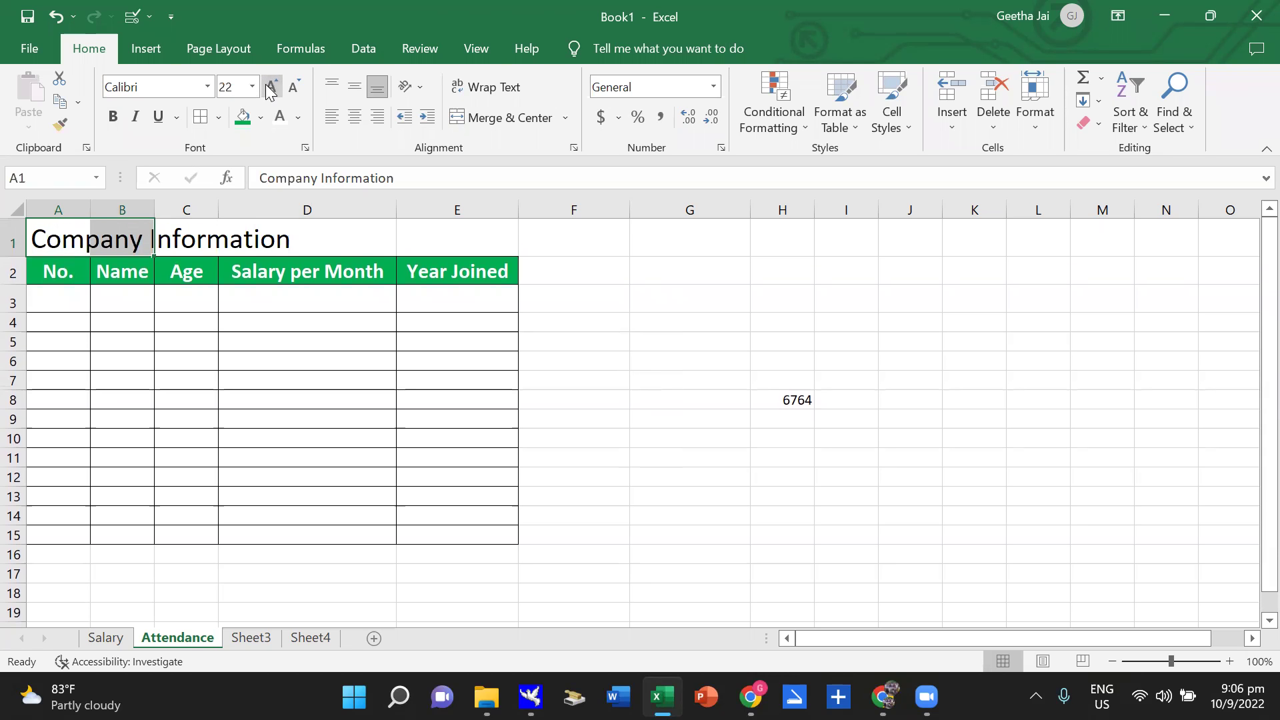
{"action": "left_click", "coordinate": [158, 117]}
{"action": "left_click", "coordinate": [112, 116]}
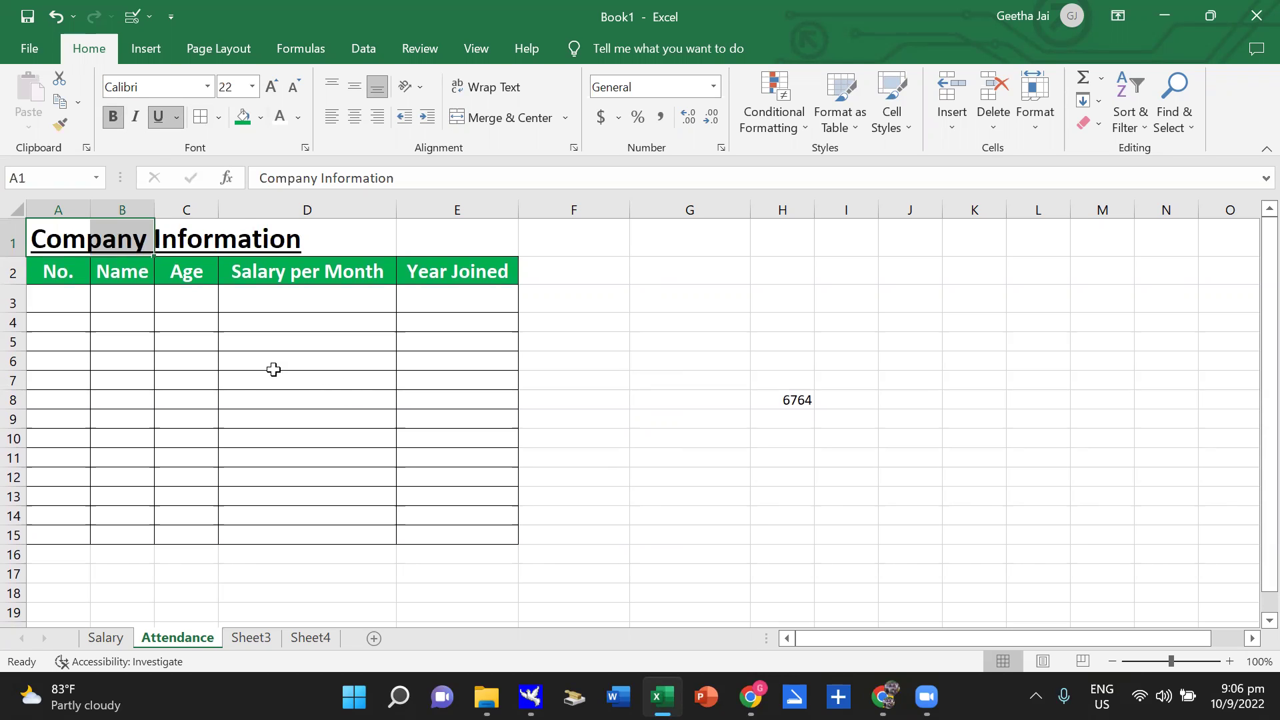
{"action": "left_click", "coordinate": [294, 420]}
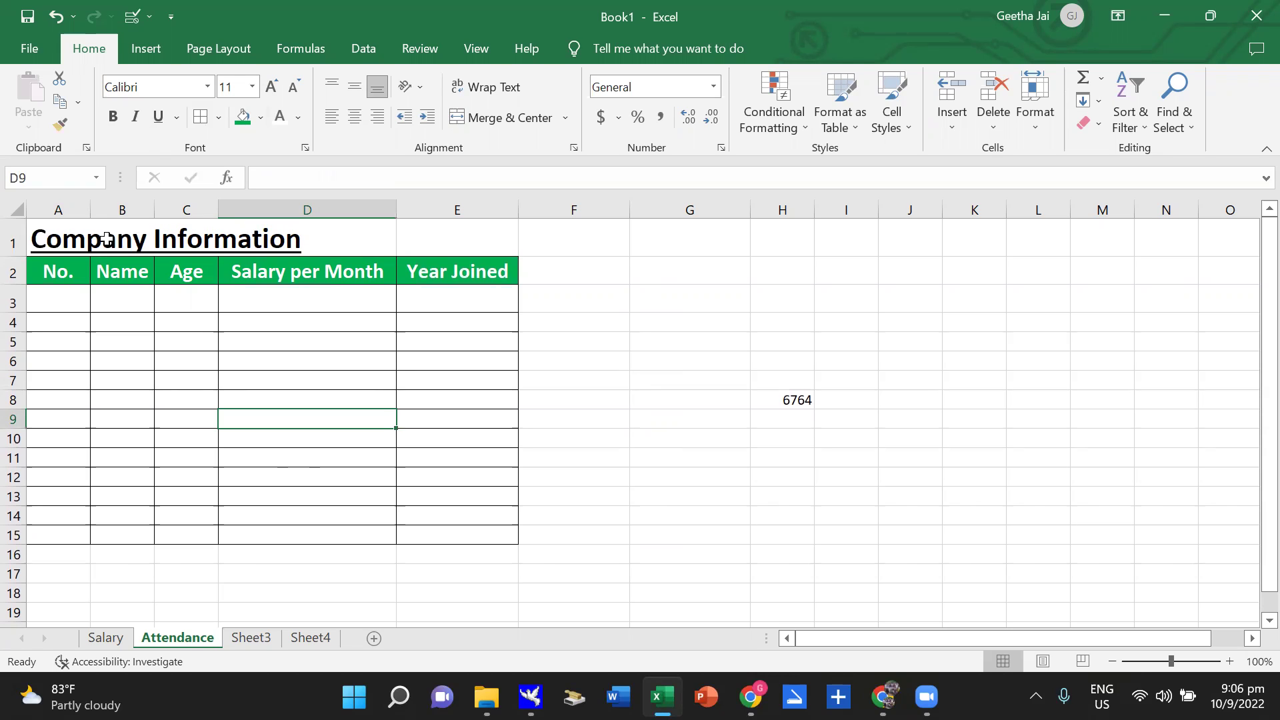
Merge and centre the Company Information title across A1:E1.
{"action": "left_click_drag", "start_coordinate": [81, 235], "coordinate": [248, 243]}
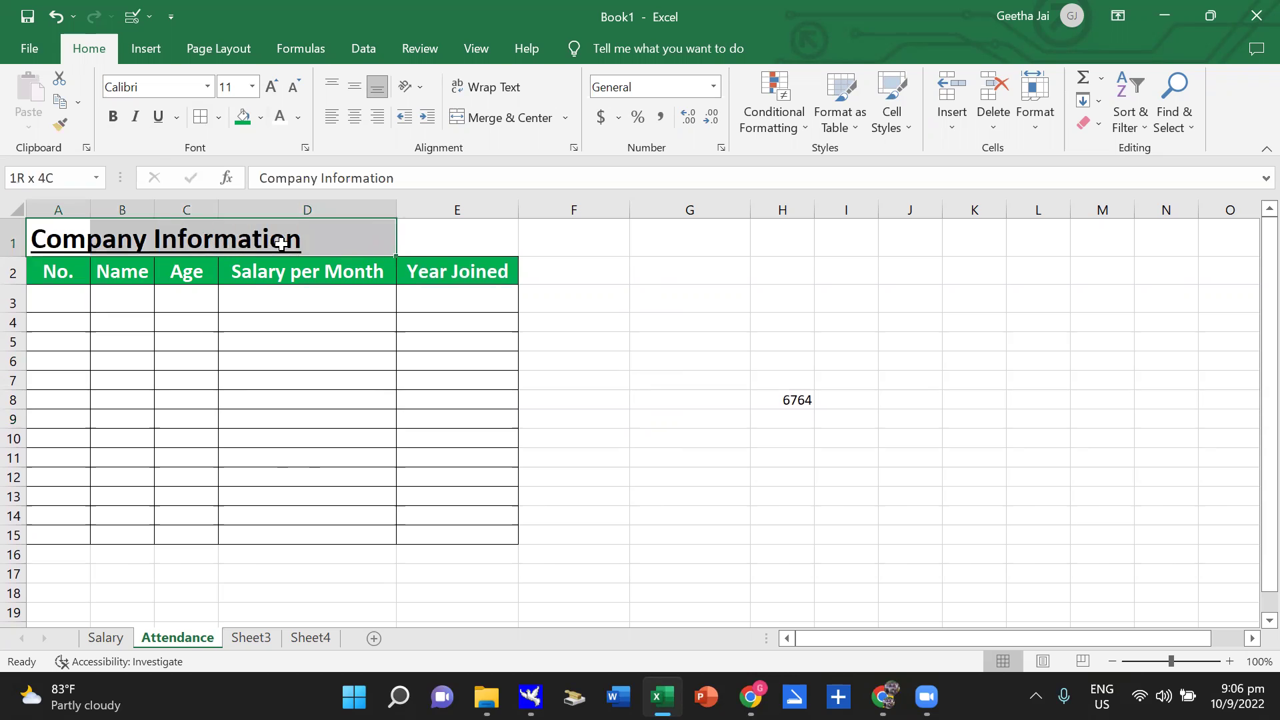
{"action": "left_click_drag", "start_coordinate": [249, 244], "coordinate": [425, 248]}
{"action": "left_click", "coordinate": [519, 124]}
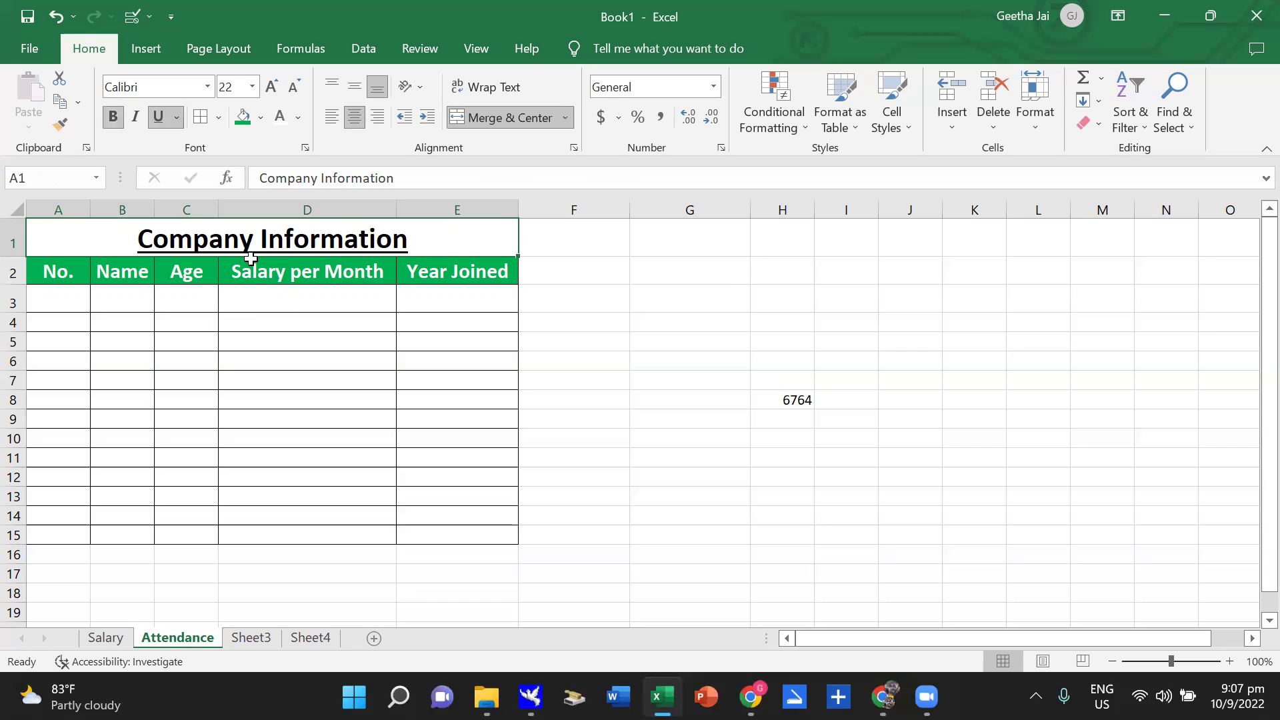
{"action": "left_click", "coordinate": [13, 272]}
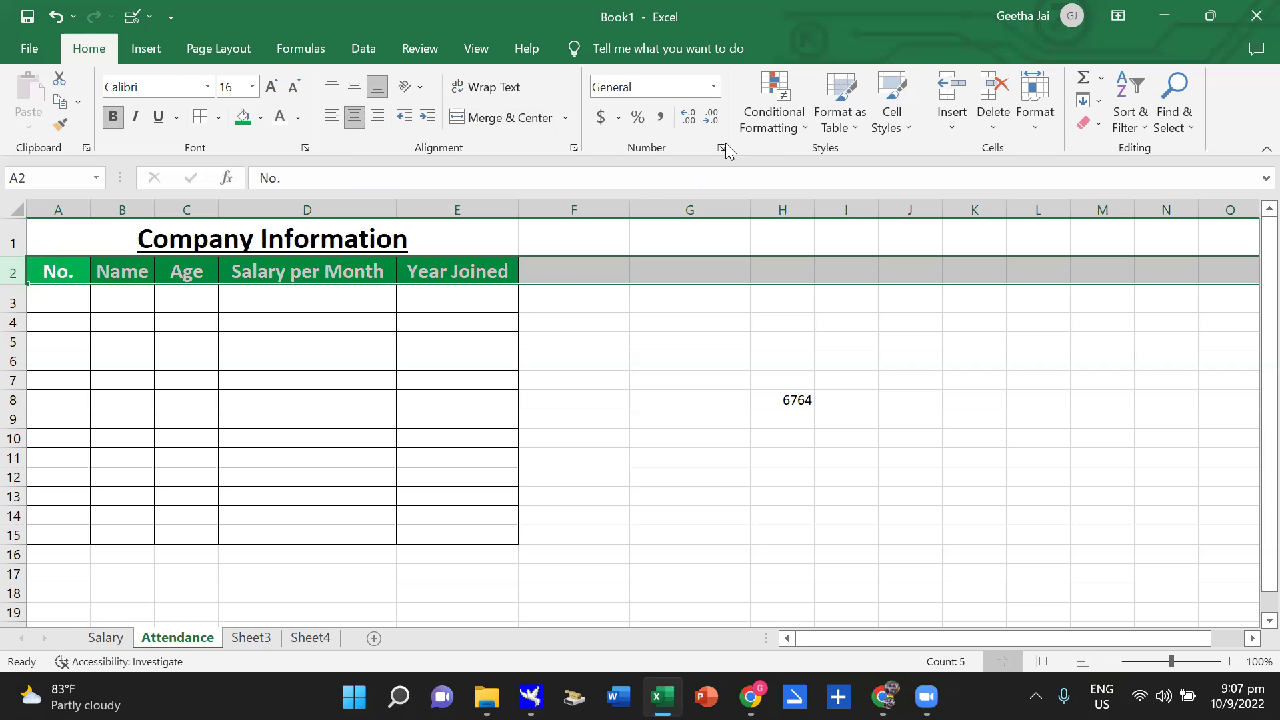
Insert a blank row above the headers so the No. header moves to A3.
{"action": "left_click", "coordinate": [952, 107]}
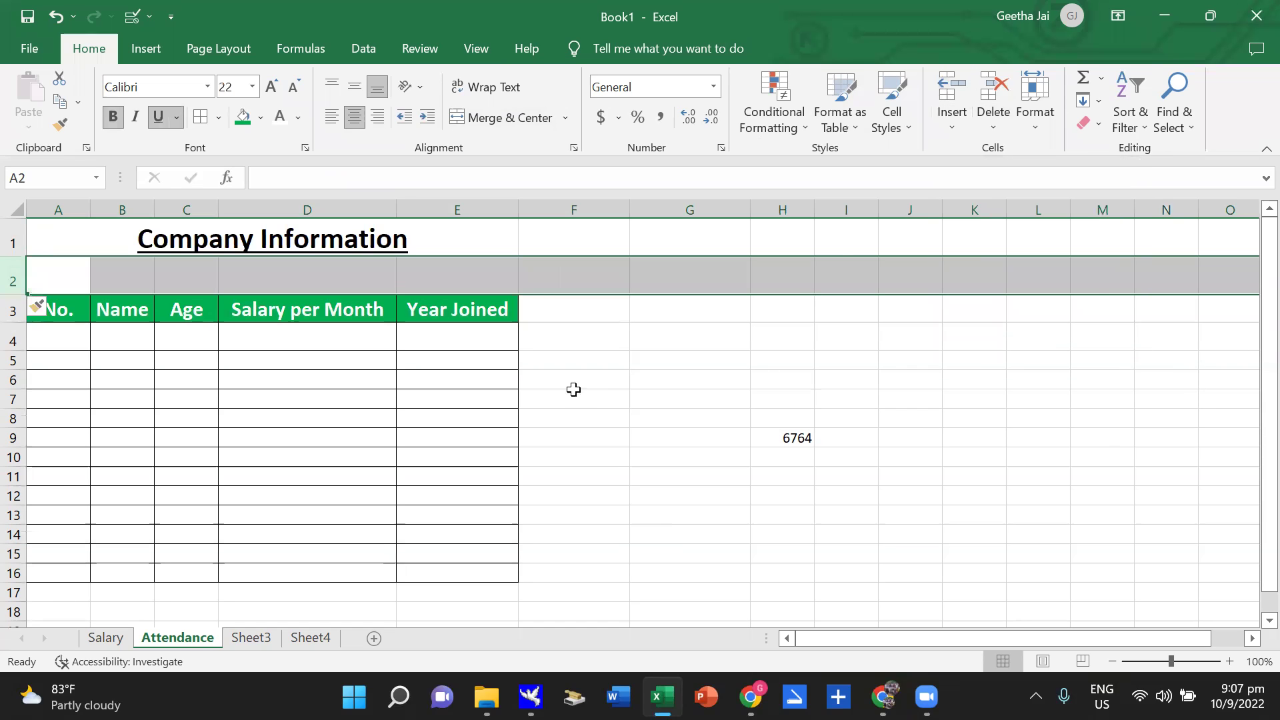
{"action": "left_click", "coordinate": [644, 399]}
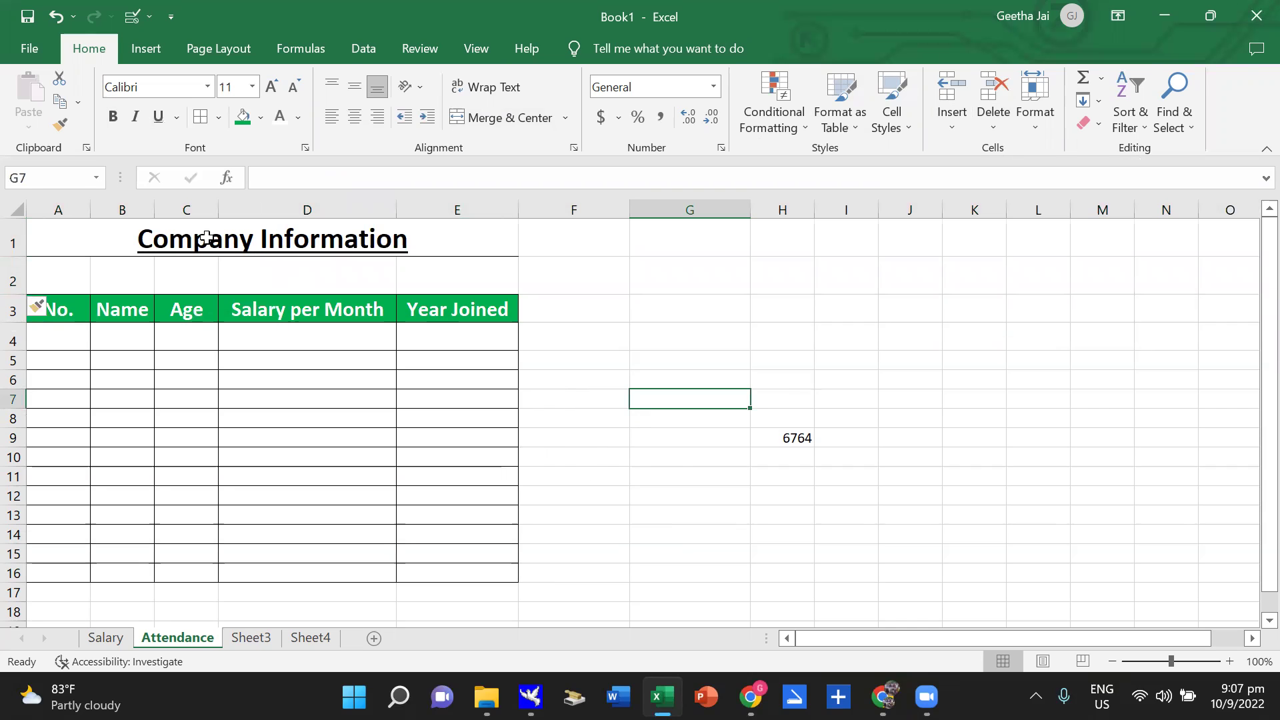
{"action": "left_click", "coordinate": [847, 308]}
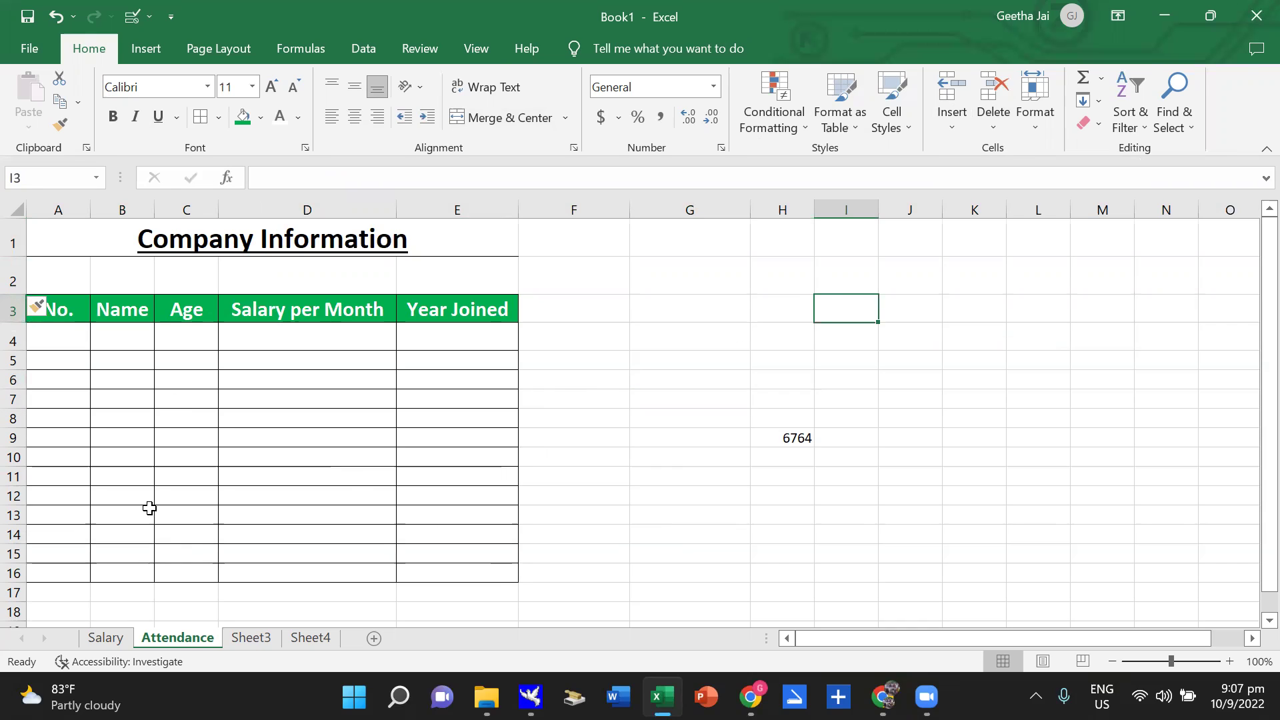
{"action": "left_click", "coordinate": [37, 342]}
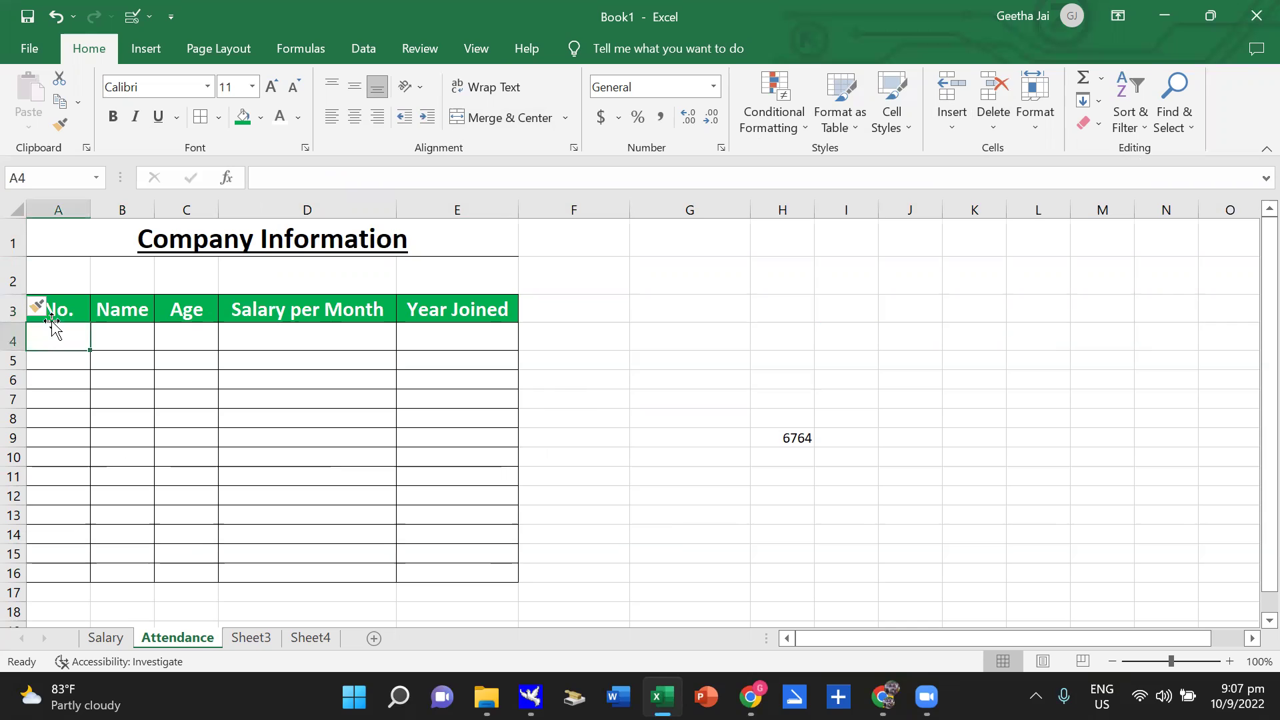
{"action": "left_click", "coordinate": [63, 270]}
{"action": "left_click", "coordinate": [57, 307]}
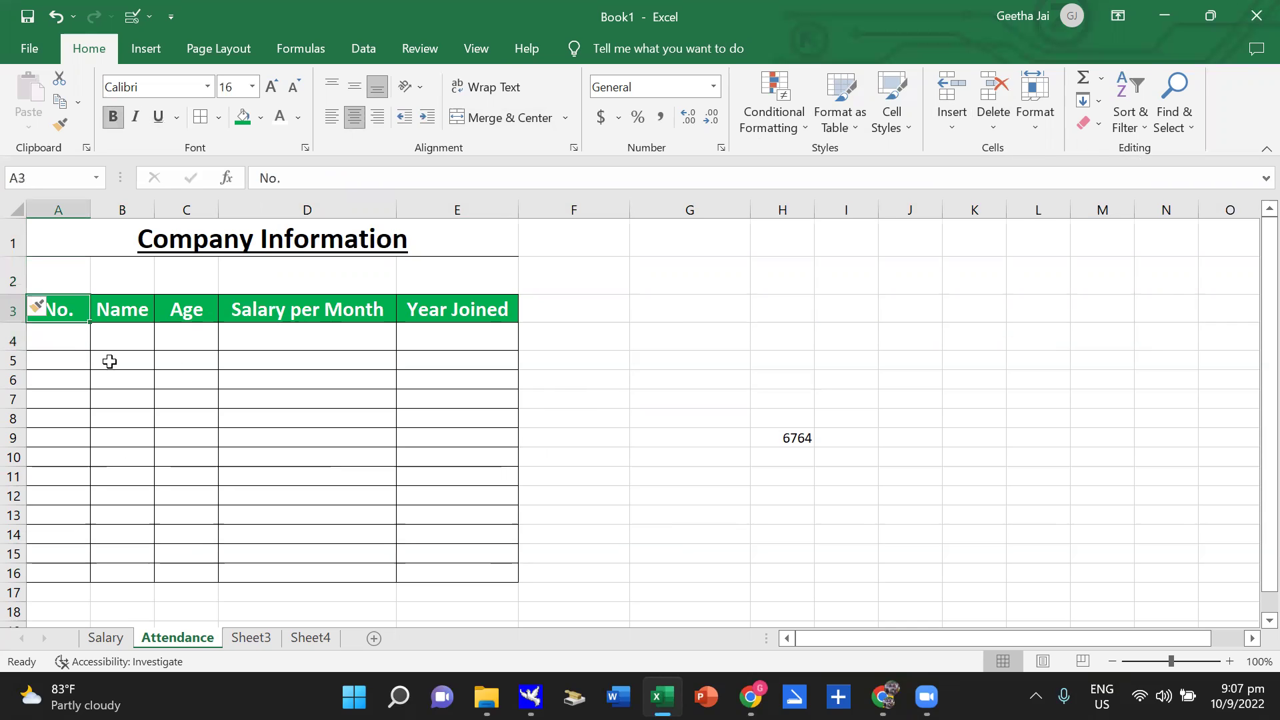
{"action": "left_click", "coordinate": [675, 346]}
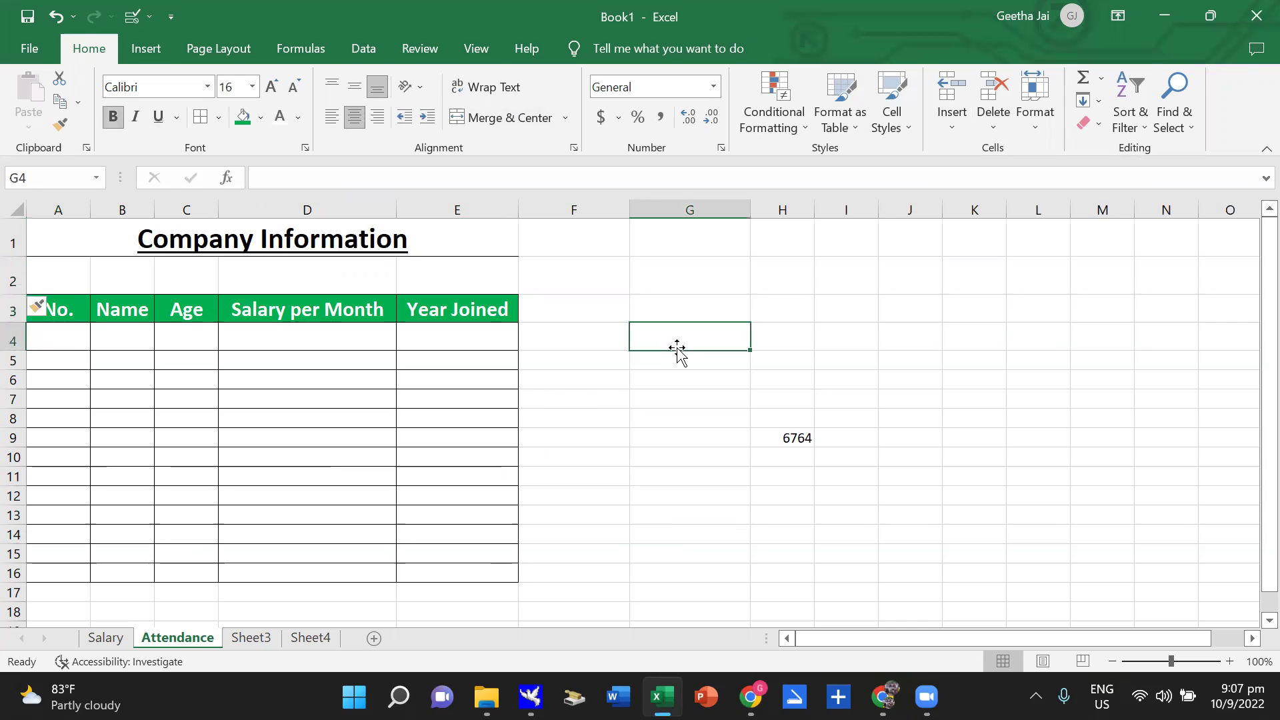
{"action": "left_click", "coordinate": [595, 394]}
{"action": "left_click", "coordinate": [115, 267]}
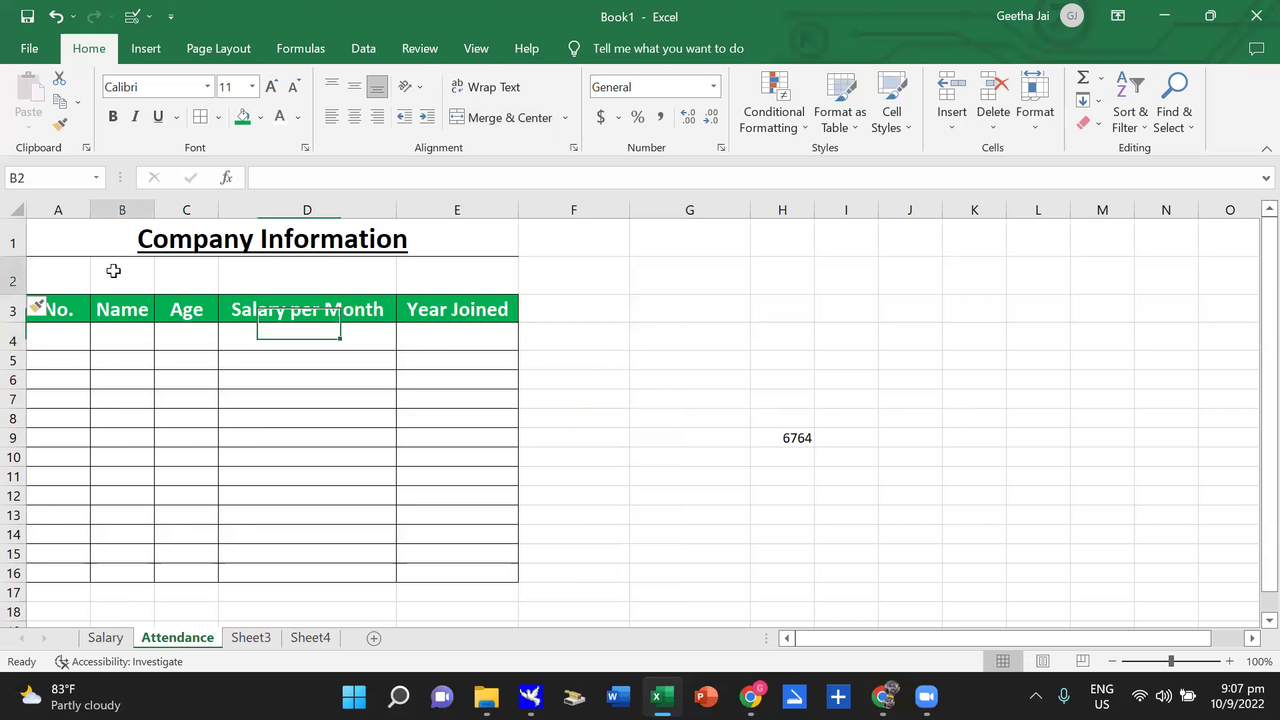
{"action": "left_click", "coordinate": [52, 312]}
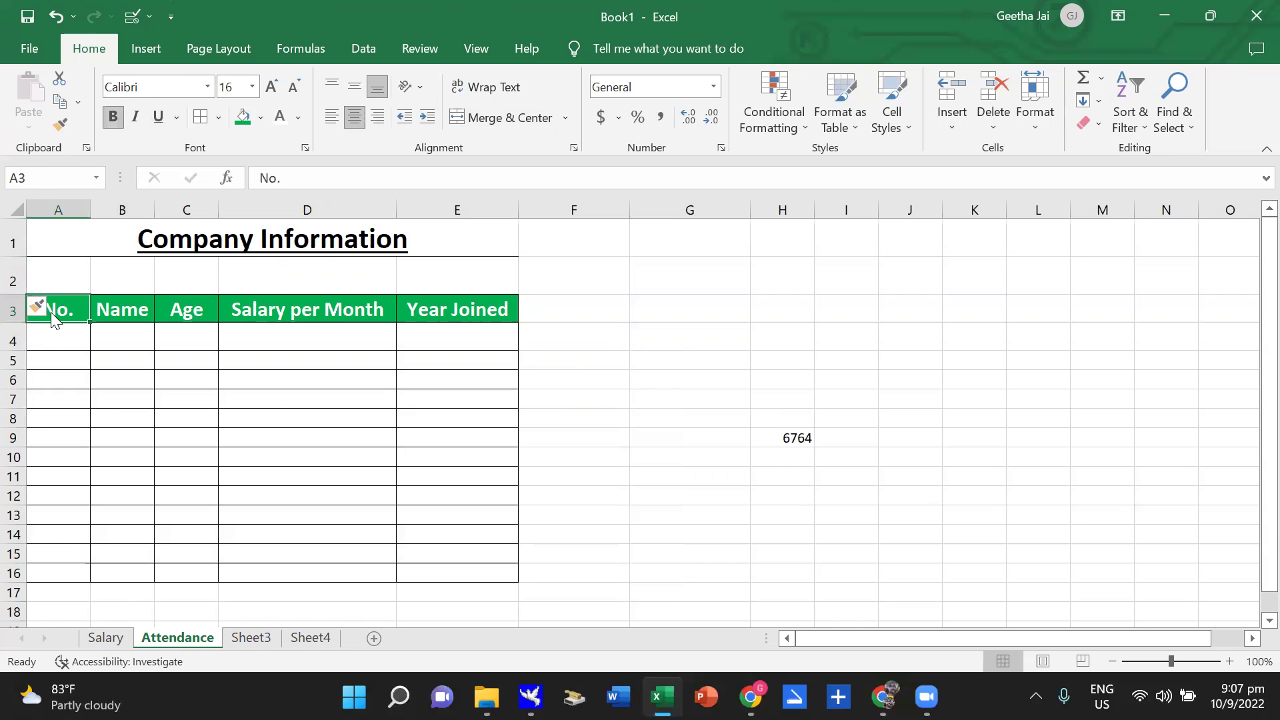
{"action": "right_click", "coordinate": [53, 319]}
{"action": "key", "text": "Escape"}
{"action": "left_click", "coordinate": [53, 308]}
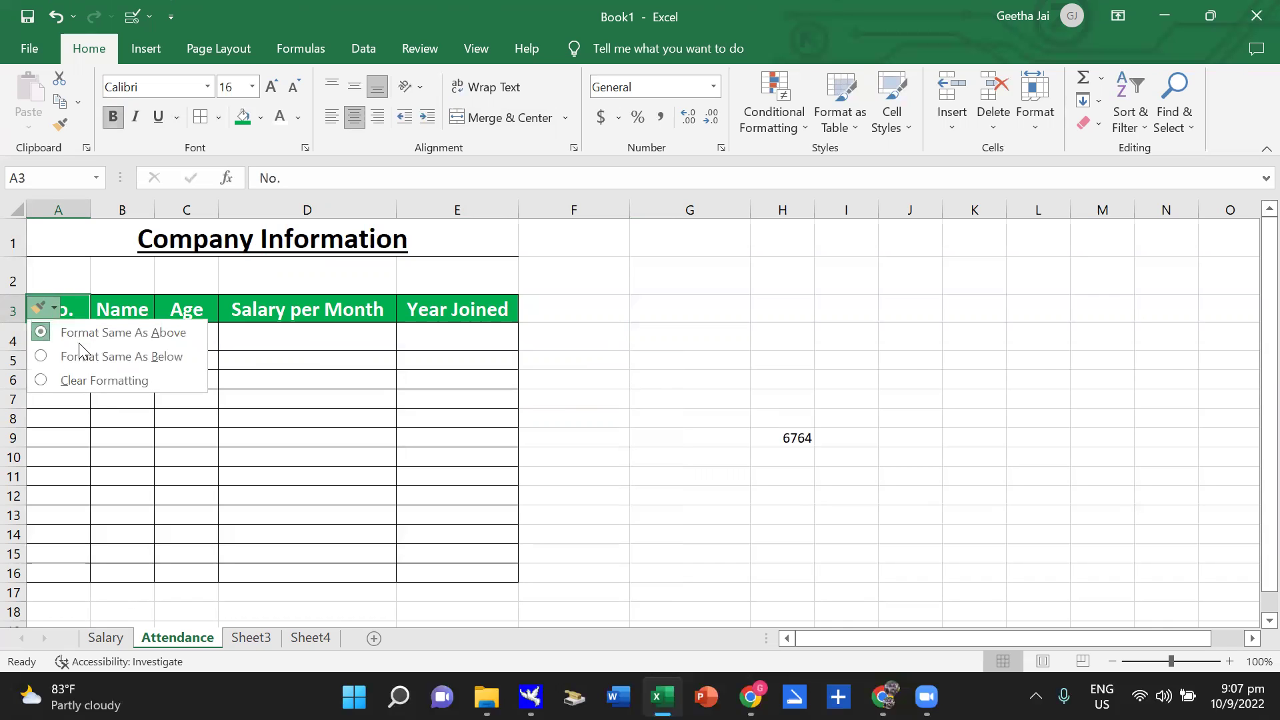
{"action": "left_click", "coordinate": [85, 387]}
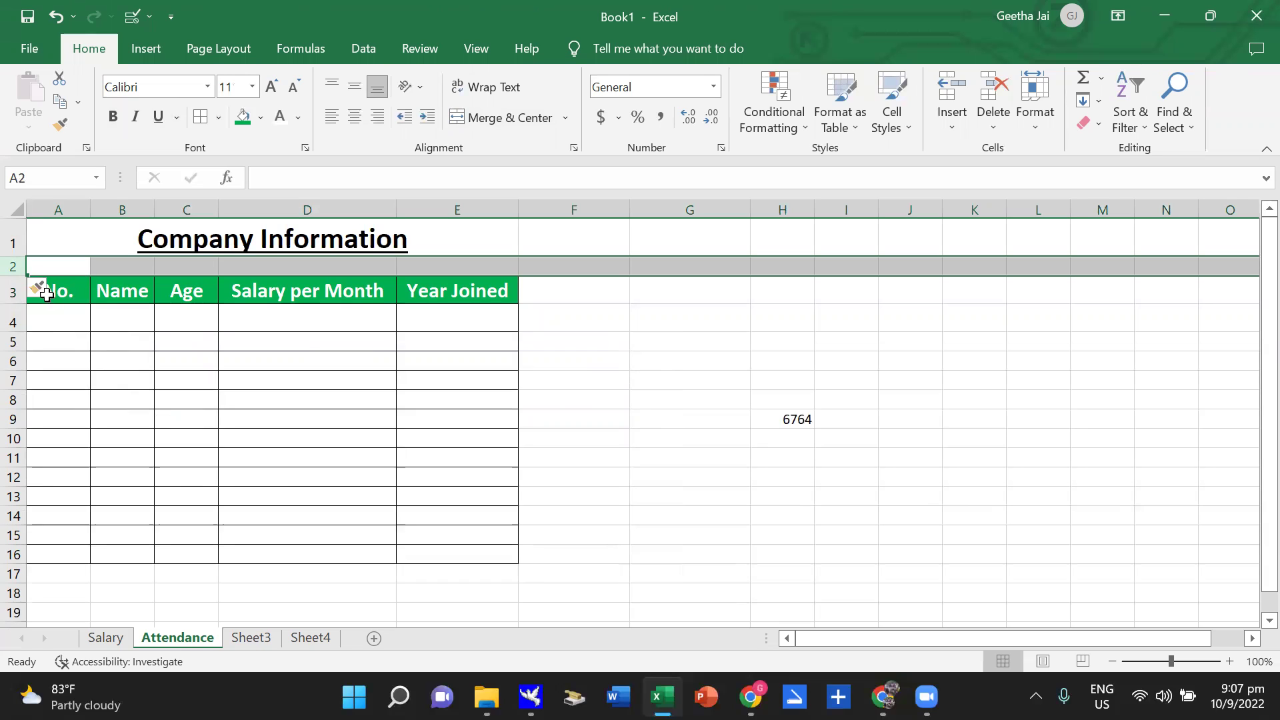
{"action": "left_click", "coordinate": [52, 291]}
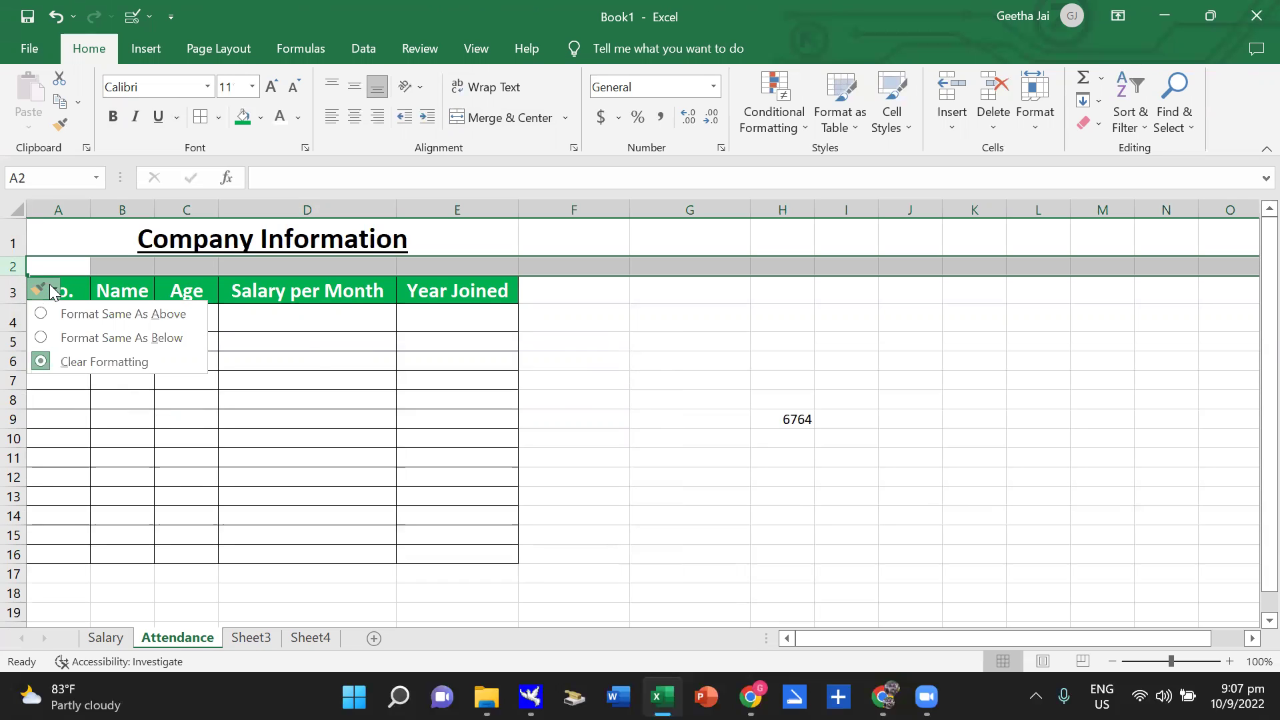
{"action": "left_click", "coordinate": [73, 315]}
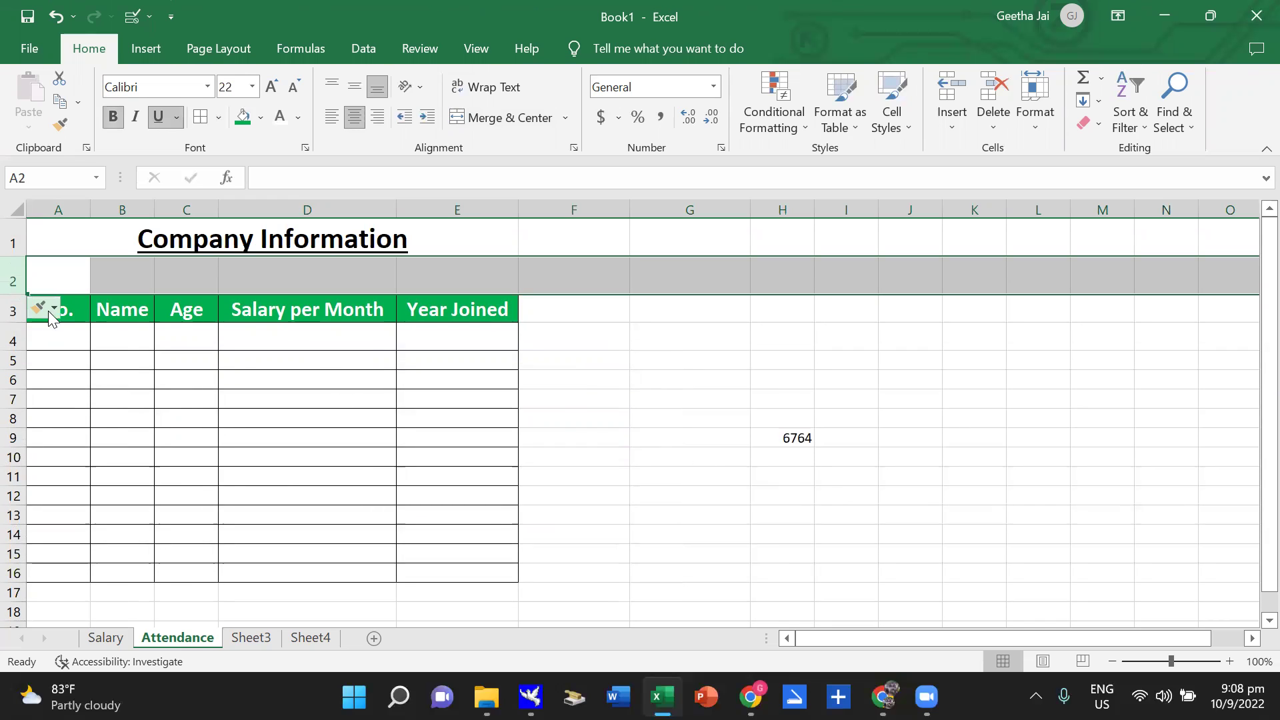
{"action": "left_click", "coordinate": [52, 308]}
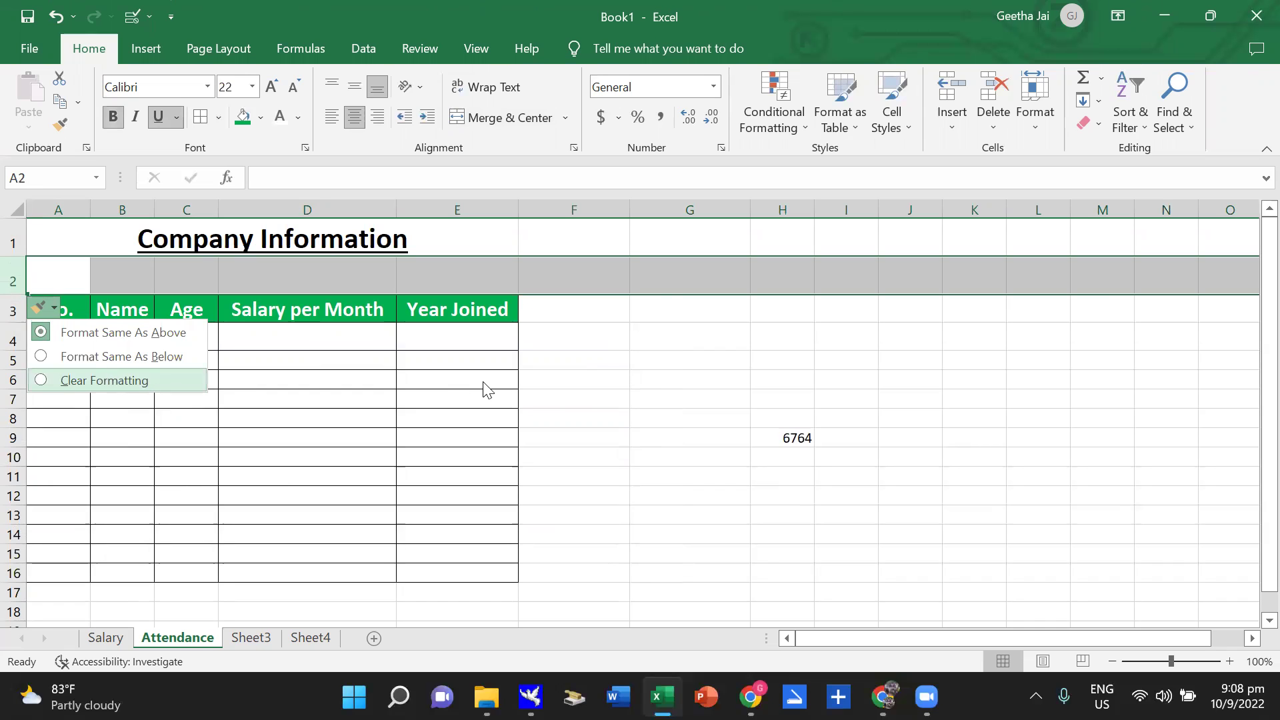
{"action": "left_click", "coordinate": [572, 361]}
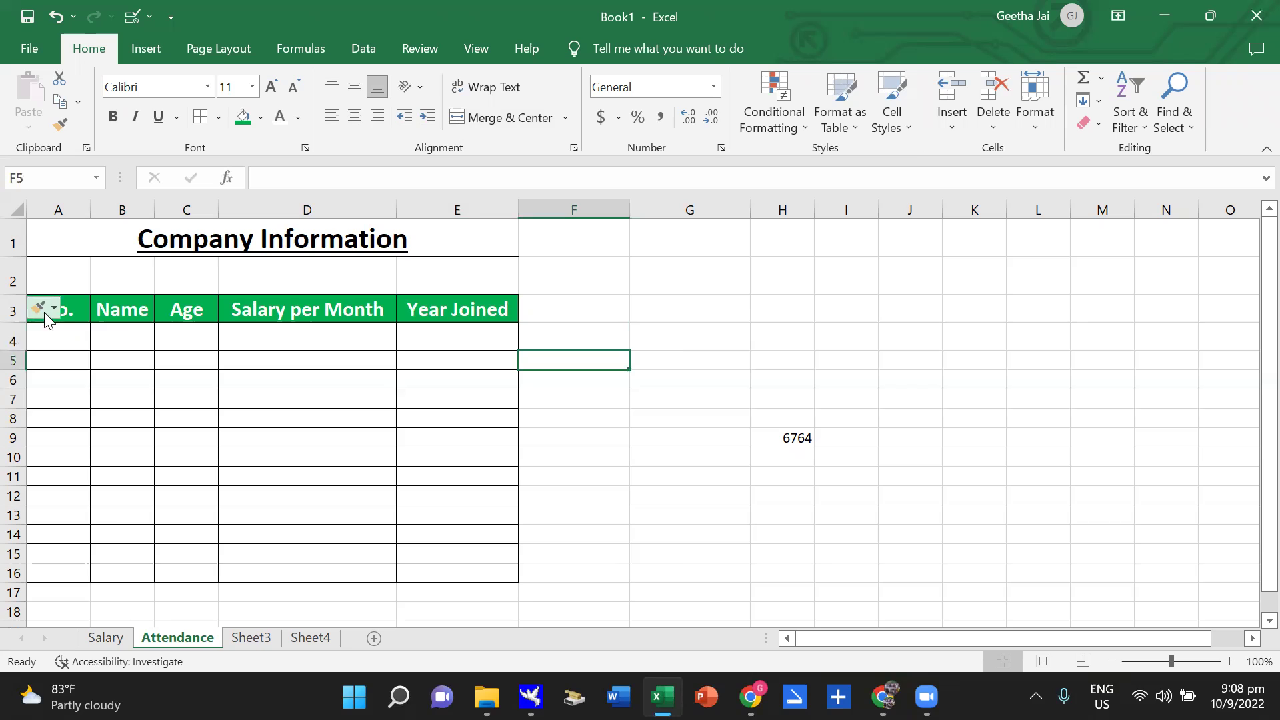
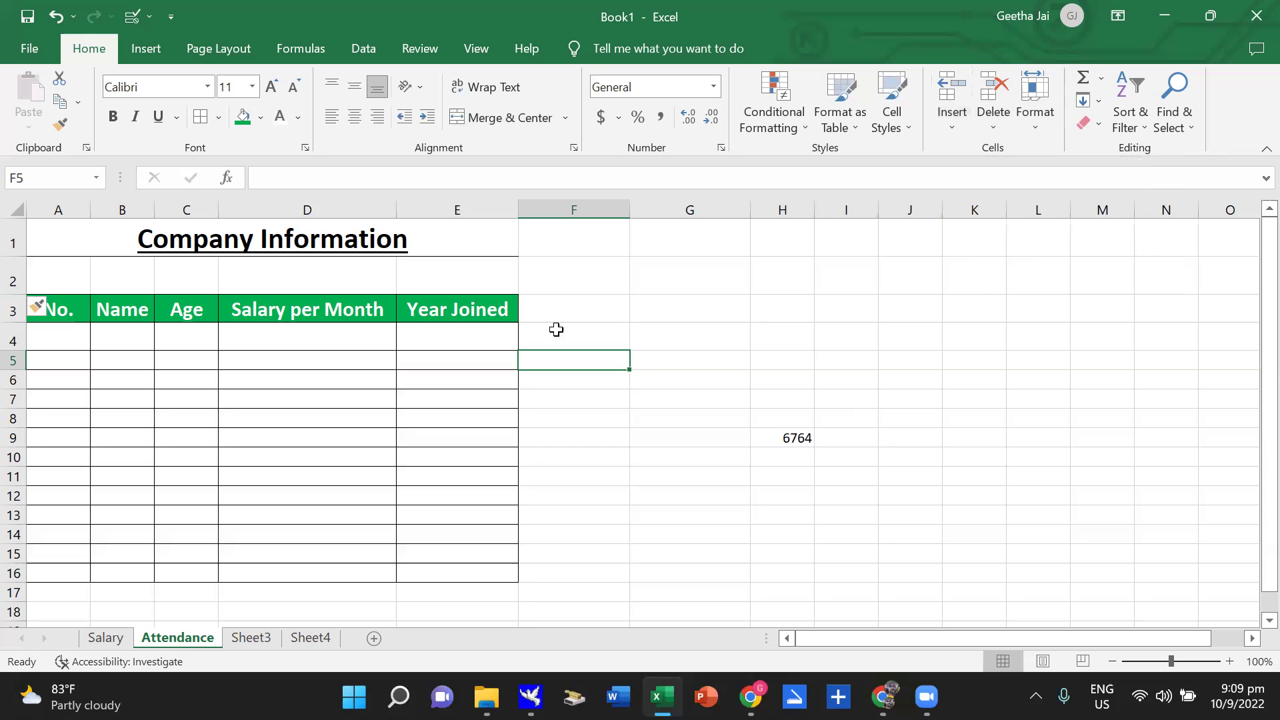
Insert a blank sheet column at E, just before the Year Joined column.
{"action": "left_click", "coordinate": [446, 310]}
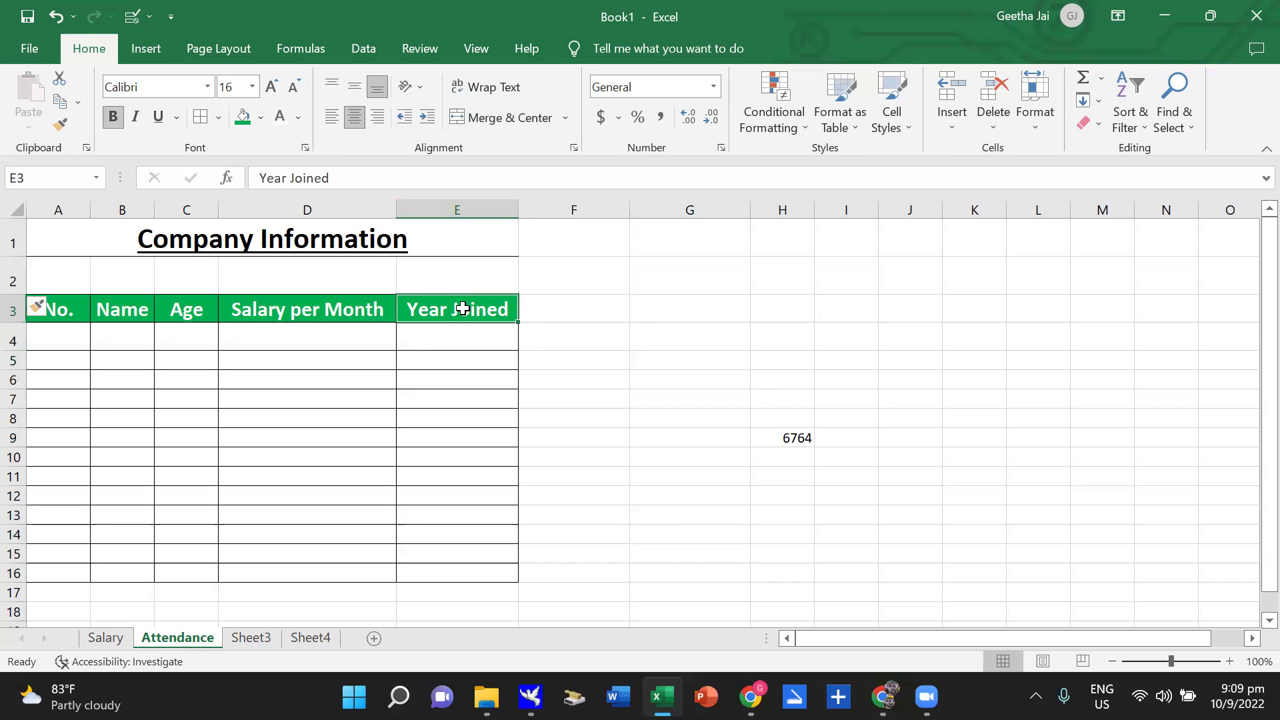
{"action": "left_click", "coordinate": [955, 123]}
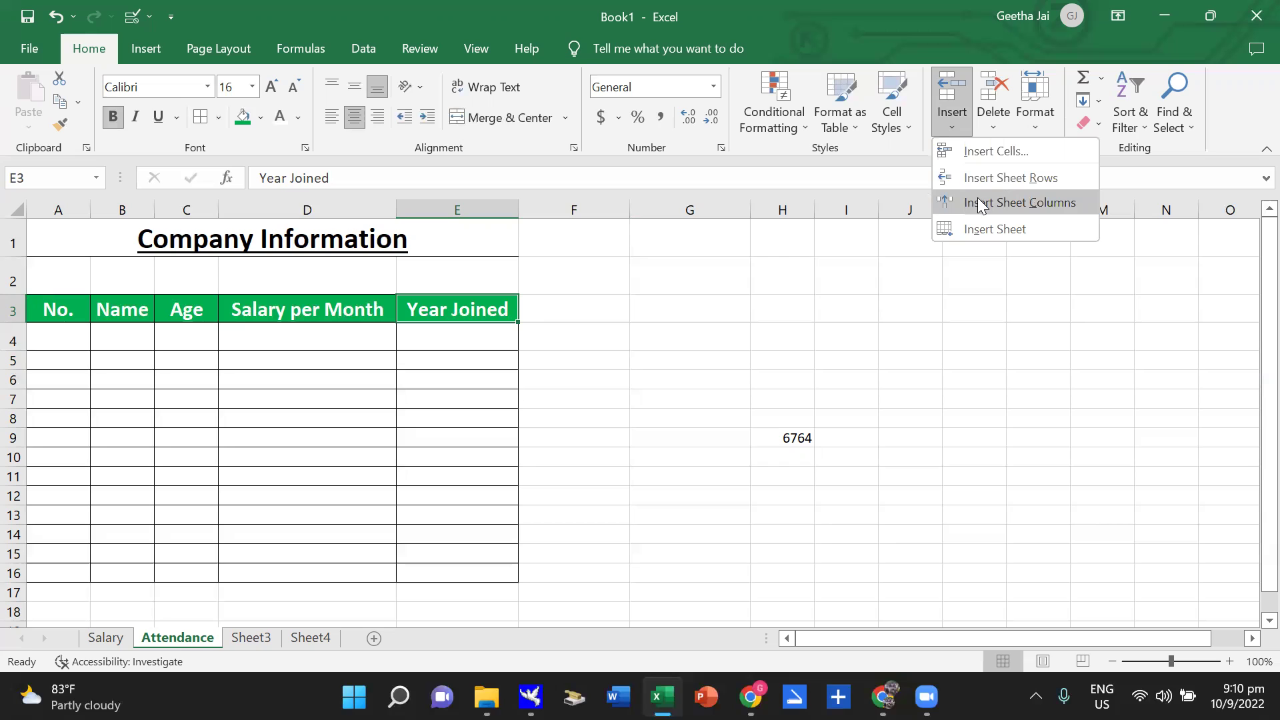
{"action": "left_click", "coordinate": [980, 206]}
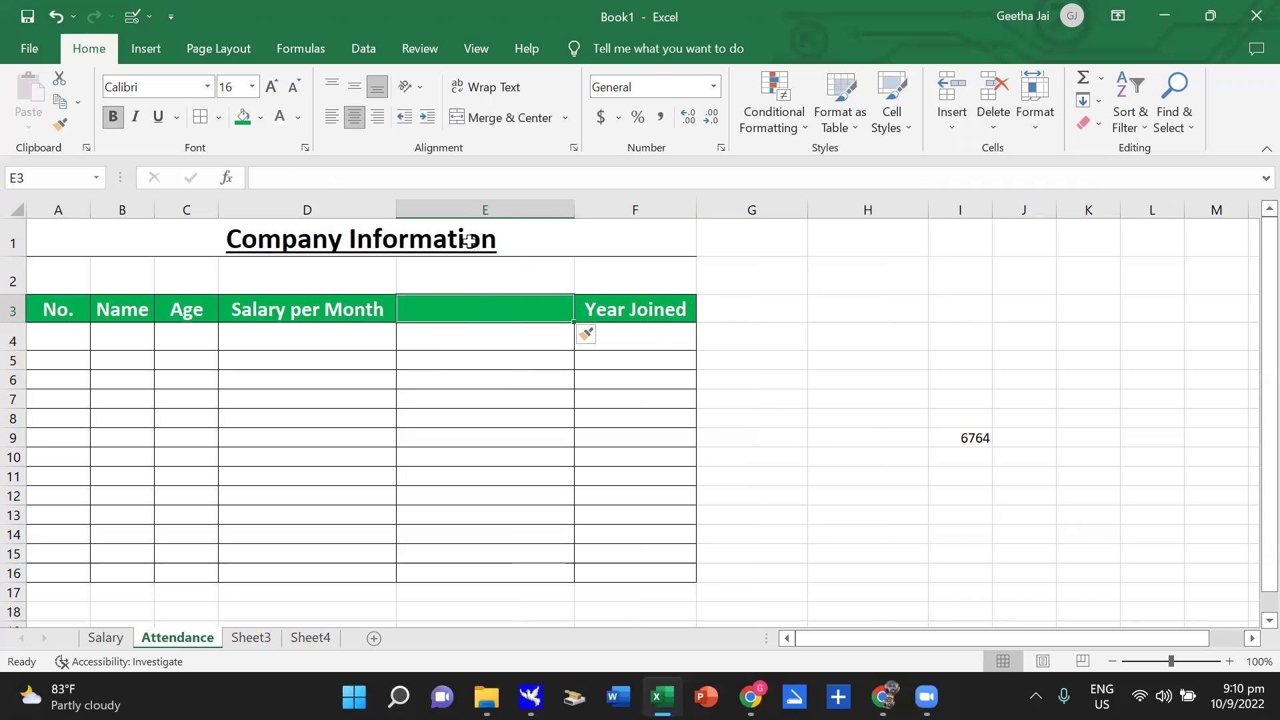
Insert a second blank sheet column at column E.
{"action": "left_click", "coordinate": [14, 276]}
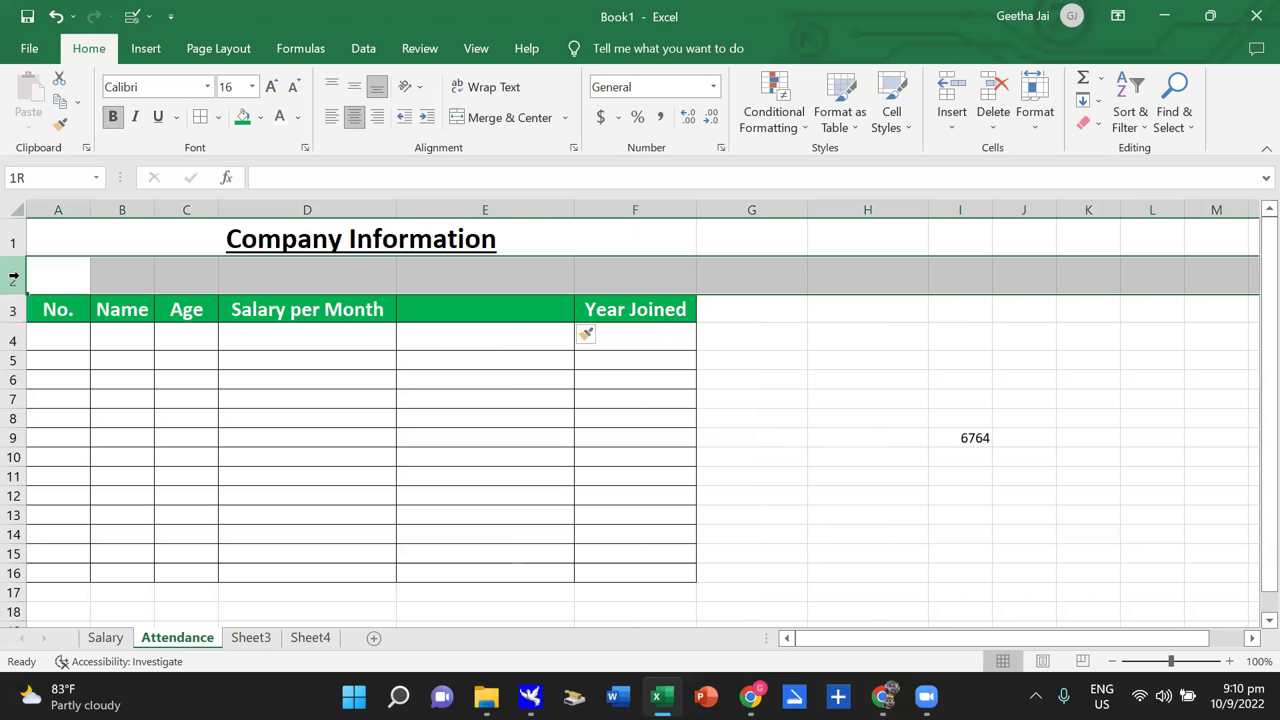
{"action": "left_click", "coordinate": [896, 374]}
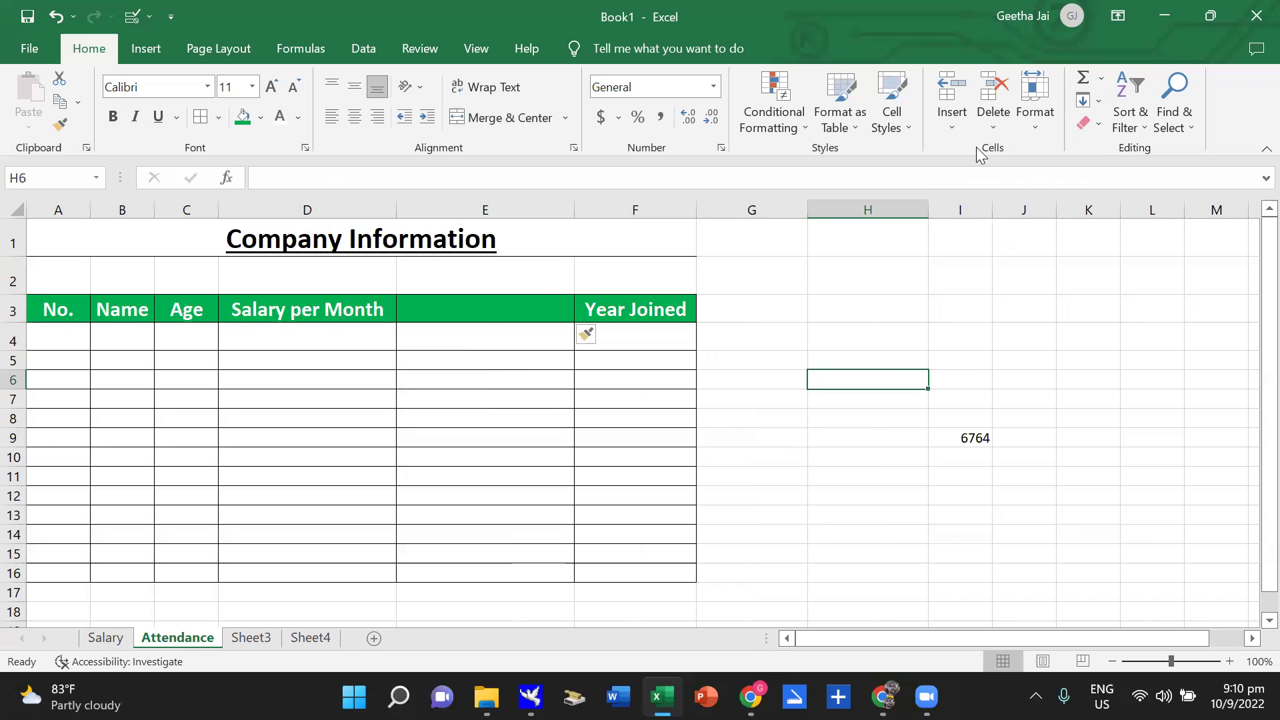
{"action": "left_click", "coordinate": [538, 298]}
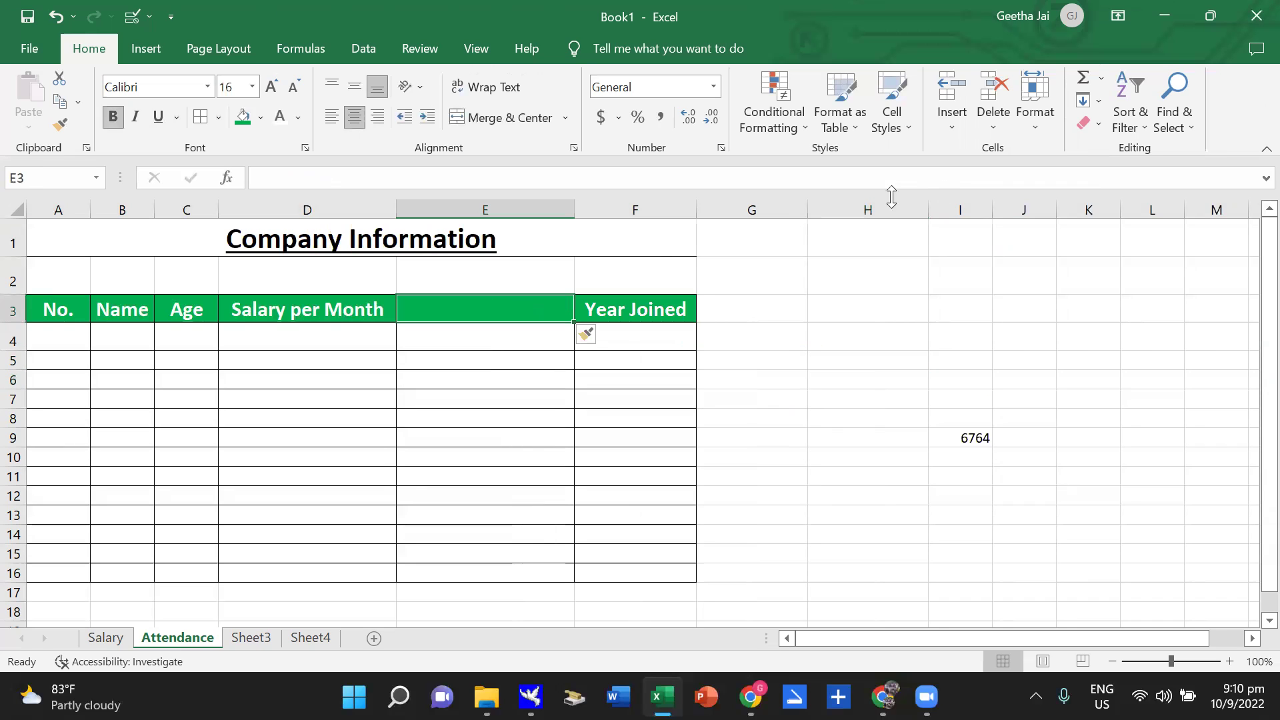
{"action": "left_click", "coordinate": [956, 126]}
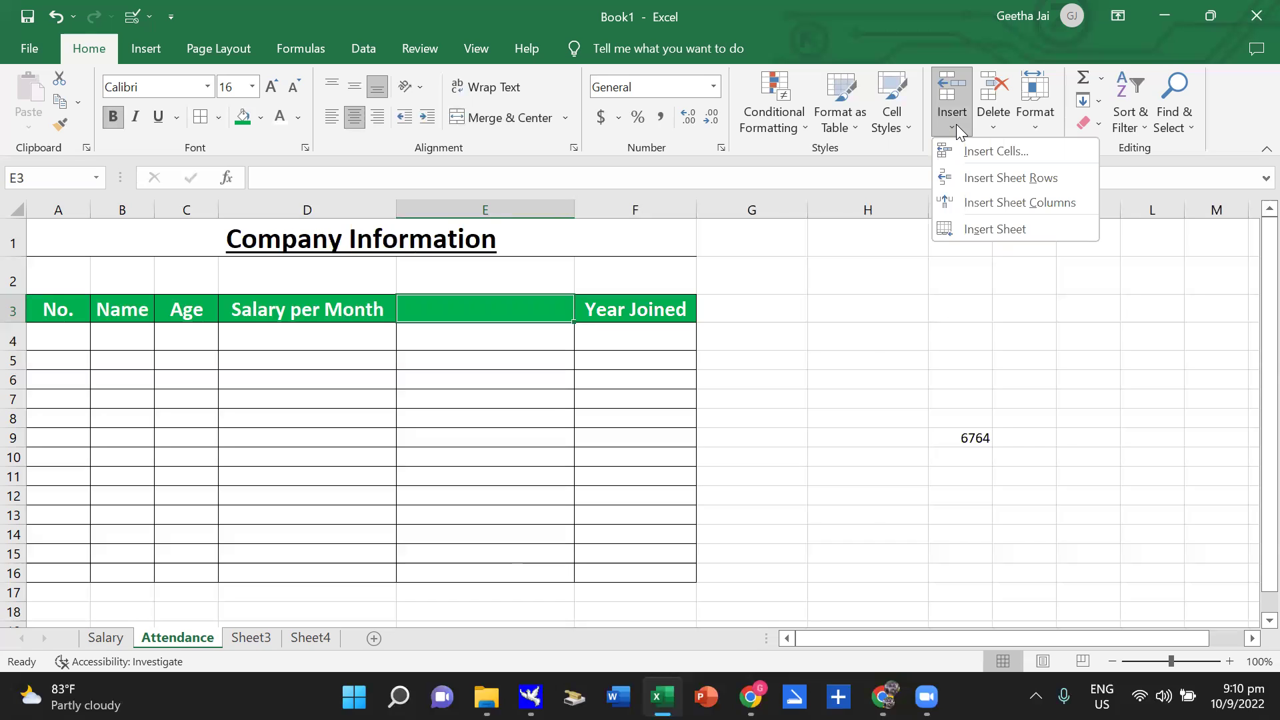
{"action": "left_click", "coordinate": [975, 202]}
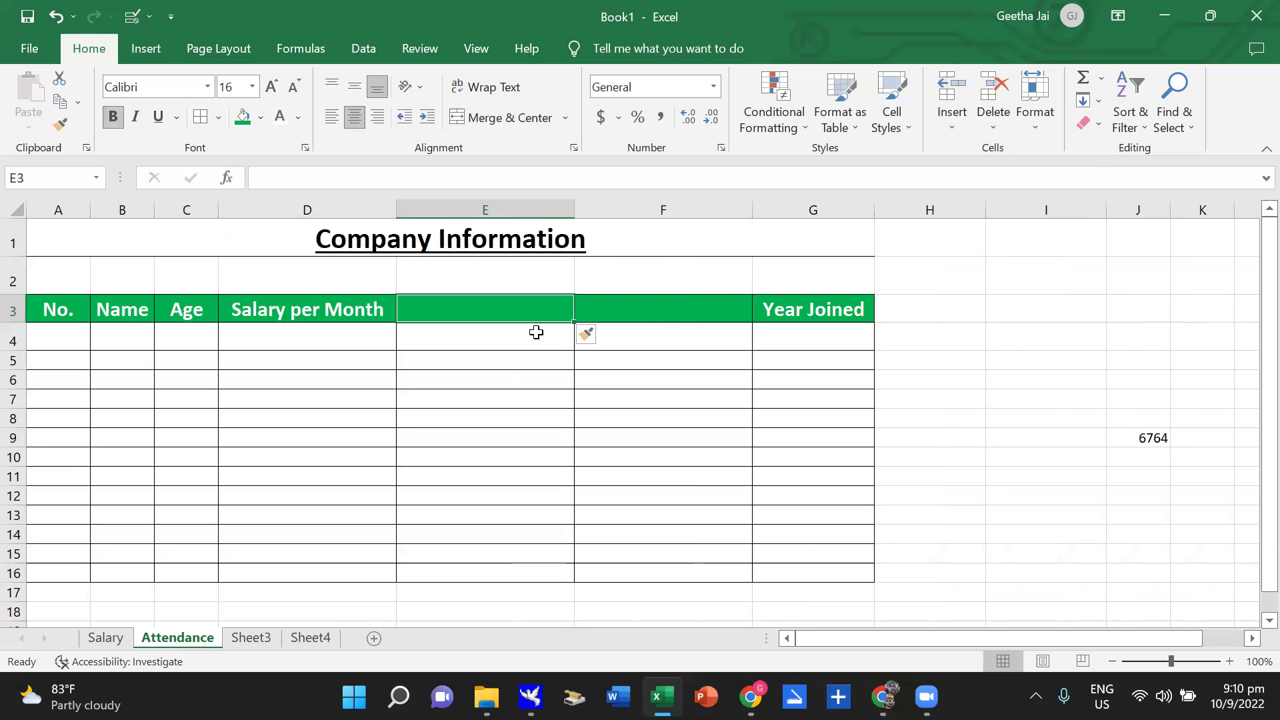
Insert three more blank columns across E3:G3, before Year Joined.
{"action": "left_click", "coordinate": [651, 266]}
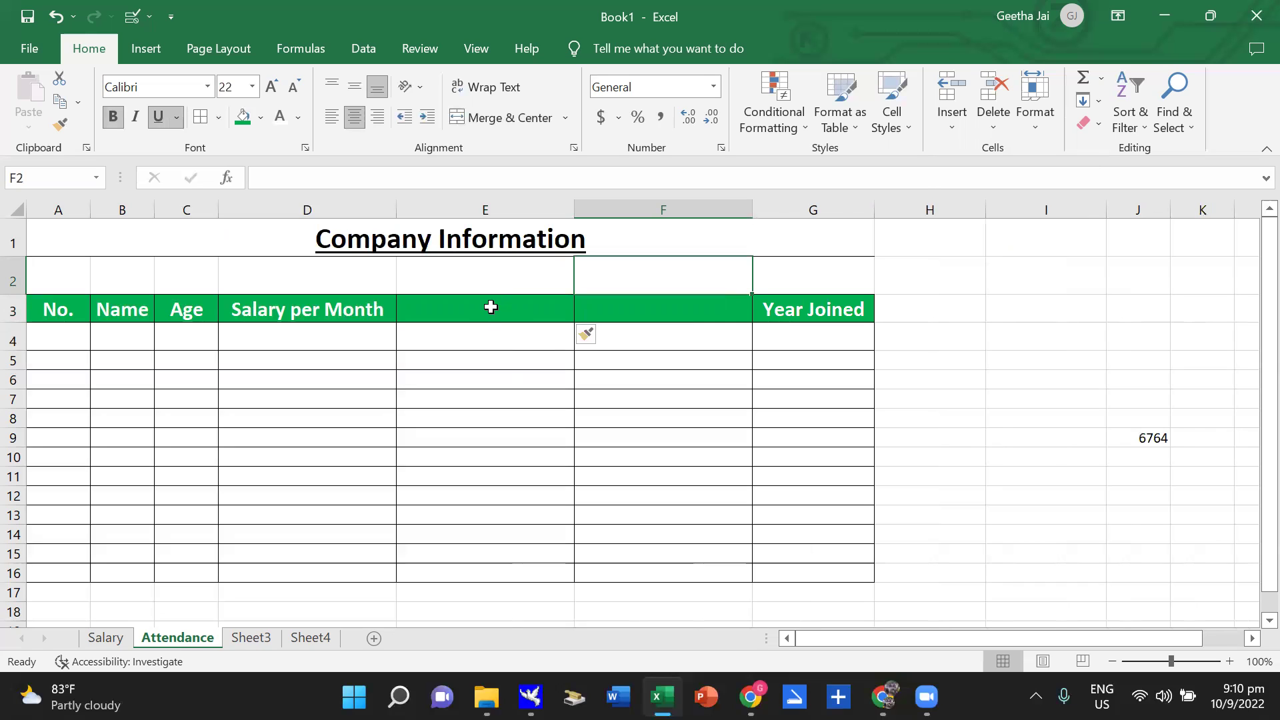
{"action": "left_click", "coordinate": [494, 306]}
{"action": "left_click_drag", "start_coordinate": [568, 308], "coordinate": [775, 309]}
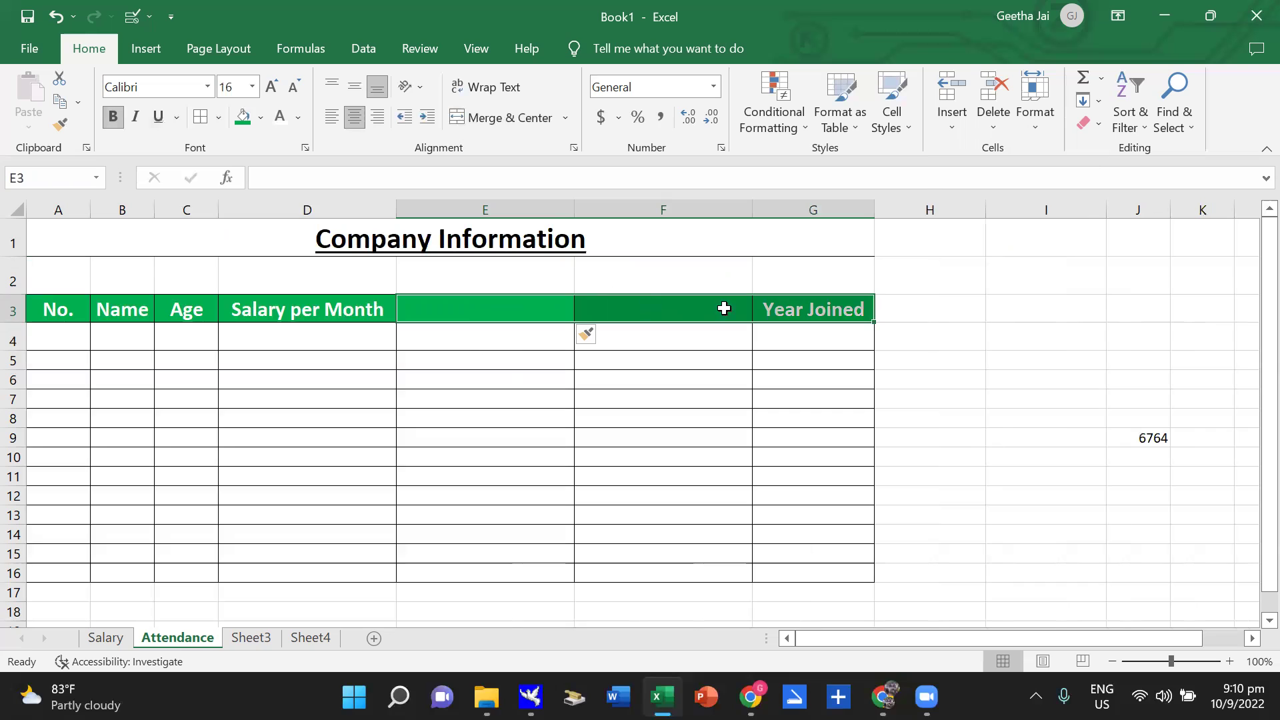
{"action": "left_click", "coordinate": [951, 126]}
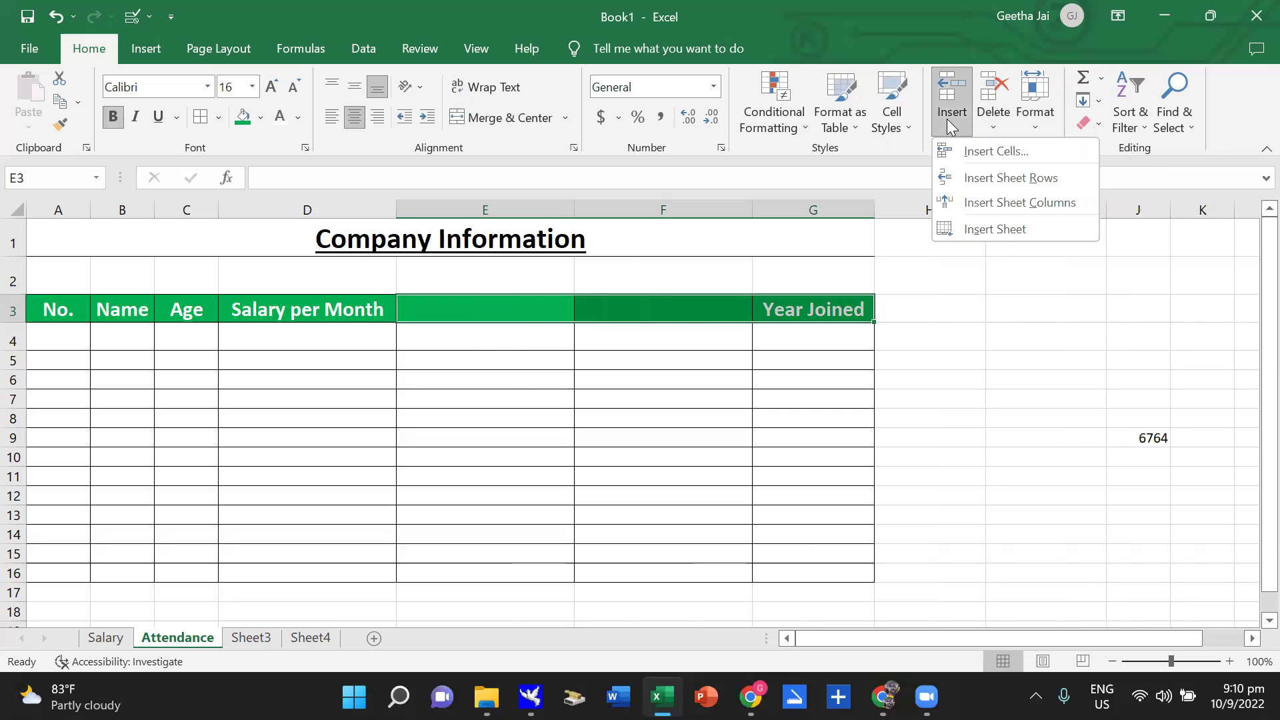
{"action": "left_click", "coordinate": [962, 204]}
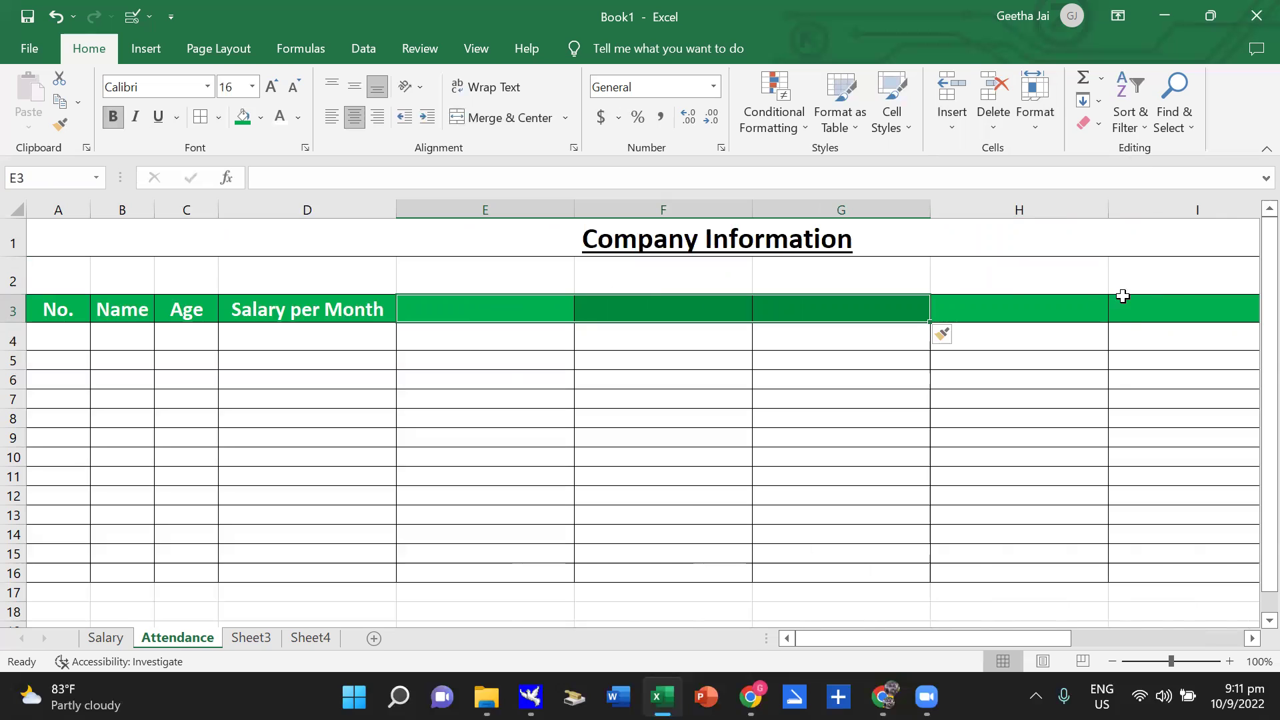
Delete the blank columns selected across row 3's empty header cells.
{"action": "left_click_drag", "start_coordinate": [1066, 637], "coordinate": [1230, 637]}
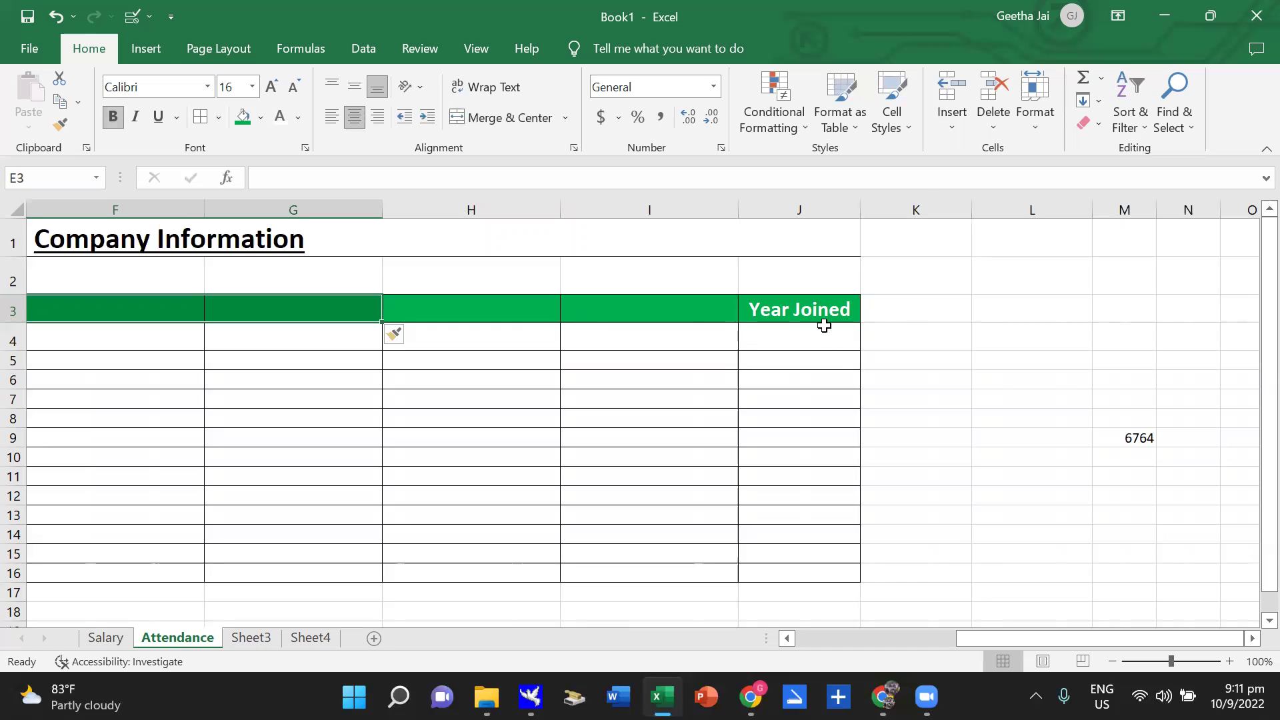
{"action": "left_click", "coordinate": [669, 309]}
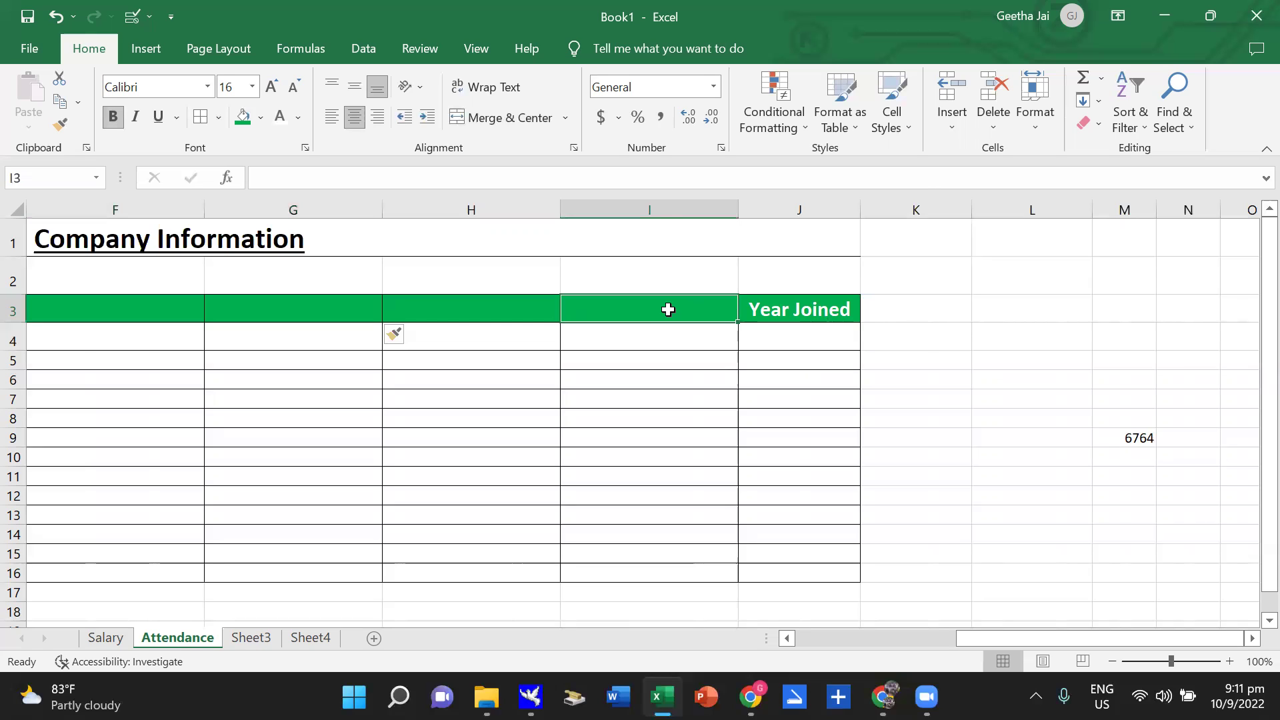
{"action": "mouse_move", "coordinate": [644, 311]}
{"action": "left_mouse_down"}
{"action": "mouse_move", "coordinate": [250, 320]}
{"action": "mouse_move", "coordinate": [126, 307]}
{"action": "left_mouse_up"}
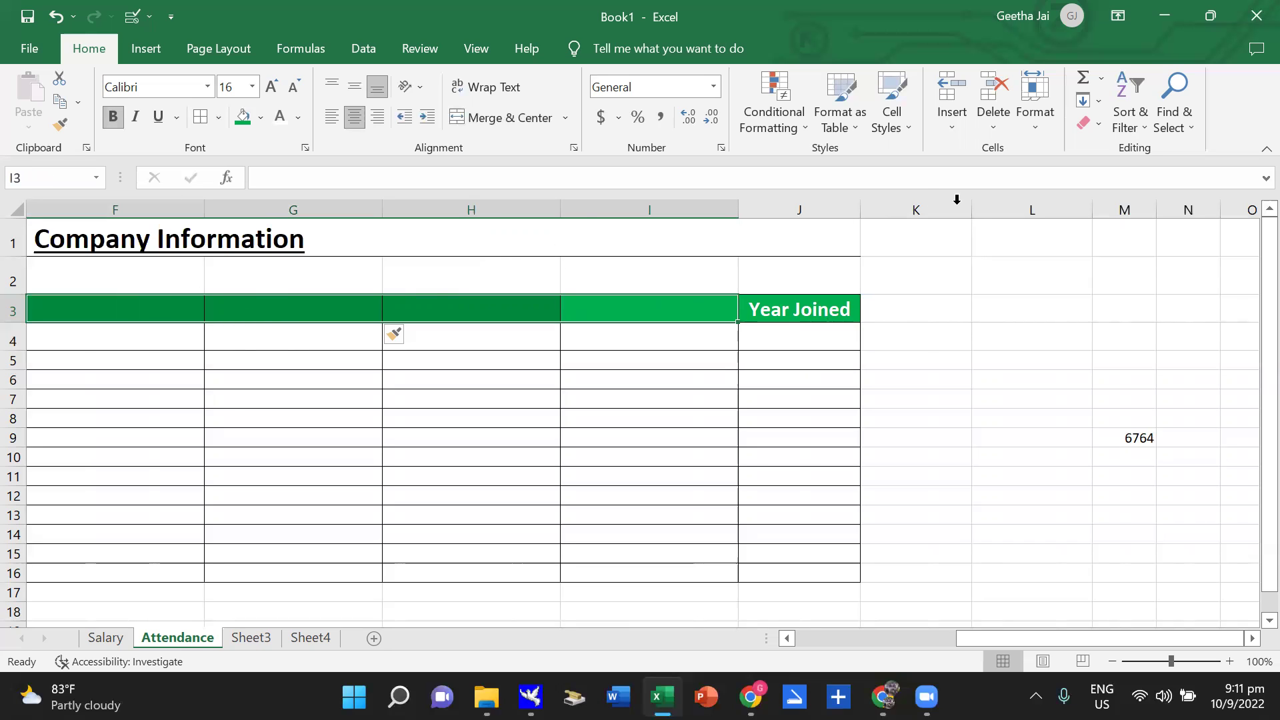
{"action": "left_click", "coordinate": [994, 122]}
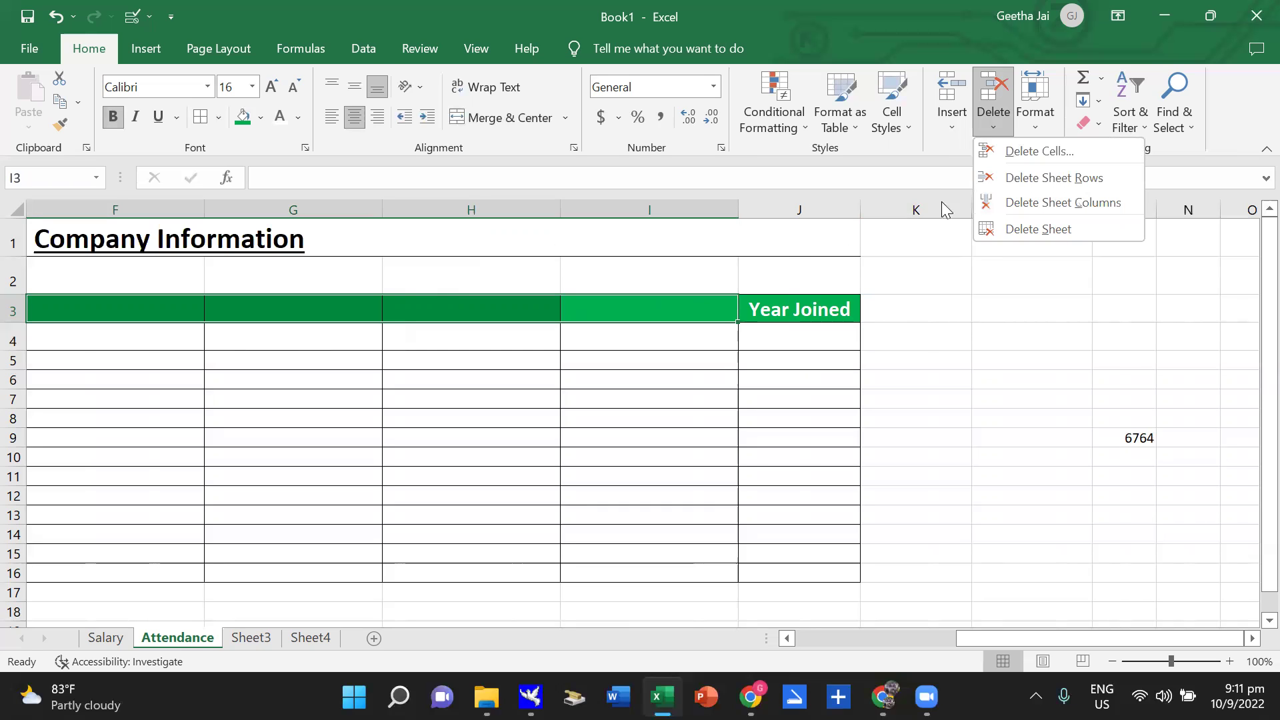
{"action": "left_click", "coordinate": [1027, 202]}
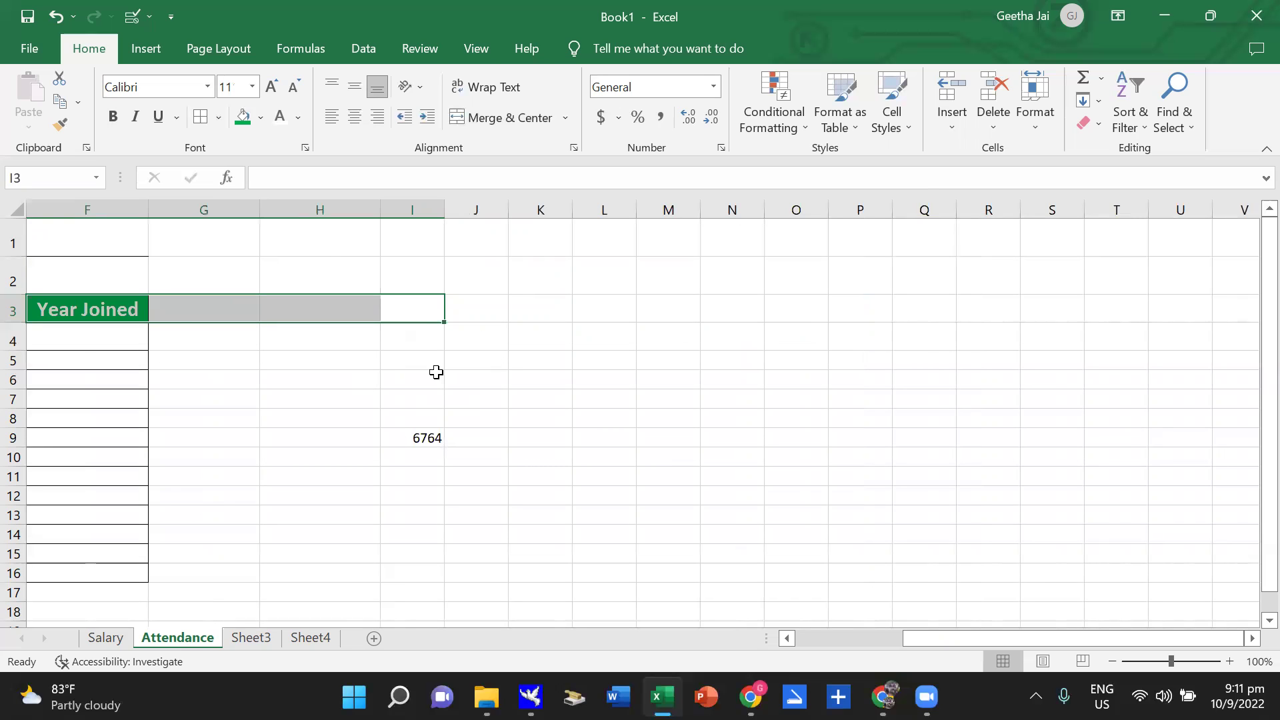
Delete the last remaining blank column E.
{"action": "key", "text": "Left"}
{"action": "key", "text": "Left"}
{"action": "key", "text": "Left"}
{"action": "key", "text": "Left"}
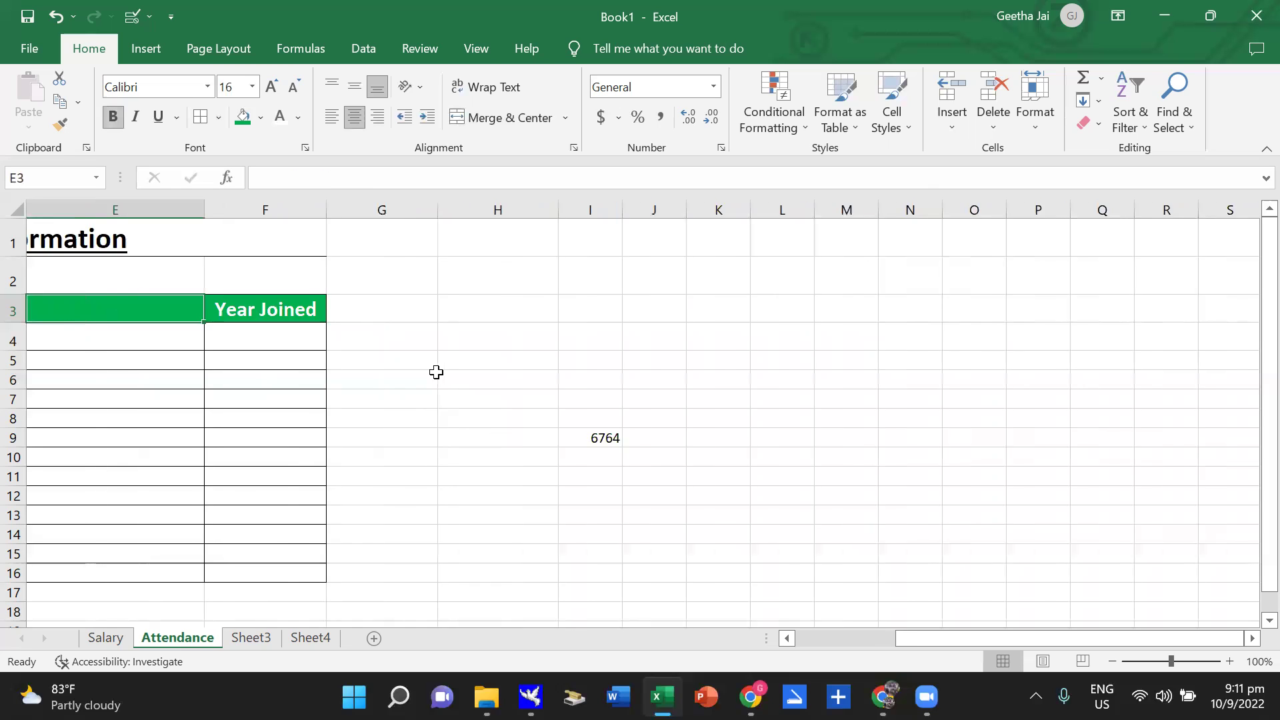
{"action": "key", "text": "Left"}
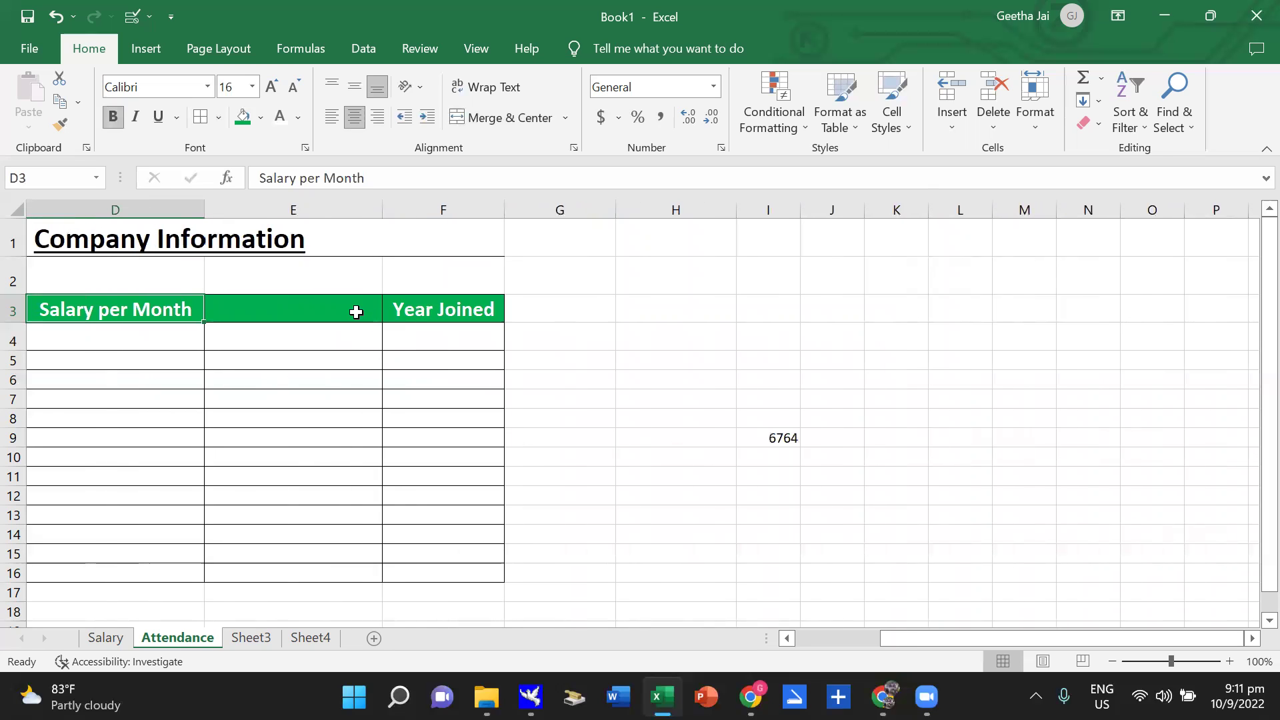
{"action": "left_click", "coordinate": [356, 312]}
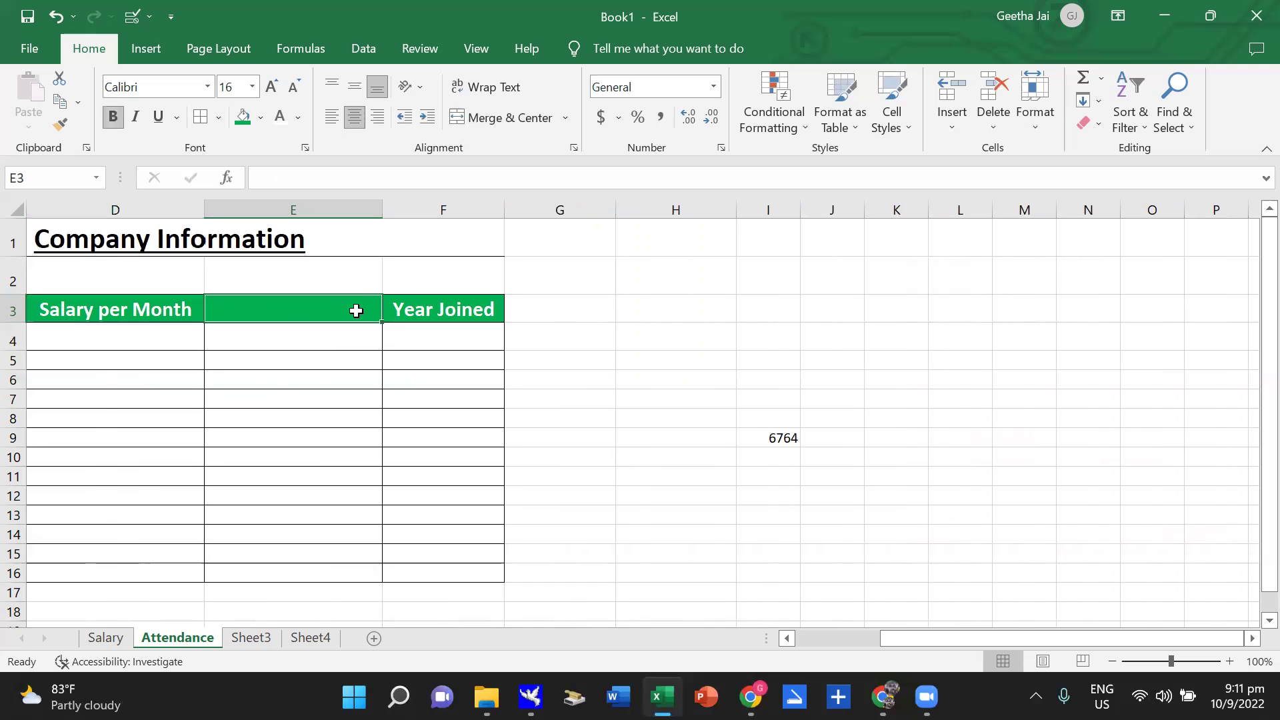
{"action": "left_click", "coordinate": [1009, 131]}
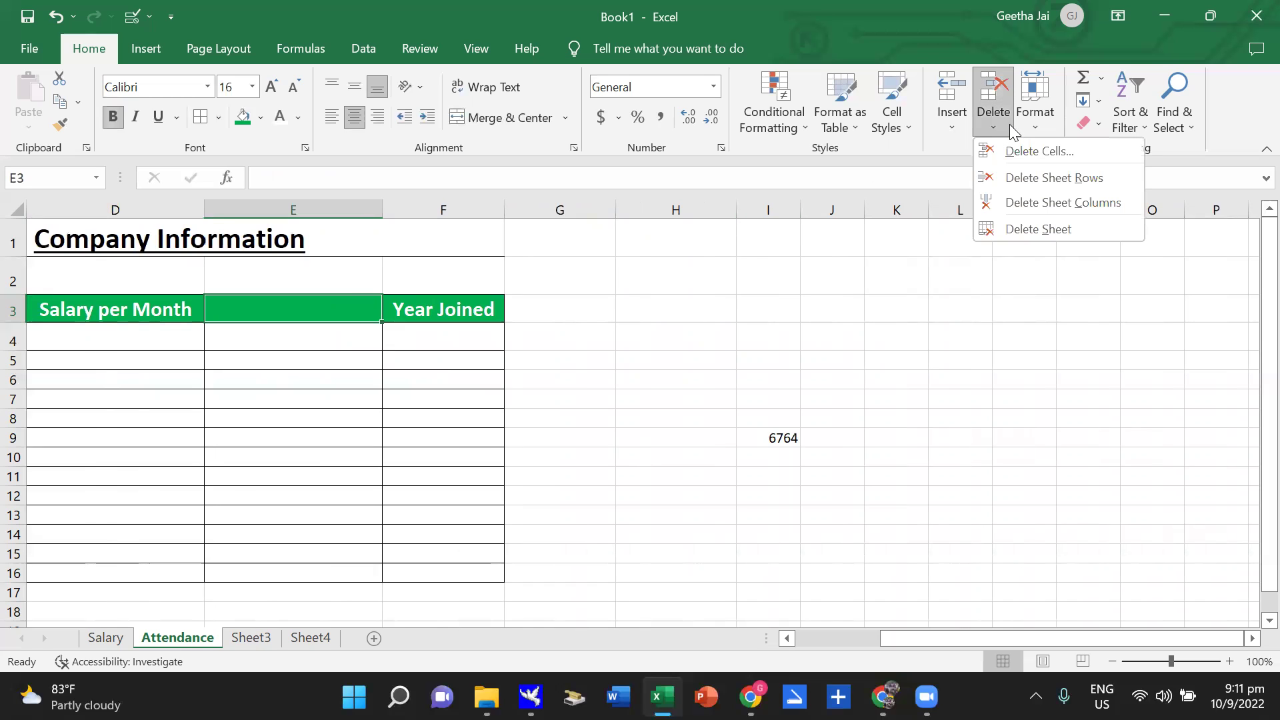
{"action": "left_click", "coordinate": [1050, 204]}
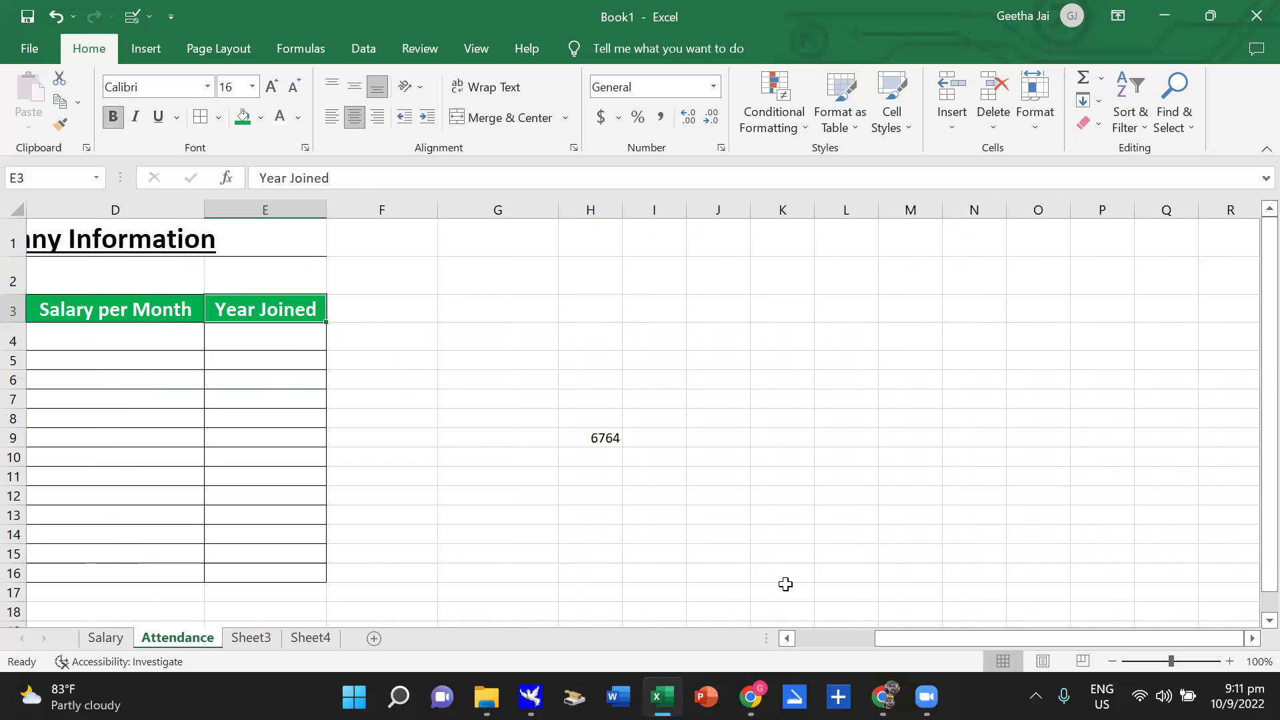
{"action": "left_click_drag", "start_coordinate": [1149, 638], "coordinate": [1069, 639]}
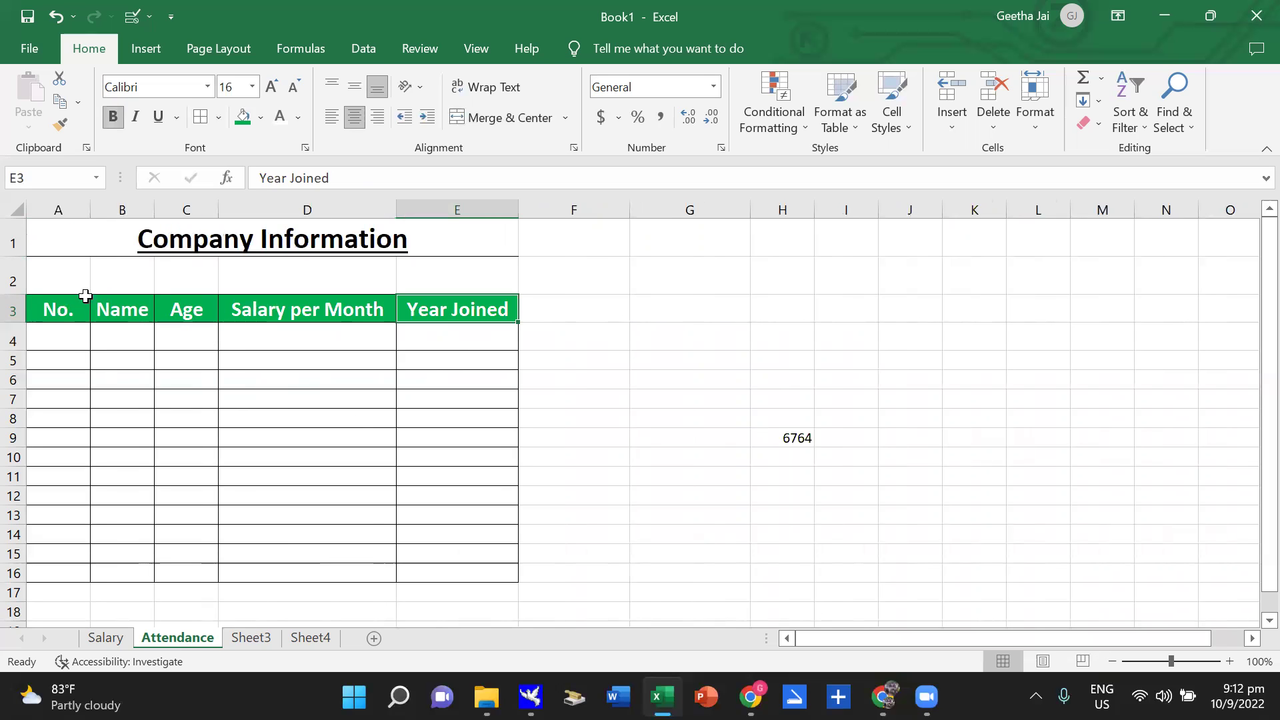
Insert three blank rows above the table header.
{"action": "left_click", "coordinate": [14, 277]}
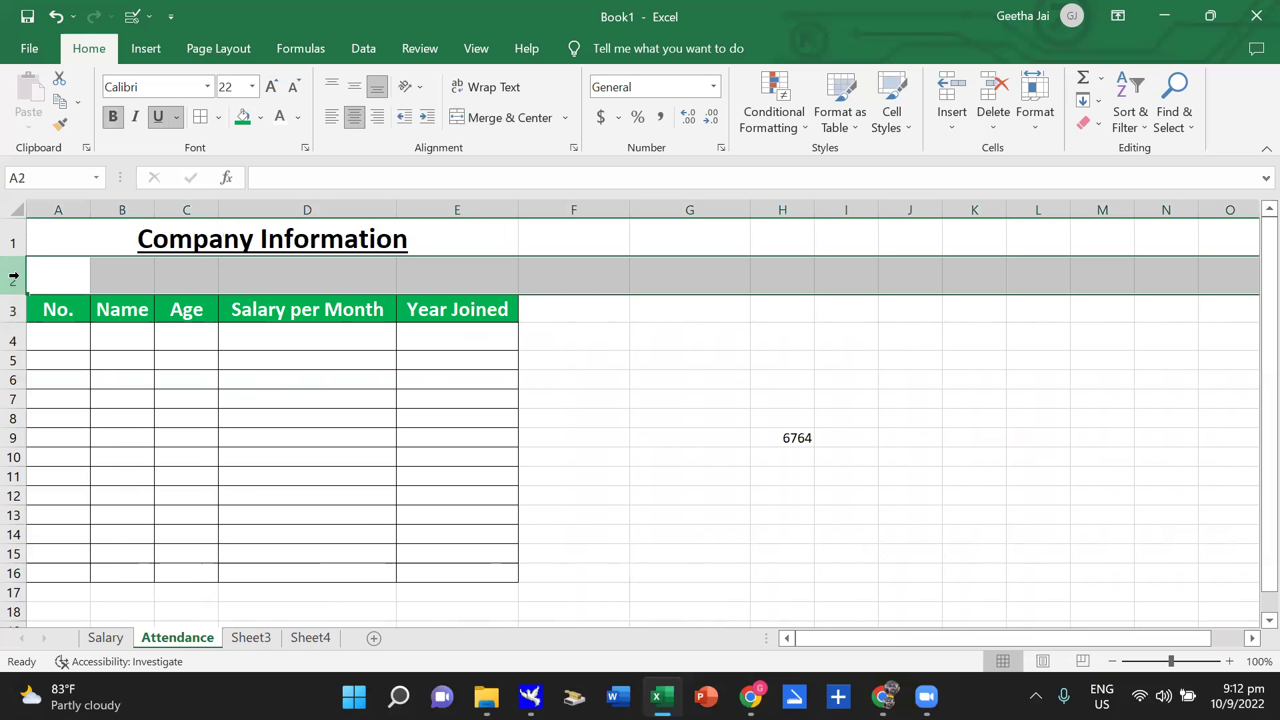
{"action": "left_click_drag", "start_coordinate": [13, 274], "coordinate": [15, 333]}
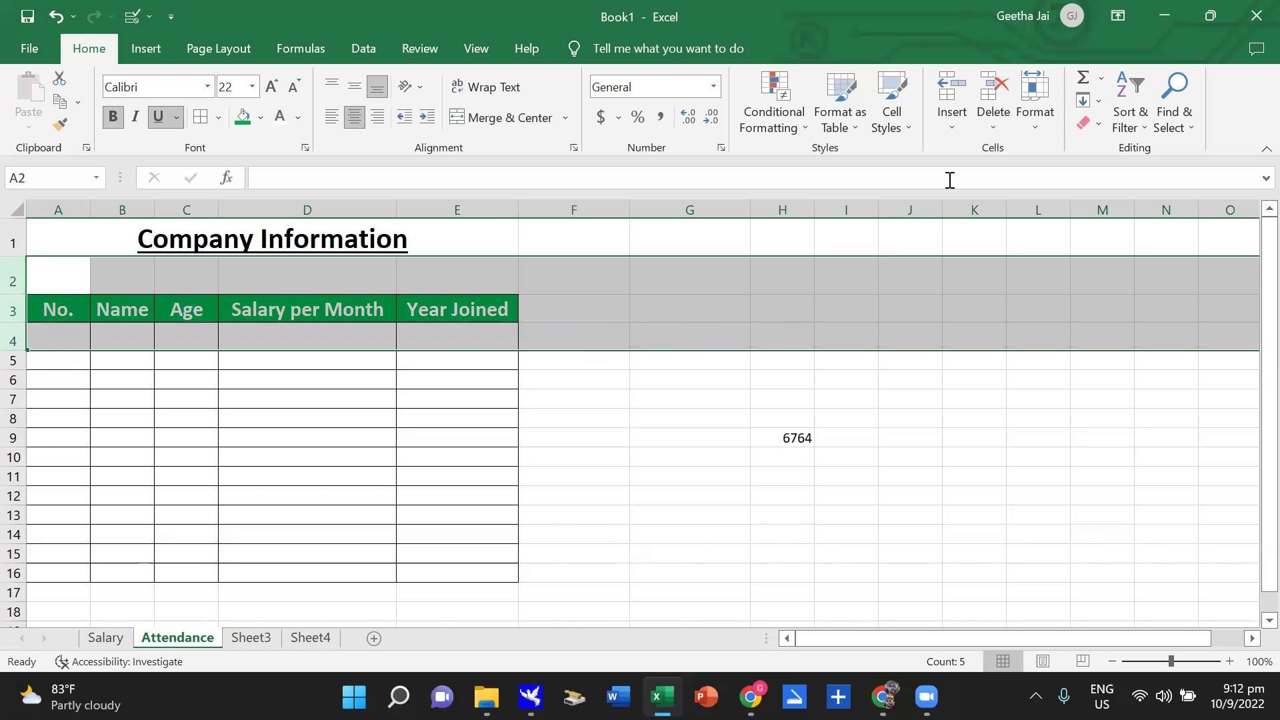
{"action": "left_click", "coordinate": [954, 120]}
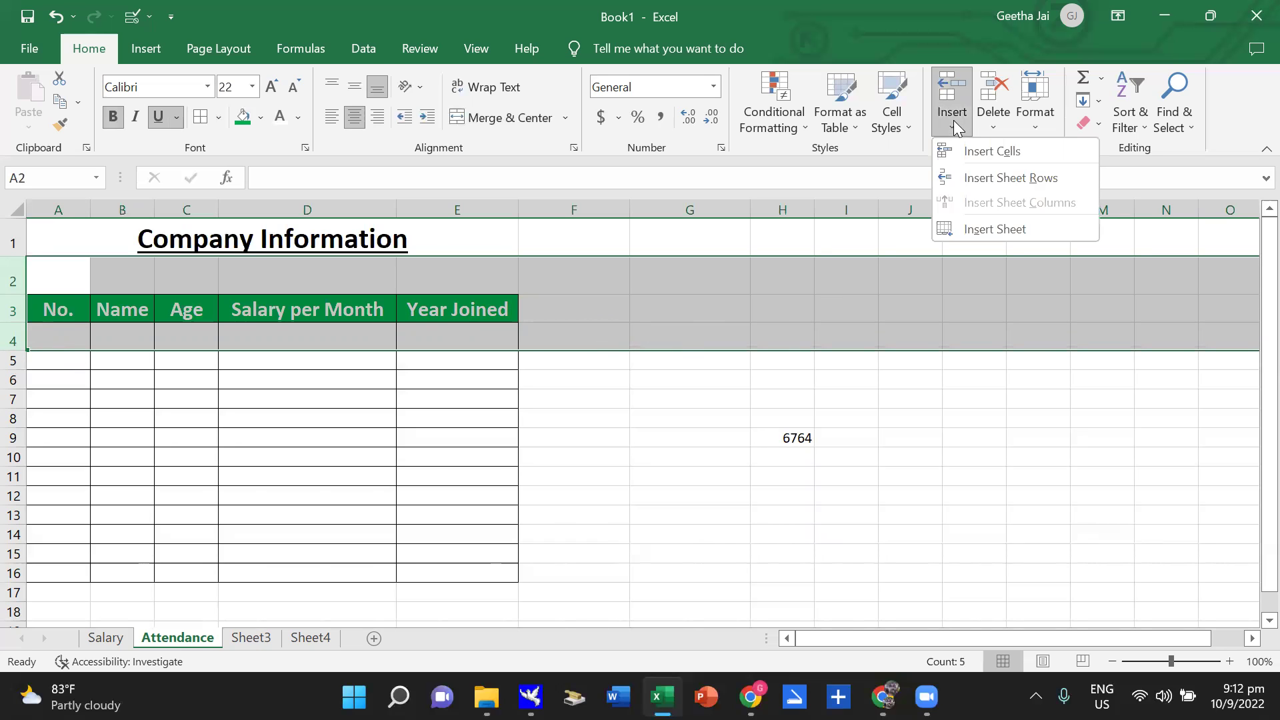
{"action": "left_click", "coordinate": [986, 176]}
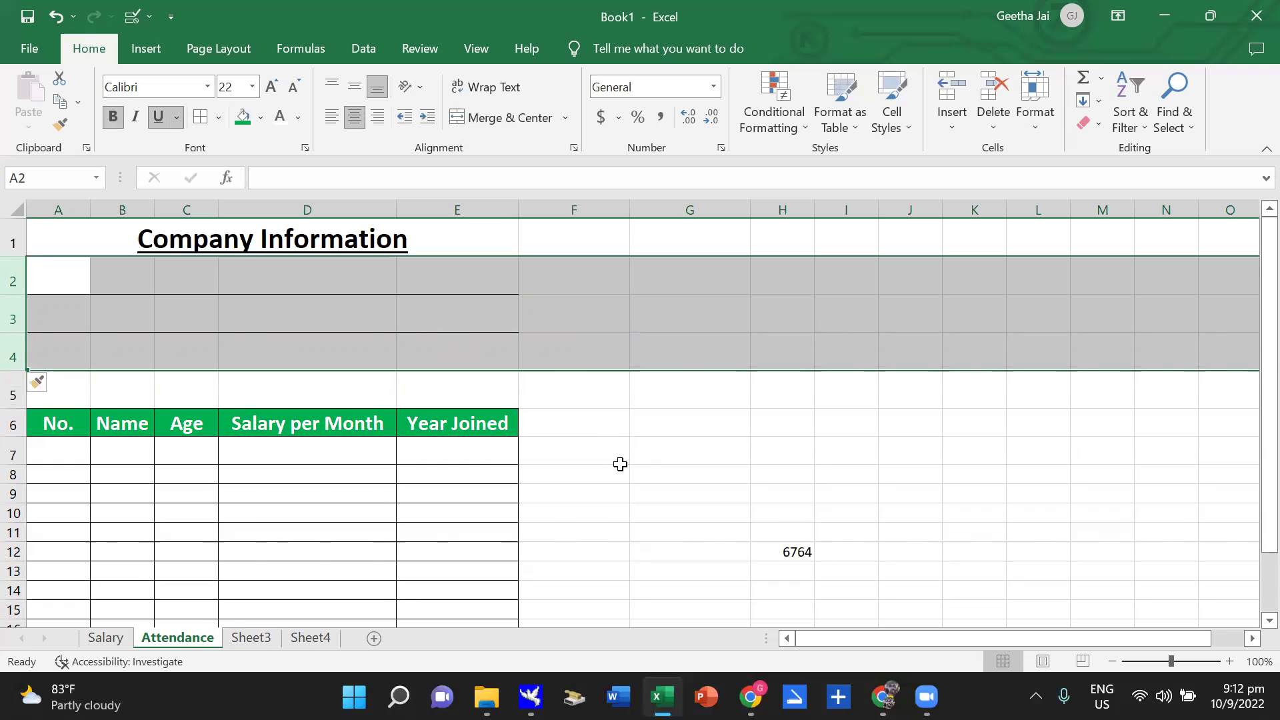
Delete empty rows 2 and 3 so the header sits in row 4.
{"action": "left_click", "coordinate": [645, 459]}
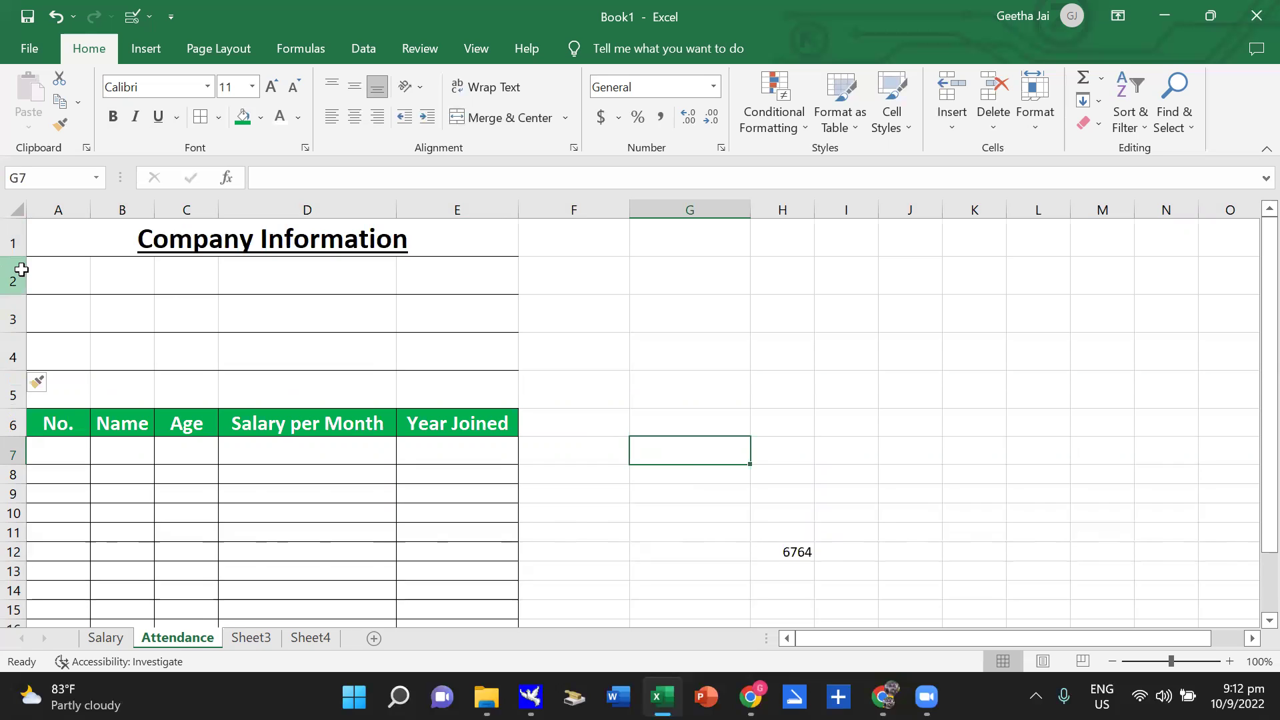
{"action": "left_click_drag", "start_coordinate": [17, 270], "coordinate": [17, 310]}
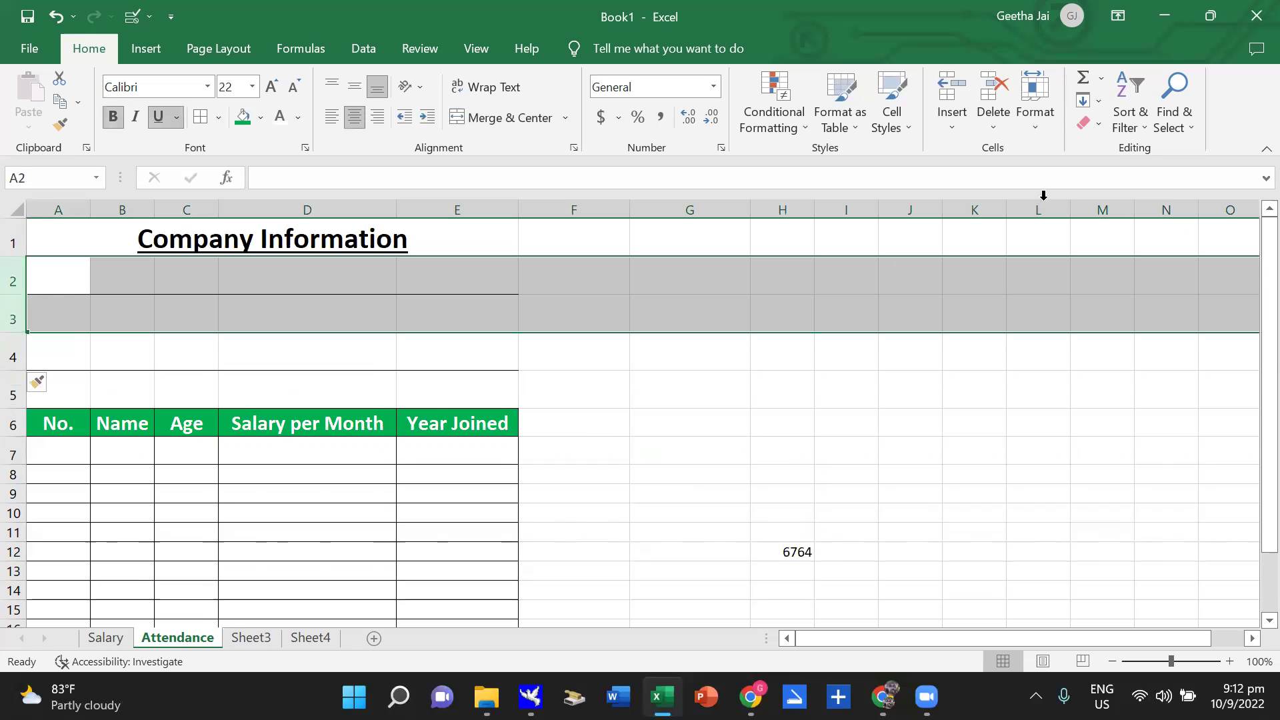
{"action": "left_click", "coordinate": [1004, 127]}
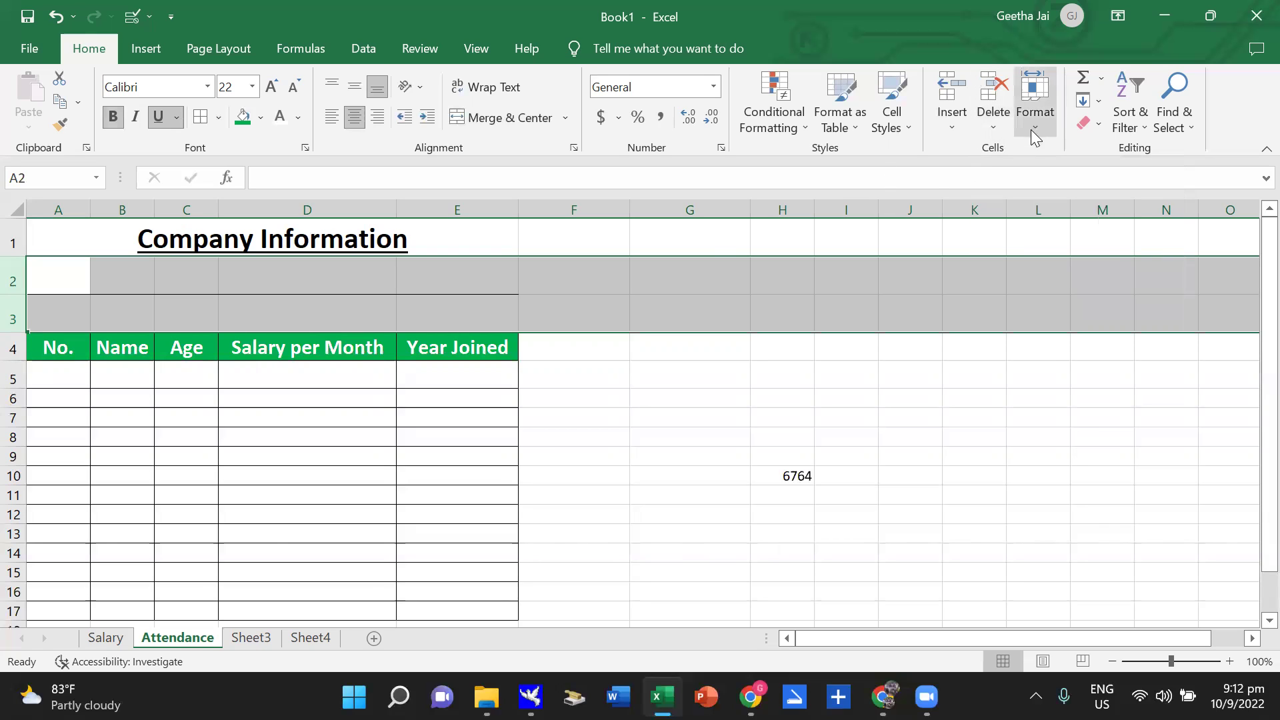
{"action": "left_click", "coordinate": [1033, 126]}
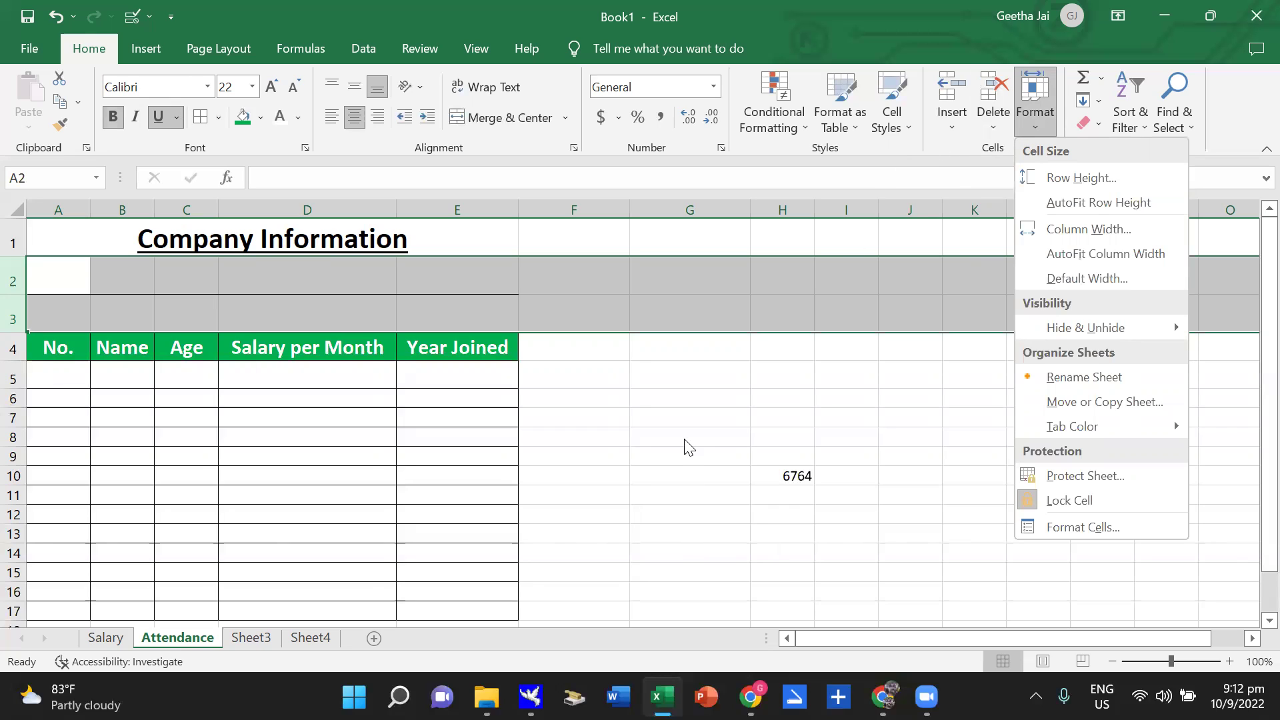
{"action": "key", "text": "Escape"}
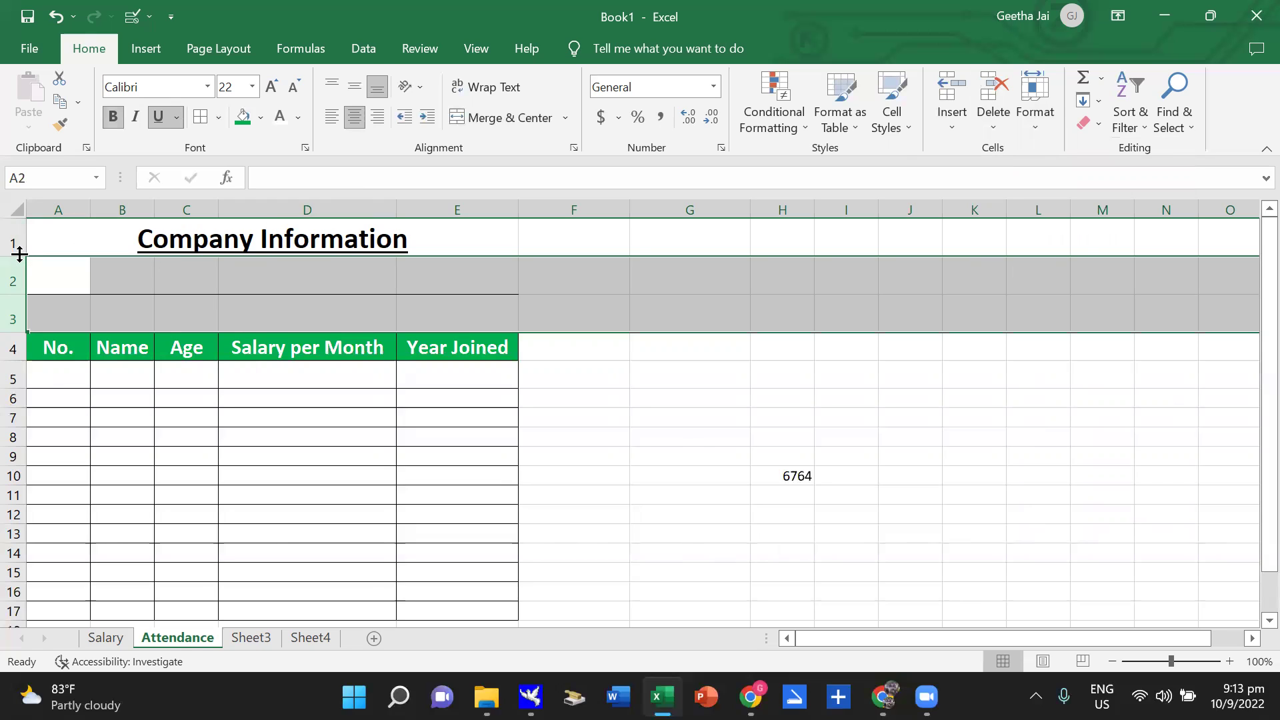
{"action": "left_click_drag", "start_coordinate": [19, 254], "coordinate": [20, 282]}
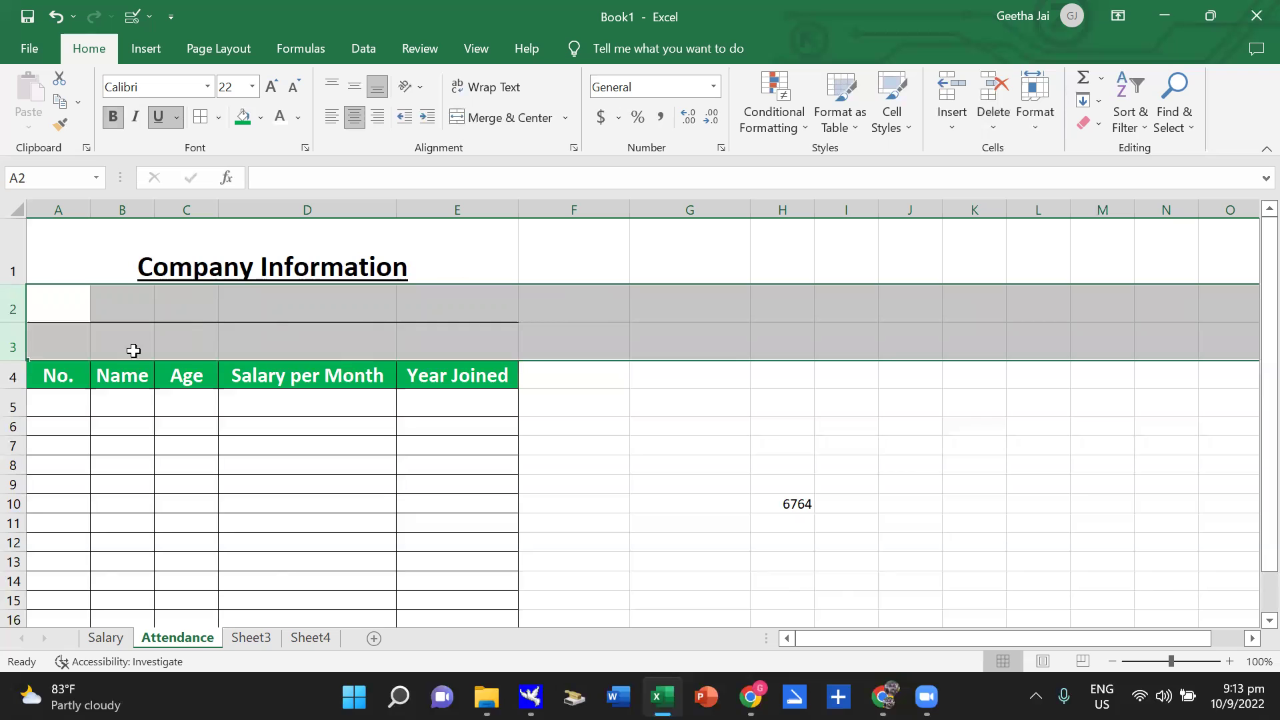
{"action": "left_click_drag", "start_coordinate": [29, 271], "coordinate": [28, 253]}
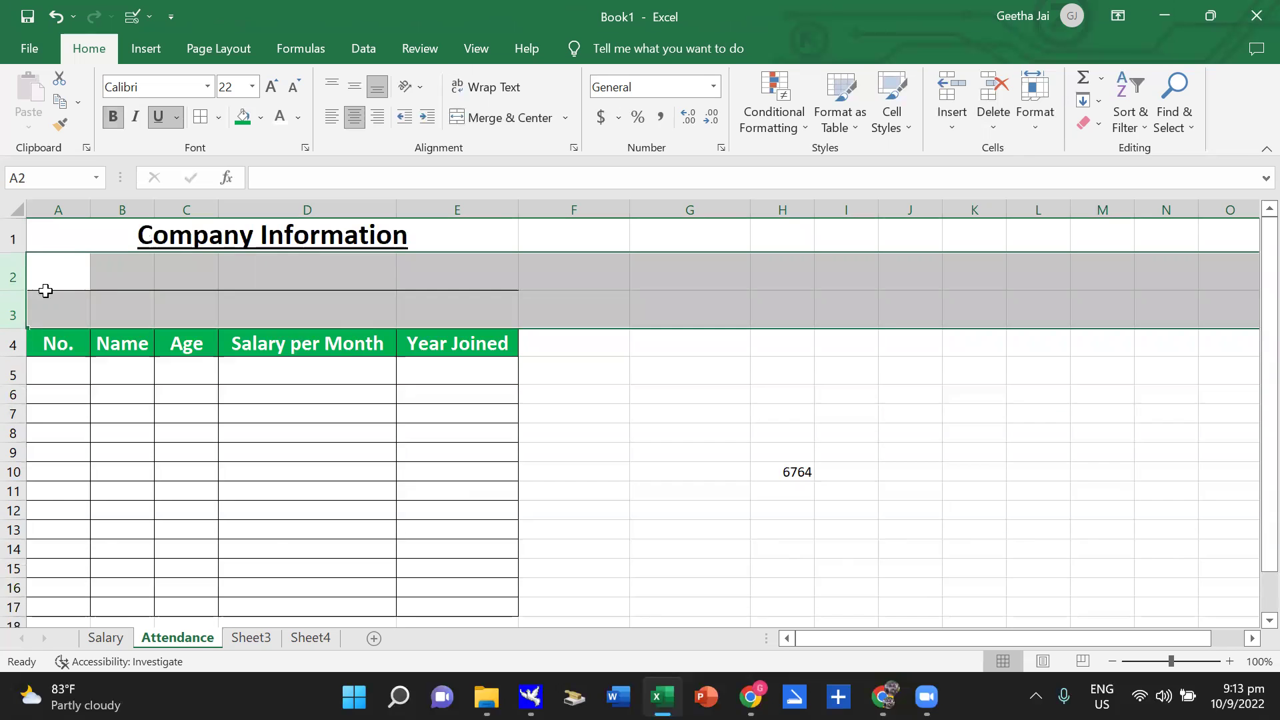
{"action": "left_click", "coordinate": [200, 233]}
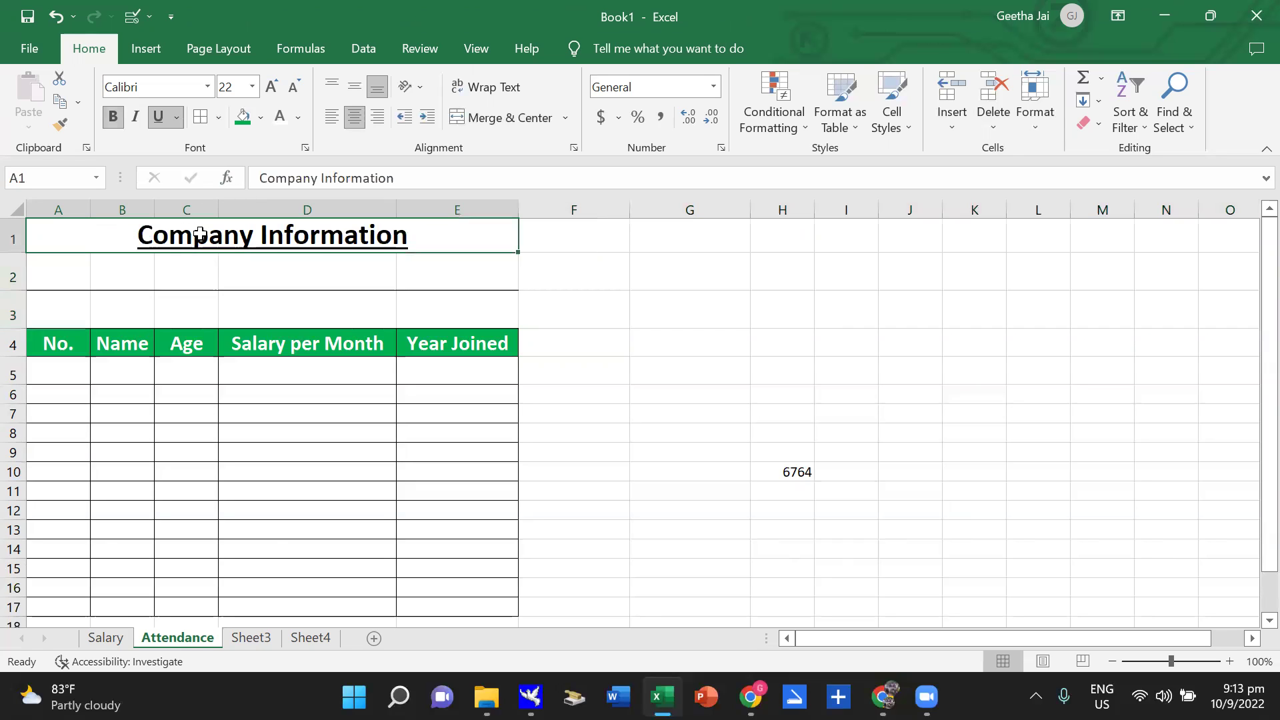
{"action": "left_click", "coordinate": [1047, 125]}
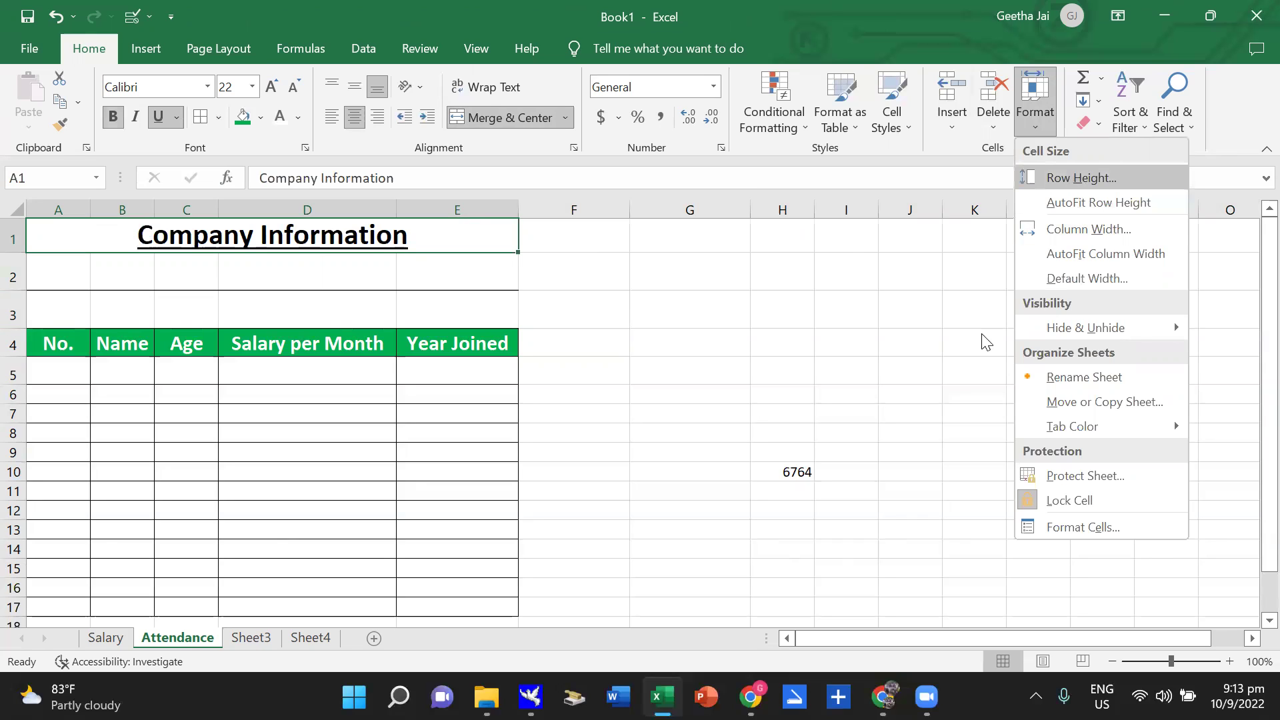
{"action": "key", "text": "Return"}
{"action": "left_click", "coordinate": [1022, 266]}
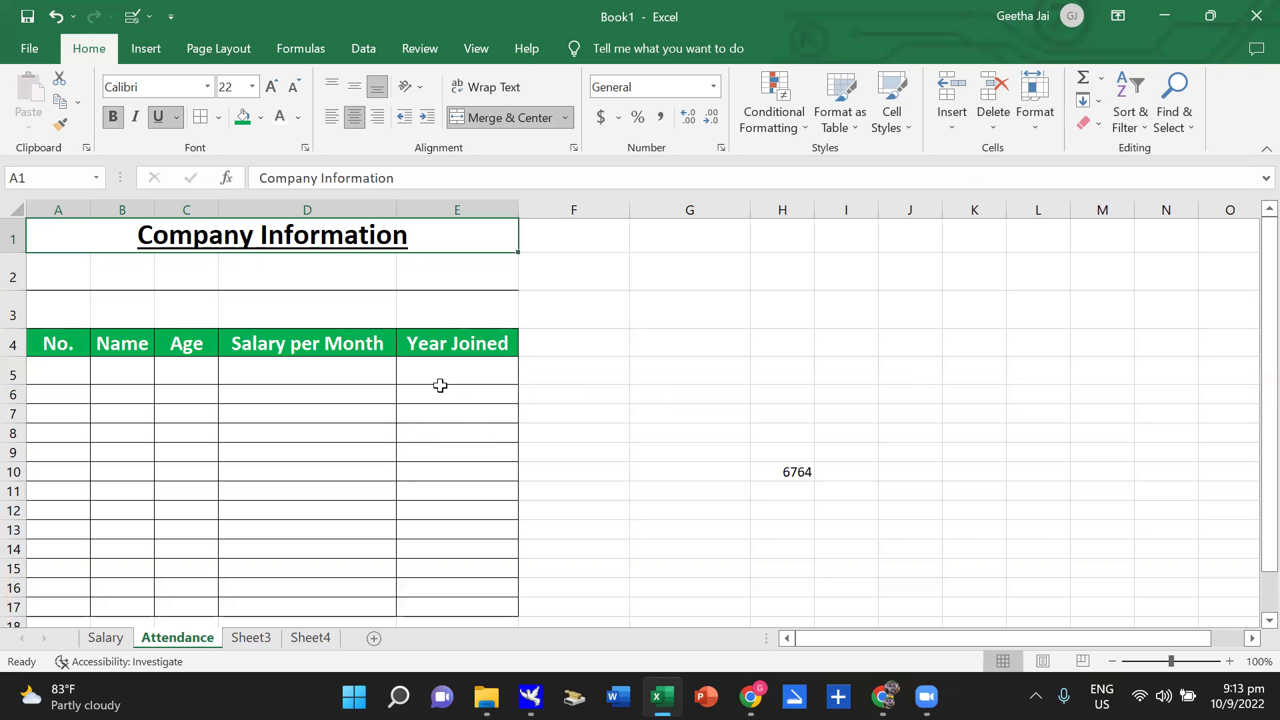
Open the Excel Worksheet 2022 workbook from the recent list.
{"action": "left_click", "coordinate": [16, 51]}
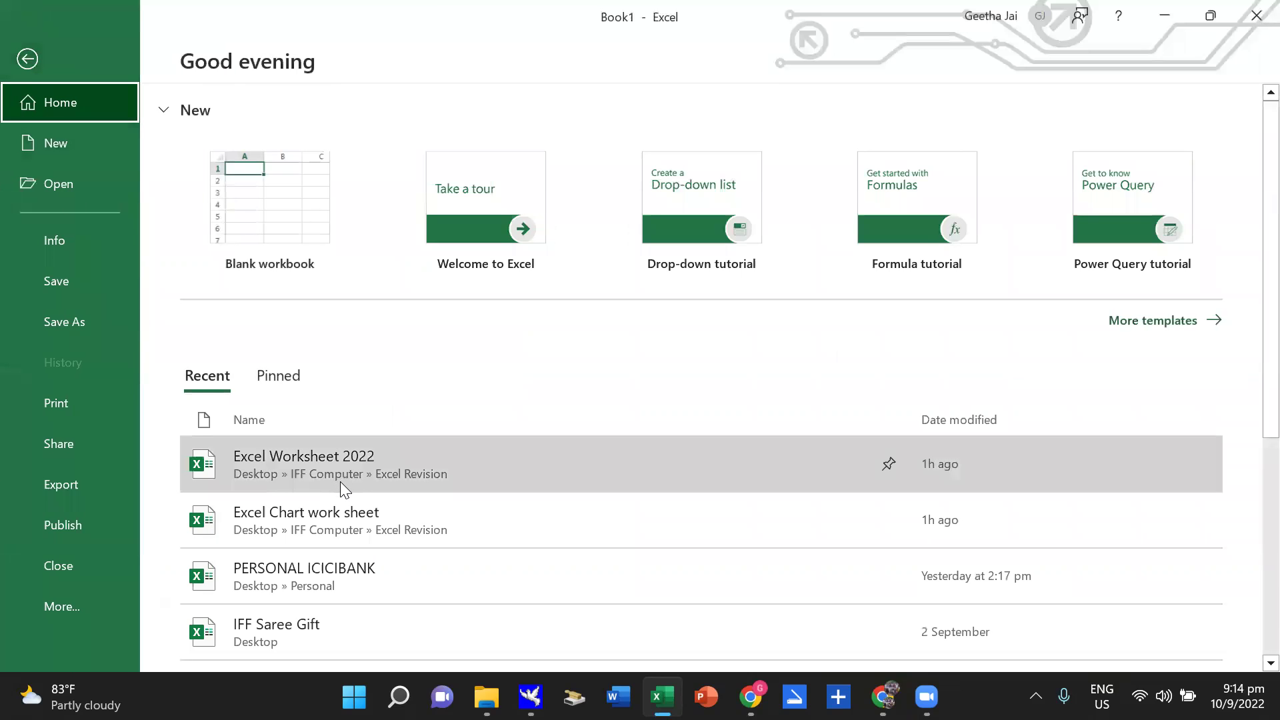
{"action": "left_click", "coordinate": [345, 470]}
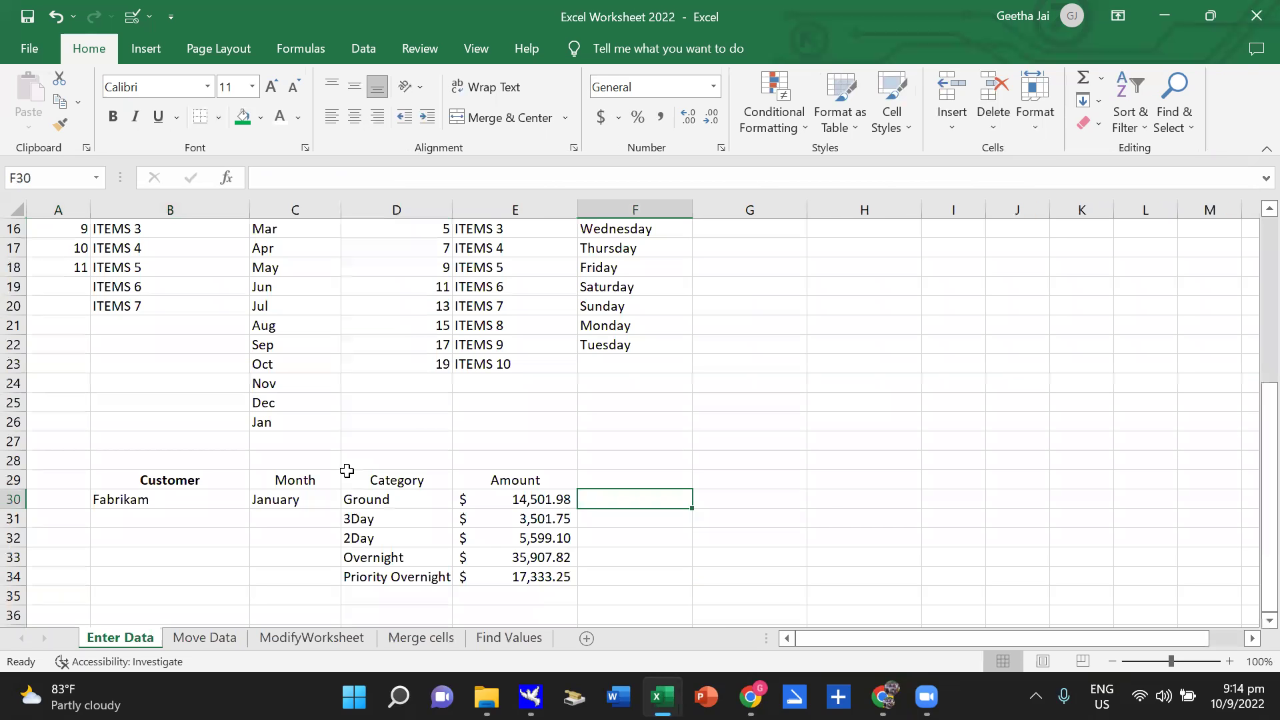
{"action": "scroll", "coordinate": [599, 406], "scroll_direction": "up", "scroll_amount": 1}
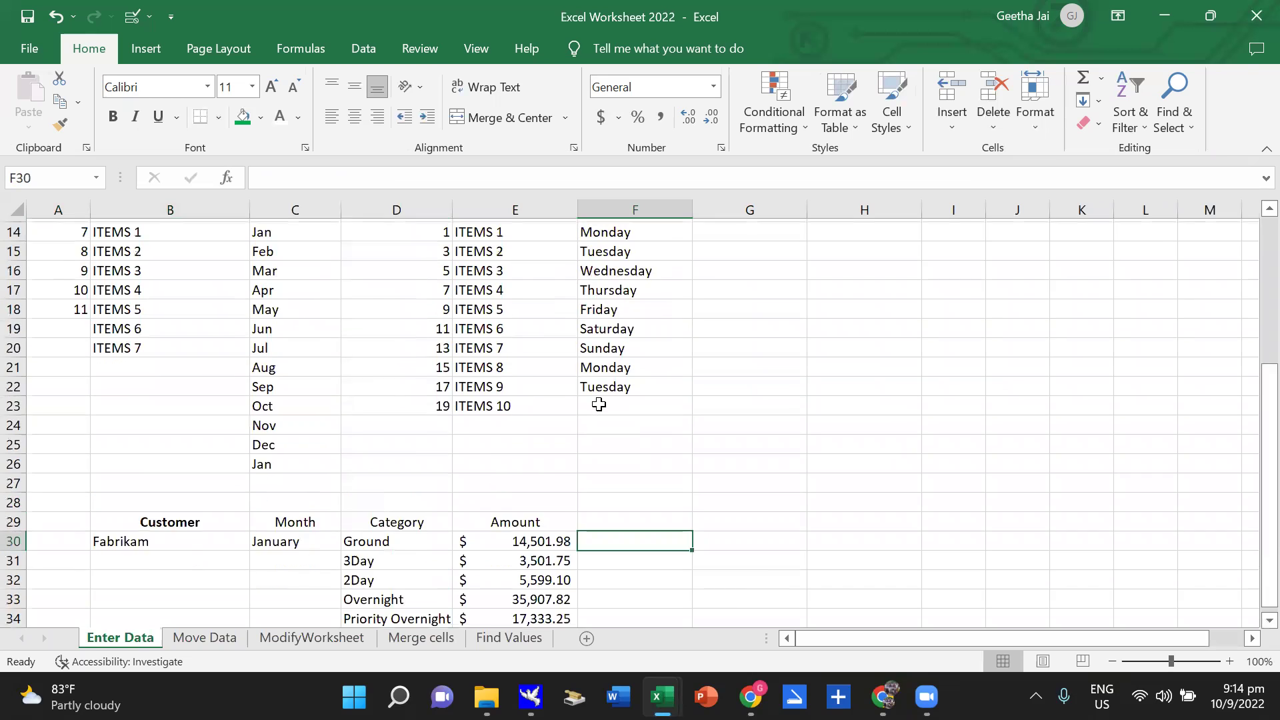
{"action": "scroll", "coordinate": [599, 407], "scroll_direction": "up", "scroll_amount": 4}
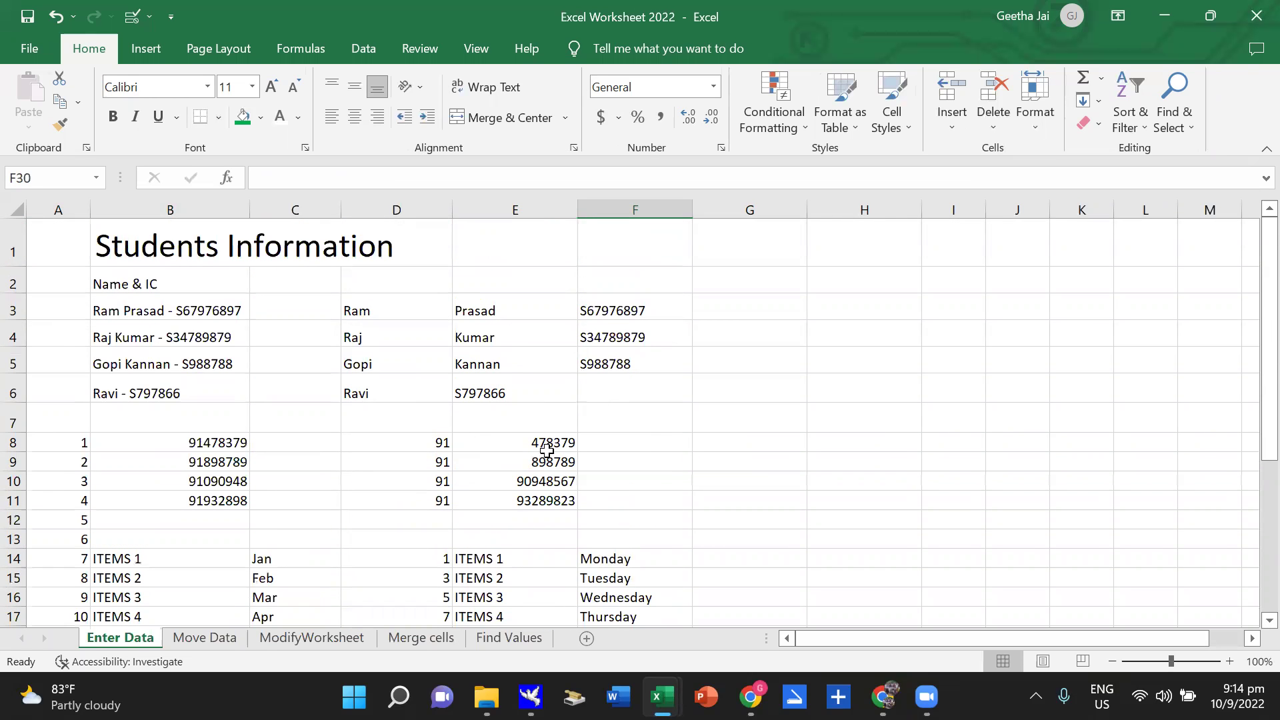
{"action": "scroll", "coordinate": [545, 447], "scroll_direction": "down", "scroll_amount": 2}
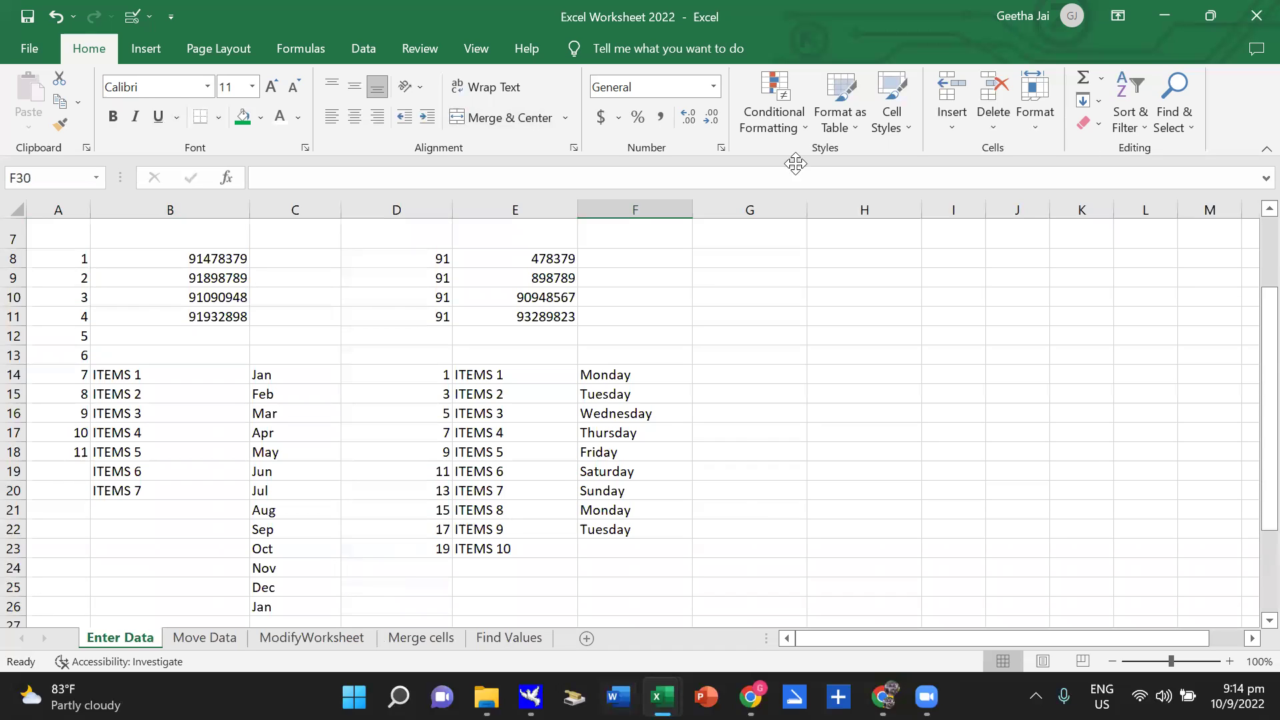
{"action": "left_click", "coordinate": [74, 697]}
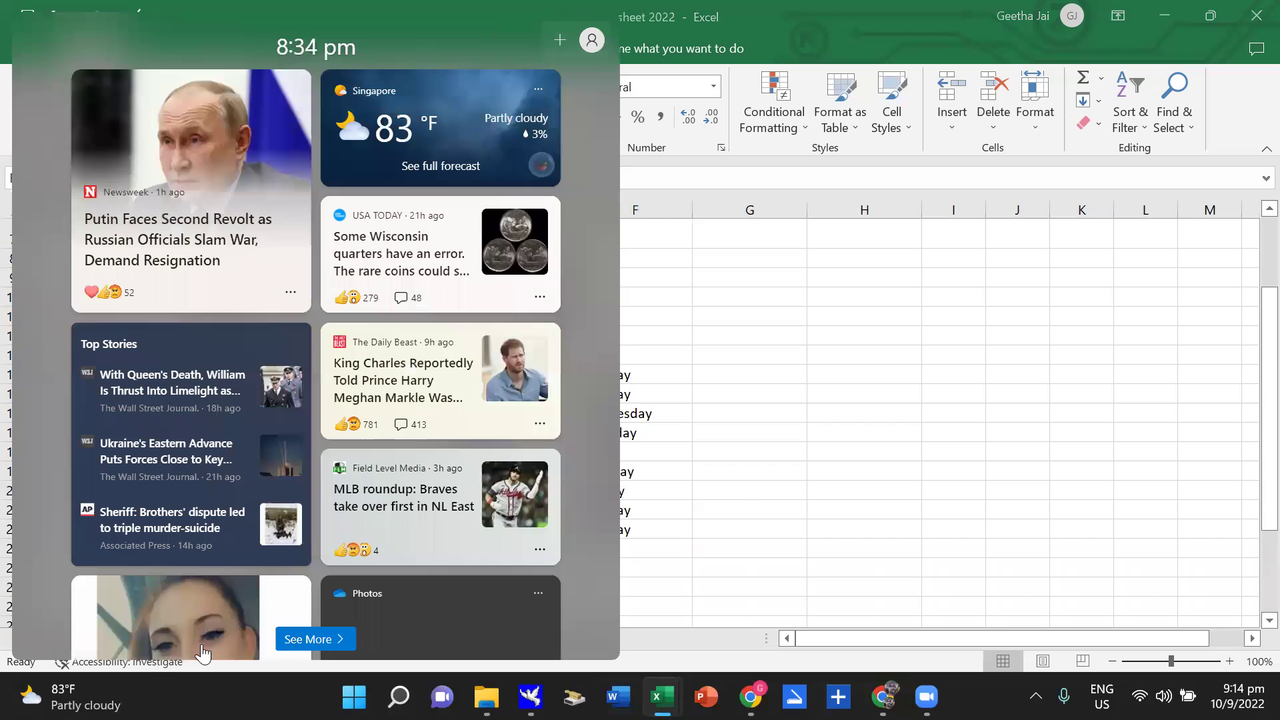
{"action": "left_click", "coordinate": [822, 560]}
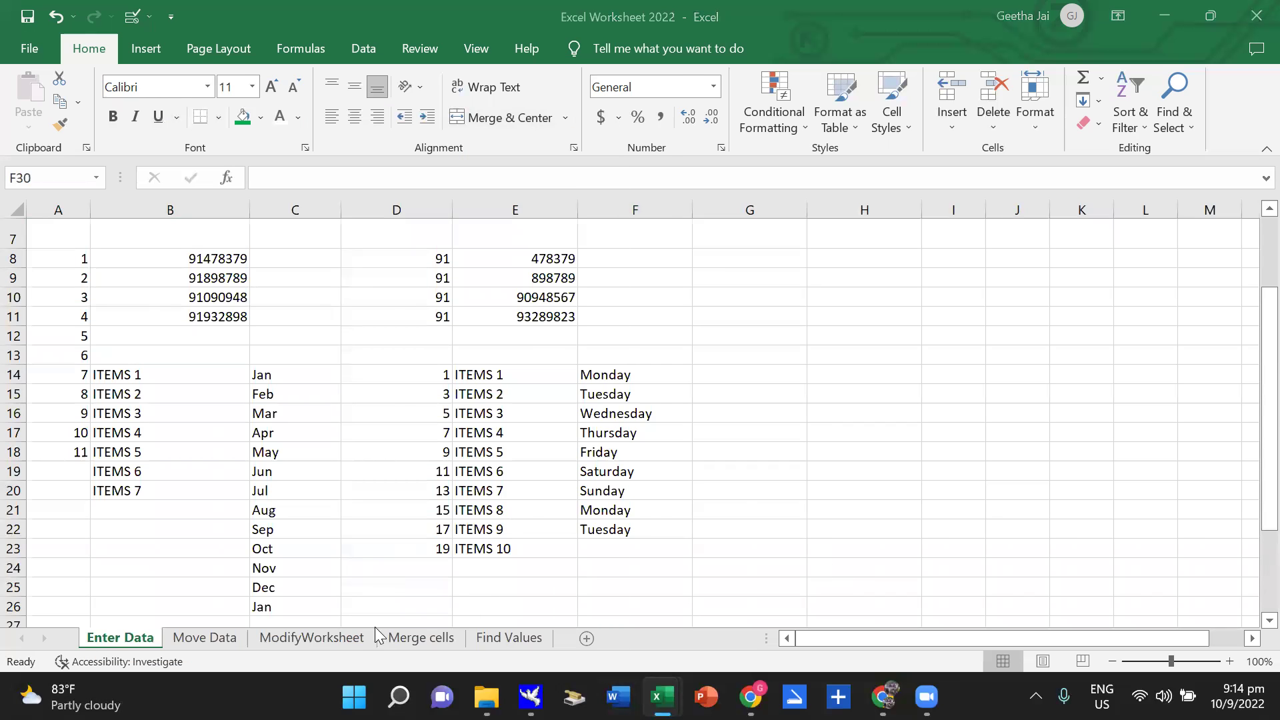
Step through the Move Data, ModifyWorksheet and Merge cells tabs to Find Values.
{"action": "left_click", "coordinate": [226, 636]}
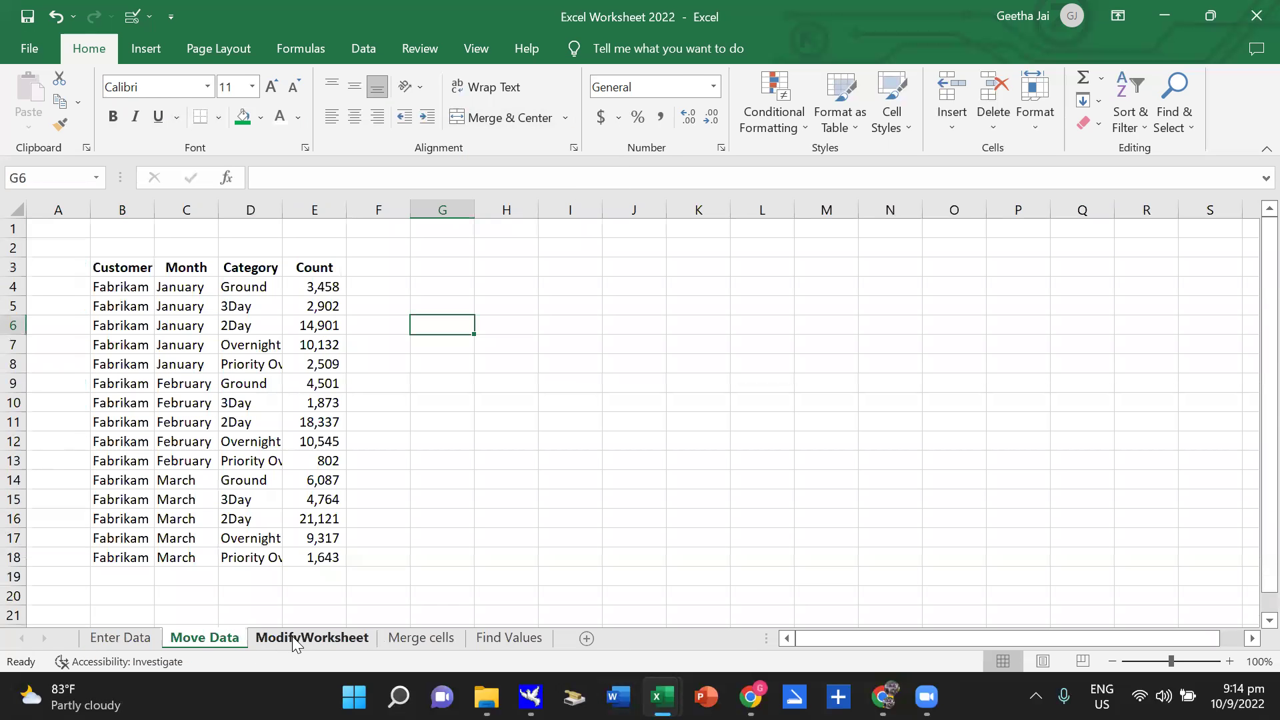
{"action": "left_click", "coordinate": [333, 636]}
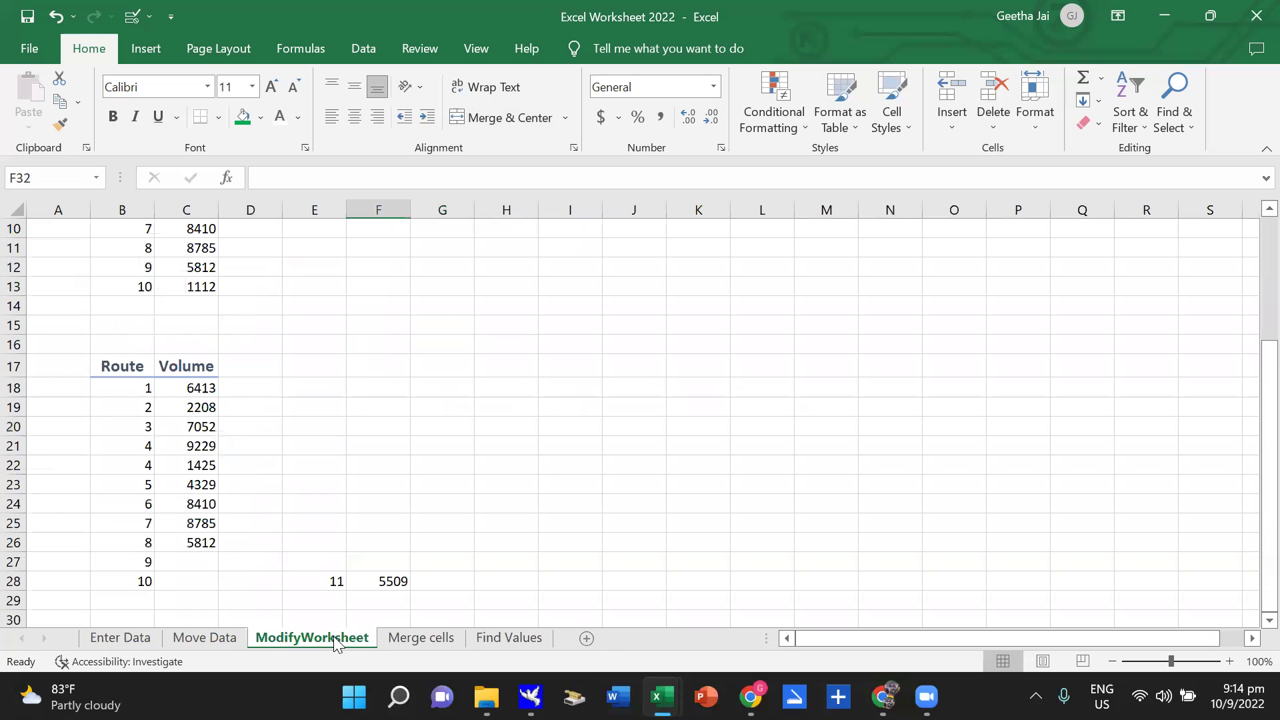
{"action": "left_click", "coordinate": [399, 640]}
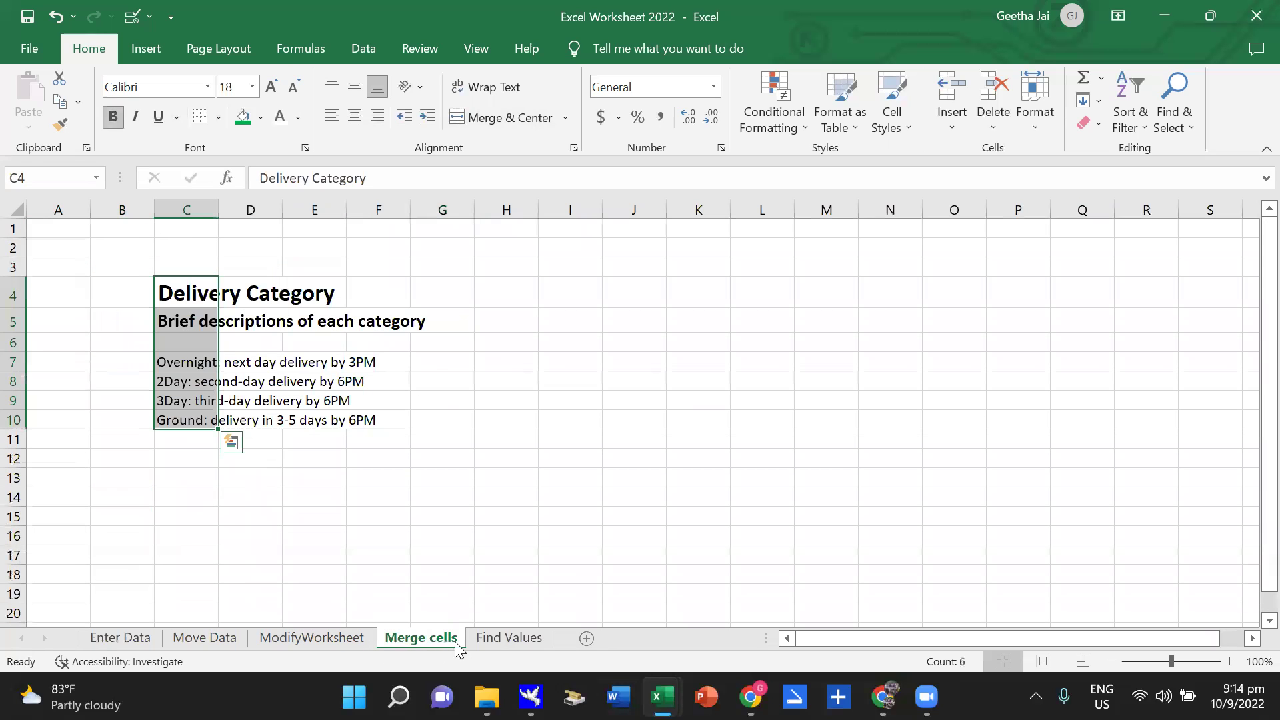
{"action": "left_click", "coordinate": [490, 640]}
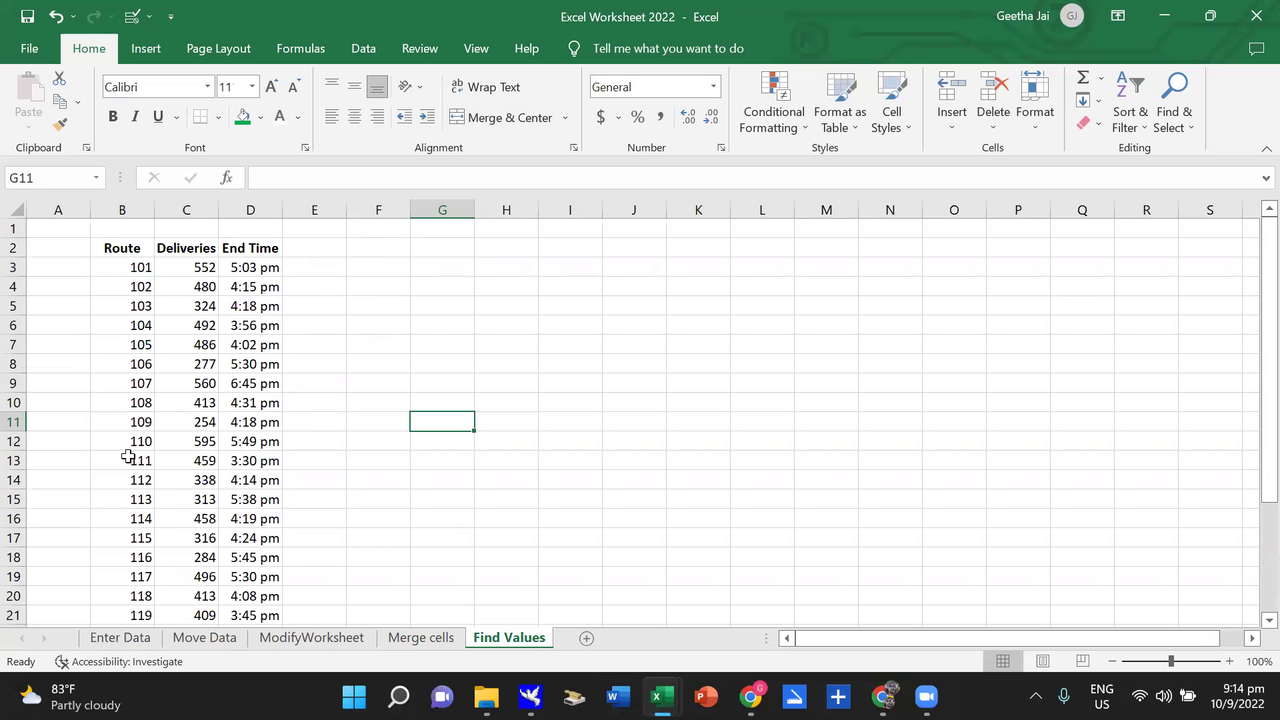
{"action": "scroll", "coordinate": [128, 460], "scroll_direction": "down", "scroll_amount": 3}
{"action": "scroll", "coordinate": [128, 460], "scroll_direction": "down", "scroll_amount": 2}
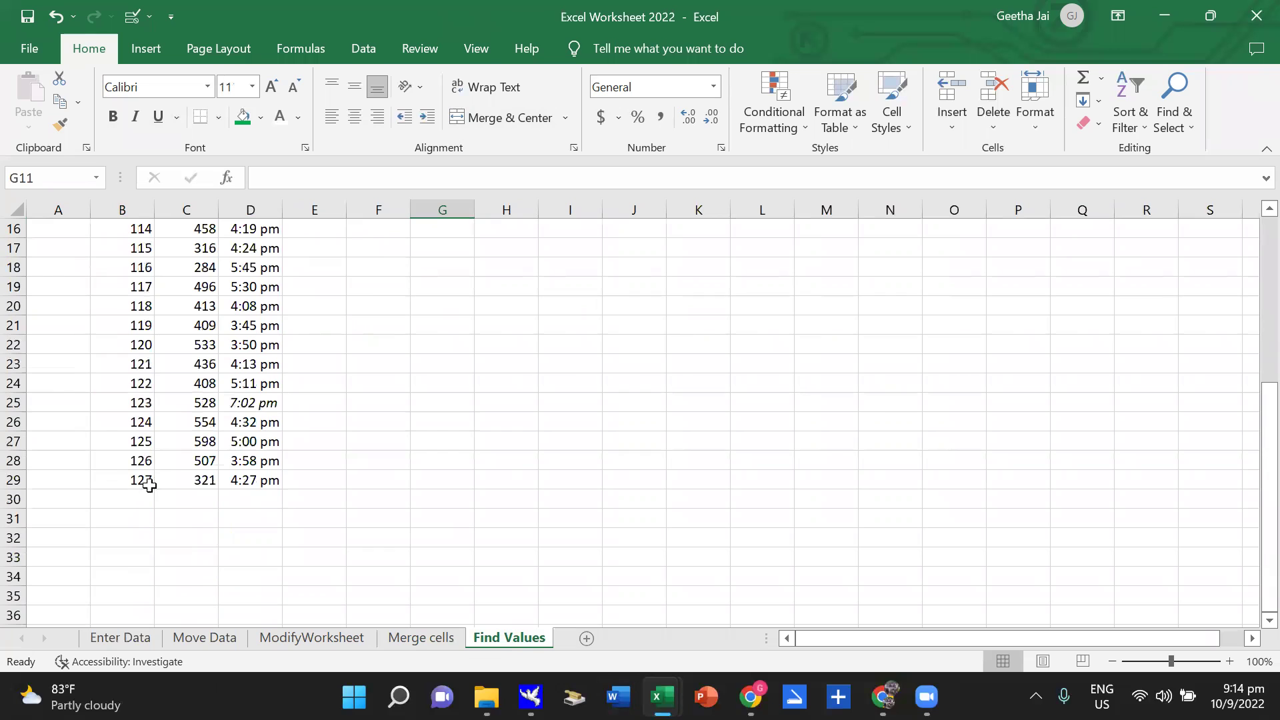
{"action": "scroll", "coordinate": [160, 473], "scroll_direction": "up", "scroll_amount": 2}
{"action": "scroll", "coordinate": [170, 466], "scroll_direction": "up", "scroll_amount": 3}
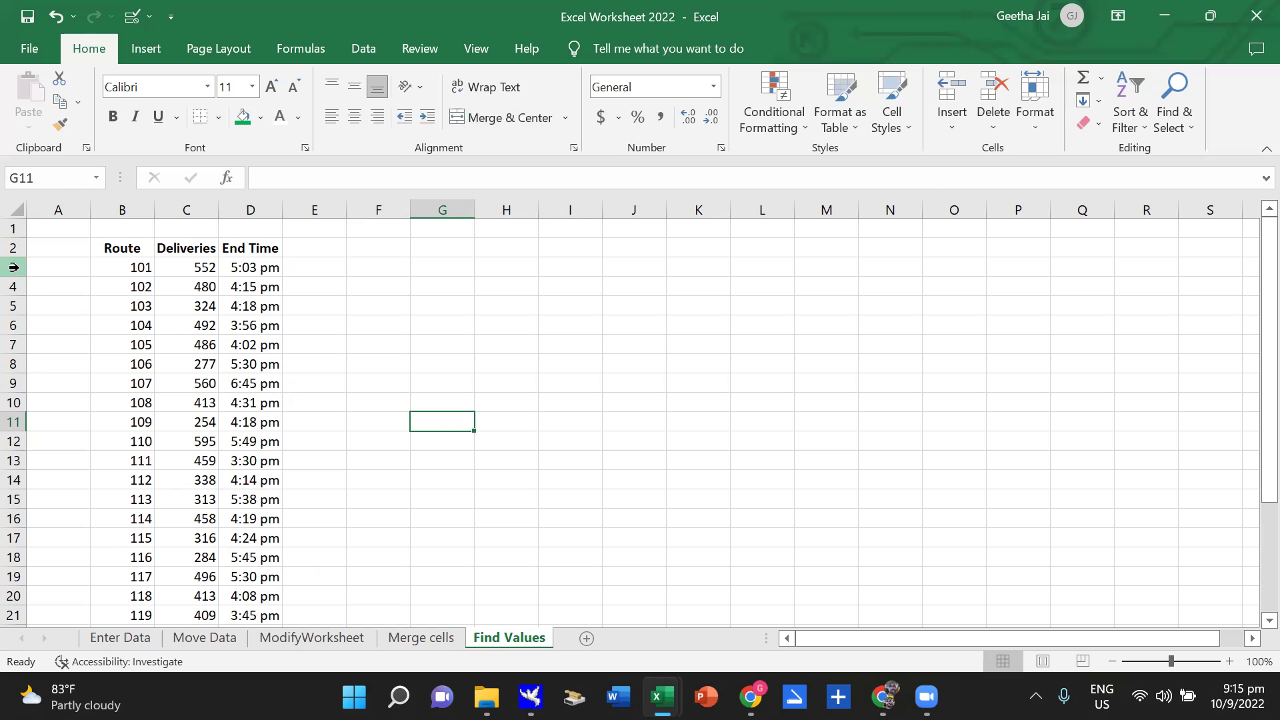
{"action": "left_click_drag", "start_coordinate": [14, 267], "coordinate": [7, 617]}
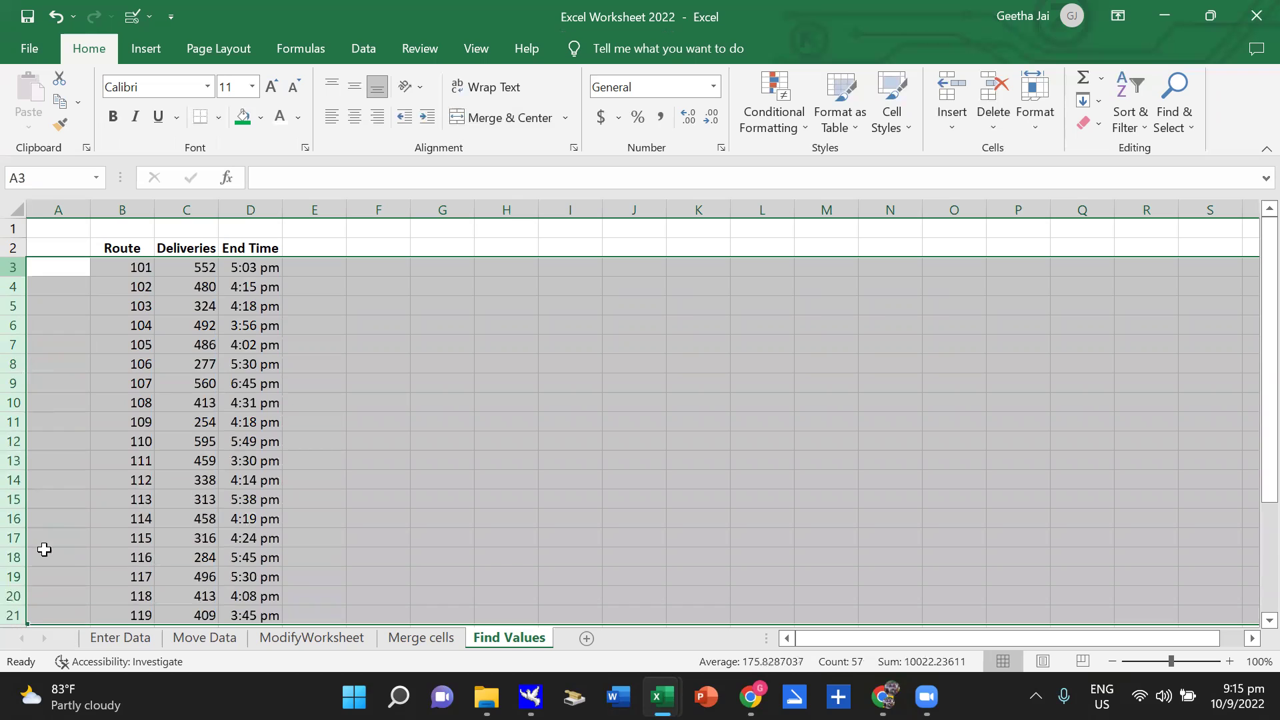
{"action": "right_click", "coordinate": [99, 346]}
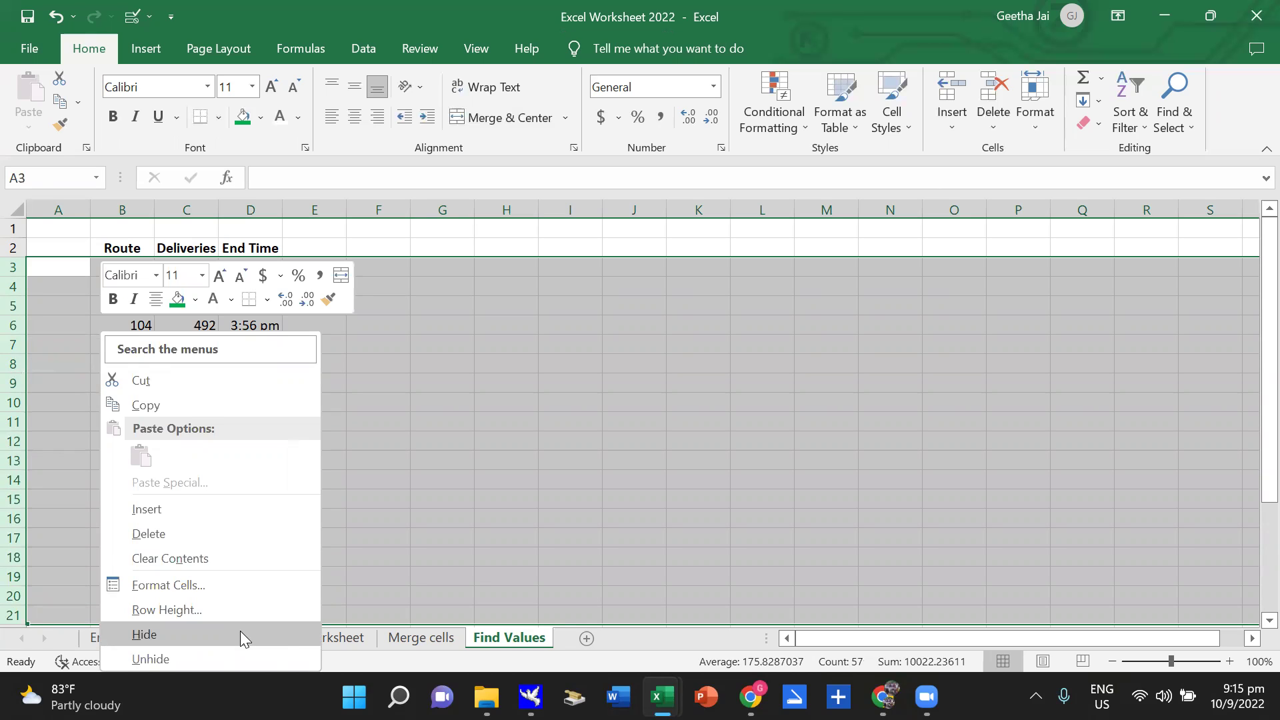
{"action": "left_click", "coordinate": [240, 632]}
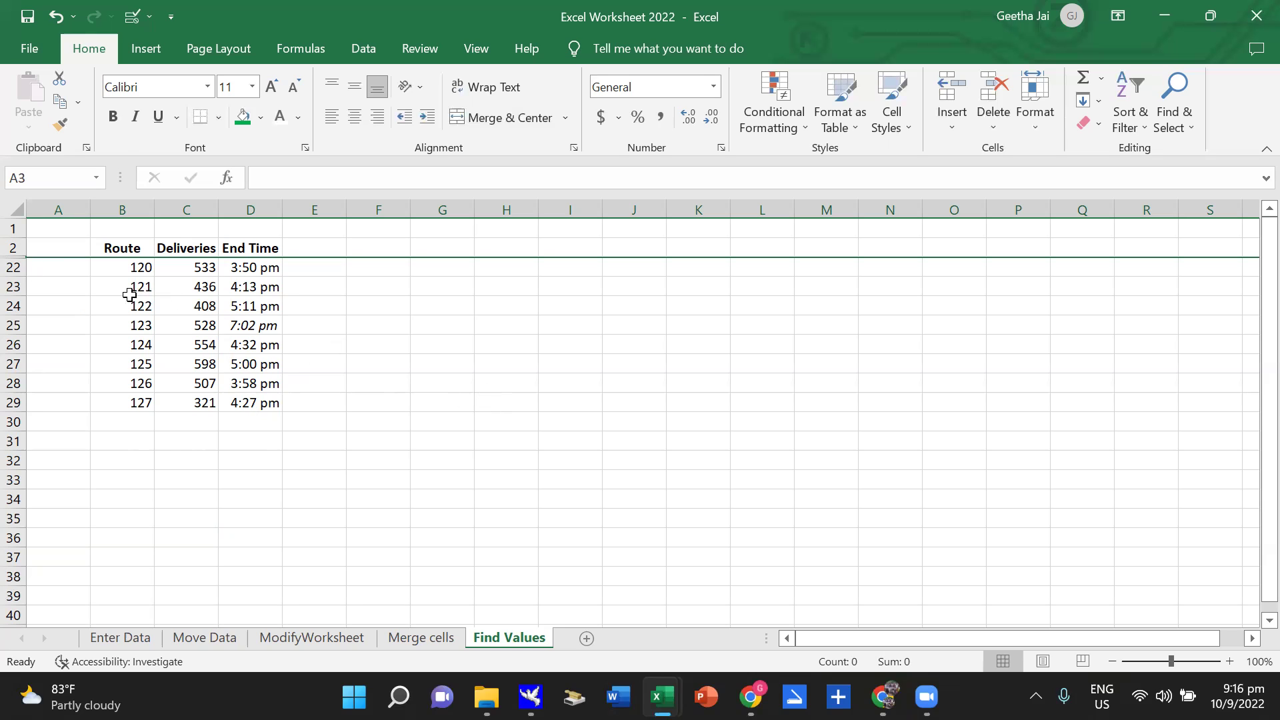
{"action": "left_click", "coordinate": [56, 16]}
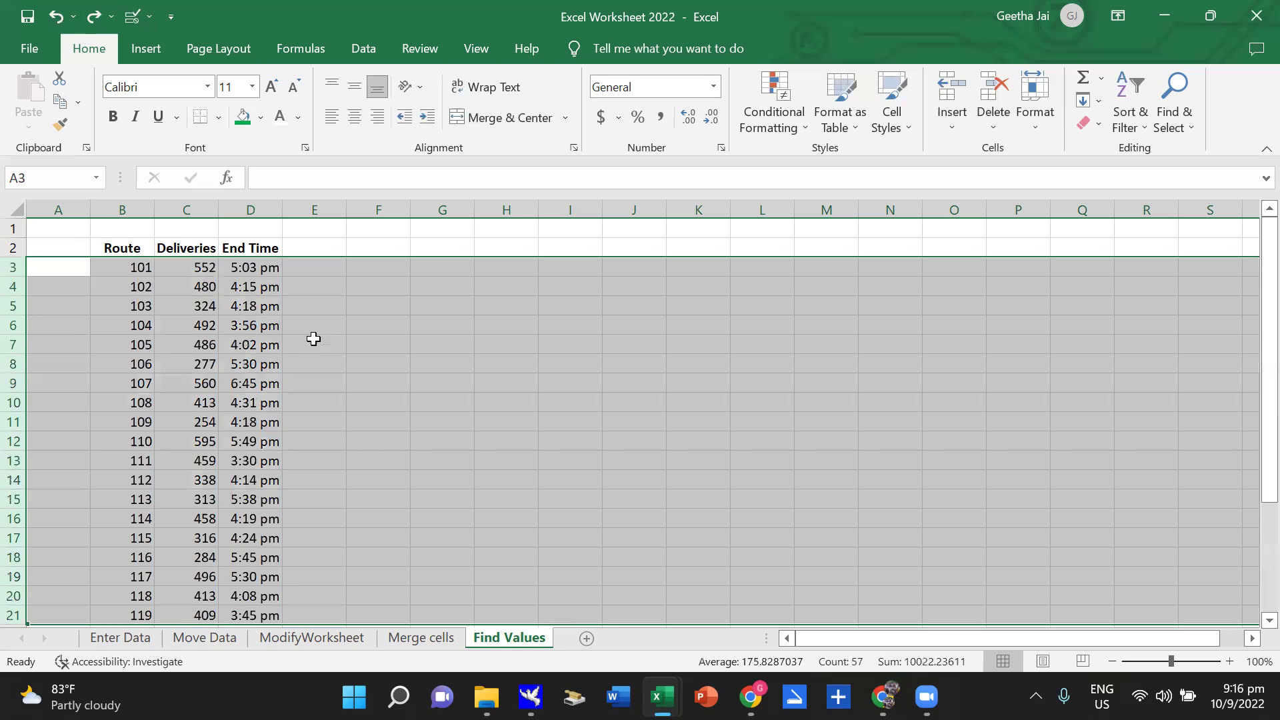
Hide rows 3 through 21 of the Find Values route table.
{"action": "left_click", "coordinate": [444, 304]}
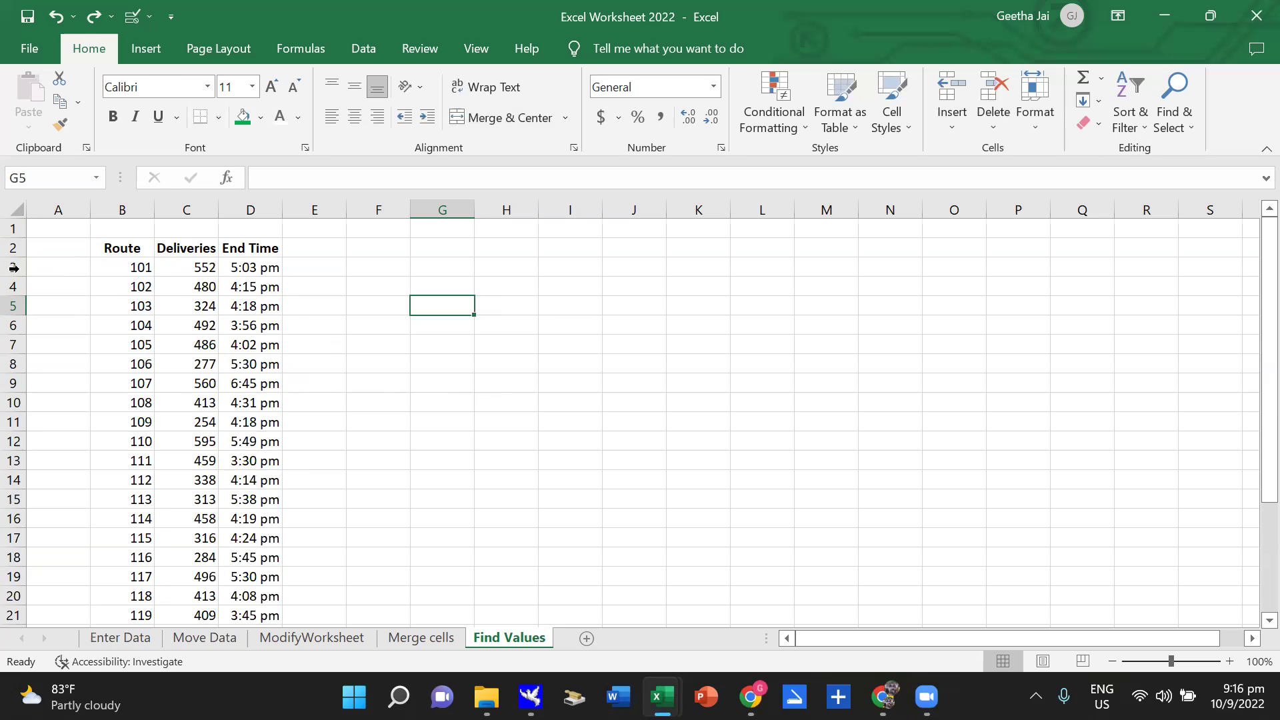
{"action": "left_click_drag", "start_coordinate": [14, 267], "coordinate": [11, 611]}
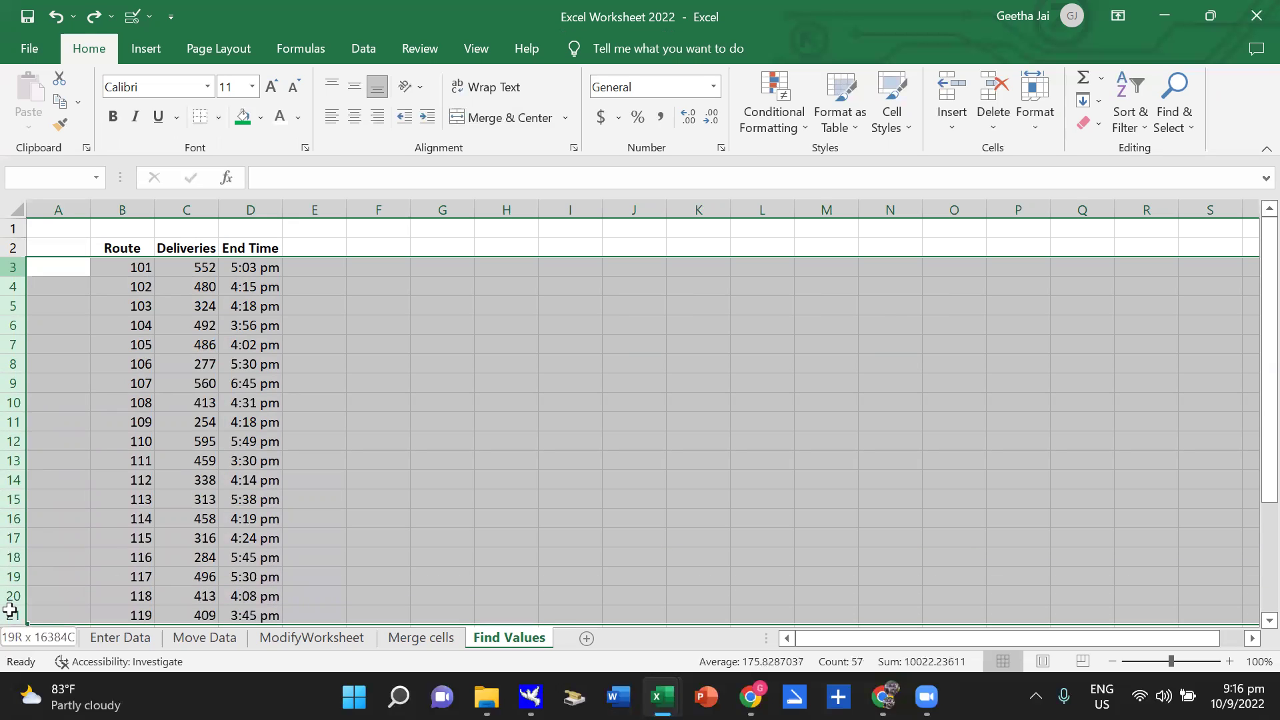
{"action": "left_click_drag", "start_coordinate": [11, 611], "coordinate": [11, 608]}
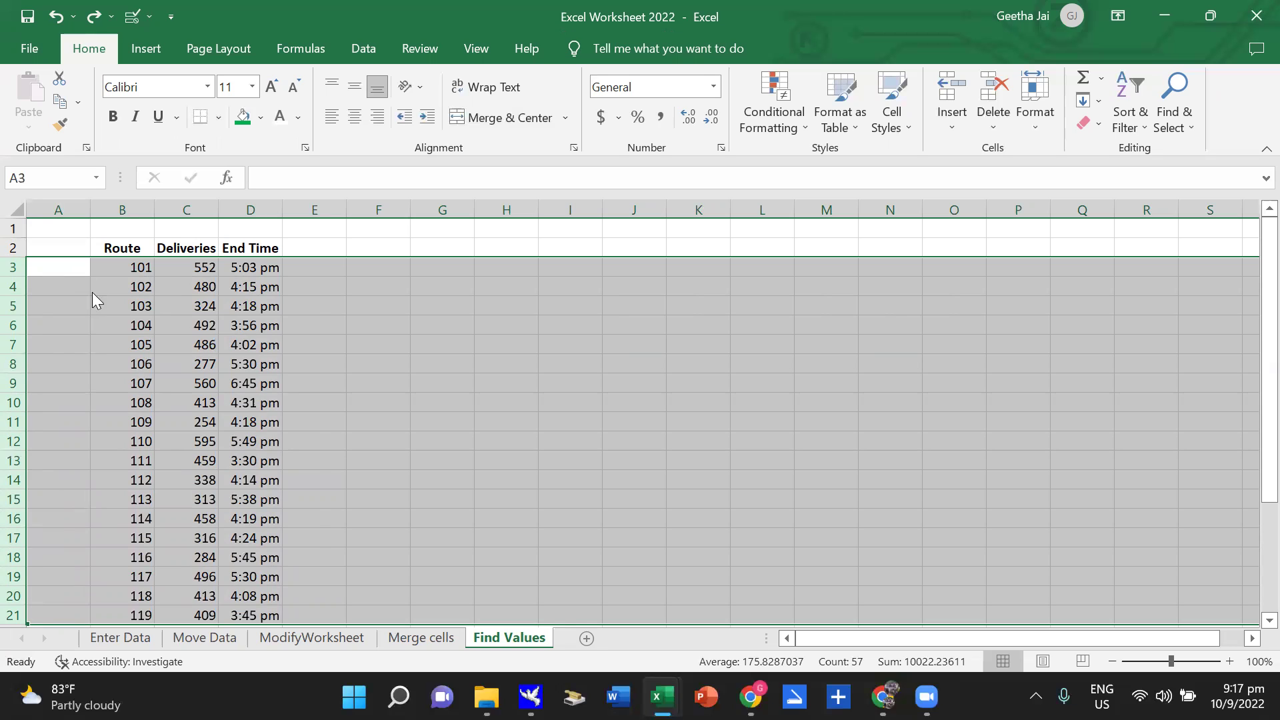
{"action": "right_click", "coordinate": [94, 293]}
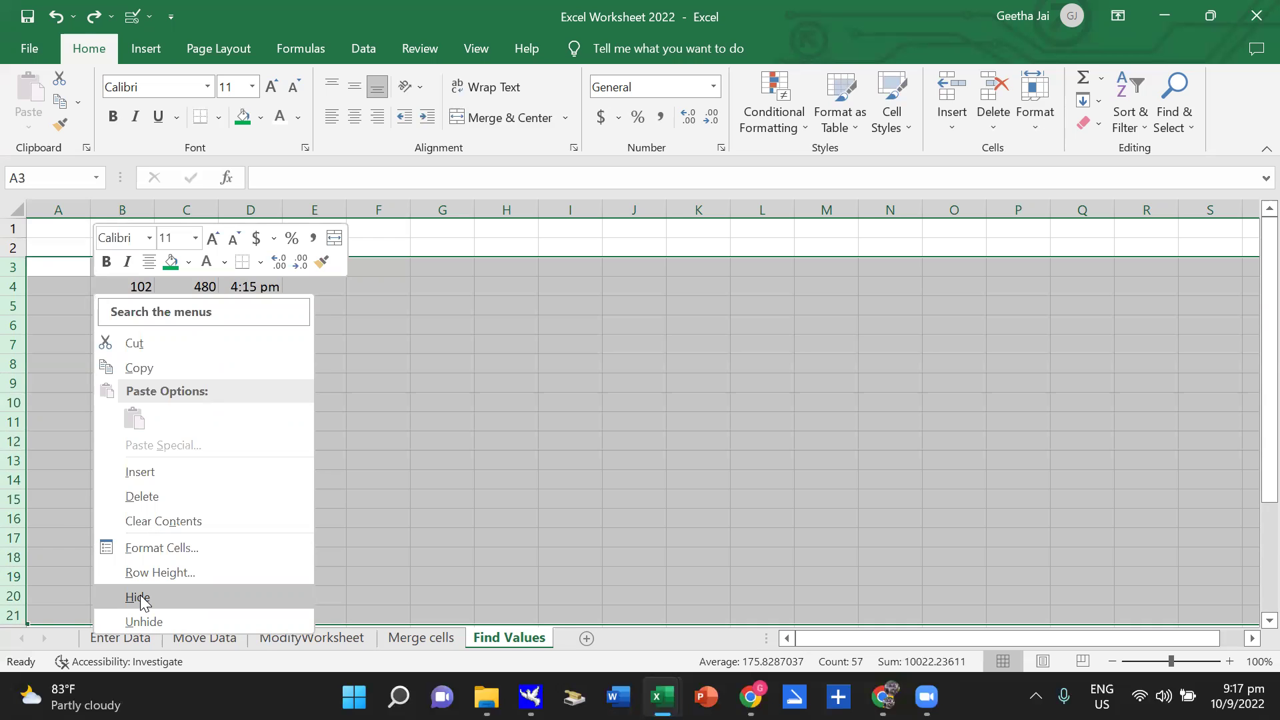
{"action": "left_click", "coordinate": [141, 601]}
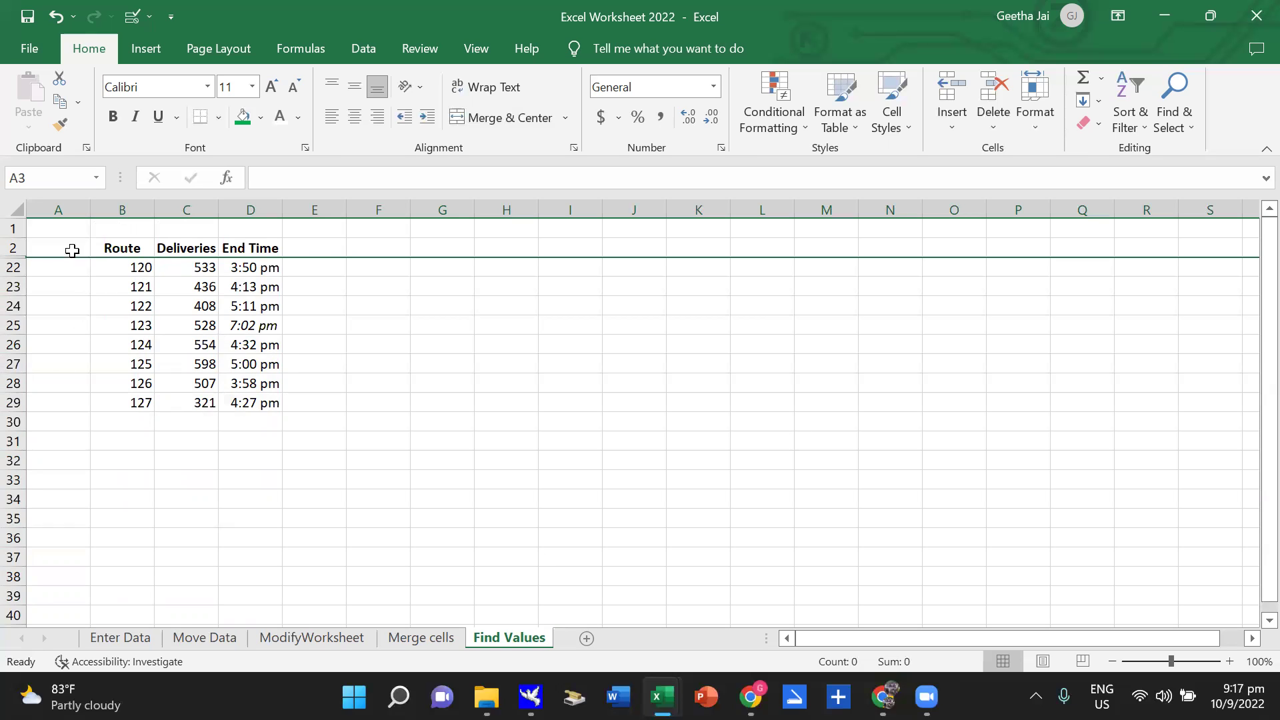
Select A2:A22, then rows 2–22, dismissing the context menu each time.
{"action": "left_click", "coordinate": [42, 255]}
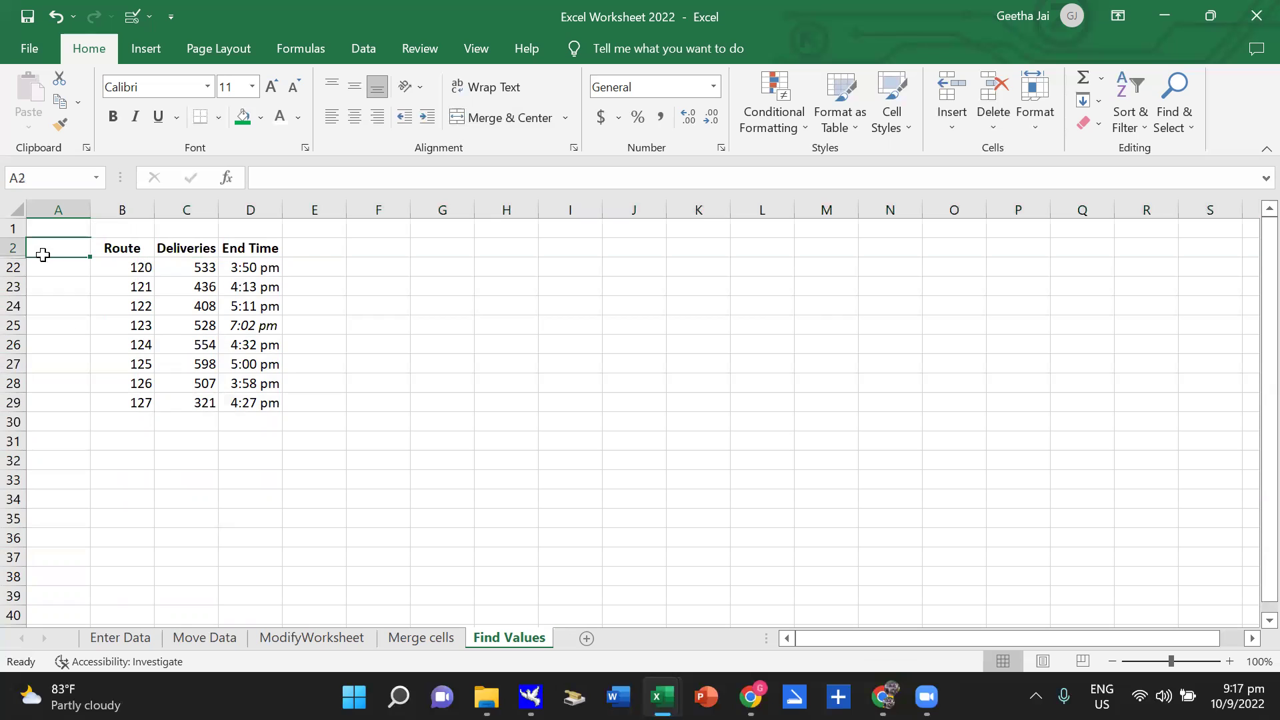
{"action": "left_click_drag", "start_coordinate": [42, 255], "coordinate": [41, 275]}
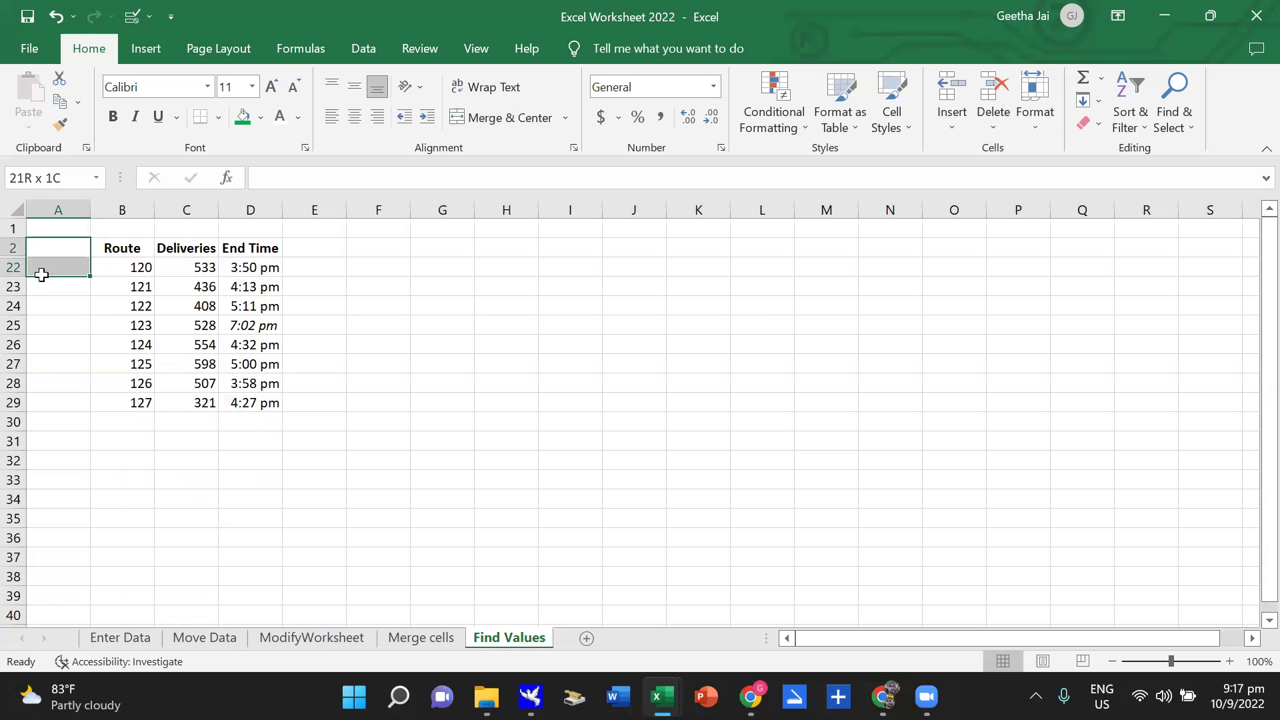
{"action": "right_click", "coordinate": [44, 258]}
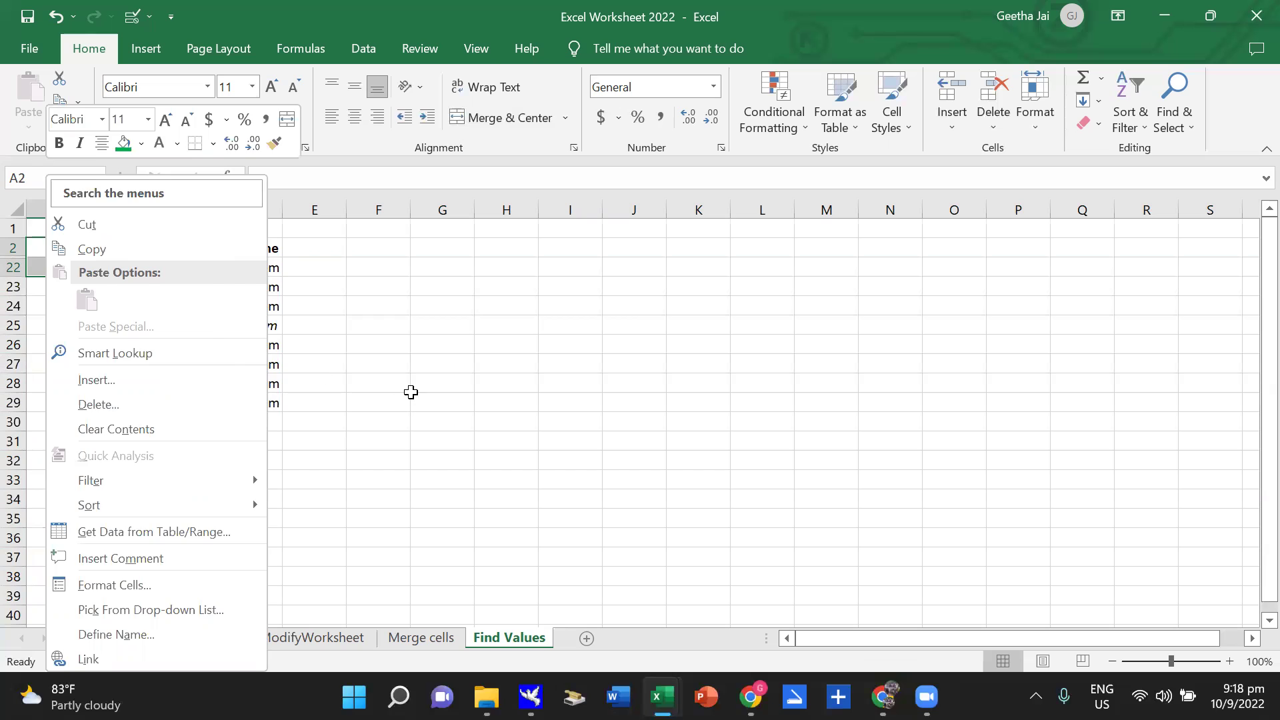
{"action": "key", "text": "Escape"}
{"action": "left_click", "coordinate": [66, 263]}
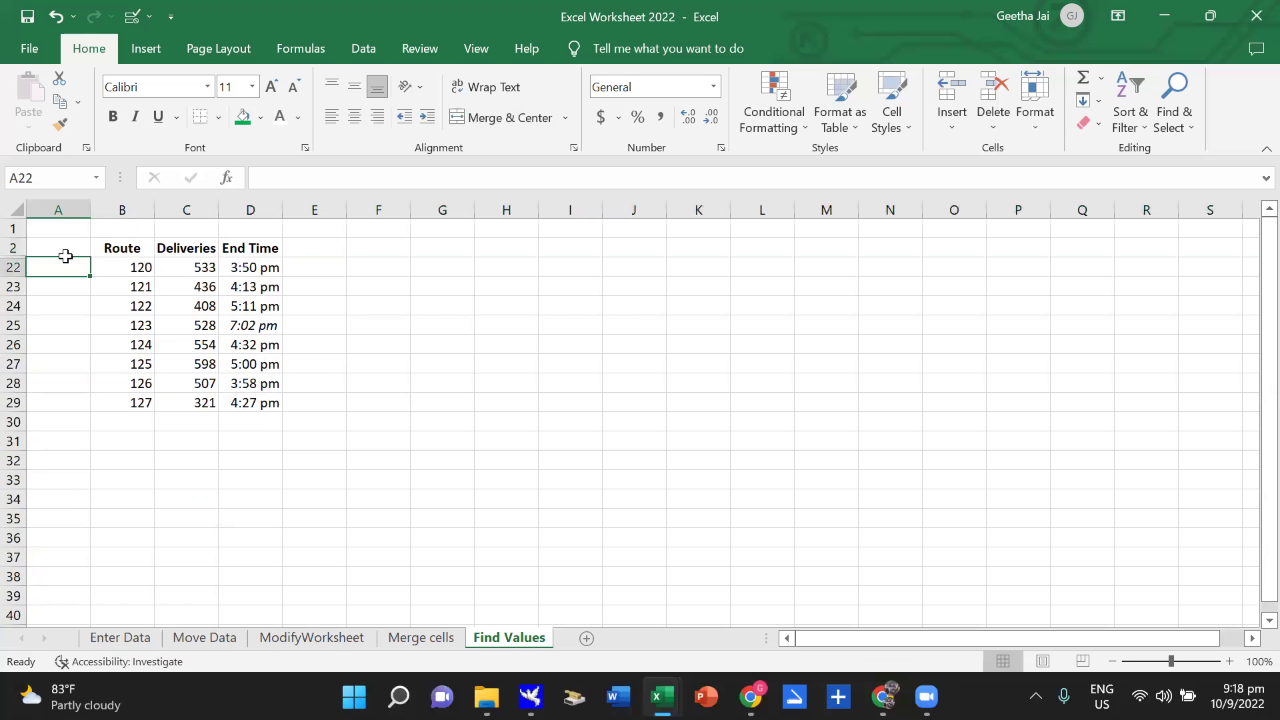
{"action": "left_click_drag", "start_coordinate": [13, 248], "coordinate": [16, 268]}
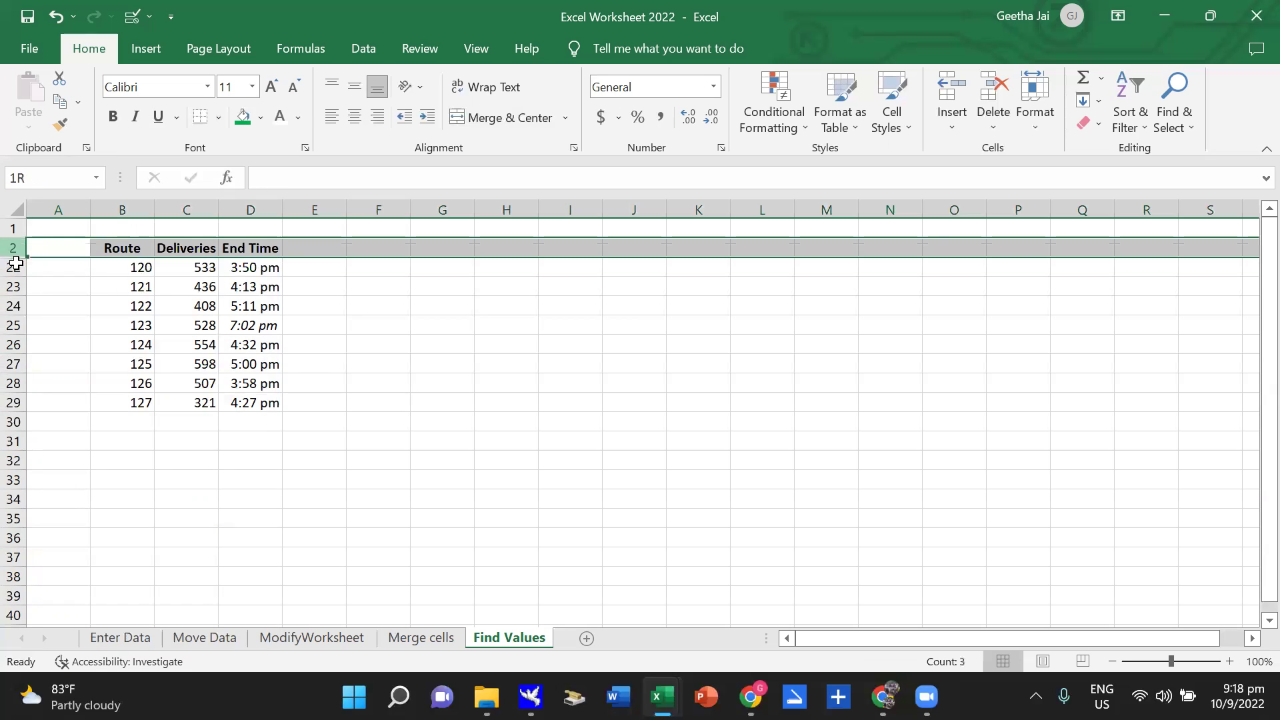
{"action": "right_click", "coordinate": [40, 262]}
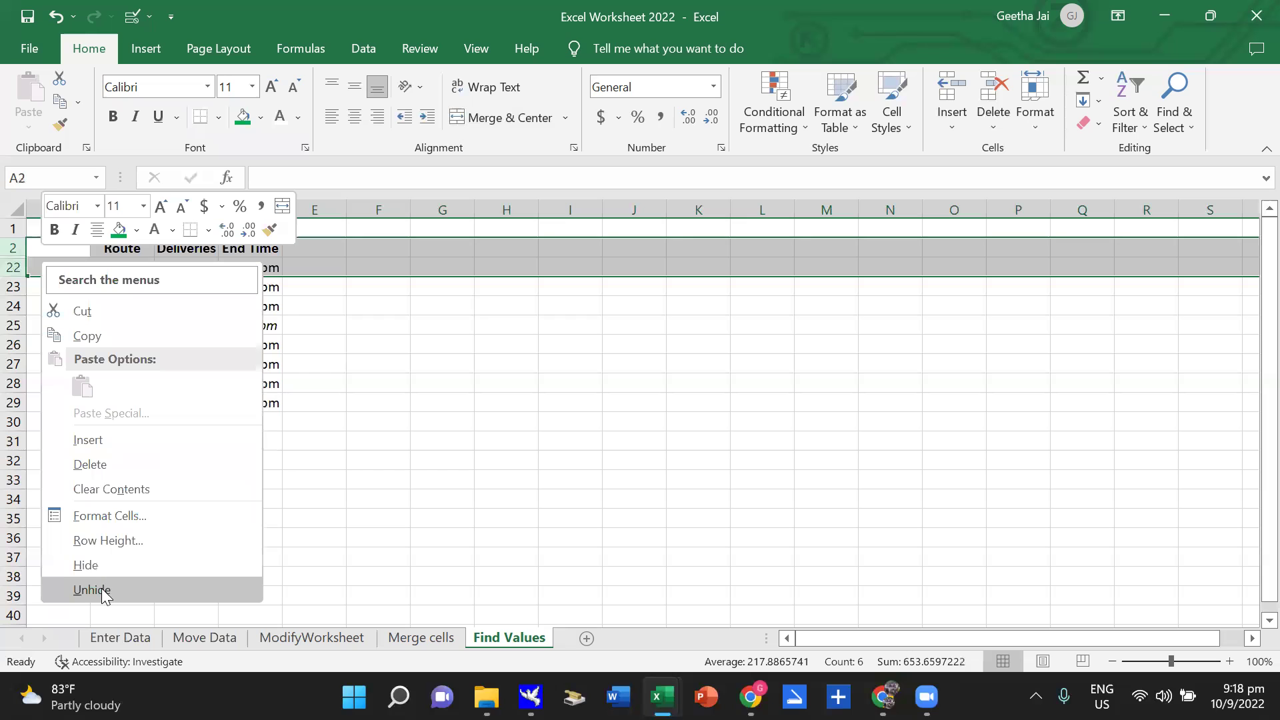
{"action": "left_click", "coordinate": [377, 460]}
{"action": "left_click", "coordinate": [54, 326]}
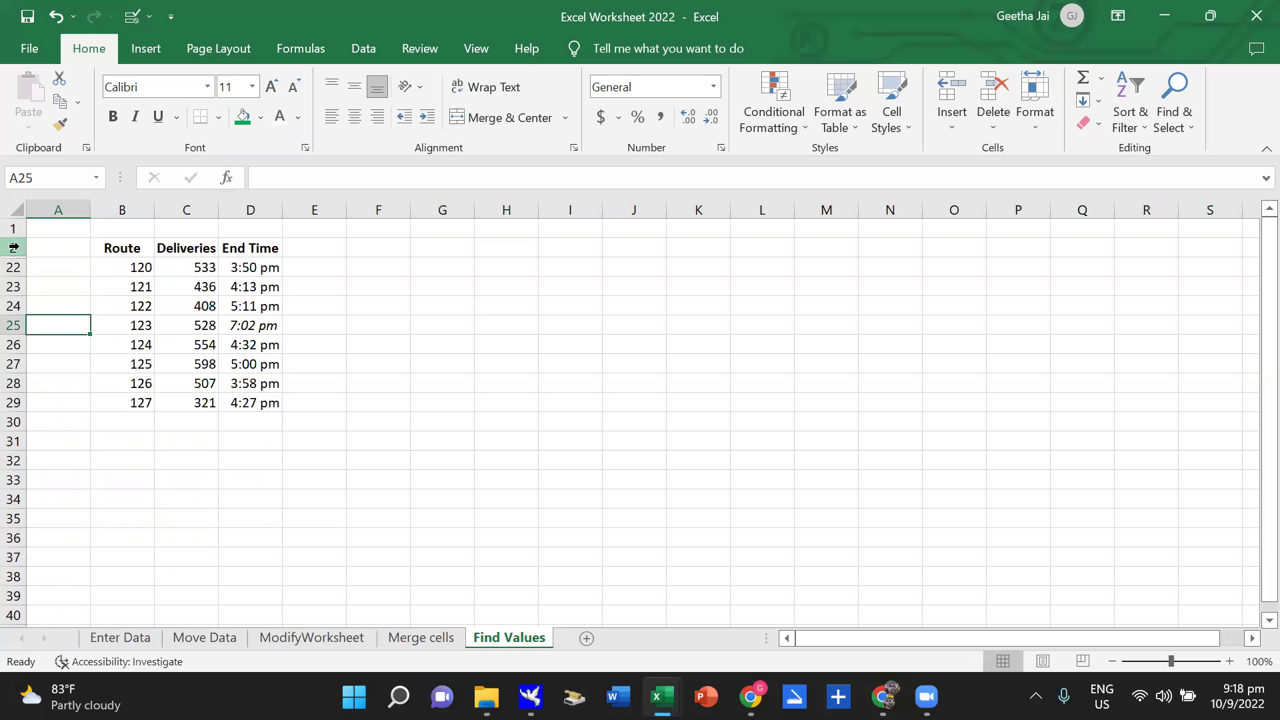
Unhide rows 3 to 21 from a rows 2–22 selection, restoring routes 101–119.
{"action": "left_click_drag", "start_coordinate": [13, 247], "coordinate": [16, 267]}
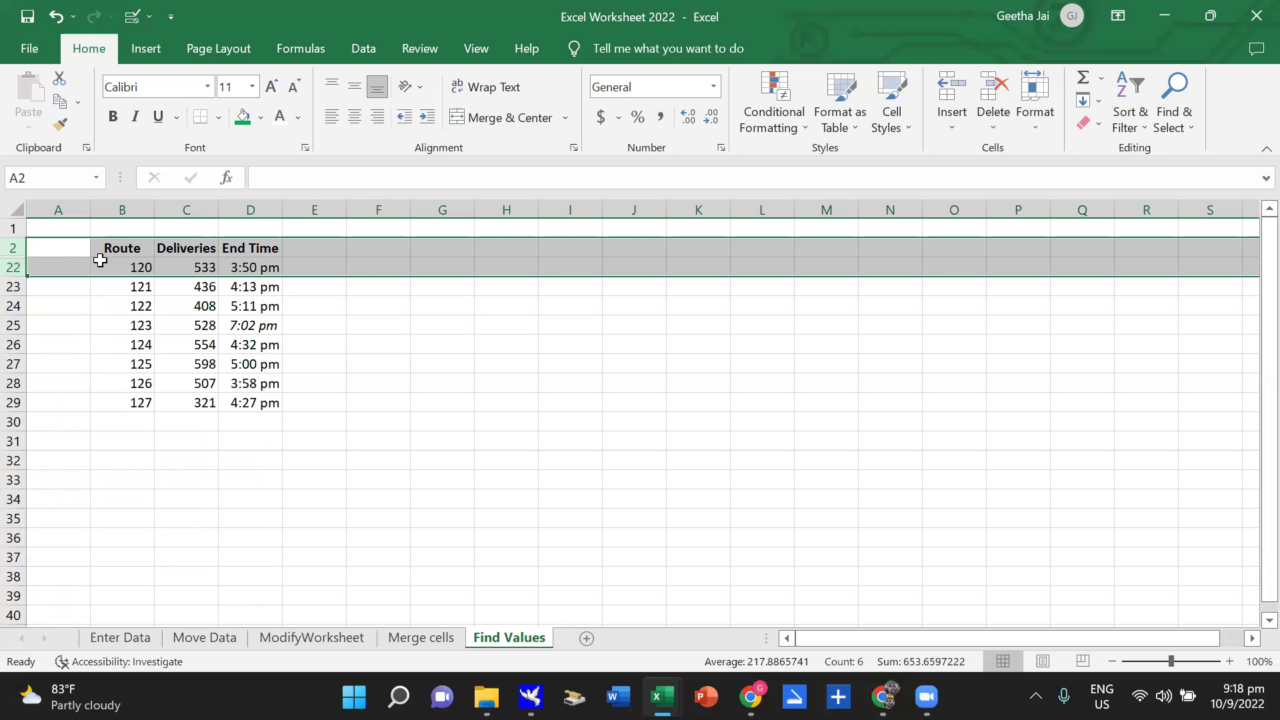
{"action": "right_click", "coordinate": [103, 259]}
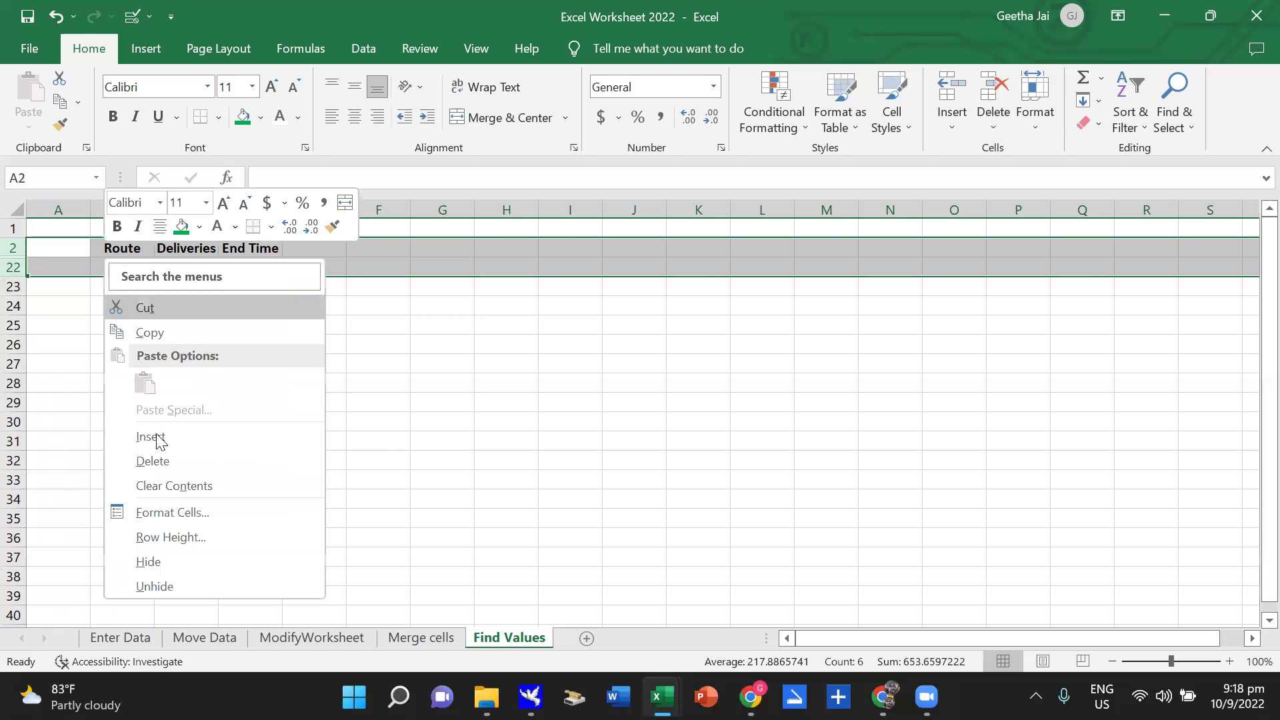
{"action": "left_click", "coordinate": [172, 578]}
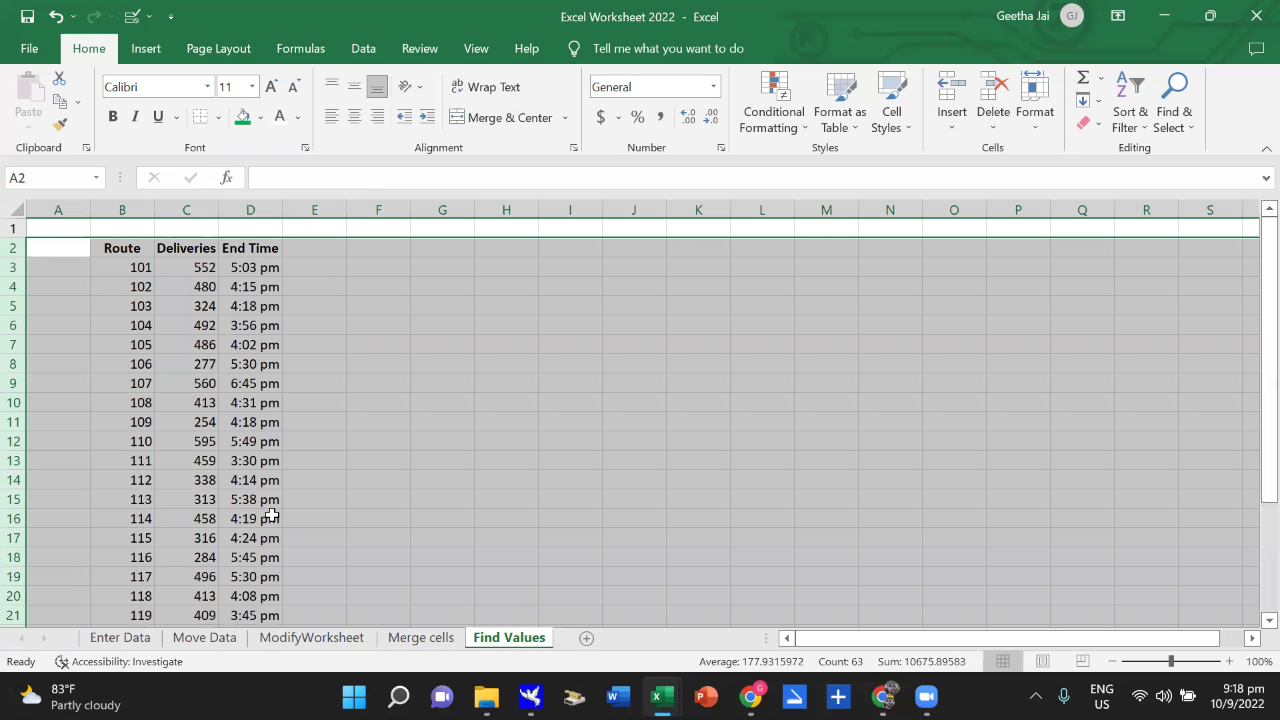
{"action": "left_click", "coordinate": [375, 461]}
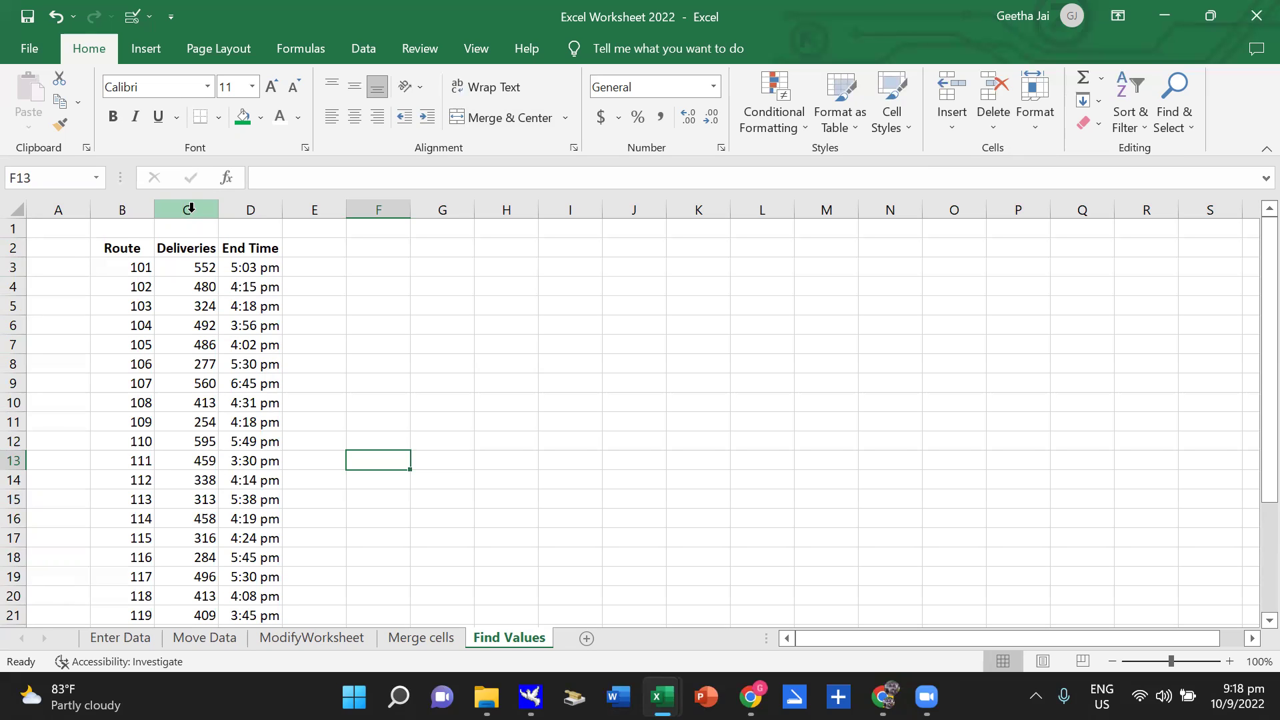
Hide column C, the Deliveries column, of the Find Values table.
{"action": "left_click", "coordinate": [192, 208]}
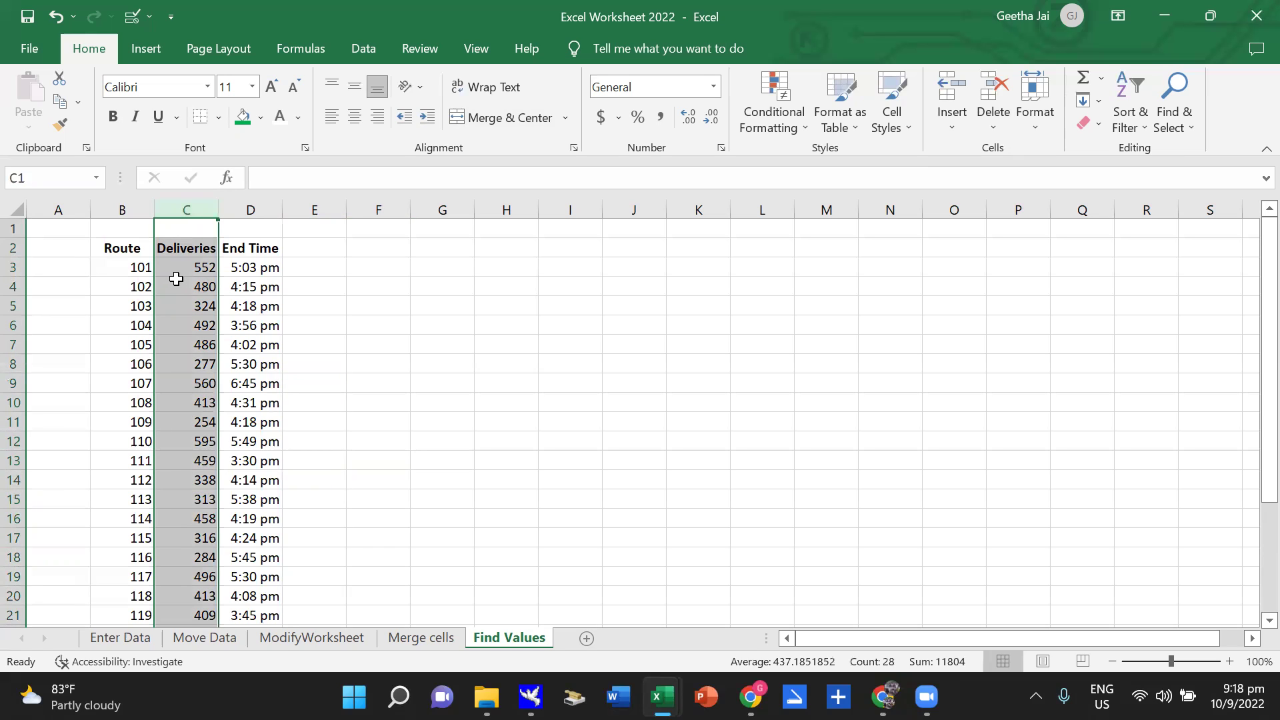
{"action": "right_click", "coordinate": [177, 282]}
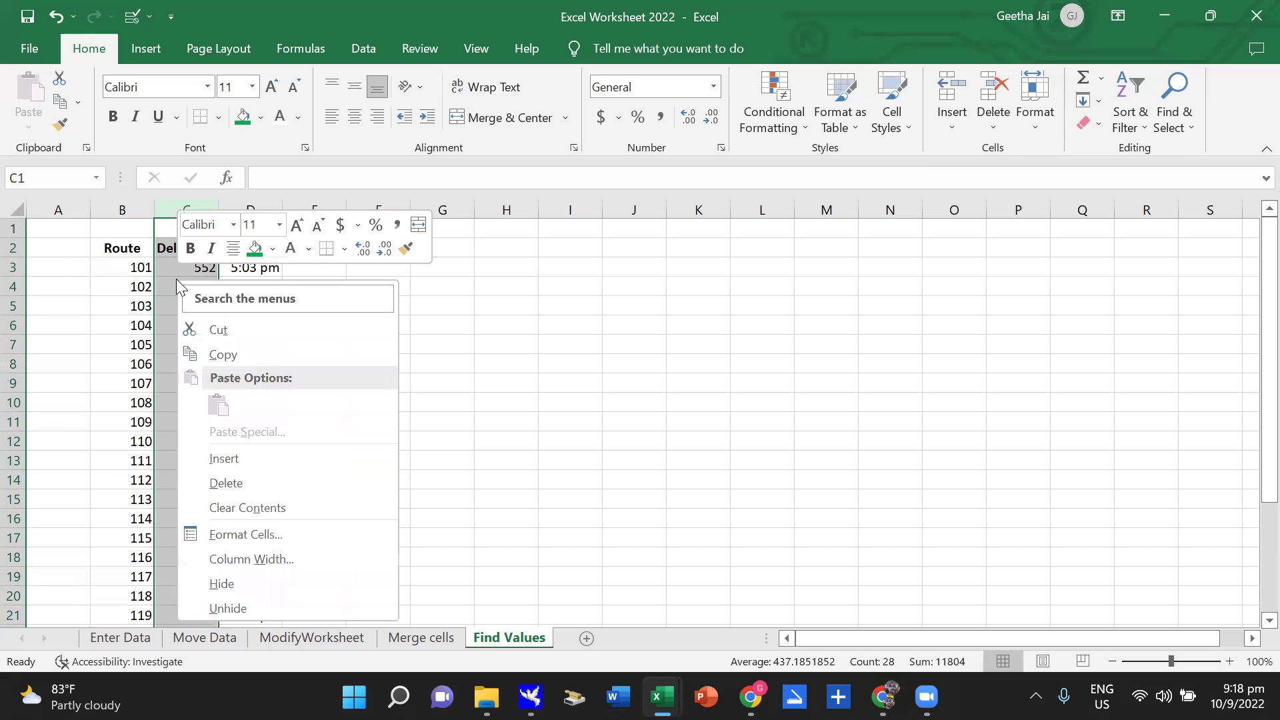
{"action": "left_click", "coordinate": [231, 582]}
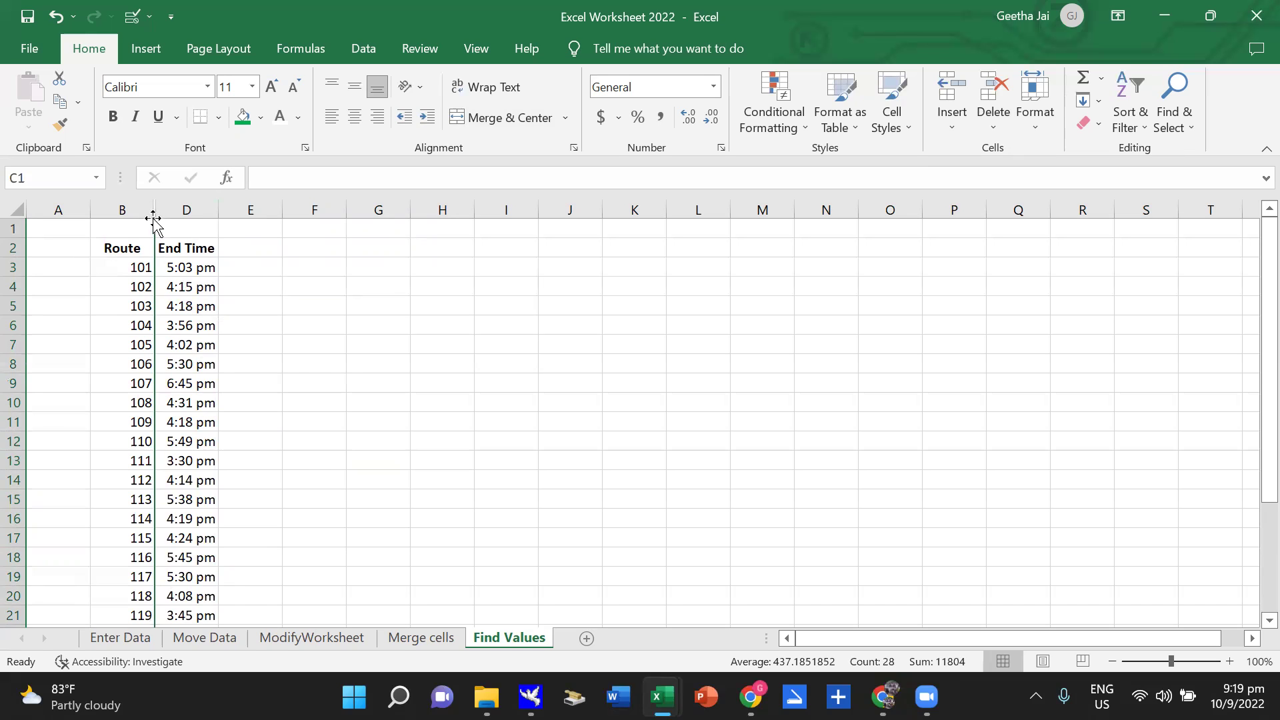
Unhide column C from a B–D selection, restoring Deliveries between Route and End Time.
{"action": "left_click_drag", "start_coordinate": [125, 213], "coordinate": [181, 211]}
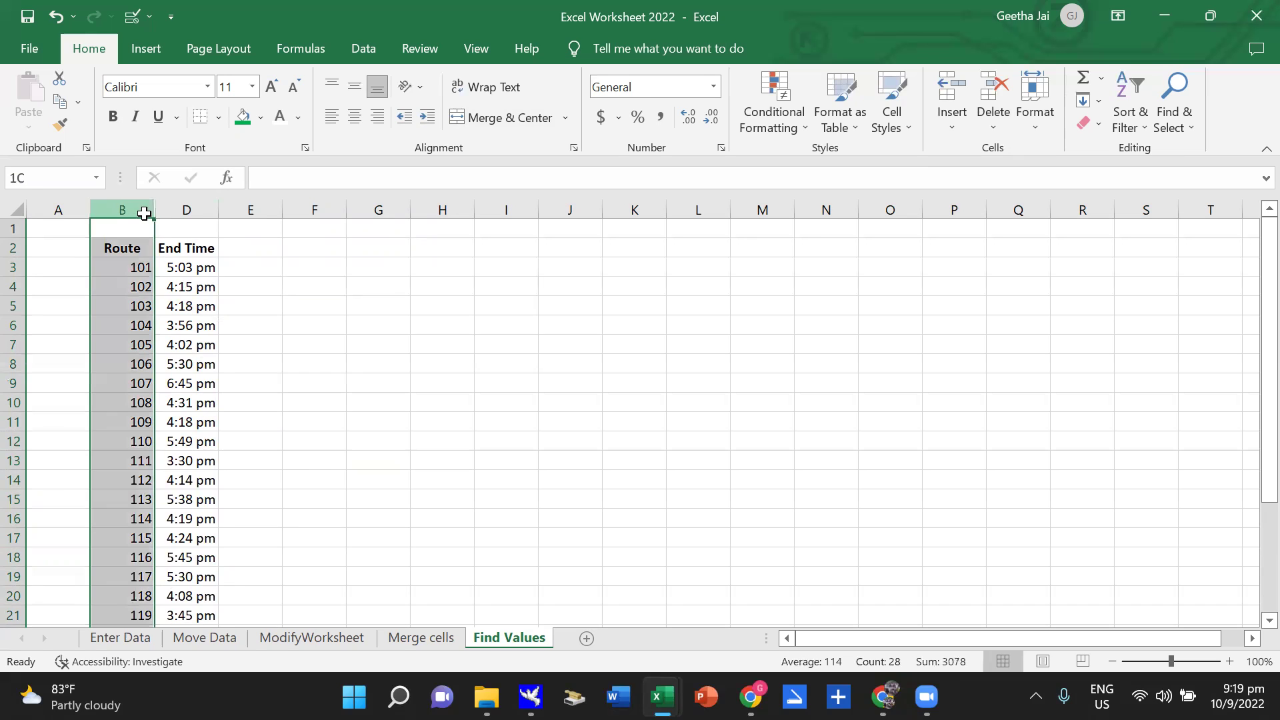
{"action": "right_click", "coordinate": [168, 240]}
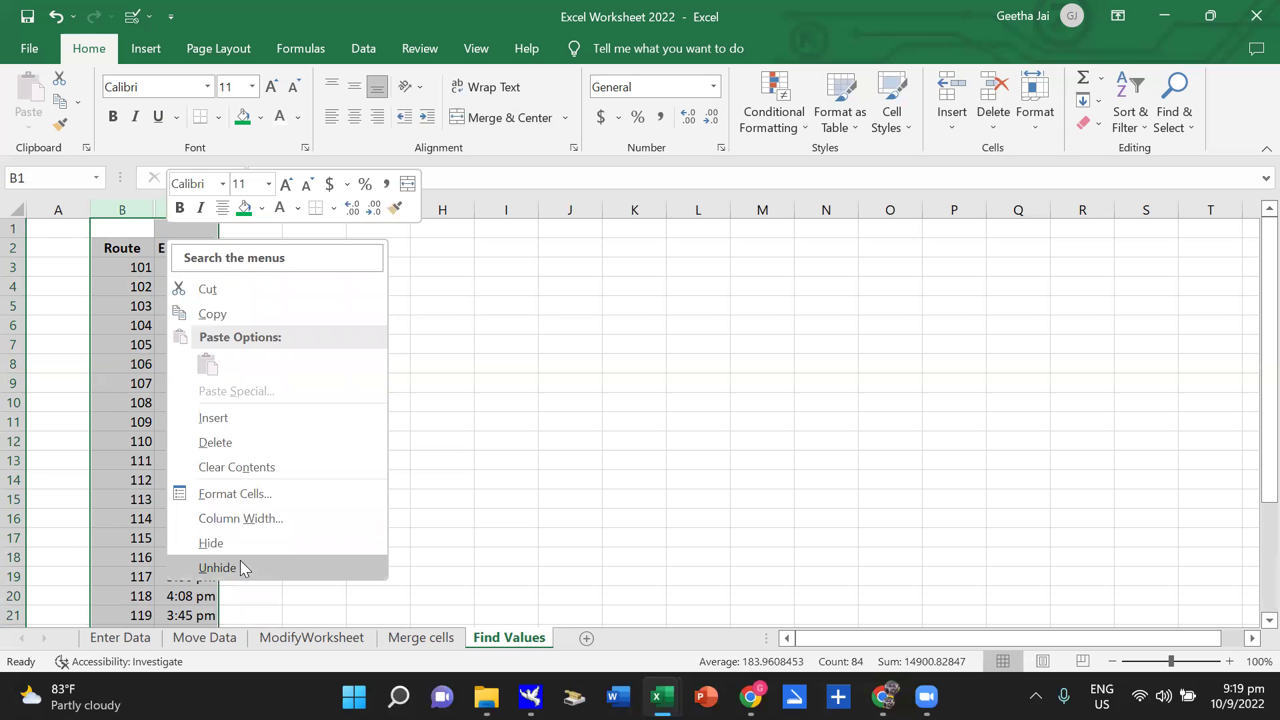
{"action": "left_click", "coordinate": [217, 568]}
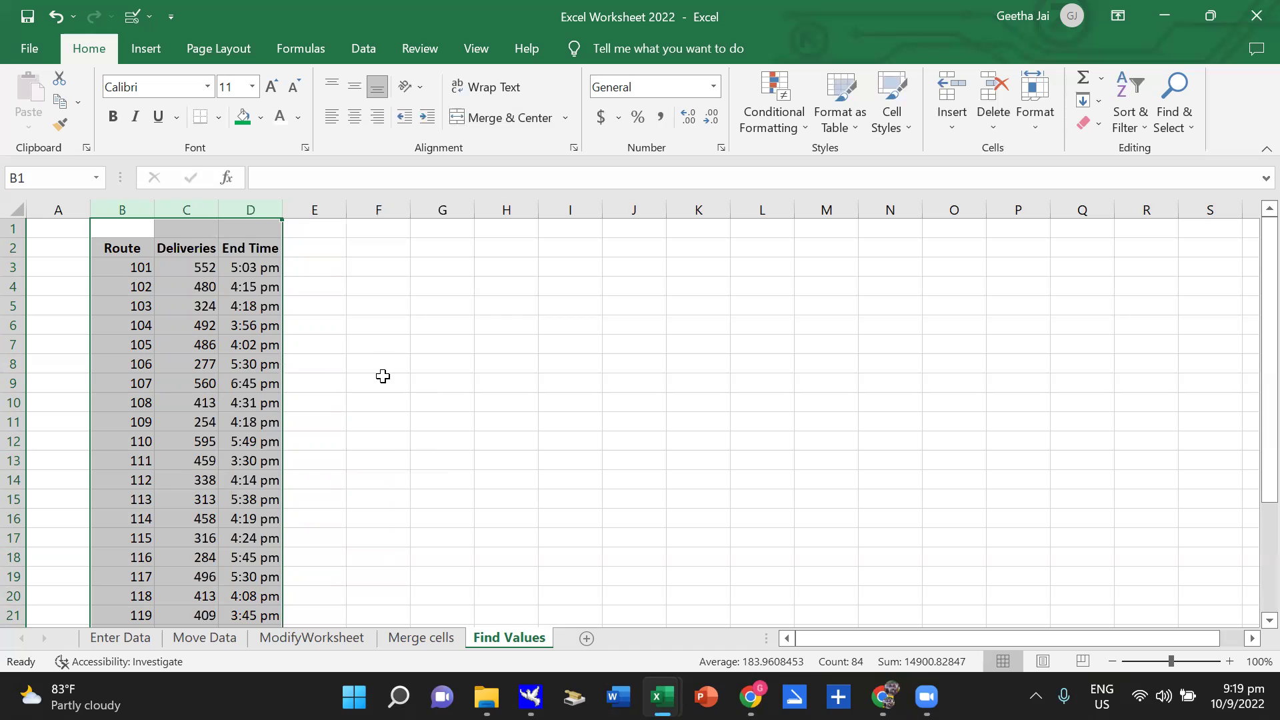
{"action": "left_click", "coordinate": [351, 340]}
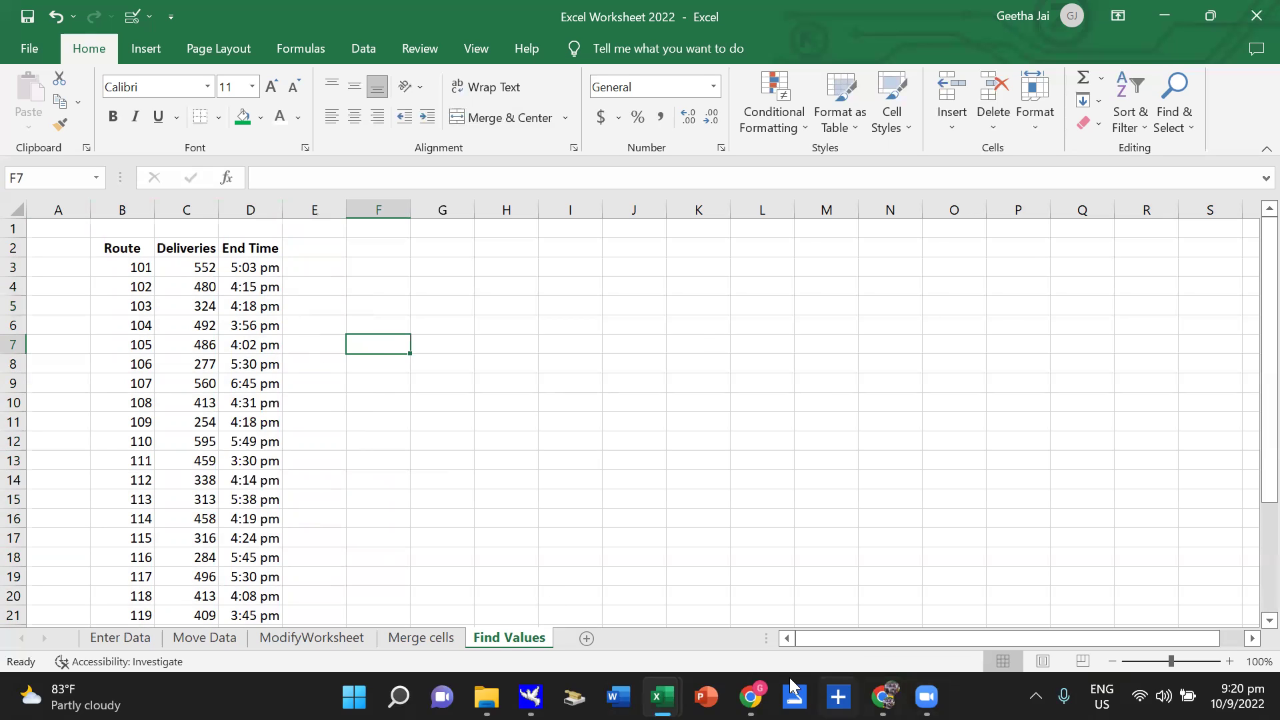
Minimize PowerPoint and the Excel Worksheet 2022 window, then show the desktop with Win+D.
{"action": "left_click", "coordinate": [706, 697]}
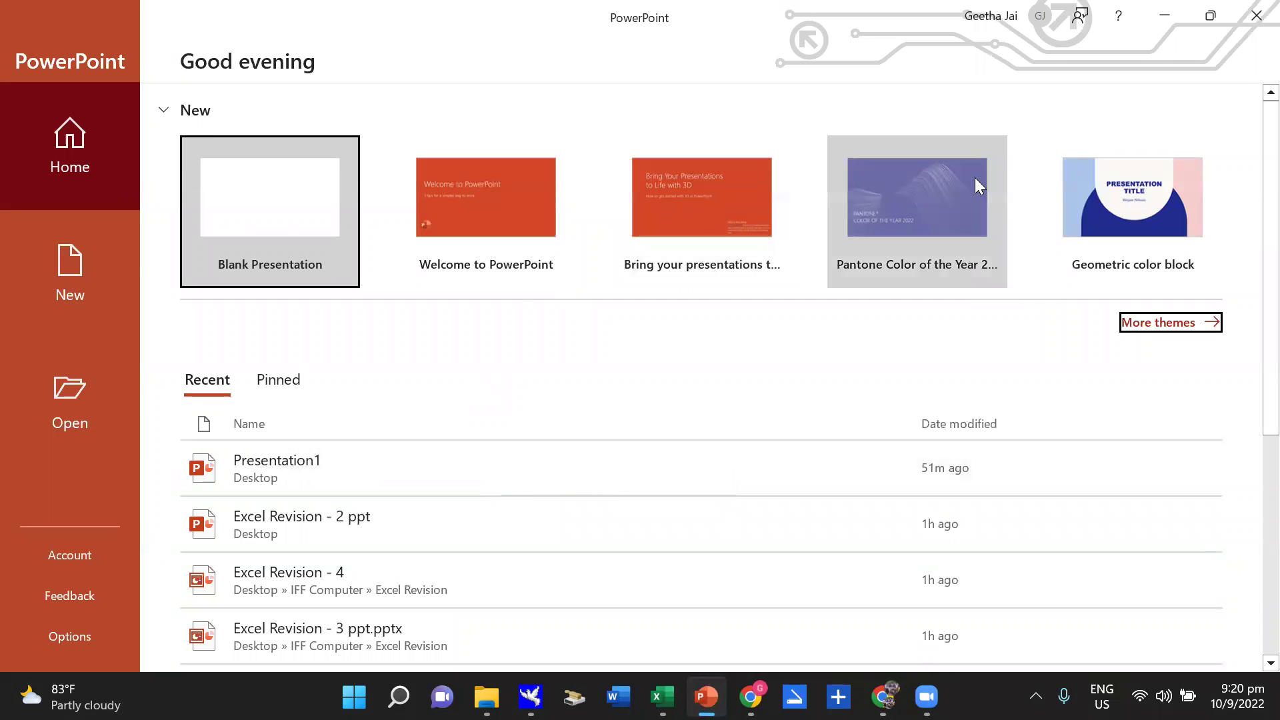
{"action": "left_click", "coordinate": [1165, 5]}
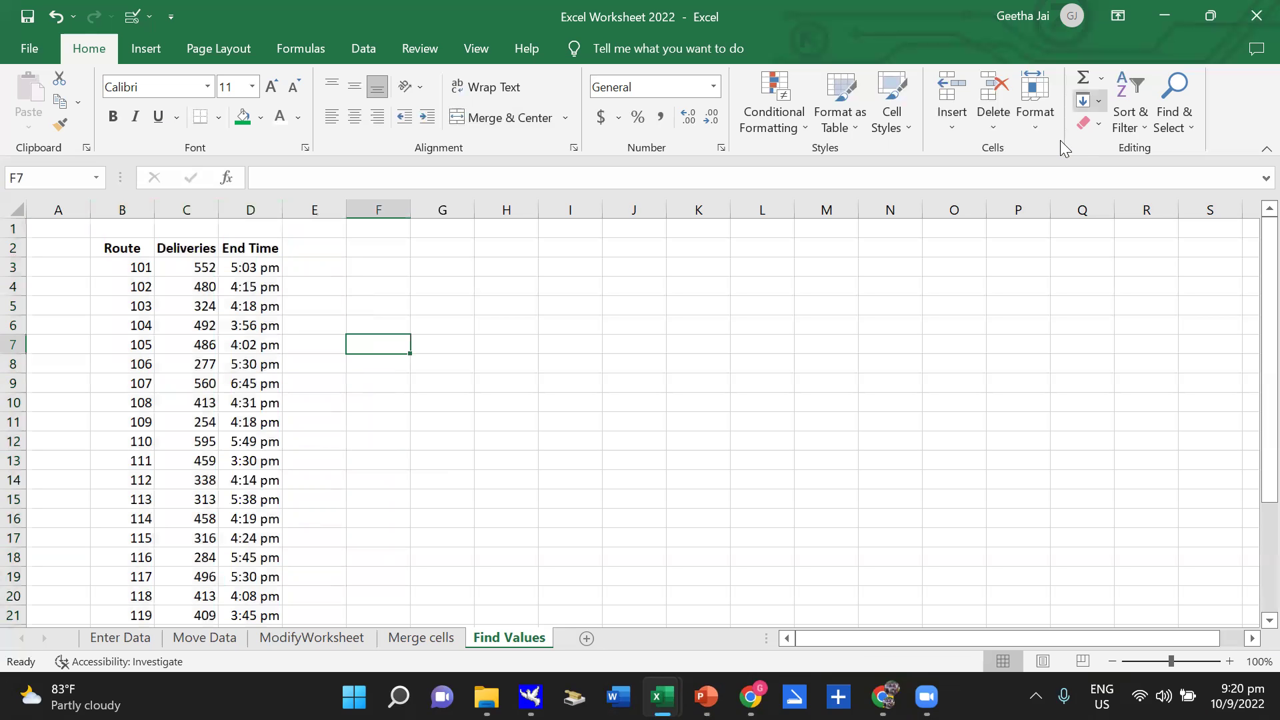
{"action": "left_click", "coordinate": [1168, 14]}
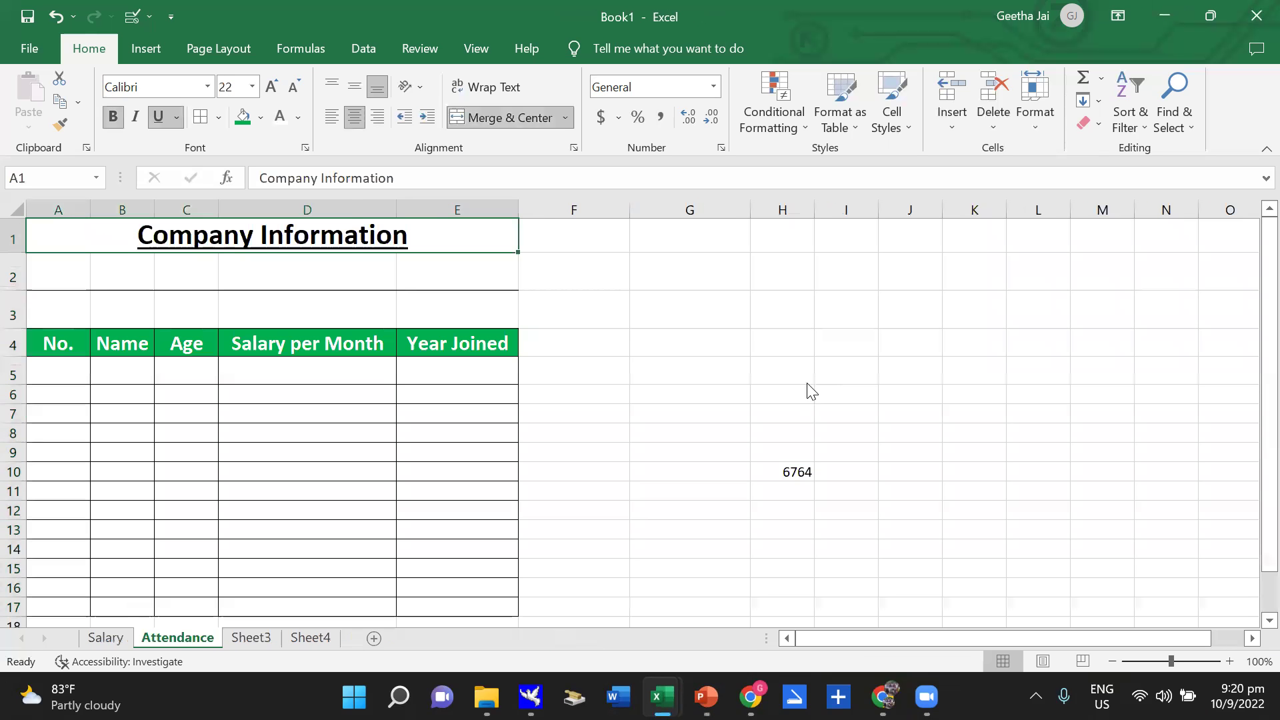
{"action": "key", "text": "super+d"}
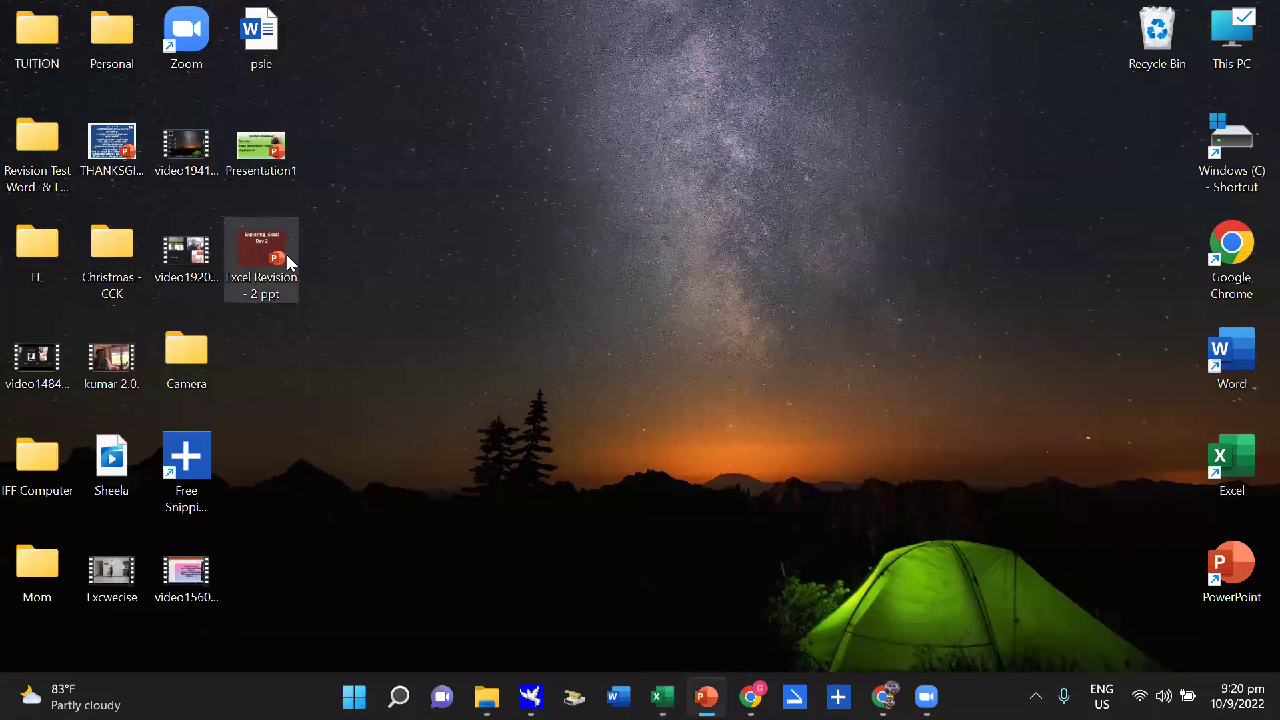
Open the Excel Revision - 2 presentation and view the Font and Alignment slides.
{"action": "double_click", "coordinate": [271, 262]}
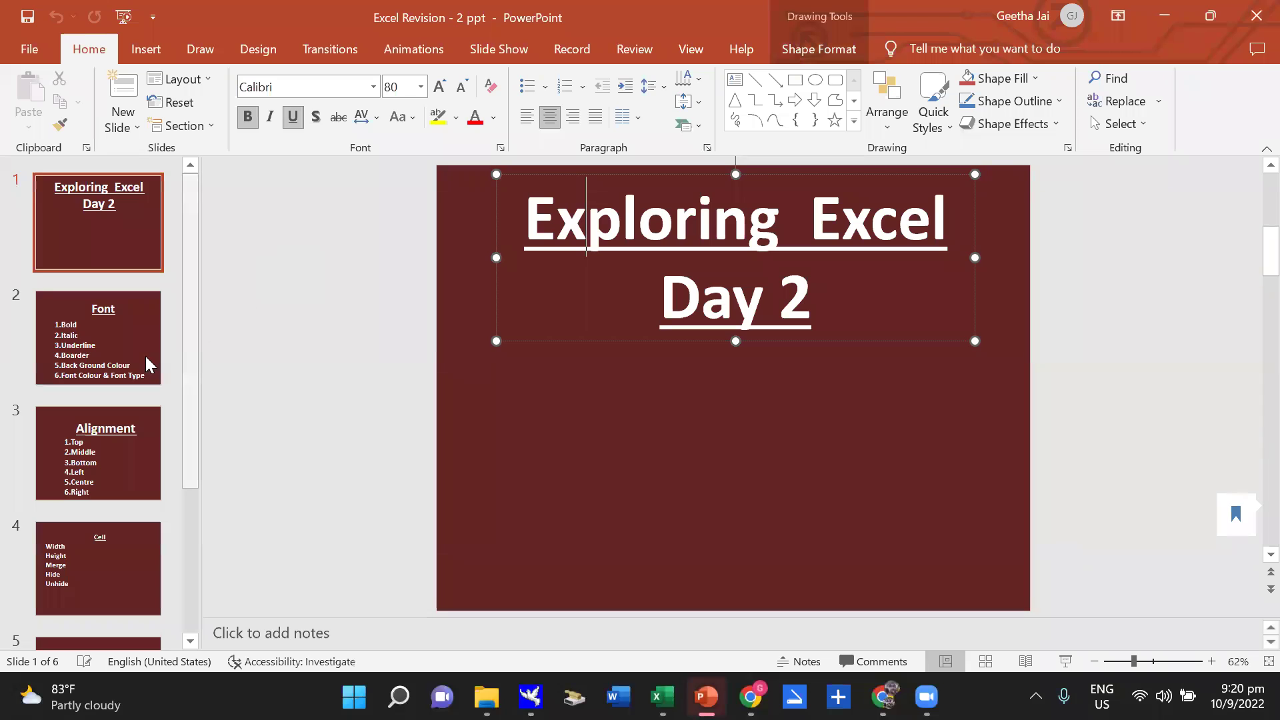
{"action": "left_click", "coordinate": [116, 334]}
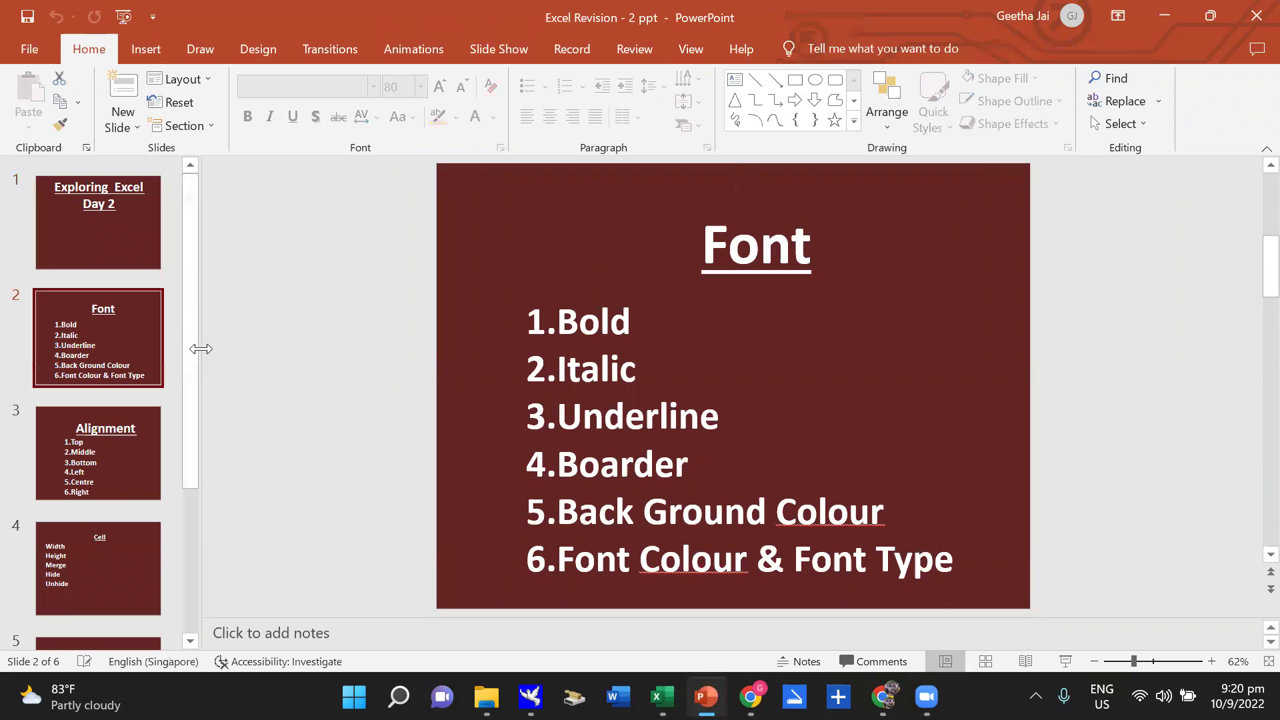
{"action": "left_click", "coordinate": [106, 447]}
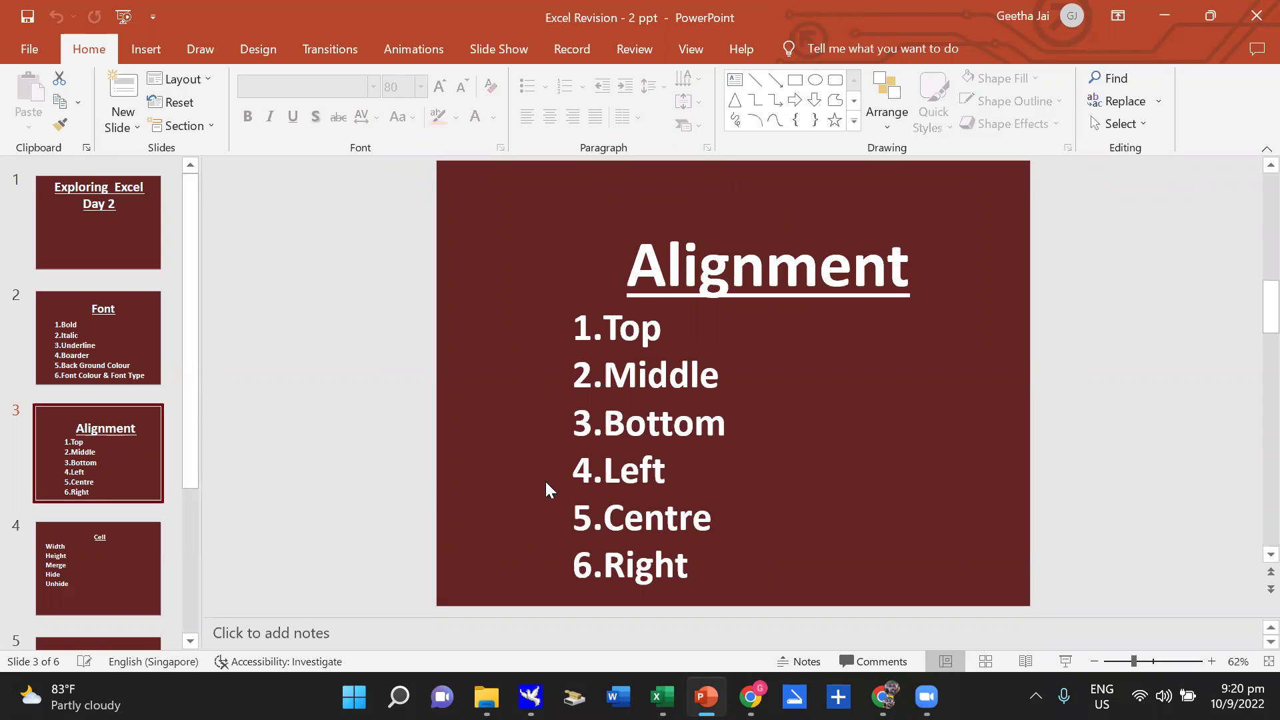
Review the Cell and Number slides, then return to the Excel Worksheet 2022 workbook.
{"action": "left_click", "coordinate": [43, 560]}
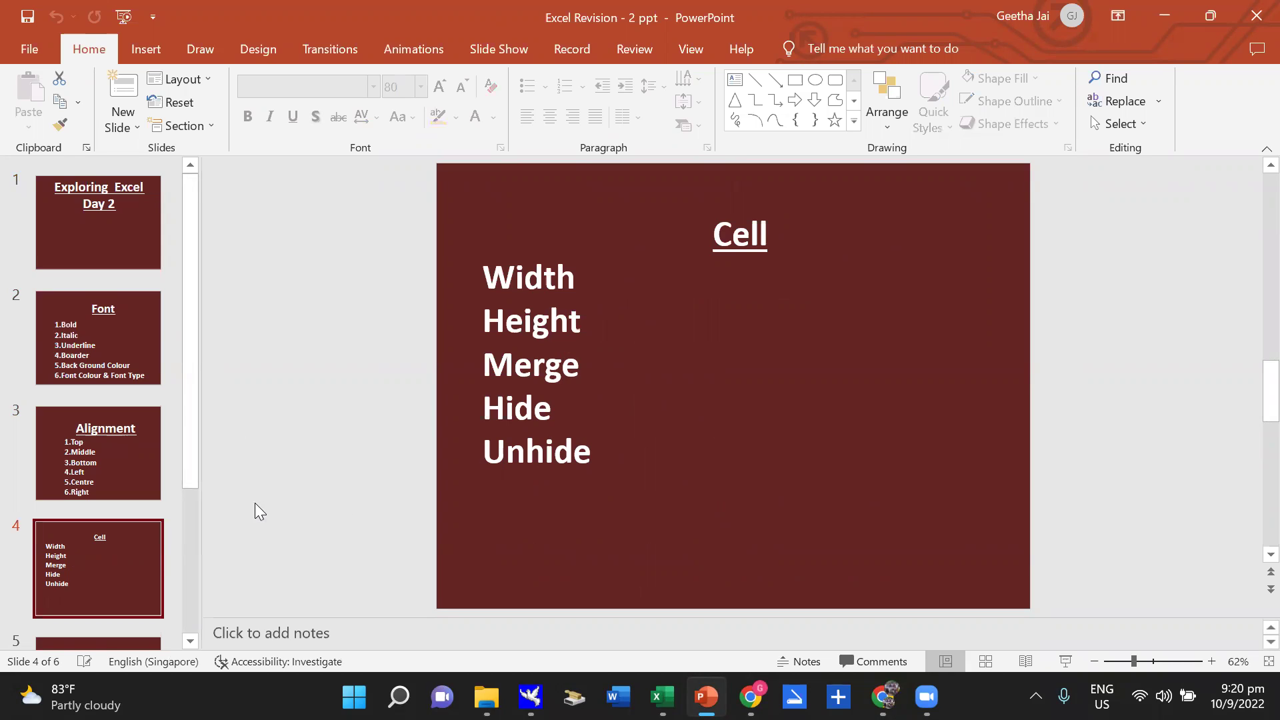
{"action": "scroll", "coordinate": [105, 496], "scroll_direction": "down", "scroll_amount": 2}
{"action": "scroll", "coordinate": [104, 488], "scroll_direction": "down", "scroll_amount": 2}
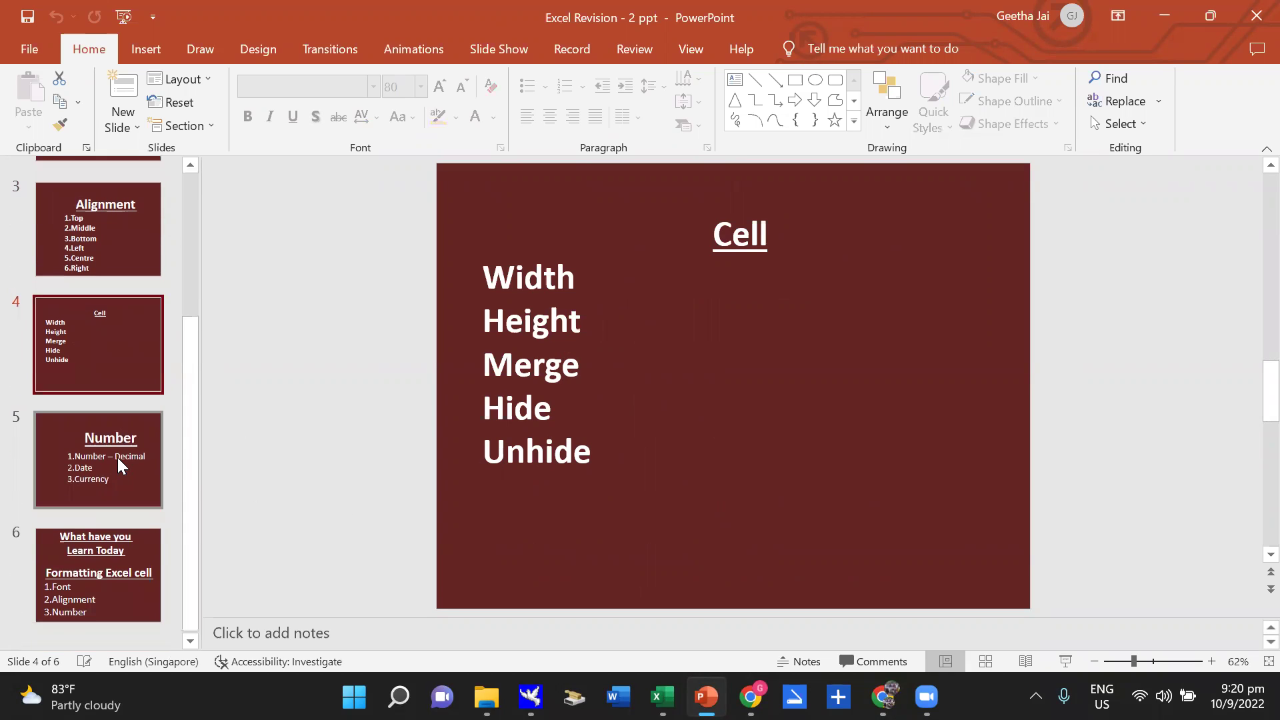
{"action": "left_click", "coordinate": [118, 458]}
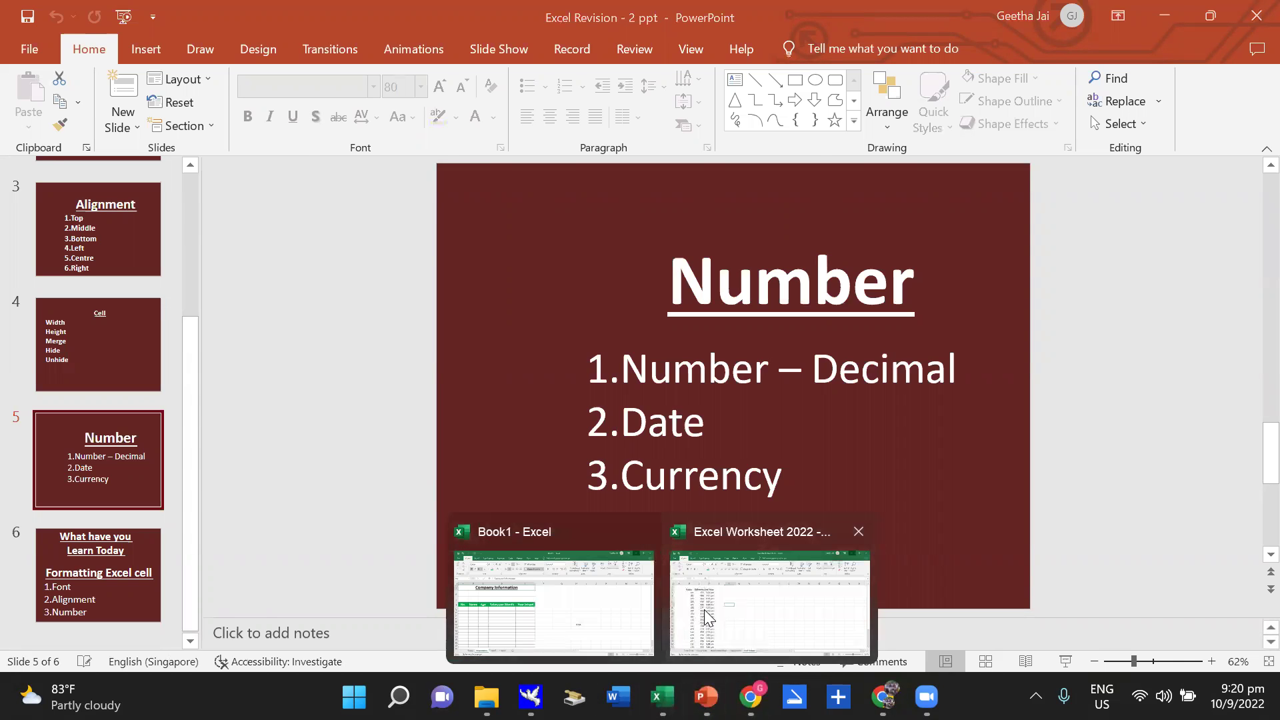
{"action": "left_click", "coordinate": [770, 594]}
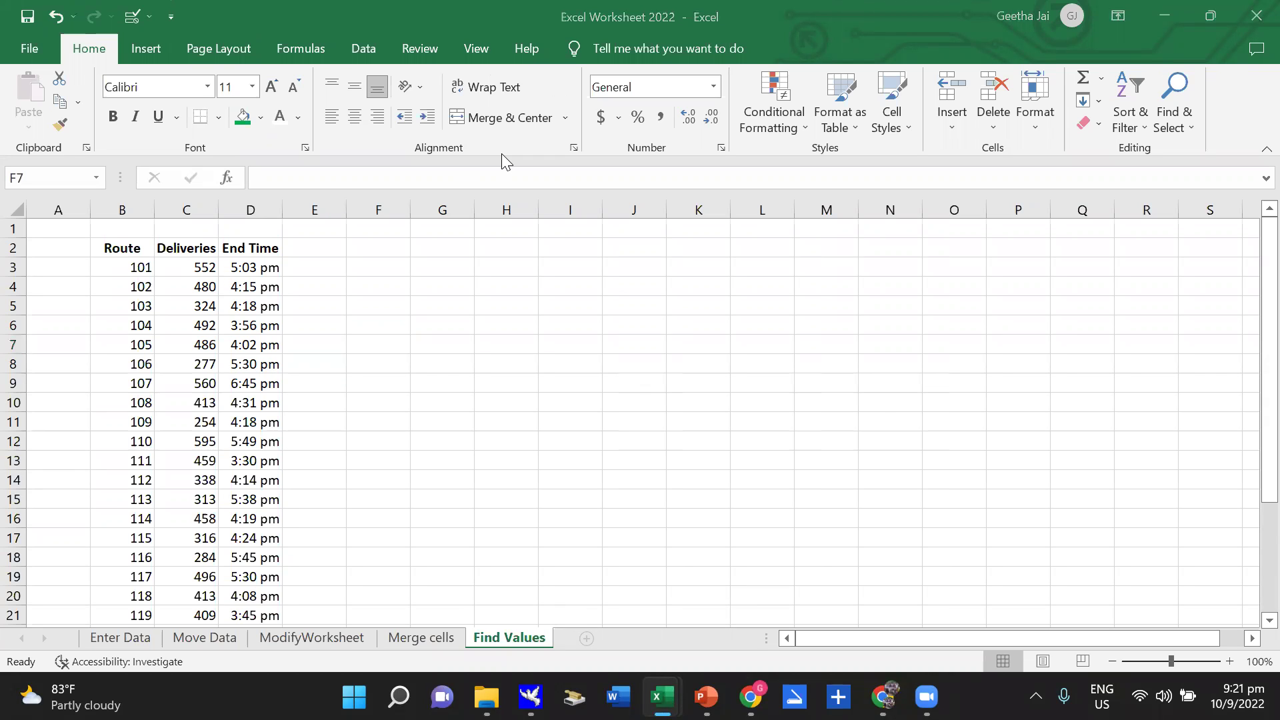
Select the Deliveries values from C3 down column C and bring up the accounting currency list.
{"action": "left_click", "coordinate": [190, 267]}
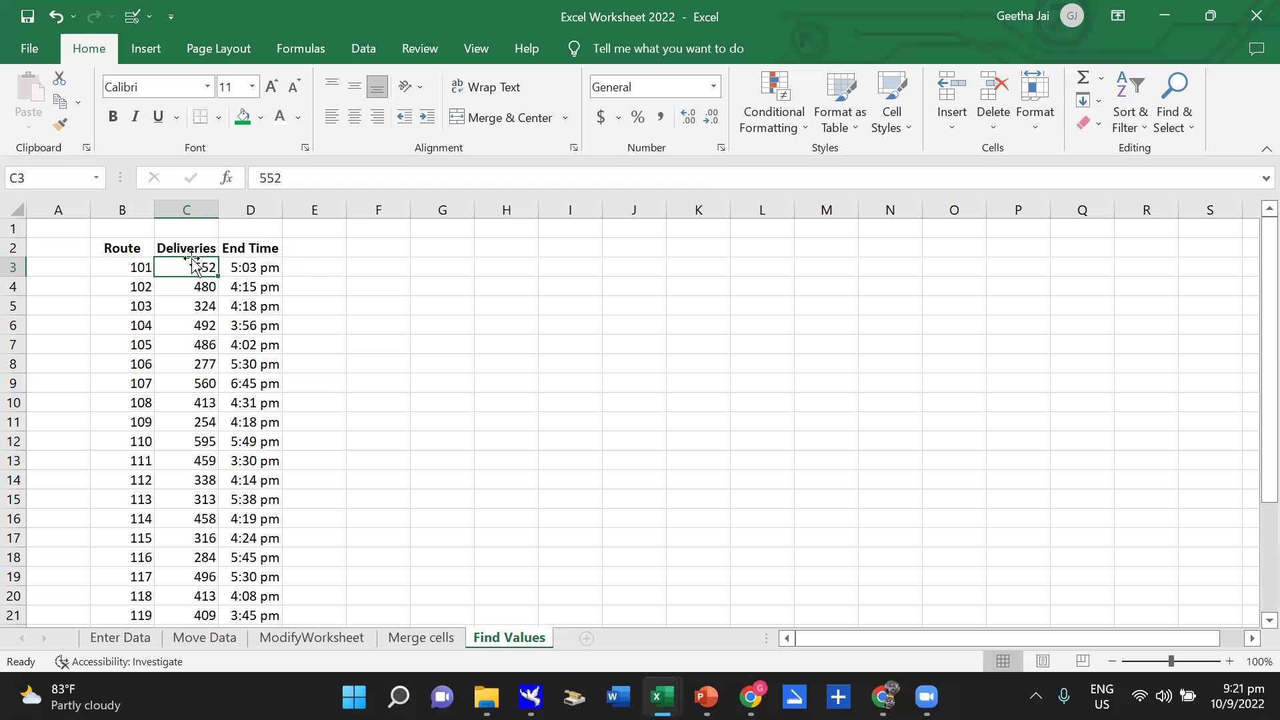
{"action": "left_click_drag", "start_coordinate": [188, 270], "coordinate": [174, 613]}
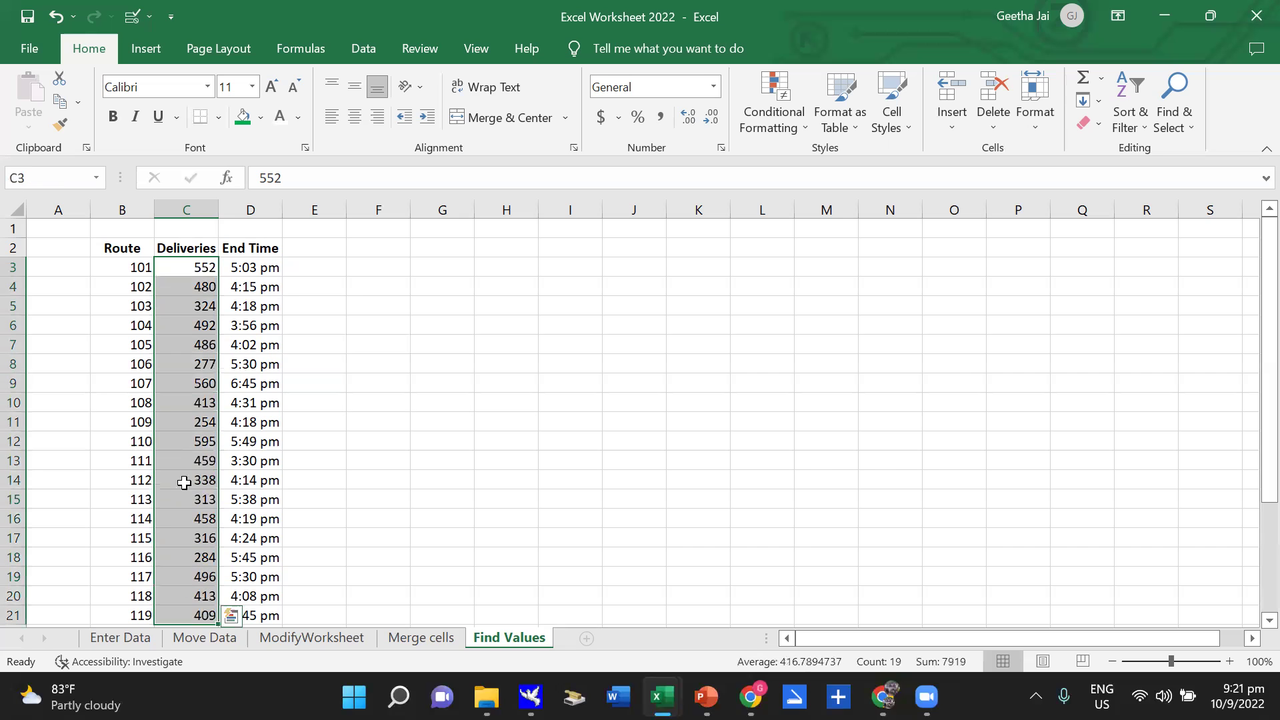
{"action": "left_click", "coordinate": [618, 120]}
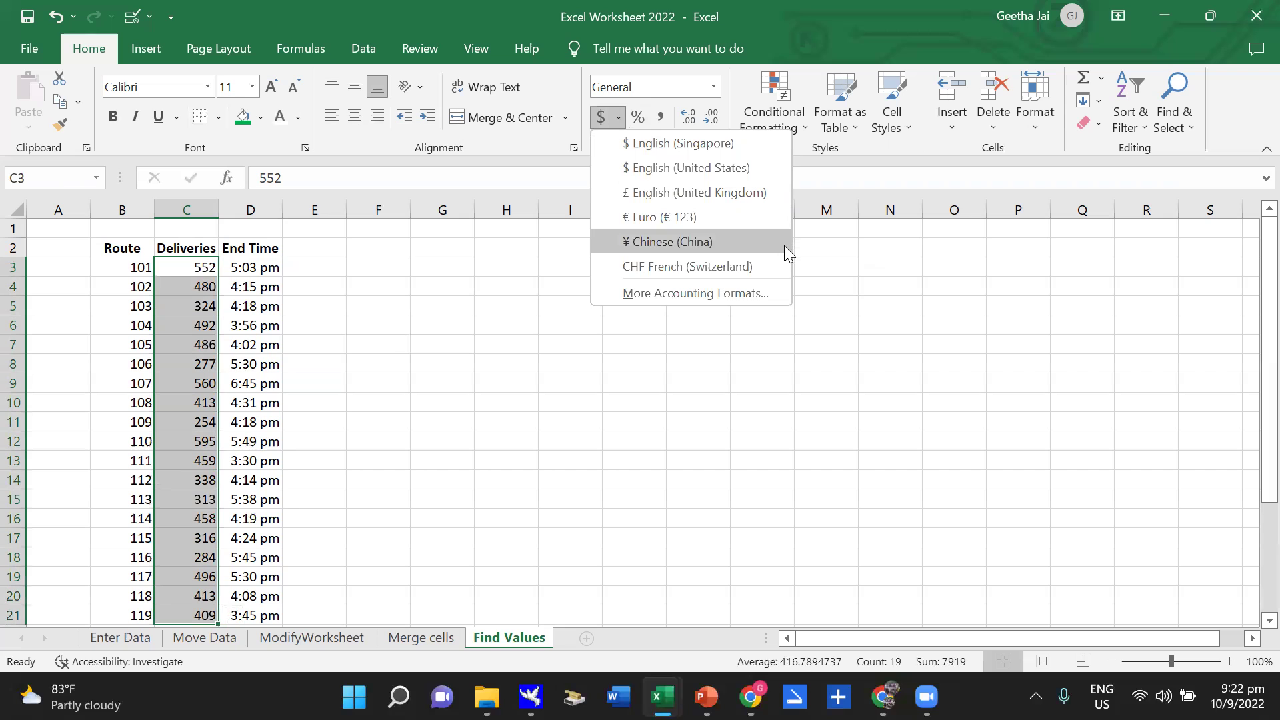
Format the Deliveries values as Currency with the INR symbol and 2 decimal places.
{"action": "left_click", "coordinate": [737, 294]}
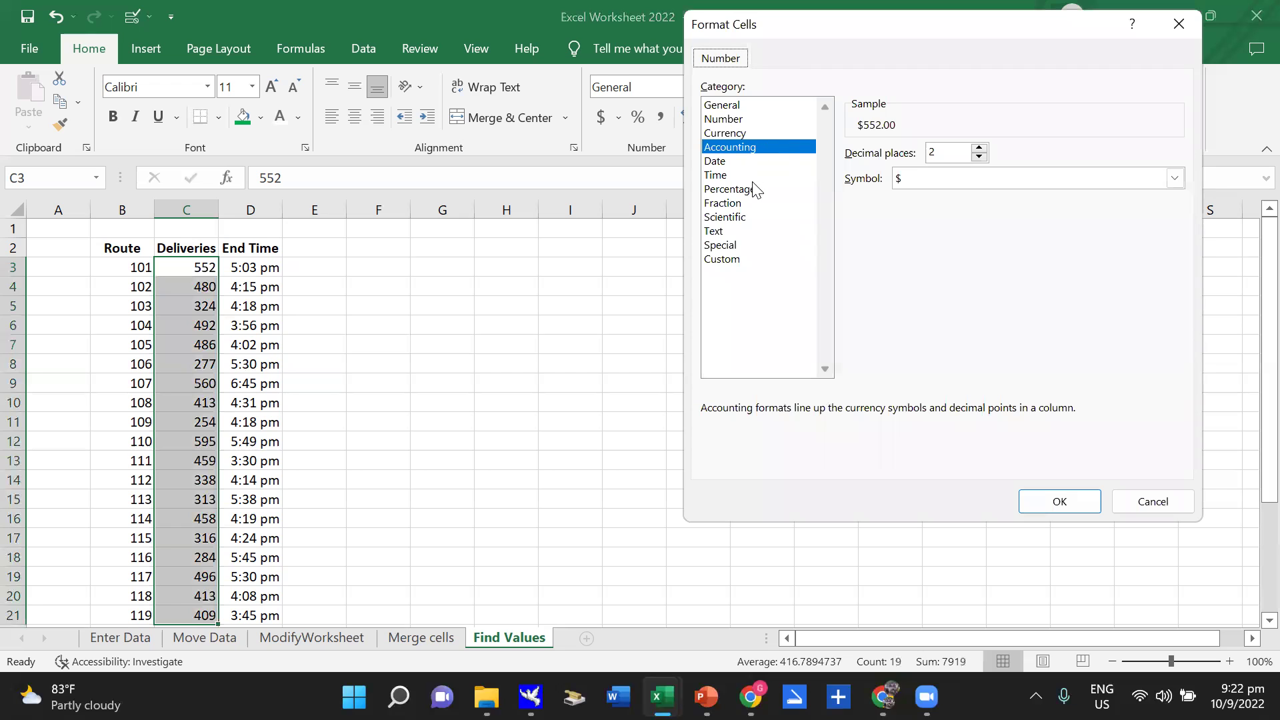
{"action": "left_click", "coordinate": [743, 132]}
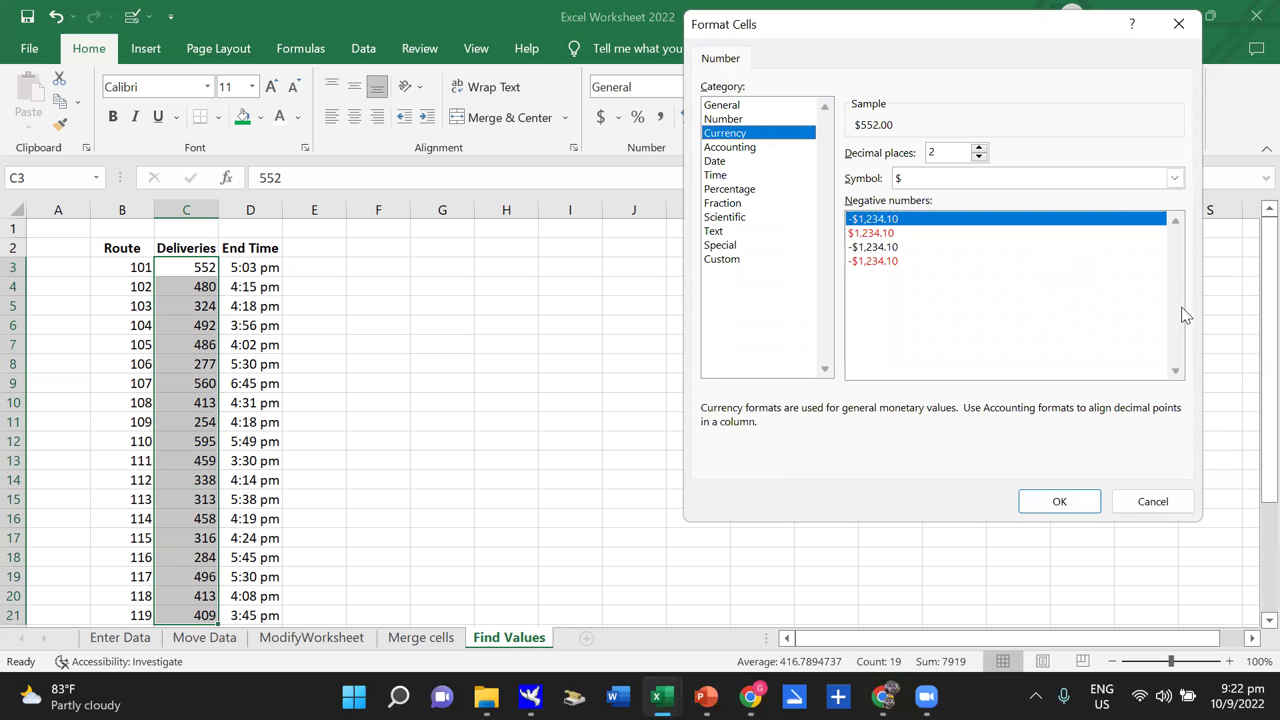
{"action": "left_click", "coordinate": [1175, 177]}
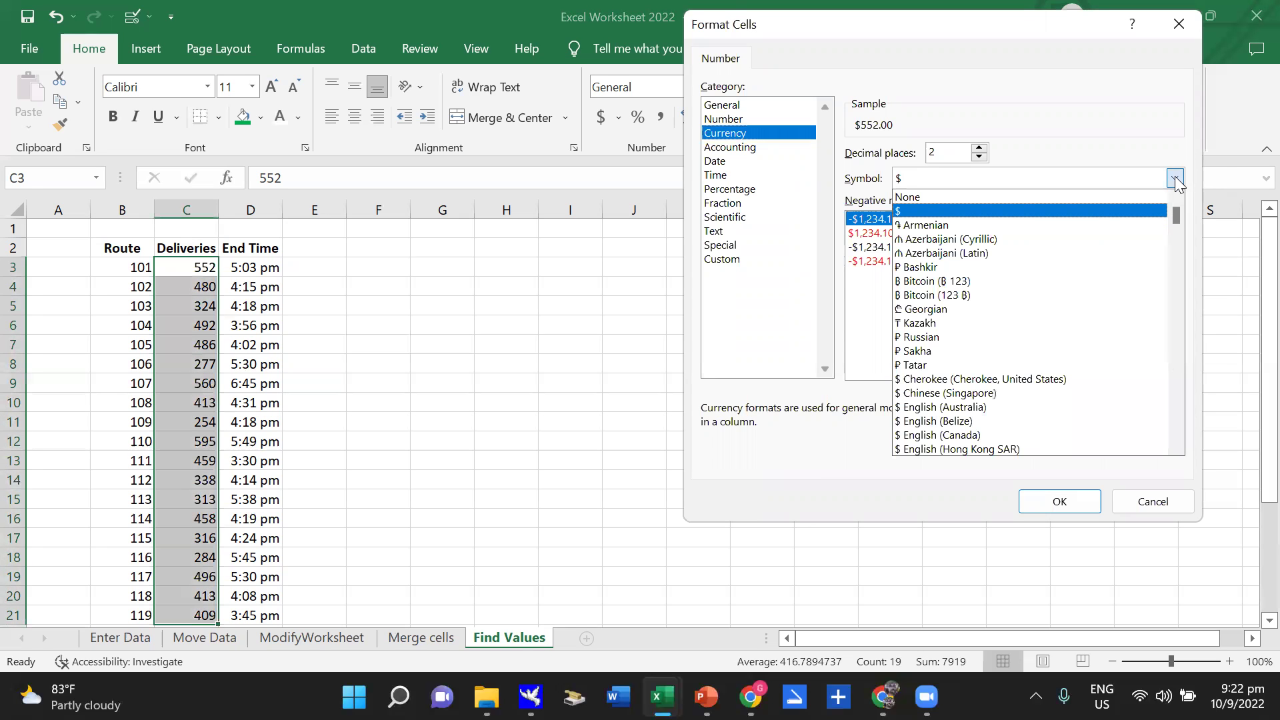
{"action": "key", "text": "i"}
{"action": "key", "text": "n"}
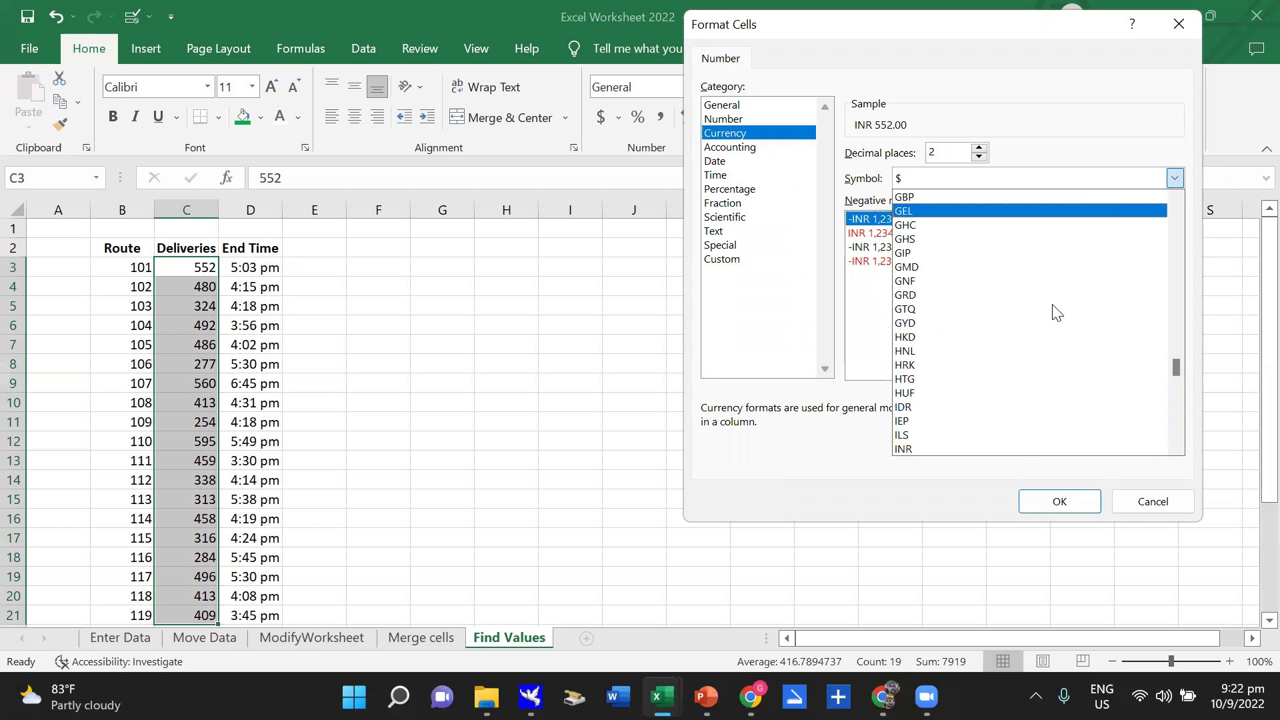
{"action": "left_click", "coordinate": [1023, 450]}
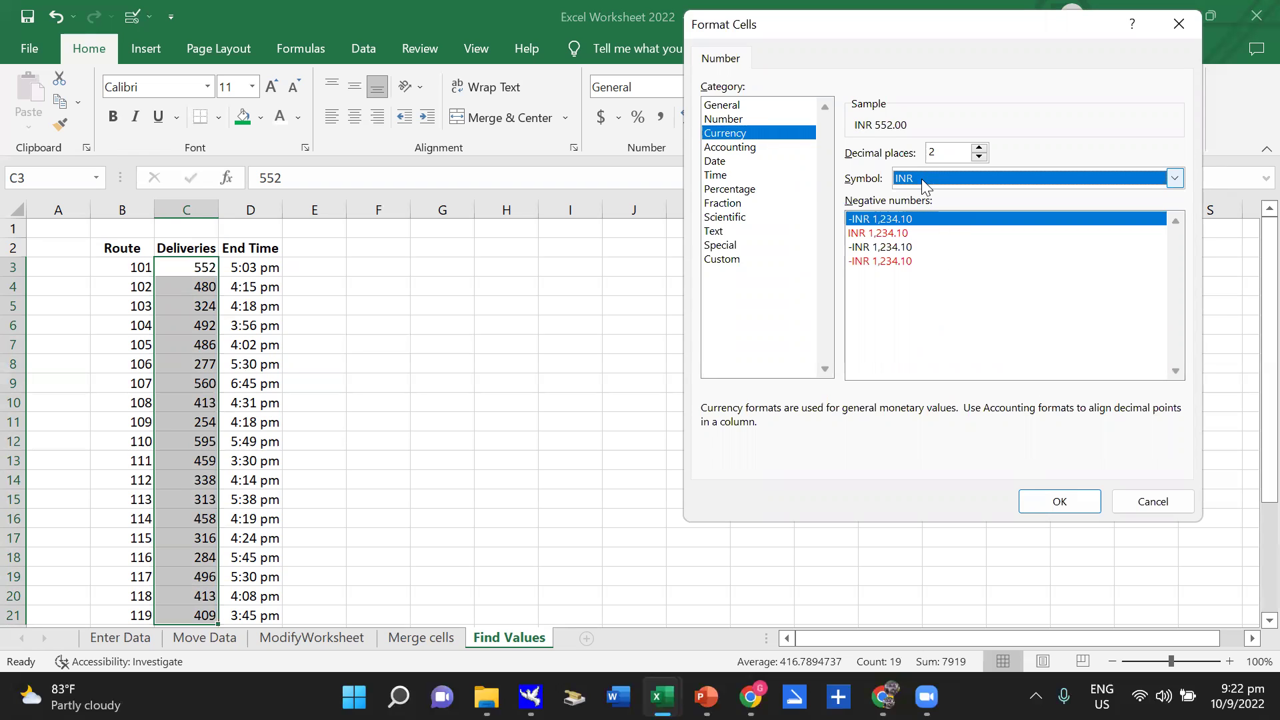
{"action": "left_click", "coordinate": [1040, 504]}
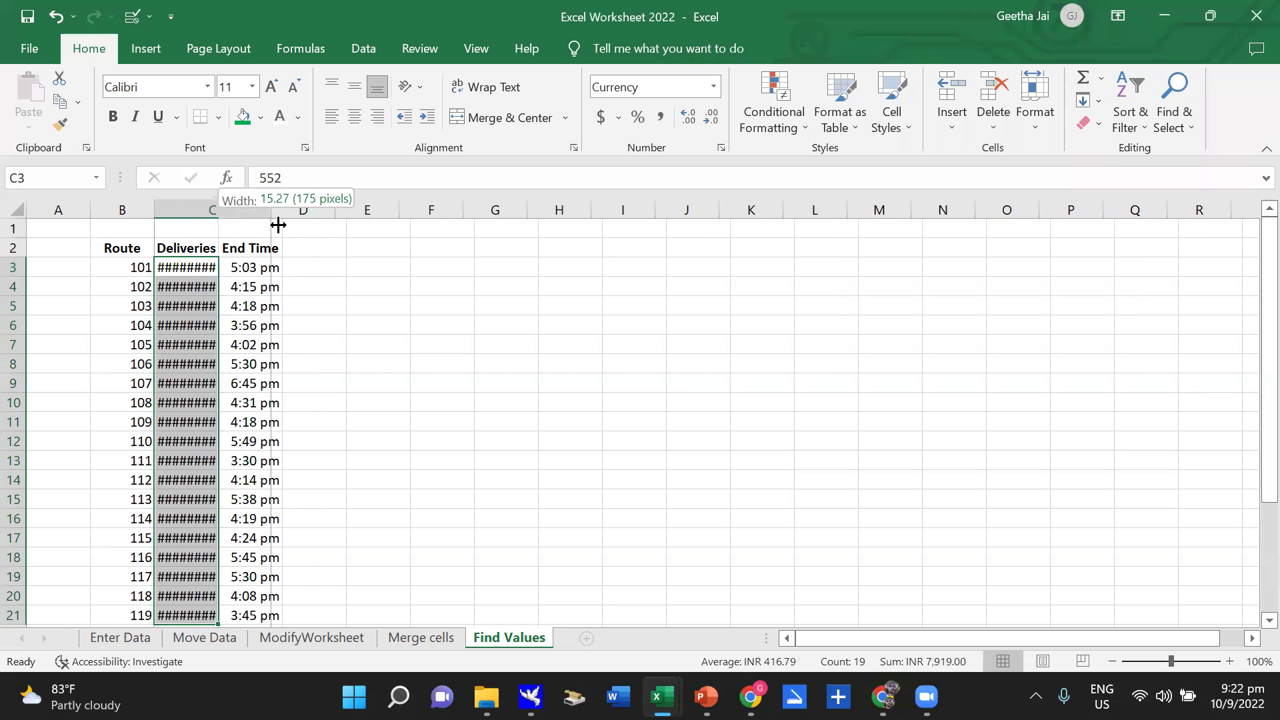
Widen column C and switch the Deliveries values to $ accounting format.
{"action": "left_click_drag", "start_coordinate": [214, 218], "coordinate": [279, 218]}
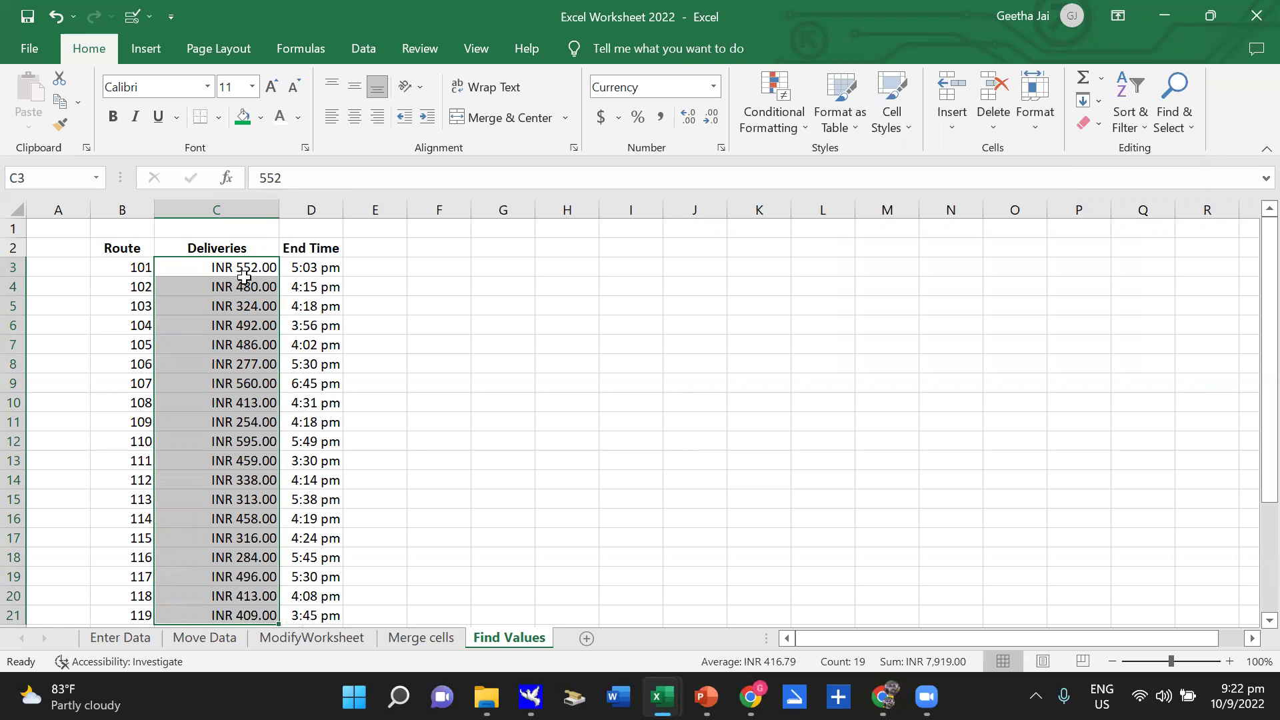
{"action": "left_click", "coordinate": [619, 120]}
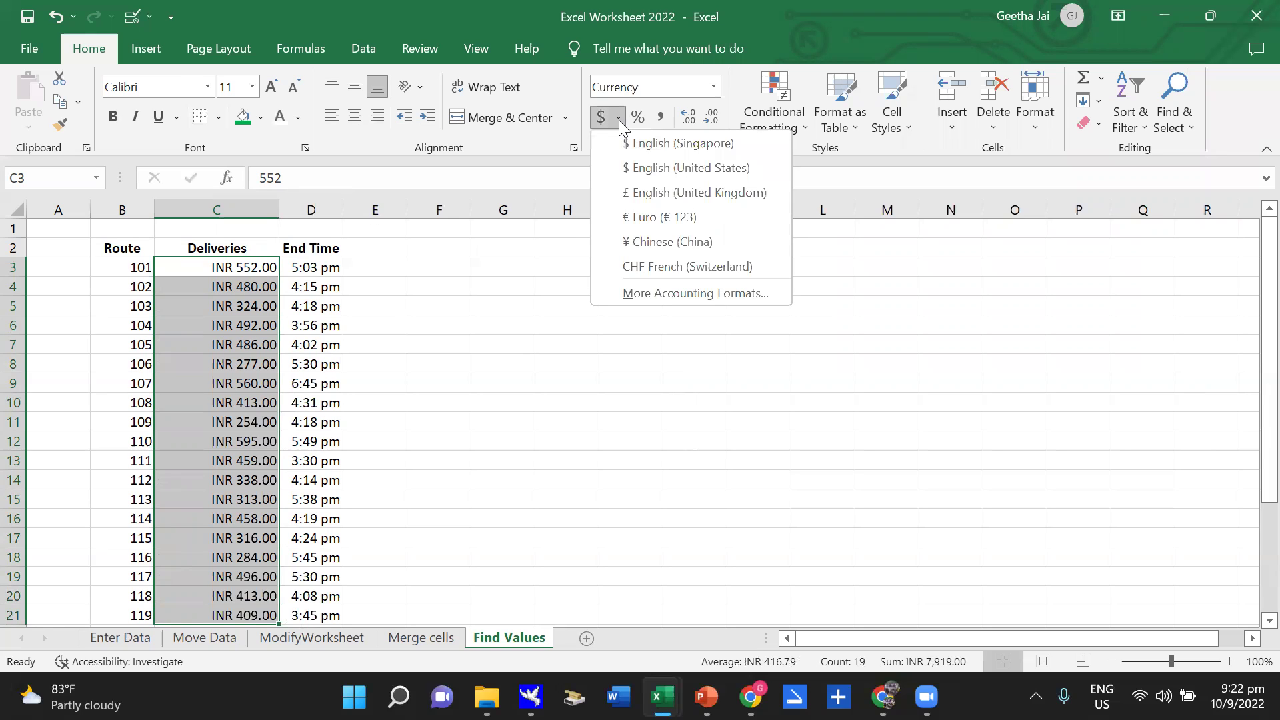
{"action": "left_click", "coordinate": [651, 142]}
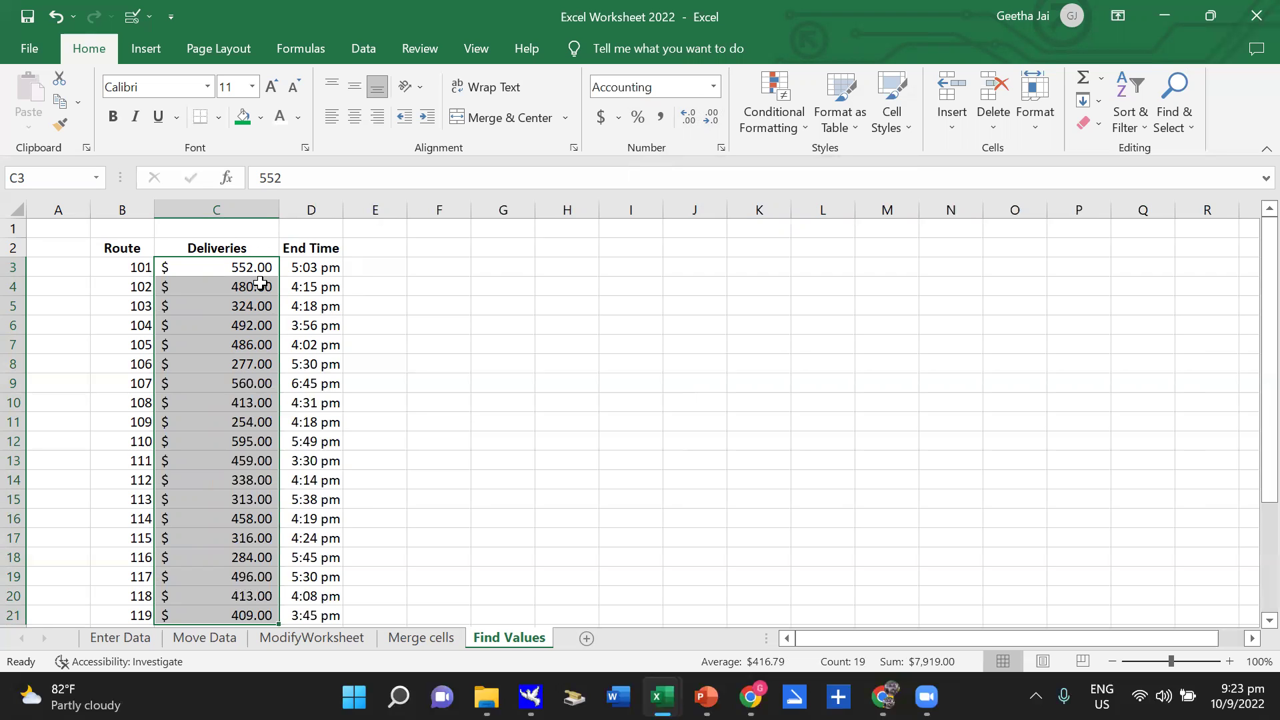
Reduce Deliveries to zero decimal places, then try Percent format and undo it.
{"action": "left_click", "coordinate": [710, 120]}
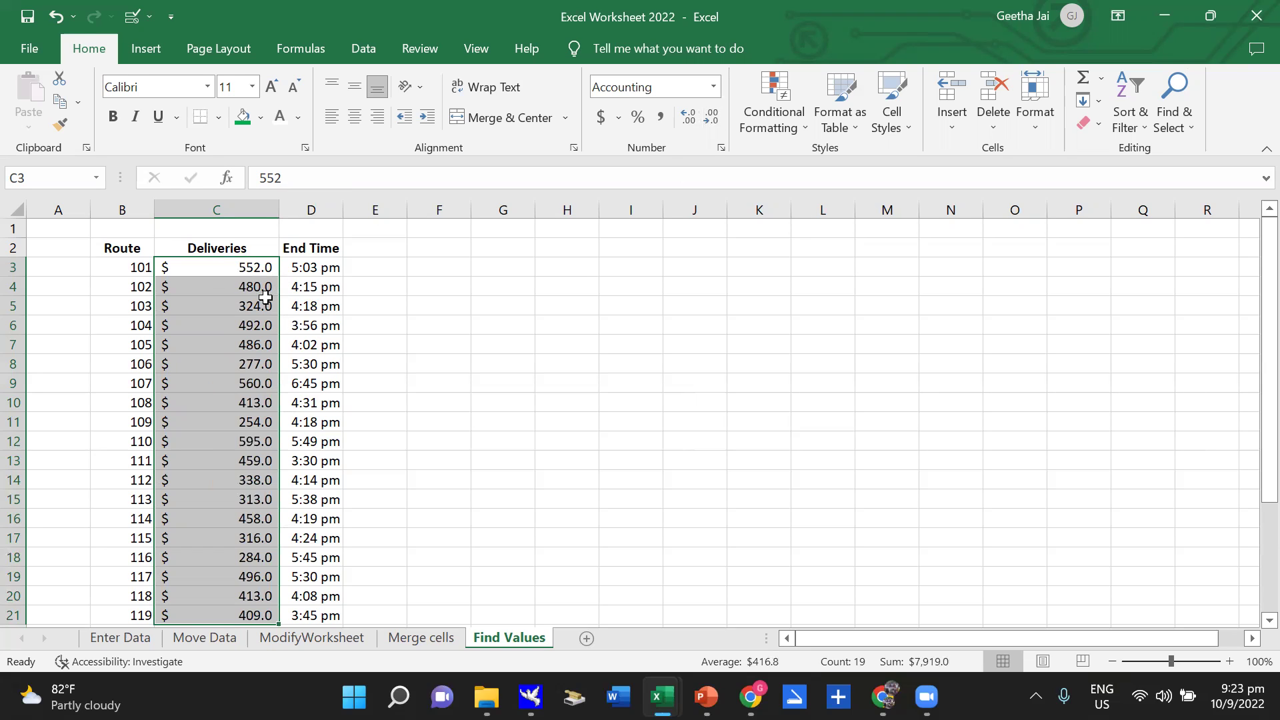
{"action": "left_click", "coordinate": [692, 120]}
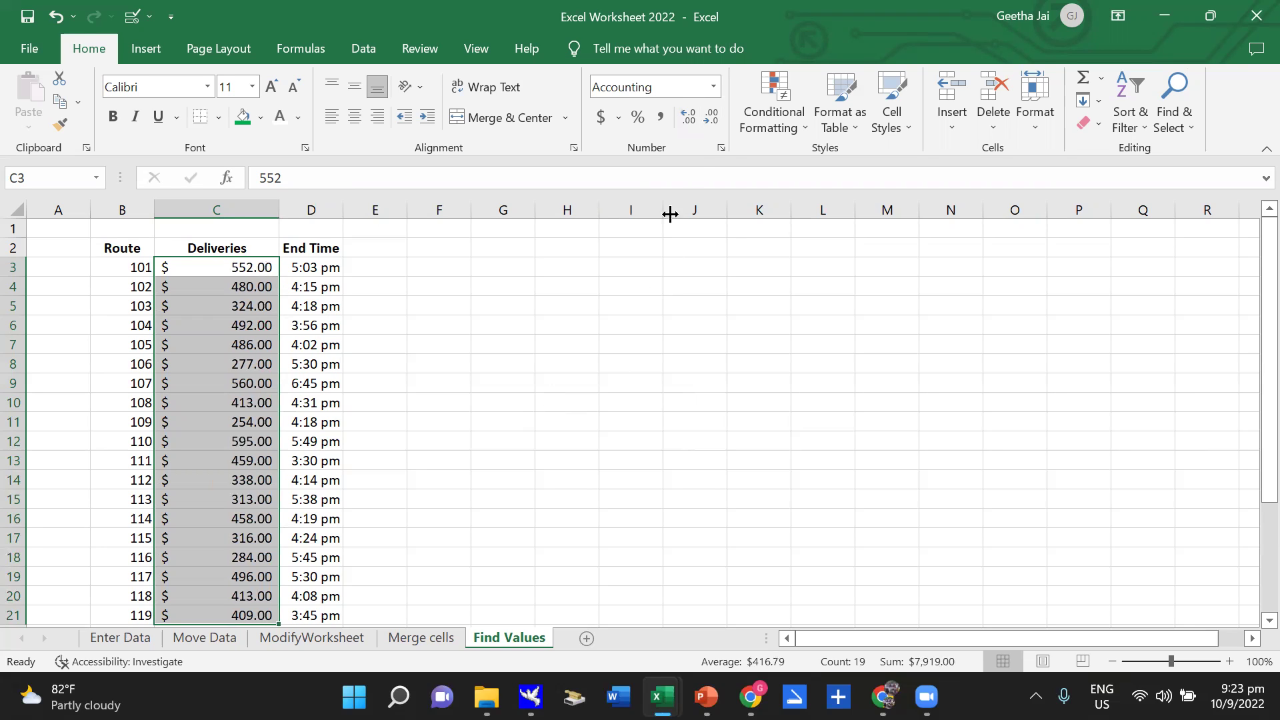
{"action": "left_click", "coordinate": [691, 117]}
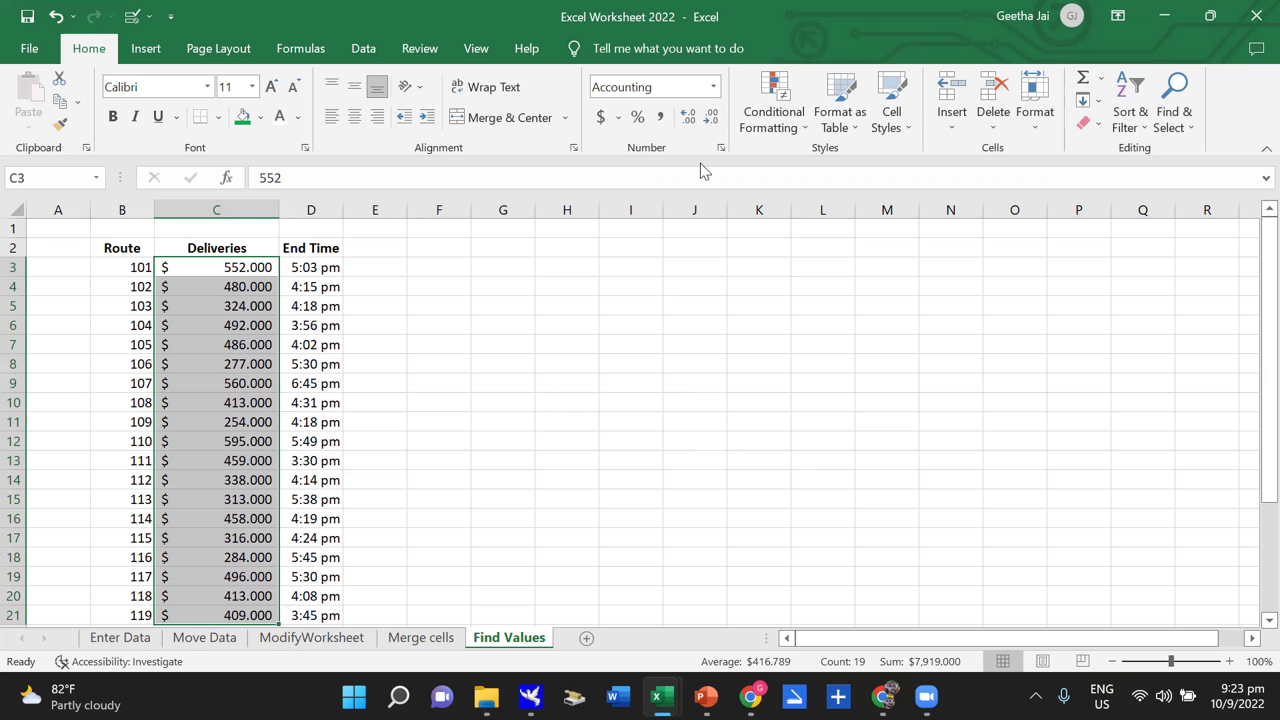
{"action": "left_click", "coordinate": [714, 122]}
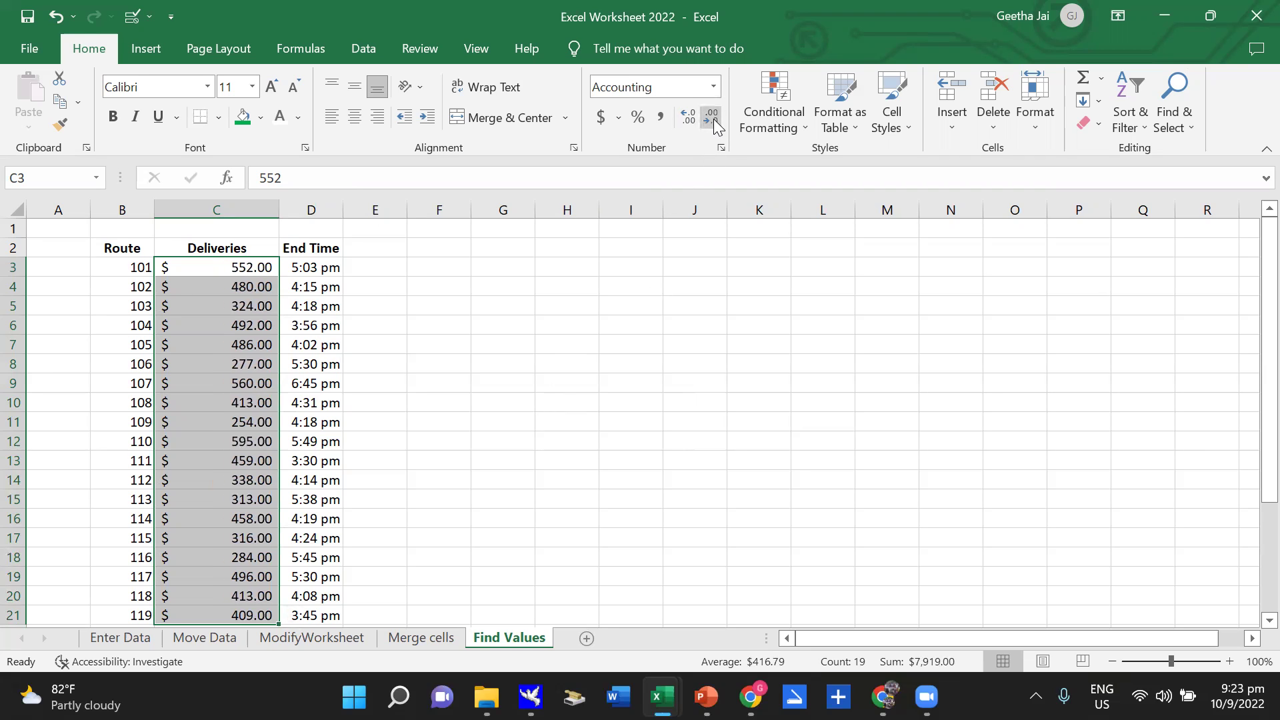
{"action": "left_click", "coordinate": [714, 122]}
{"action": "left_click", "coordinate": [713, 122]}
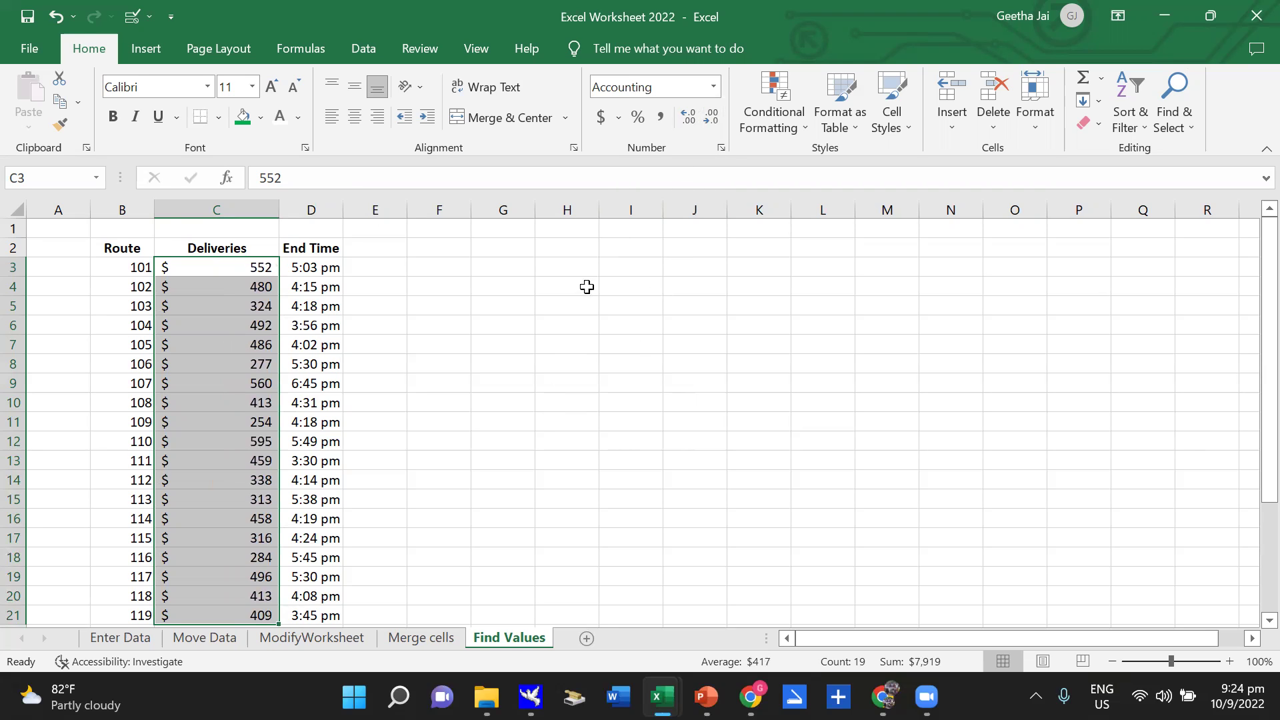
{"action": "left_click", "coordinate": [638, 118]}
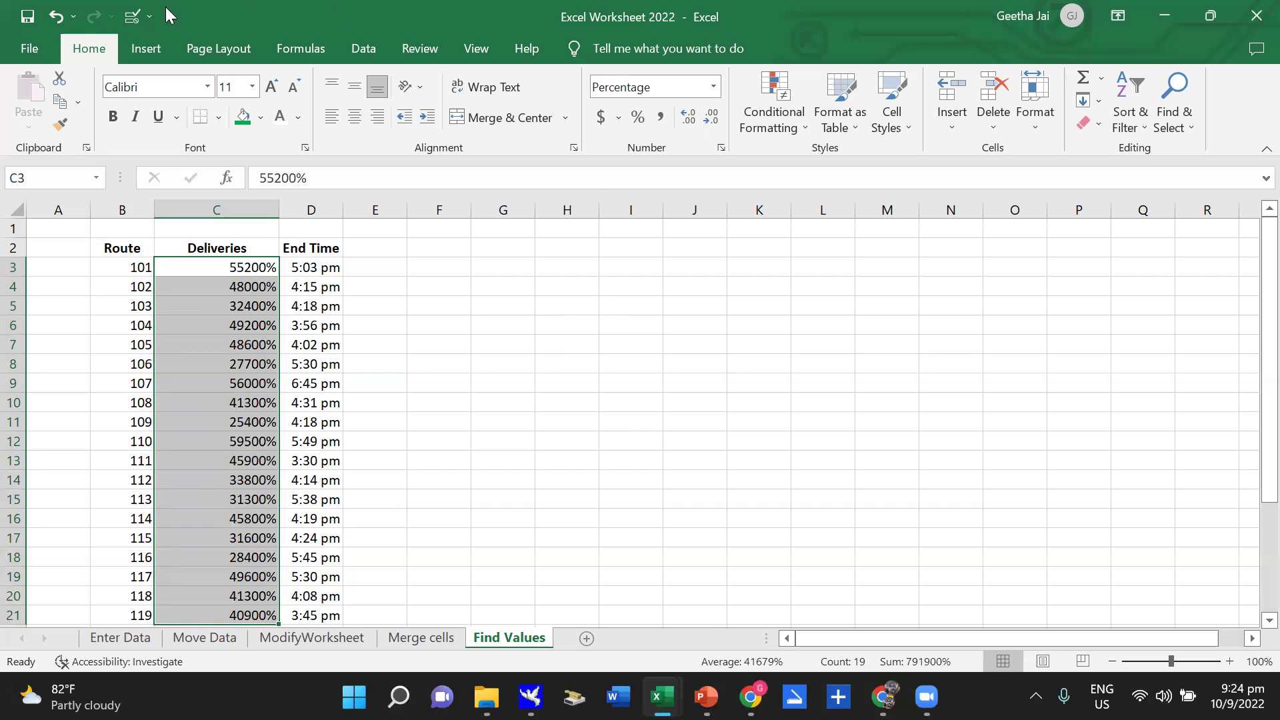
{"action": "left_click", "coordinate": [53, 19]}
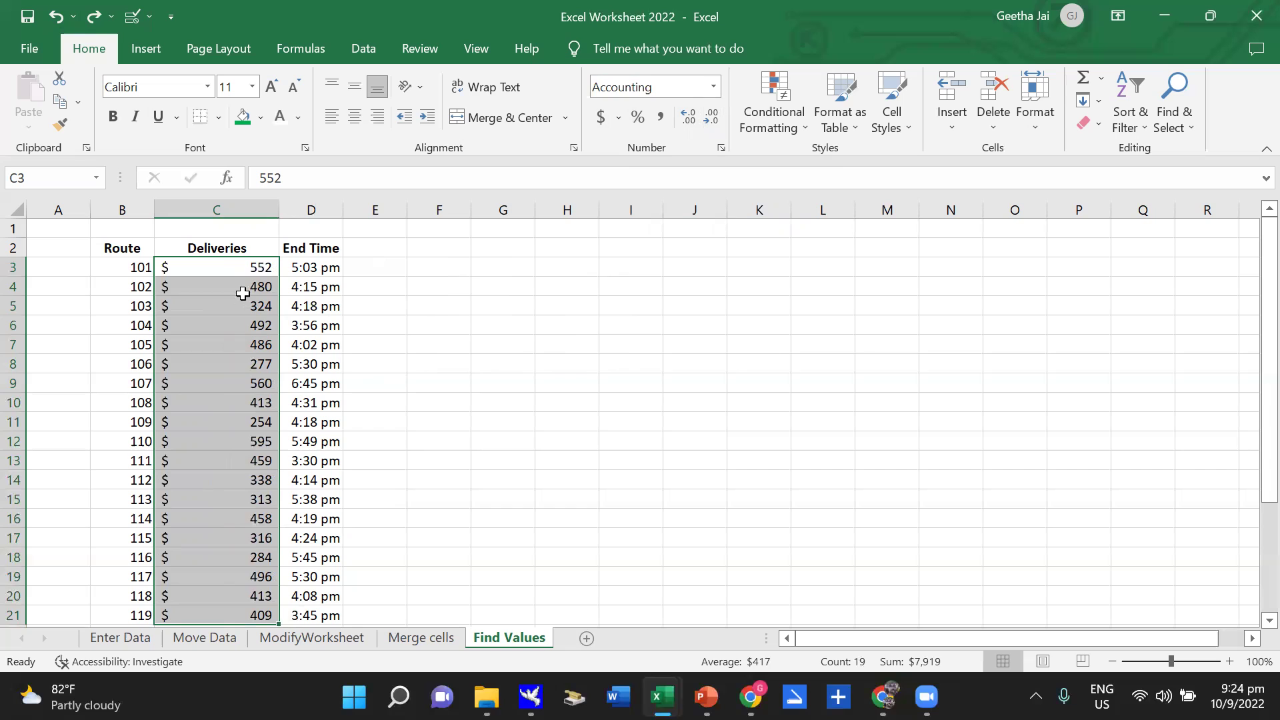
{"action": "left_click", "coordinate": [122, 270]}
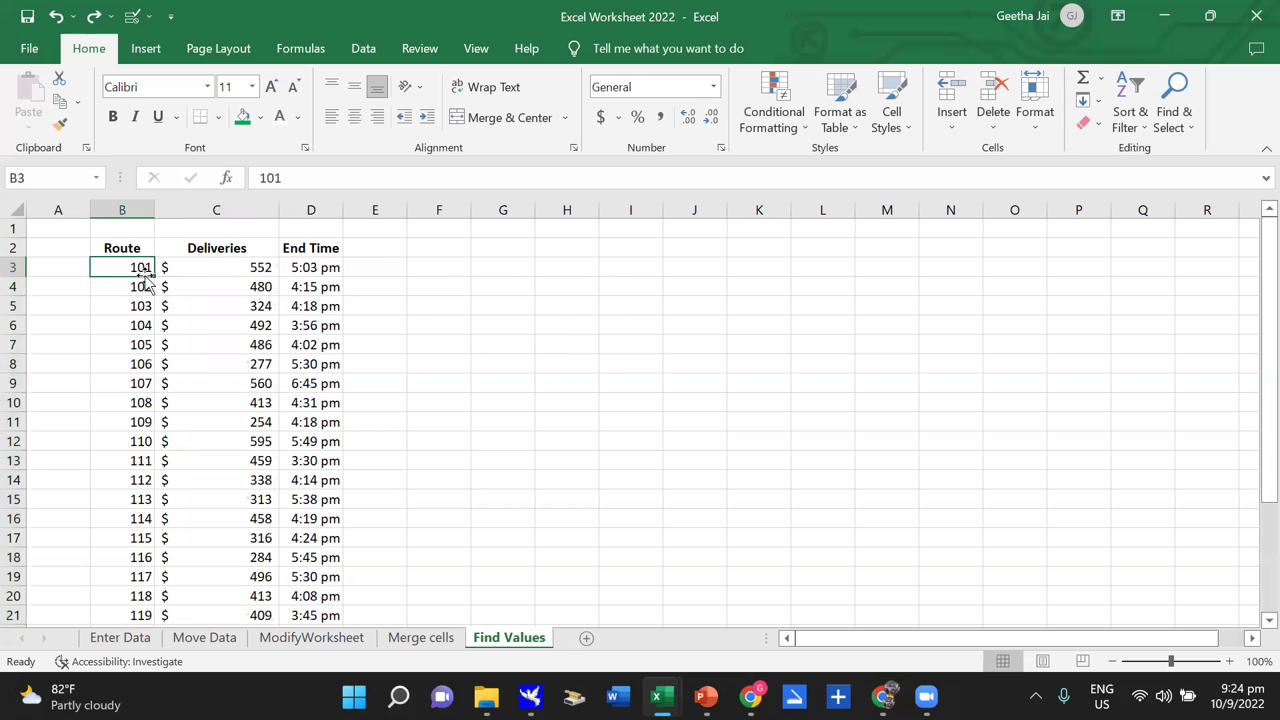
{"action": "left_click", "coordinate": [714, 88]}
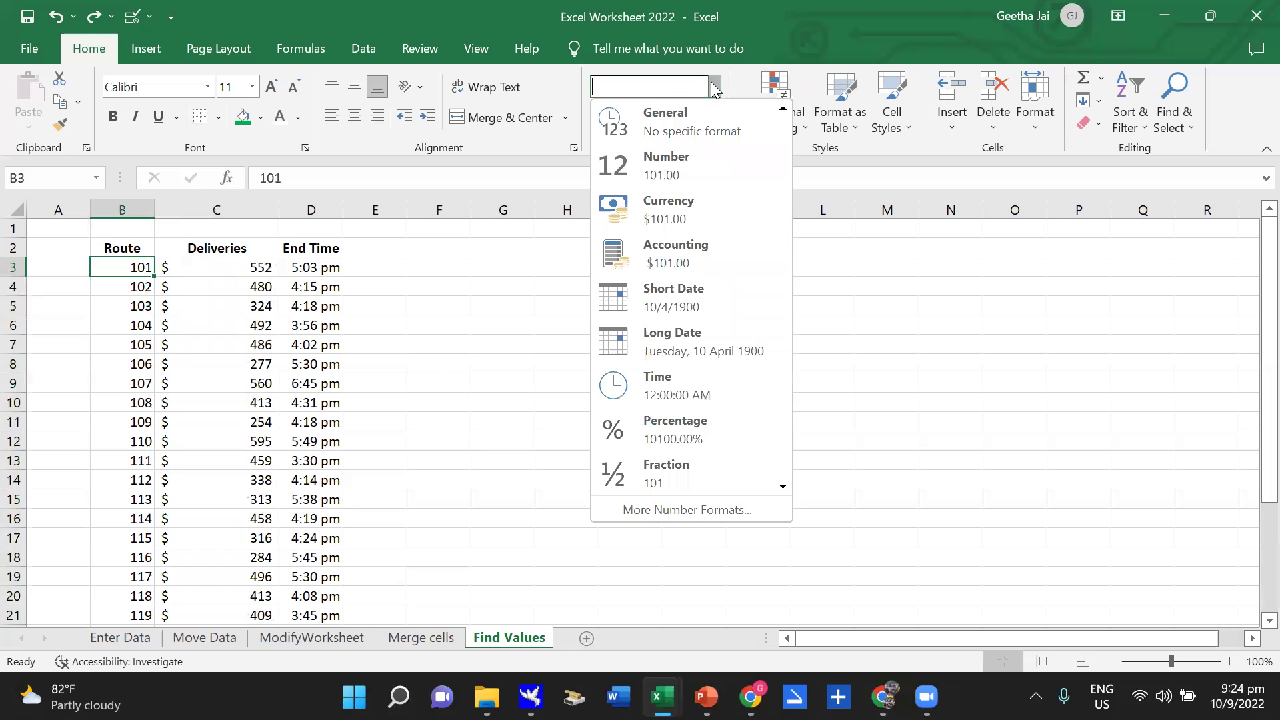
{"action": "left_click", "coordinate": [685, 172]}
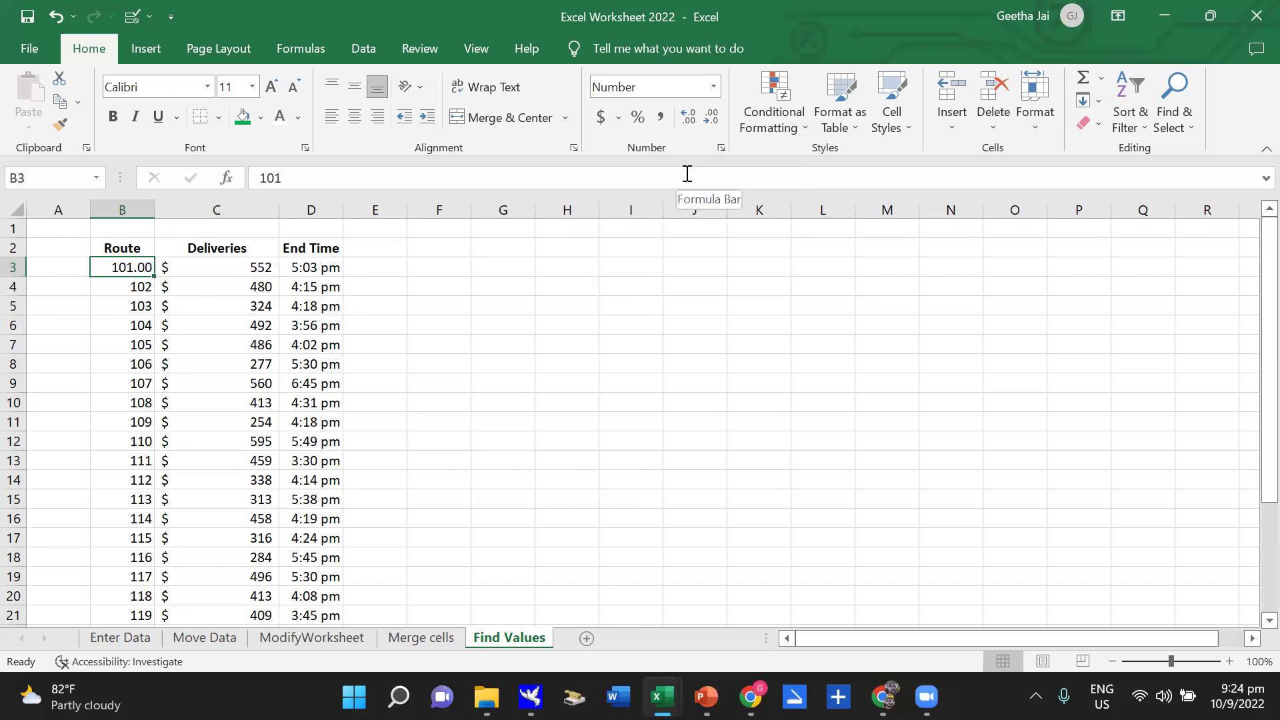
{"action": "left_click", "coordinate": [712, 117]}
{"action": "left_click", "coordinate": [719, 117]}
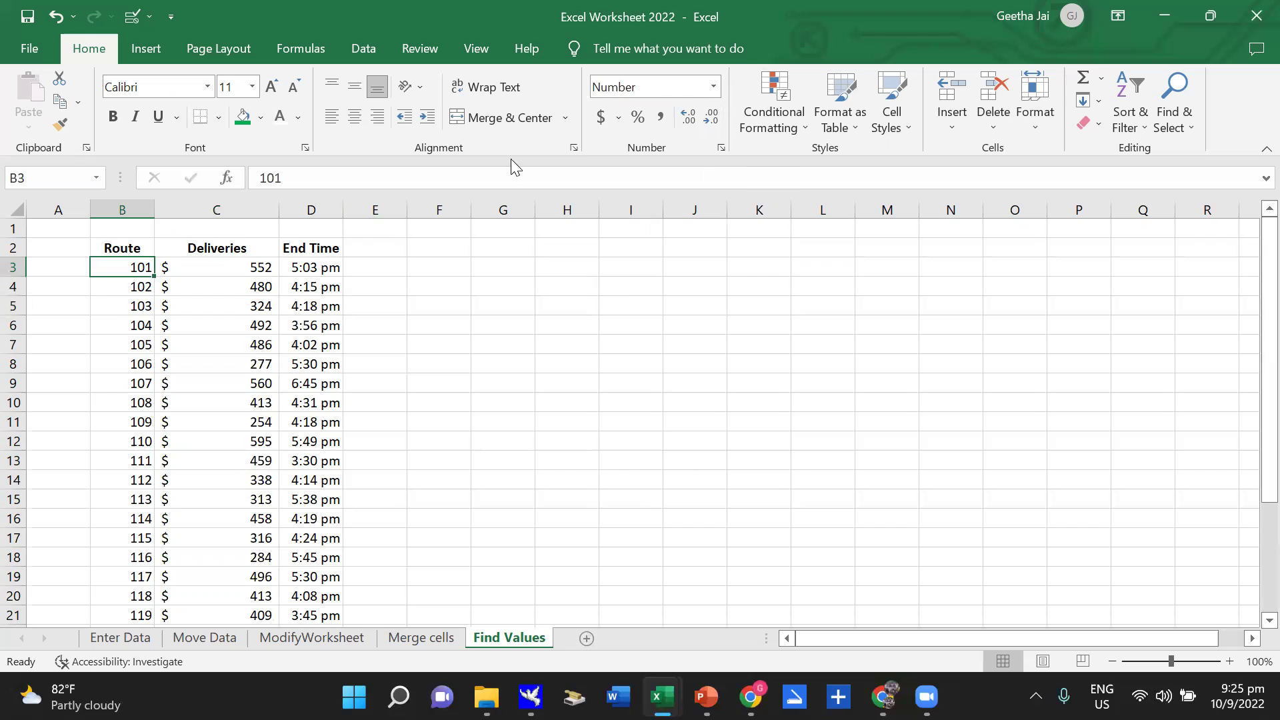
{"action": "left_click", "coordinate": [714, 87]}
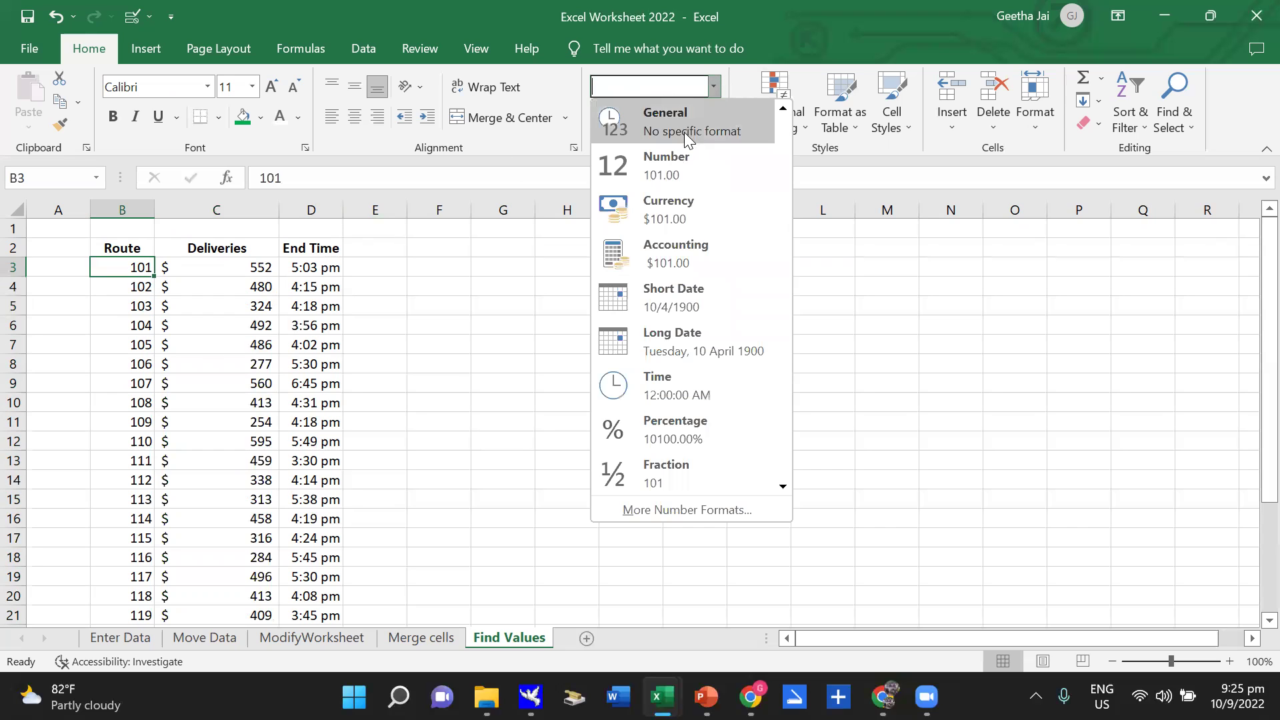
{"action": "left_click", "coordinate": [683, 124]}
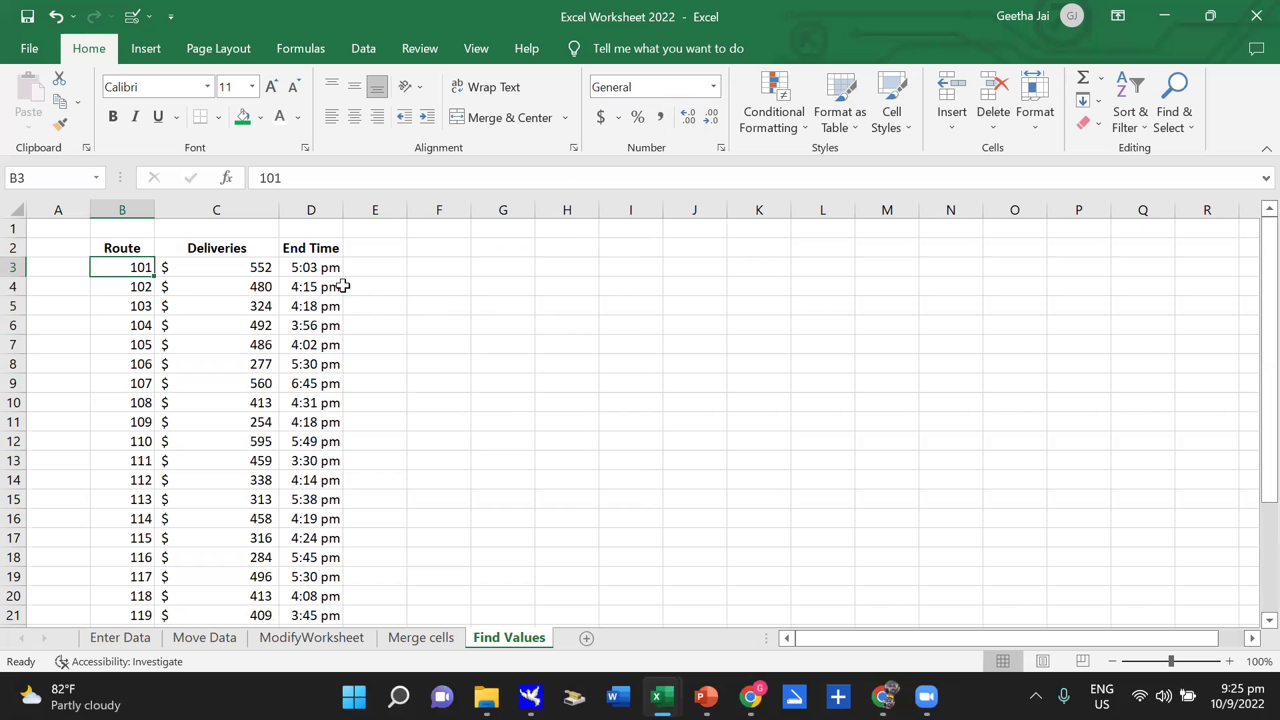
{"action": "left_click", "coordinate": [316, 270]}
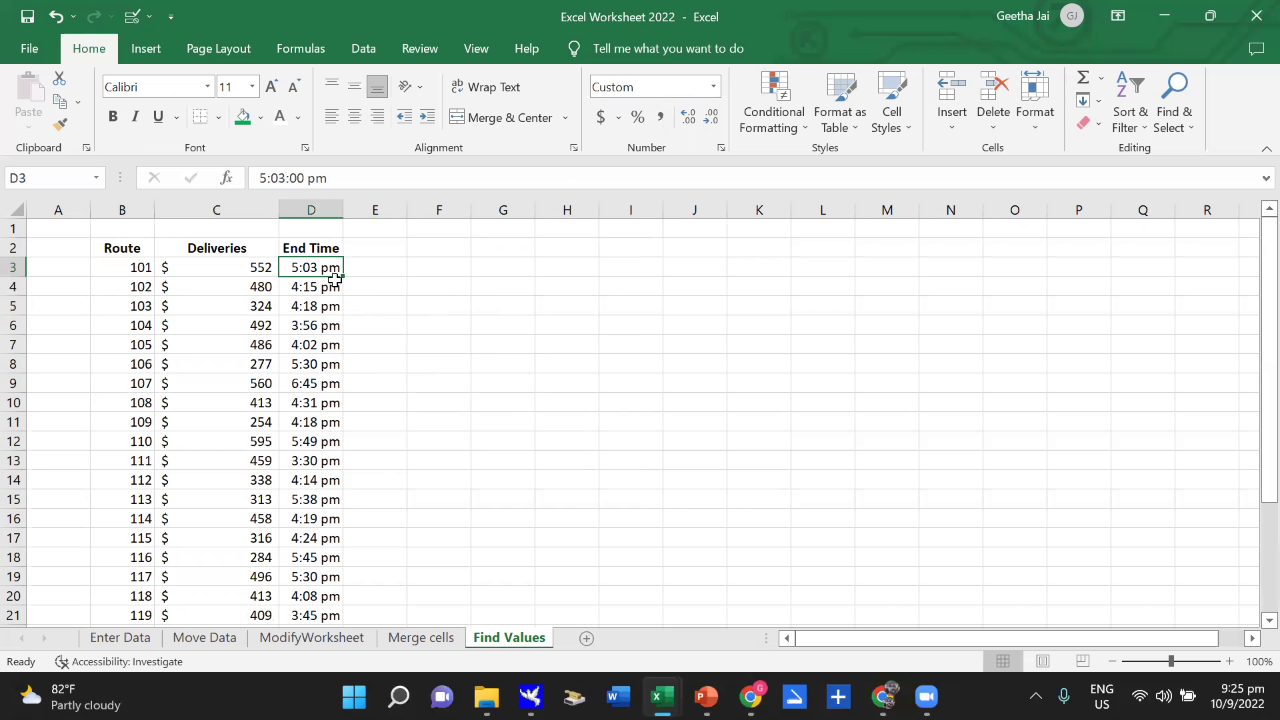
Check D3's number format list, then select empty cell F3 and open its number format list.
{"action": "left_click", "coordinate": [713, 87]}
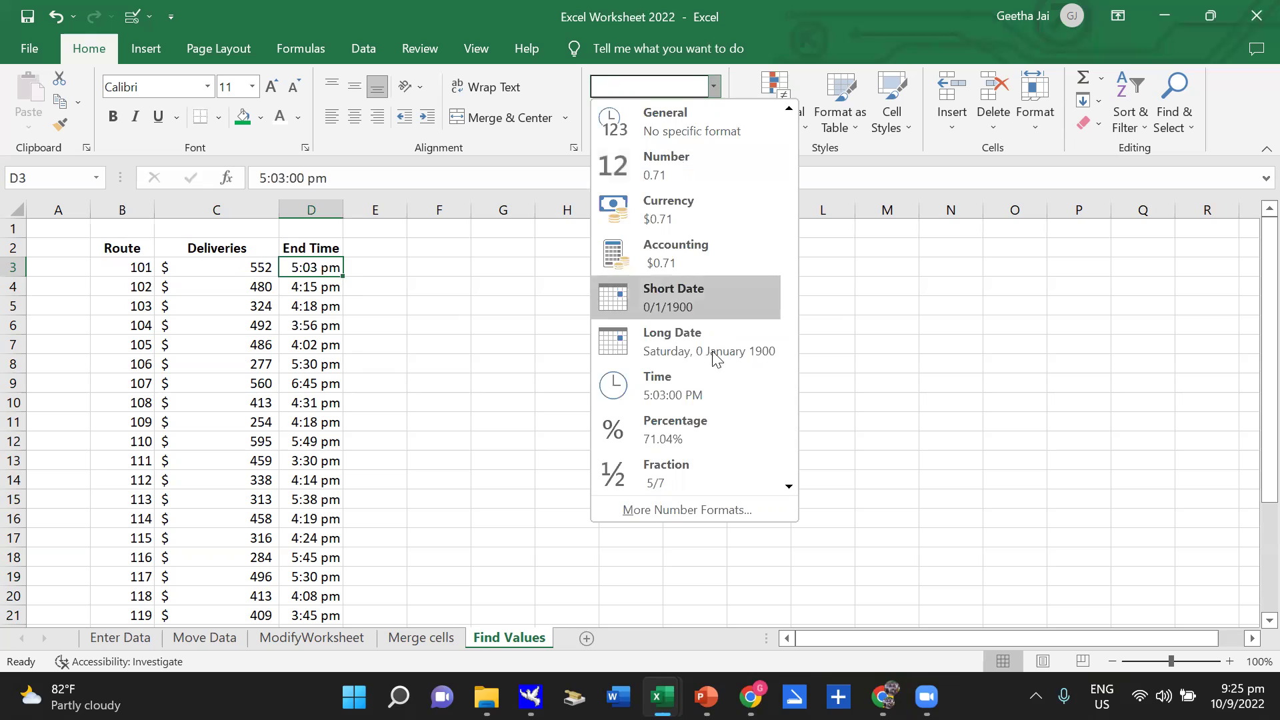
{"action": "left_click", "coordinate": [897, 279]}
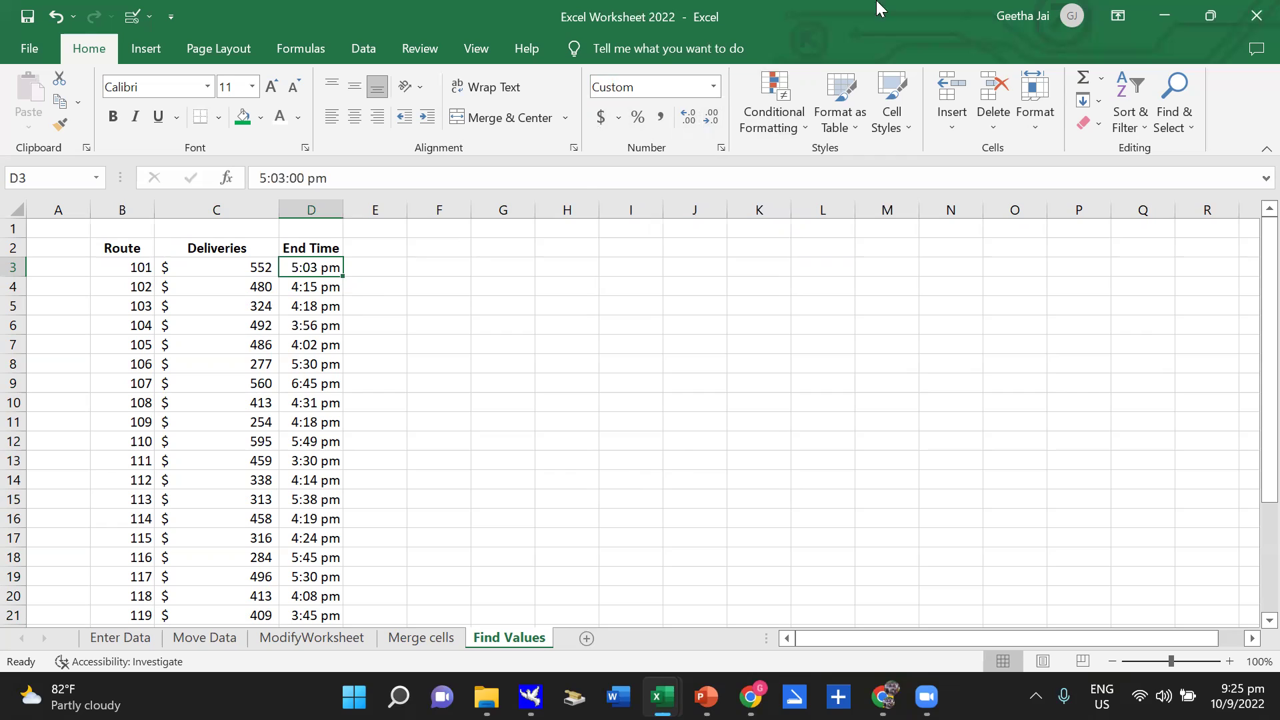
{"action": "left_click", "coordinate": [715, 87]}
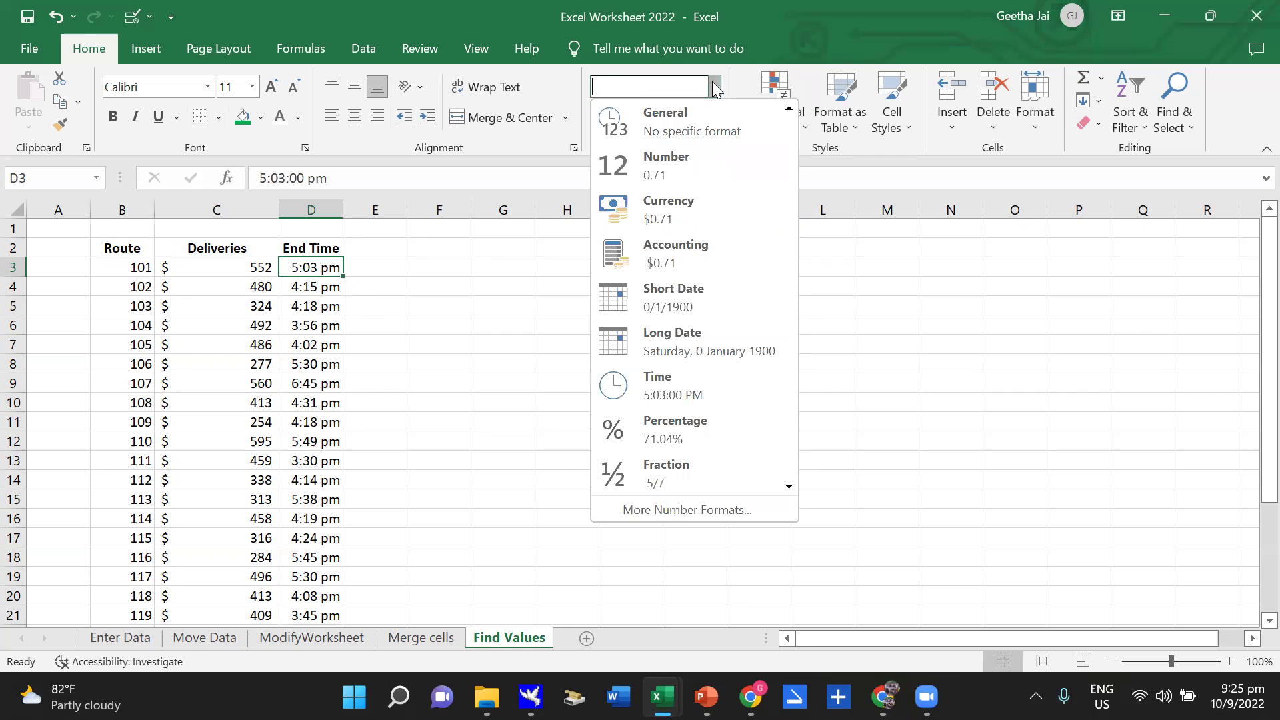
{"action": "left_click", "coordinate": [427, 276]}
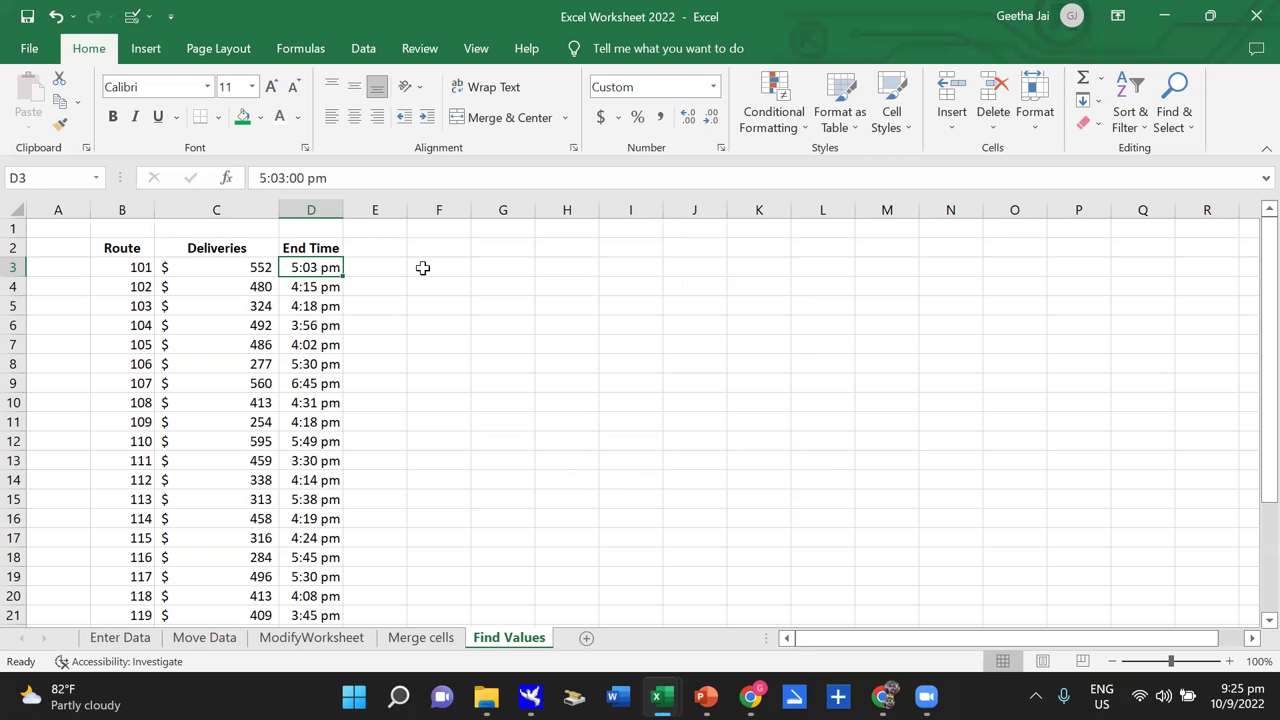
{"action": "left_click", "coordinate": [424, 268]}
{"action": "left_click", "coordinate": [715, 87]}
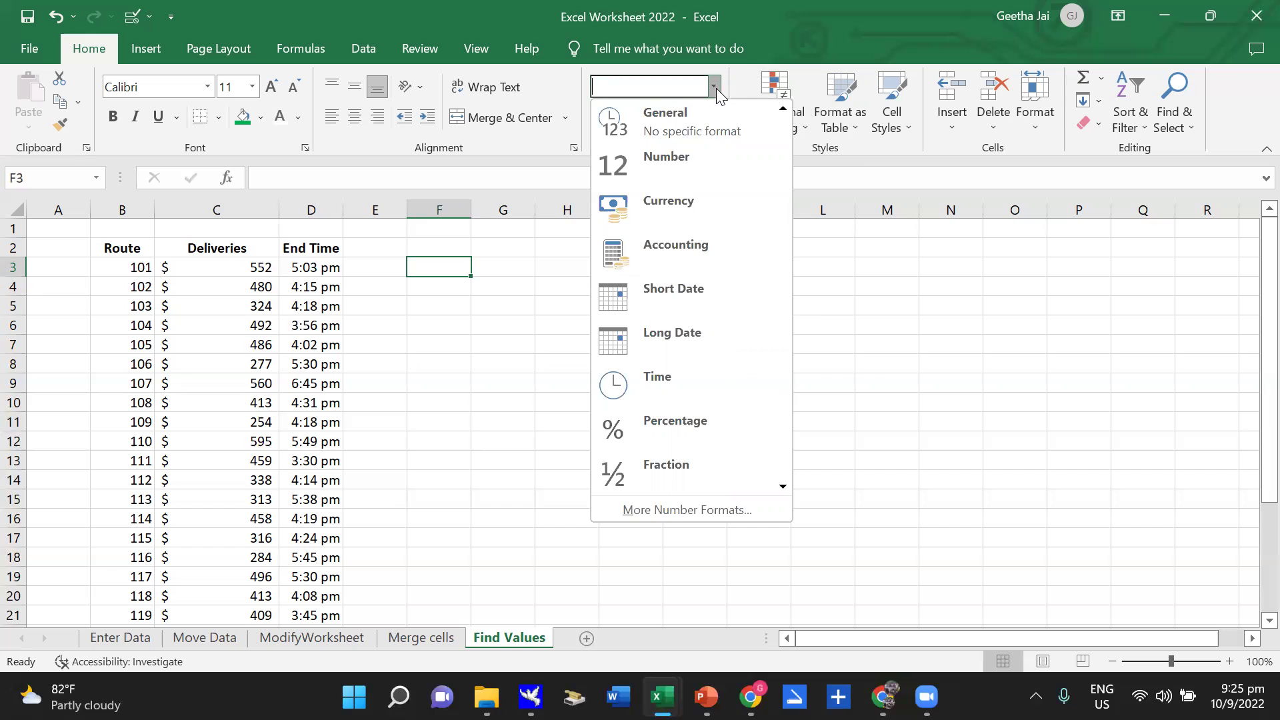
Apply Short Date format to F3 and enter 10/9/2022 there.
{"action": "left_click", "coordinate": [783, 488]}
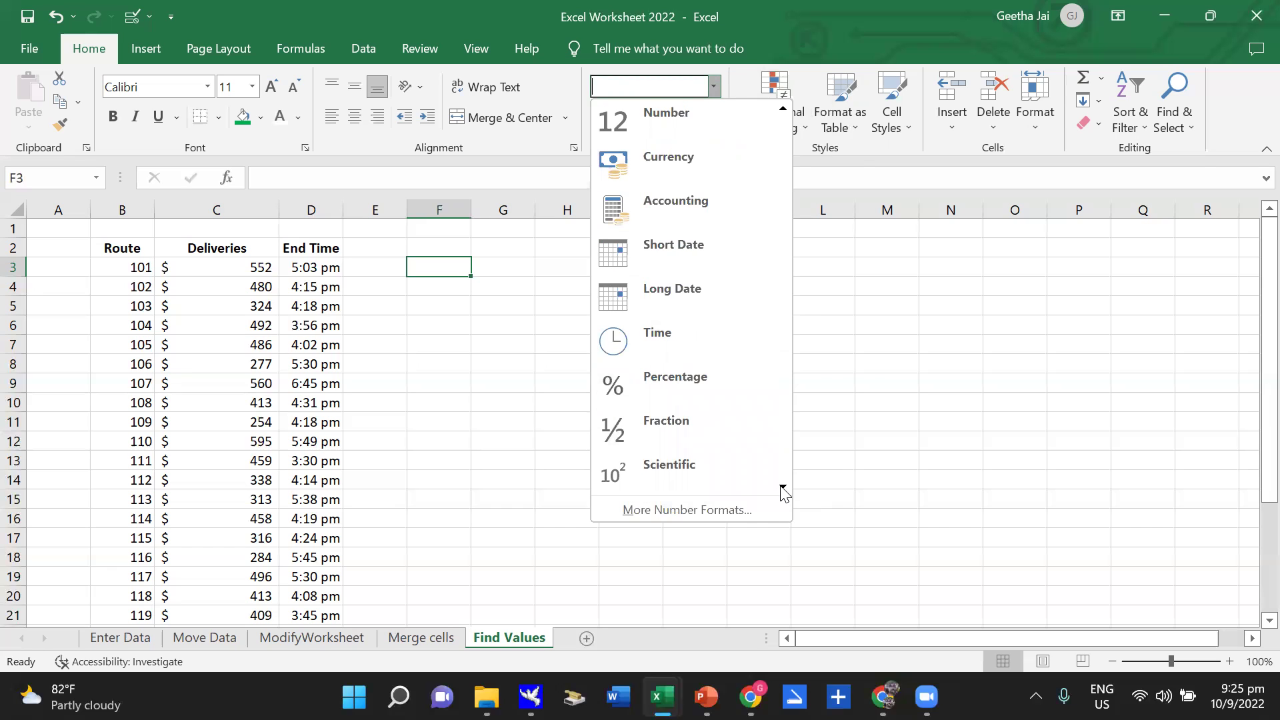
{"action": "left_click", "coordinate": [783, 487]}
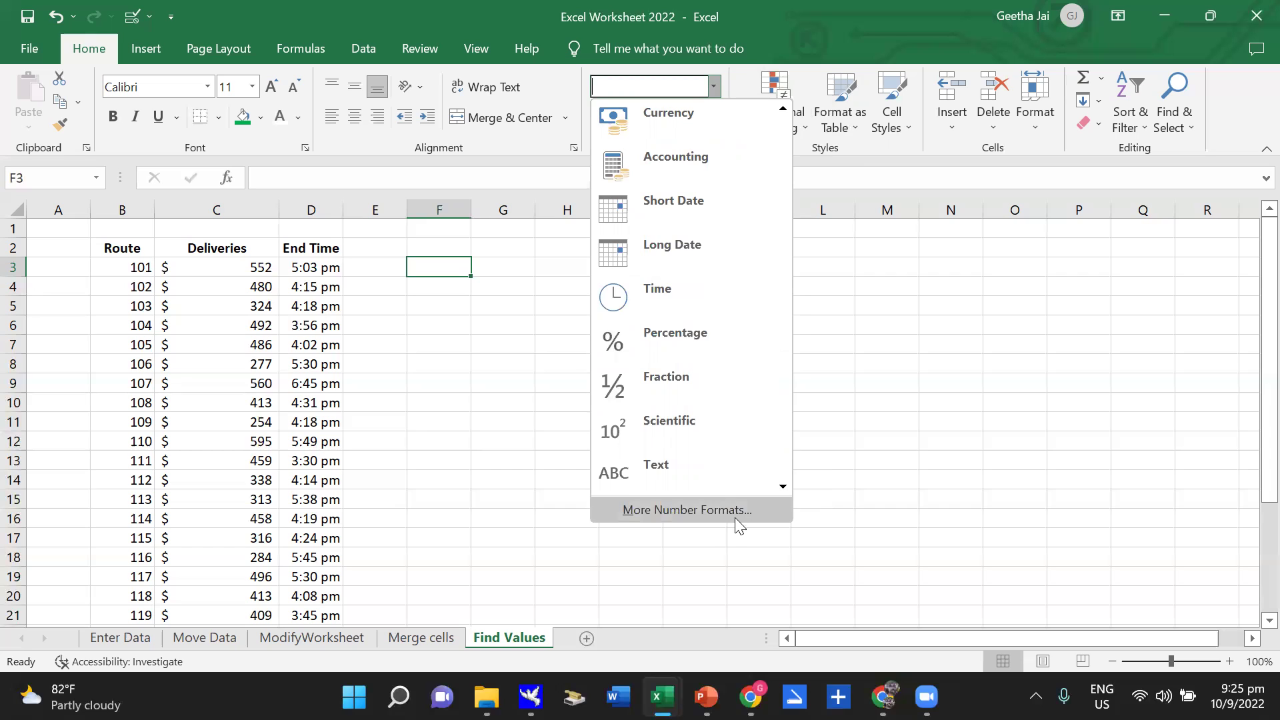
{"action": "left_click", "coordinate": [721, 207]}
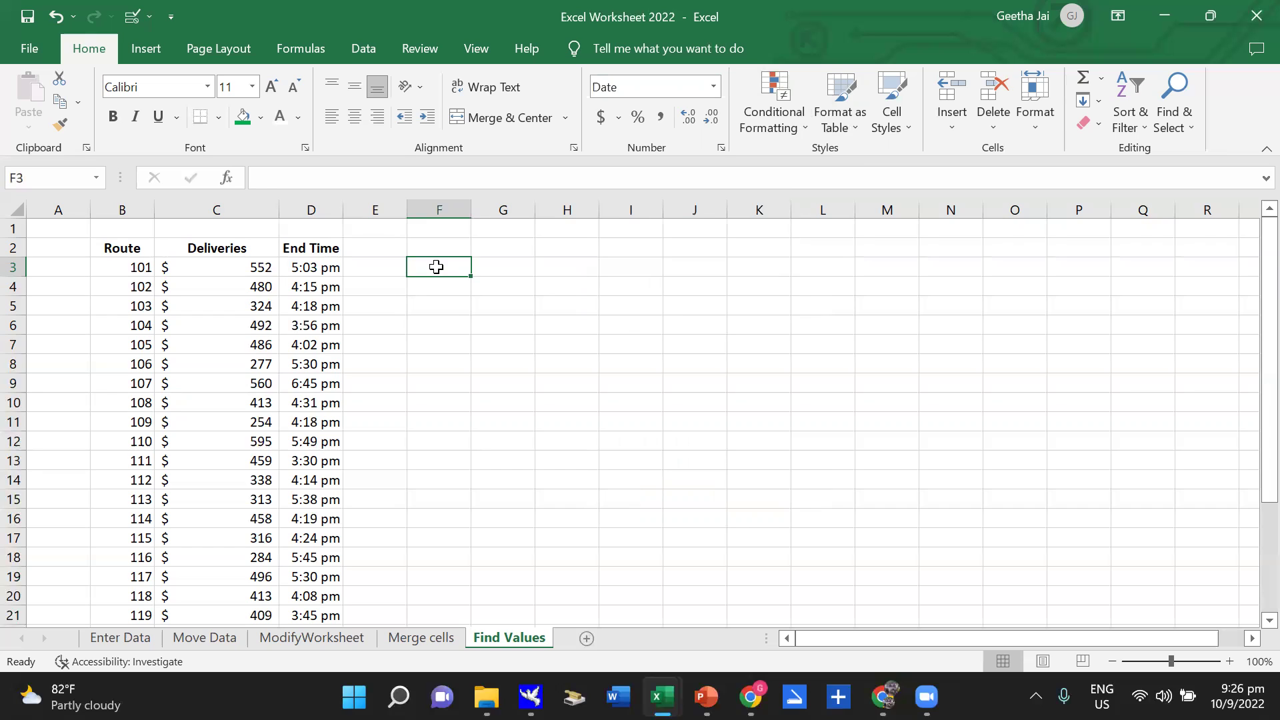
{"action": "type", "text": "10/9/2022"}
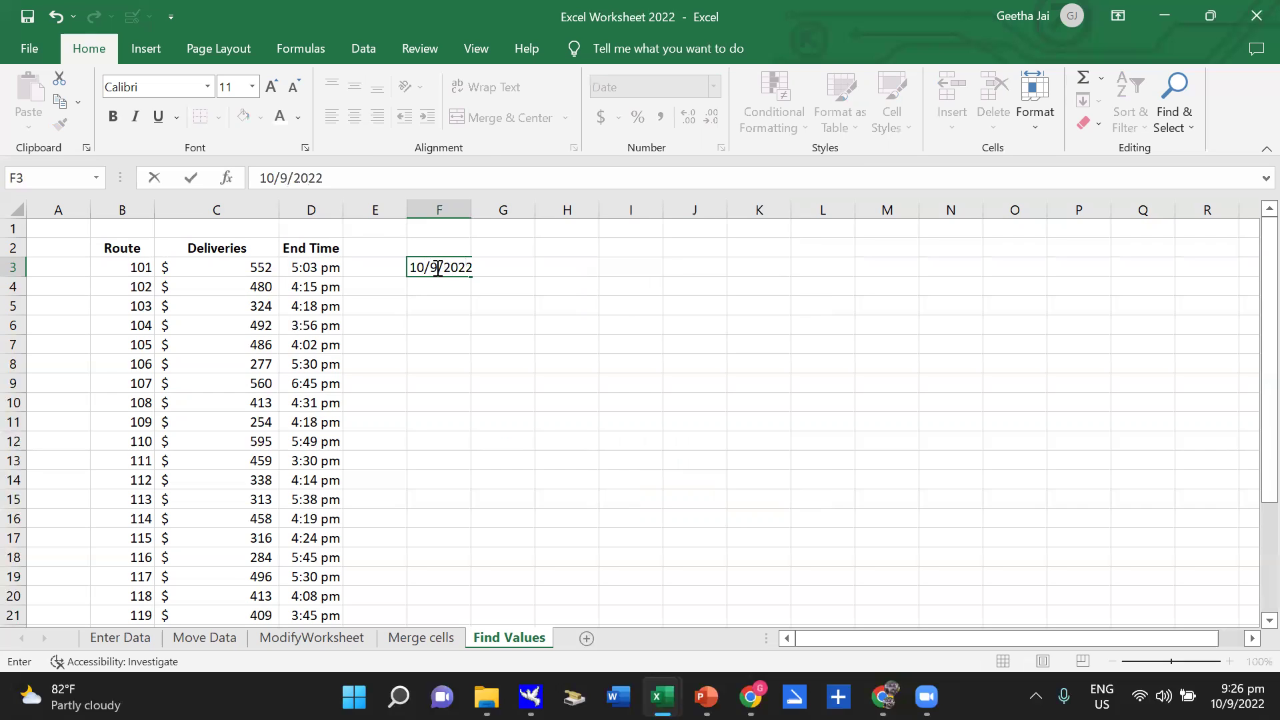
{"action": "key", "text": "Return"}
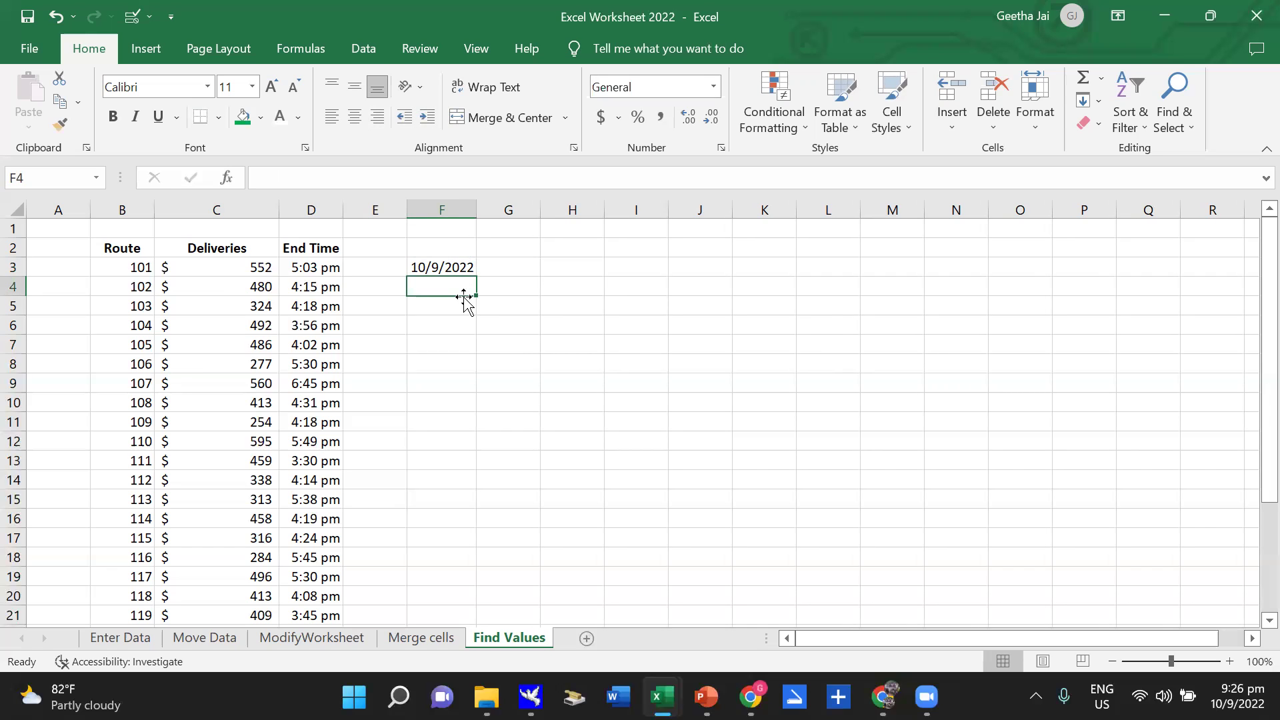
Enter 10/9/2022 in F4 and a date displayed as 10-Sep in F5.
{"action": "type", "text": "10/09/2022"}
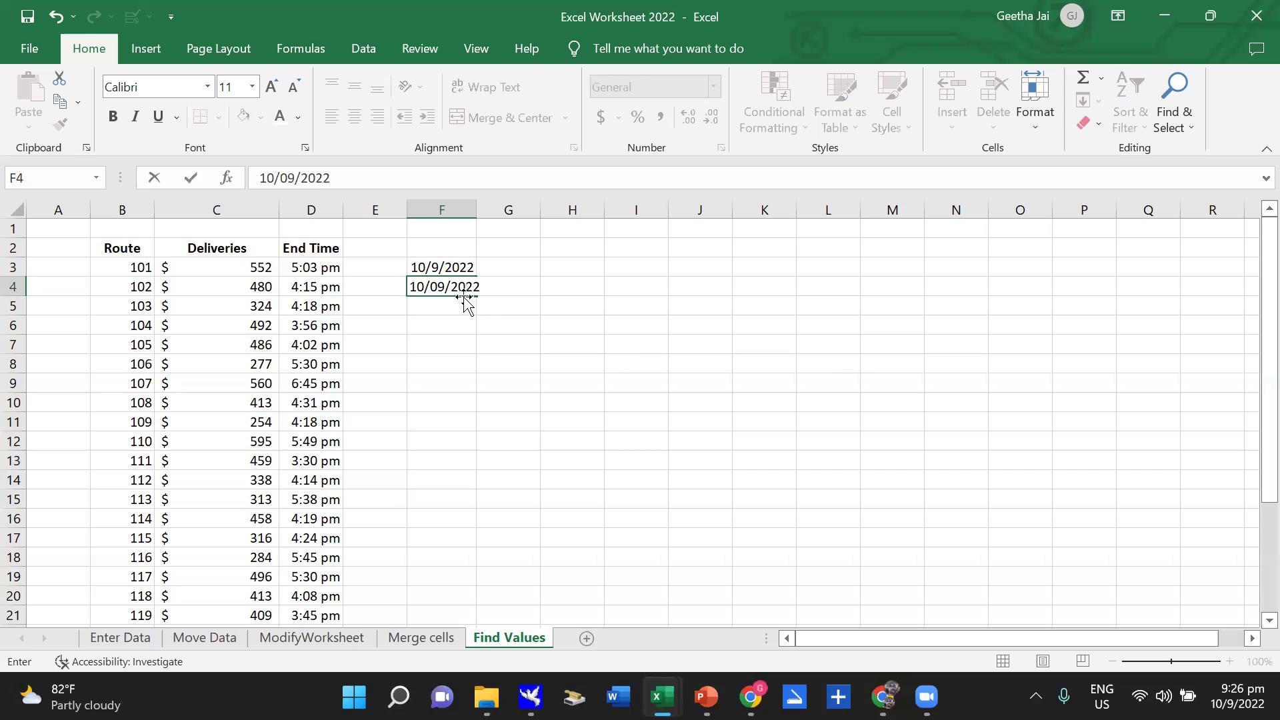
{"action": "key", "text": "Return"}
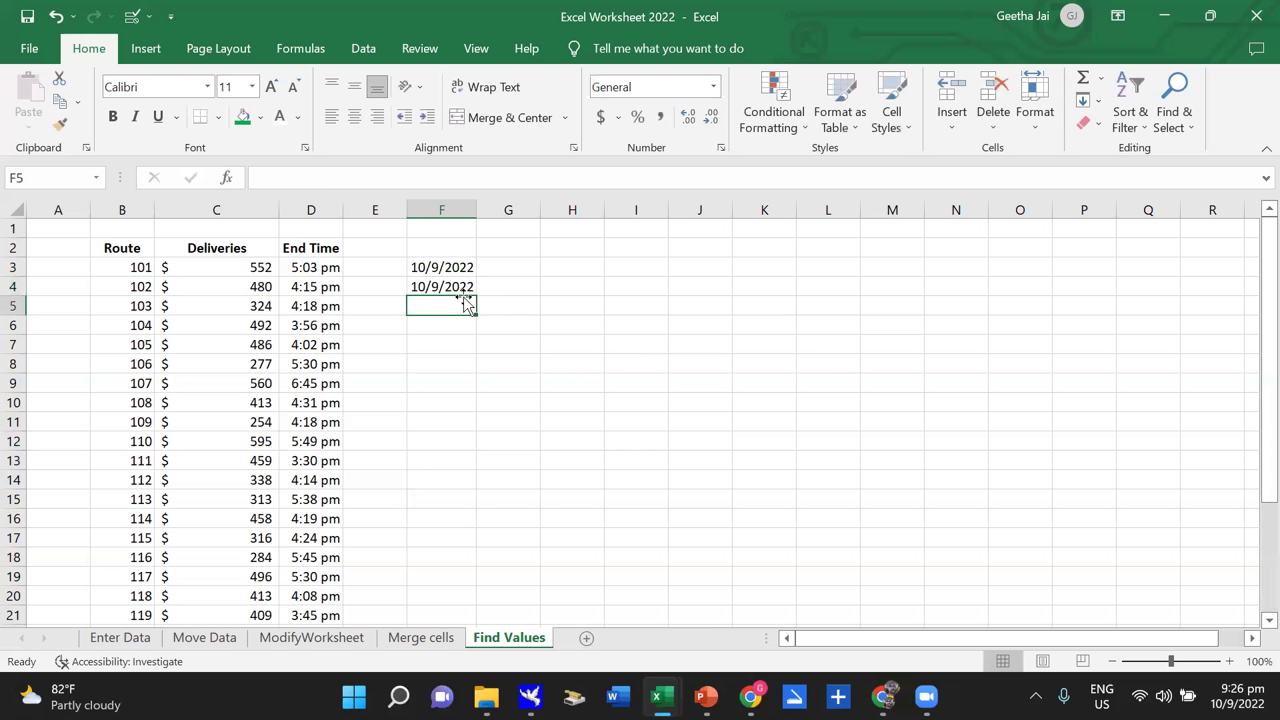
{"action": "key", "text": "Up"}
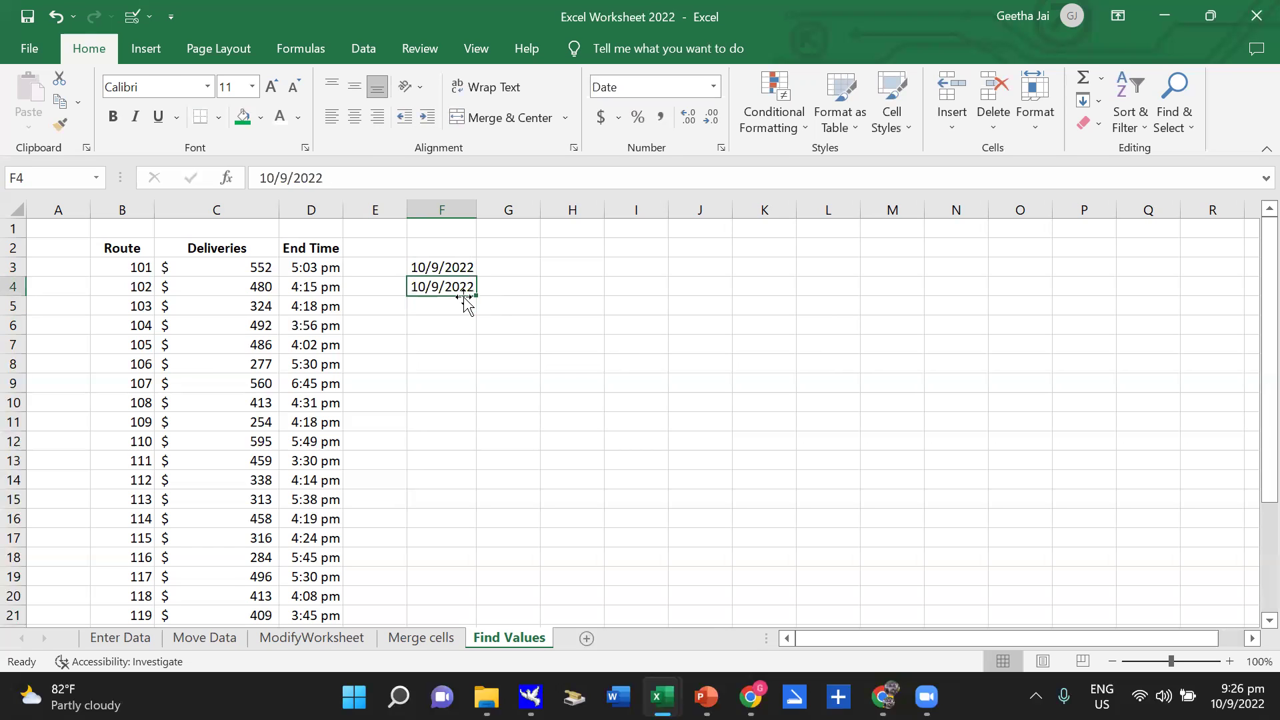
{"action": "key", "text": "Down"}
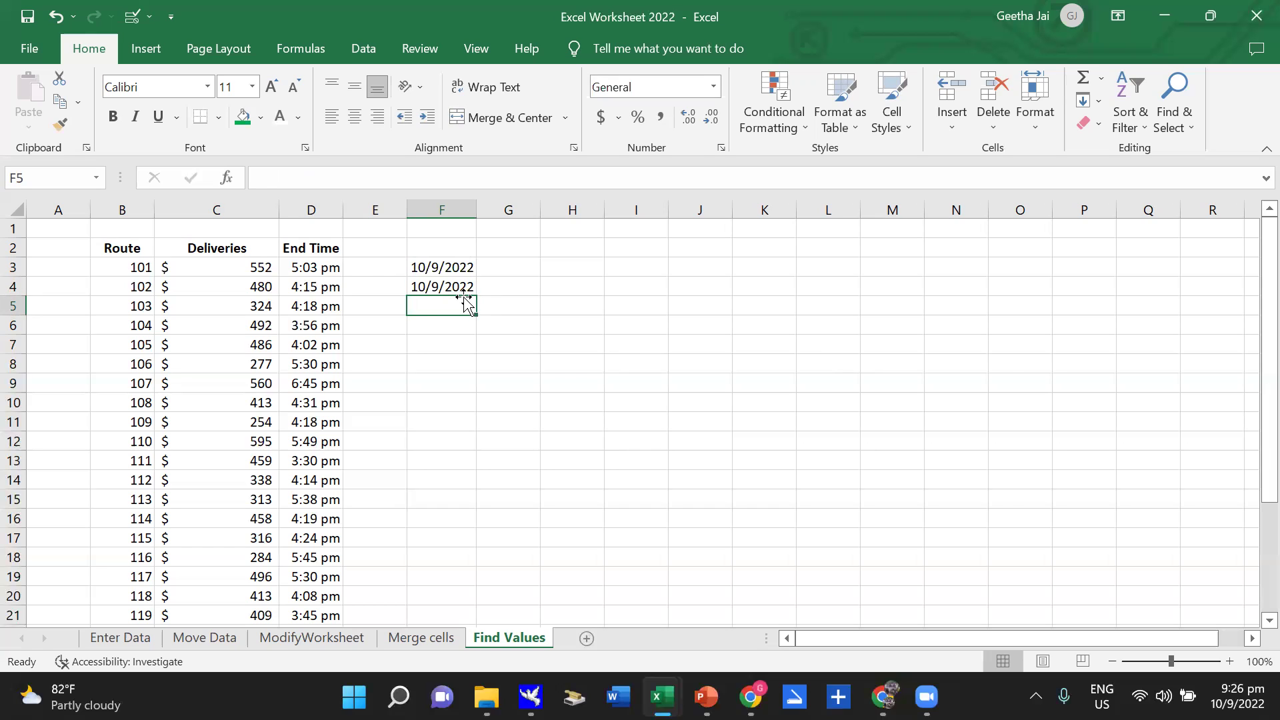
{"action": "type", "text": "10/"}
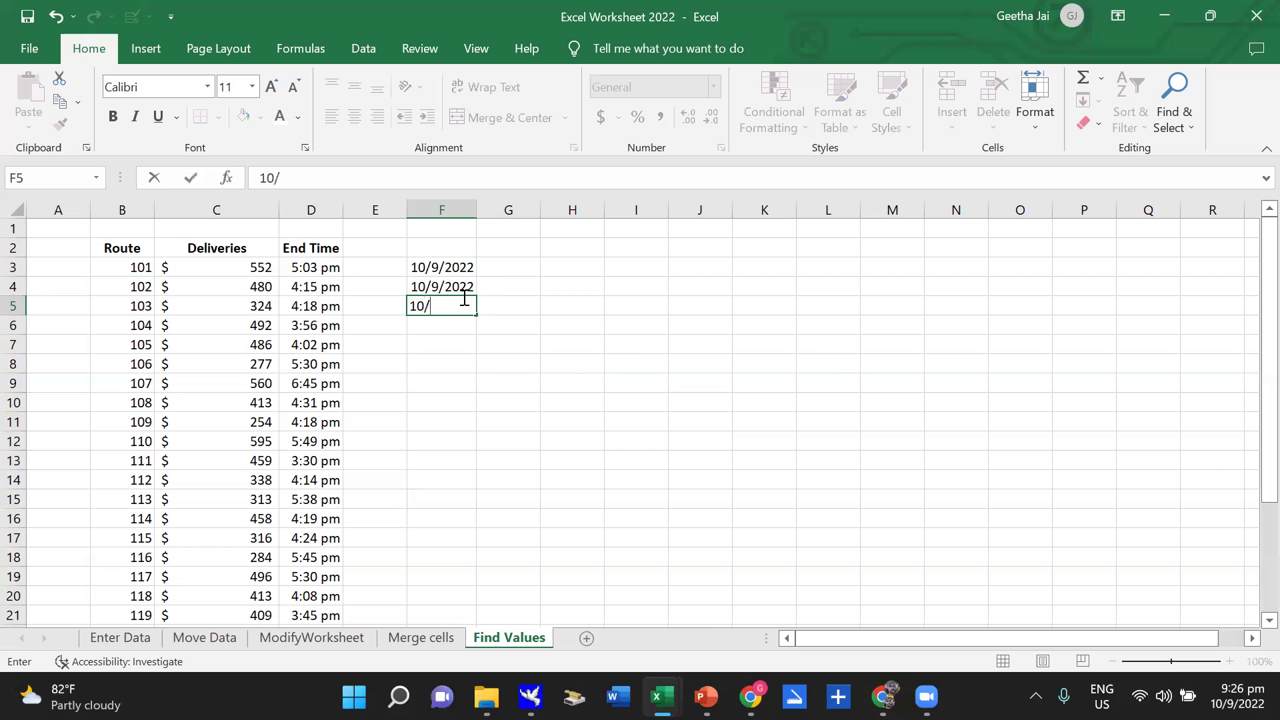
{"action": "key", "text": "Return"}
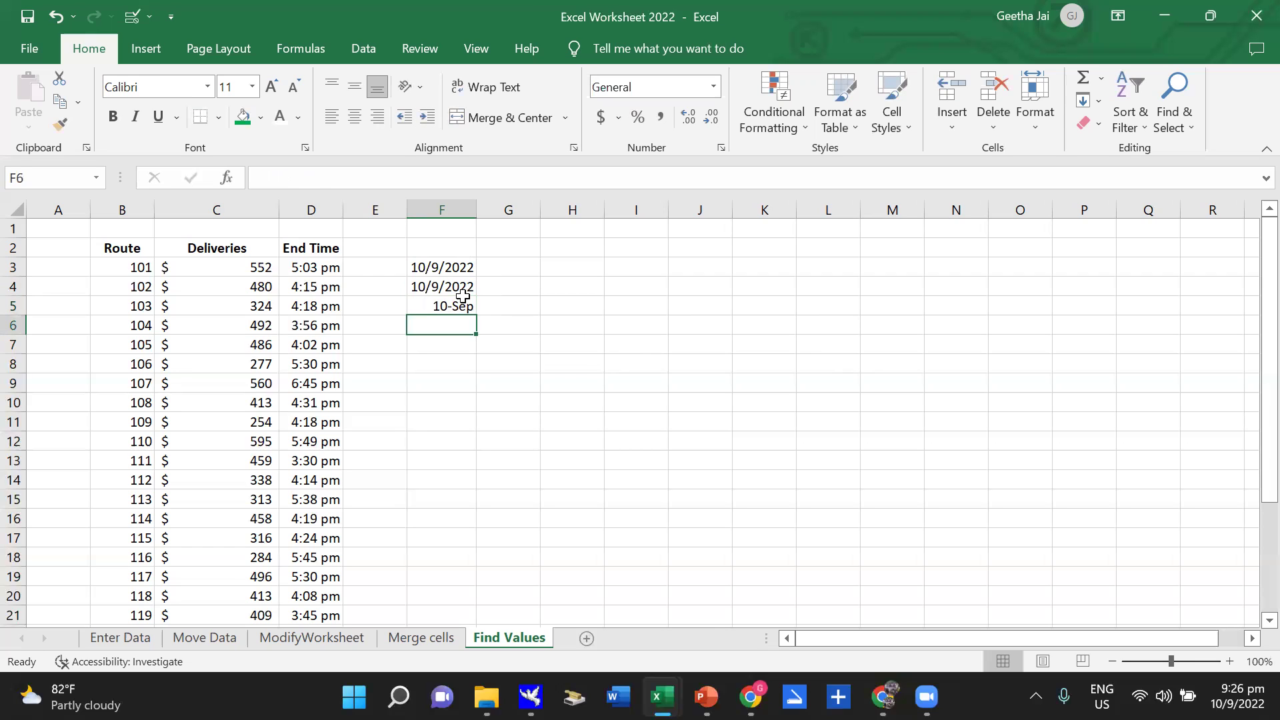
{"action": "left_click", "coordinate": [466, 304]}
{"action": "key", "text": "Up"}
{"action": "key", "text": "Up"}
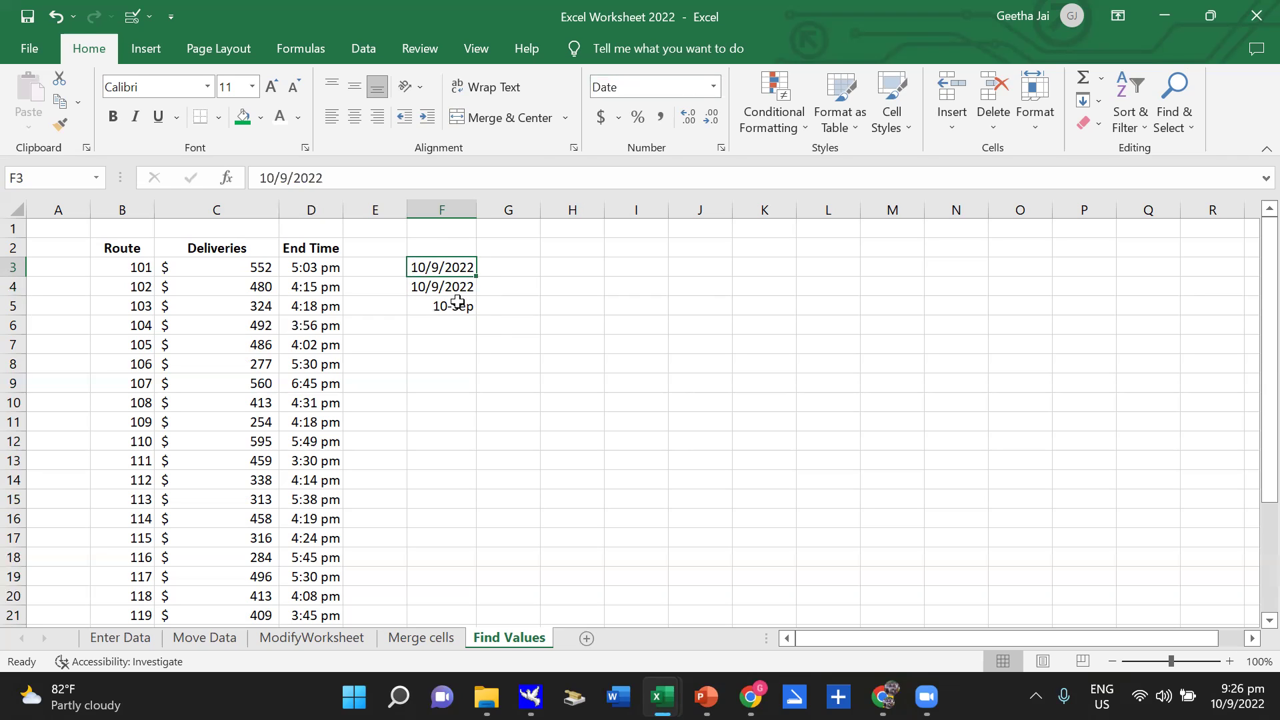
Give F4 the long weekday date format, showing Saturday, 10 September 2022.
{"action": "key", "text": "Down"}
{"action": "key", "text": "Down"}
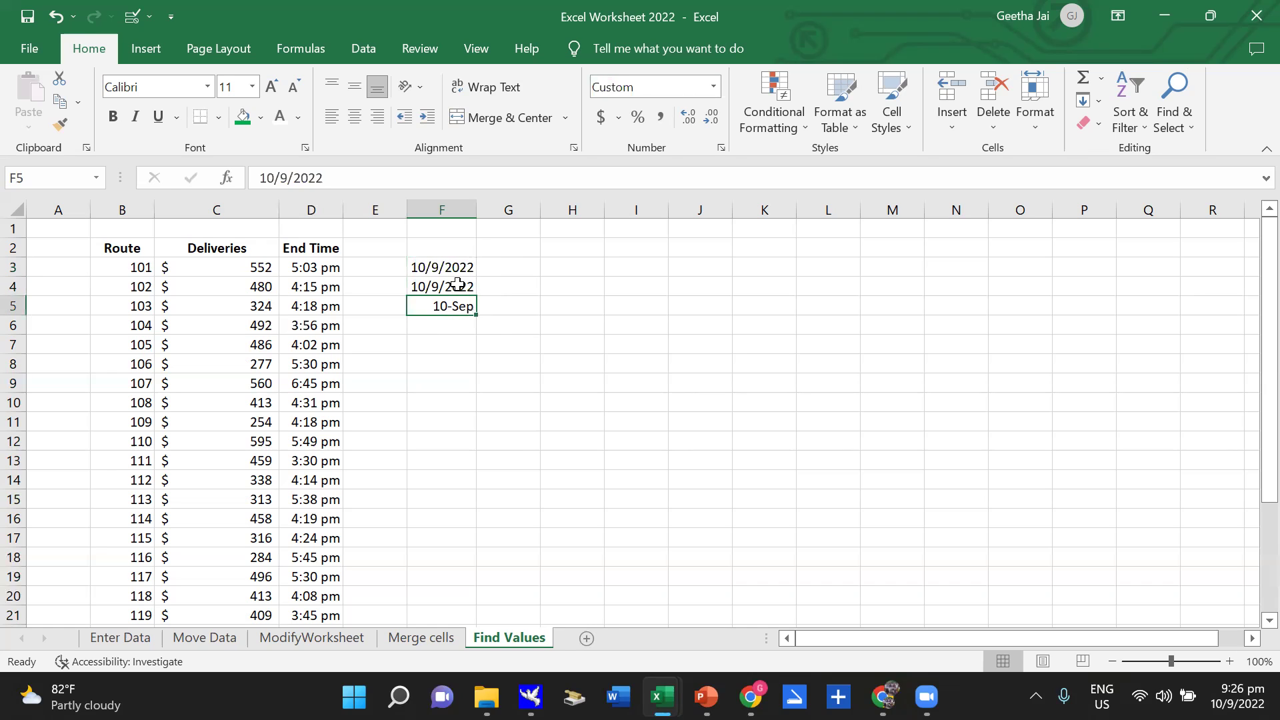
{"action": "left_click", "coordinate": [463, 286]}
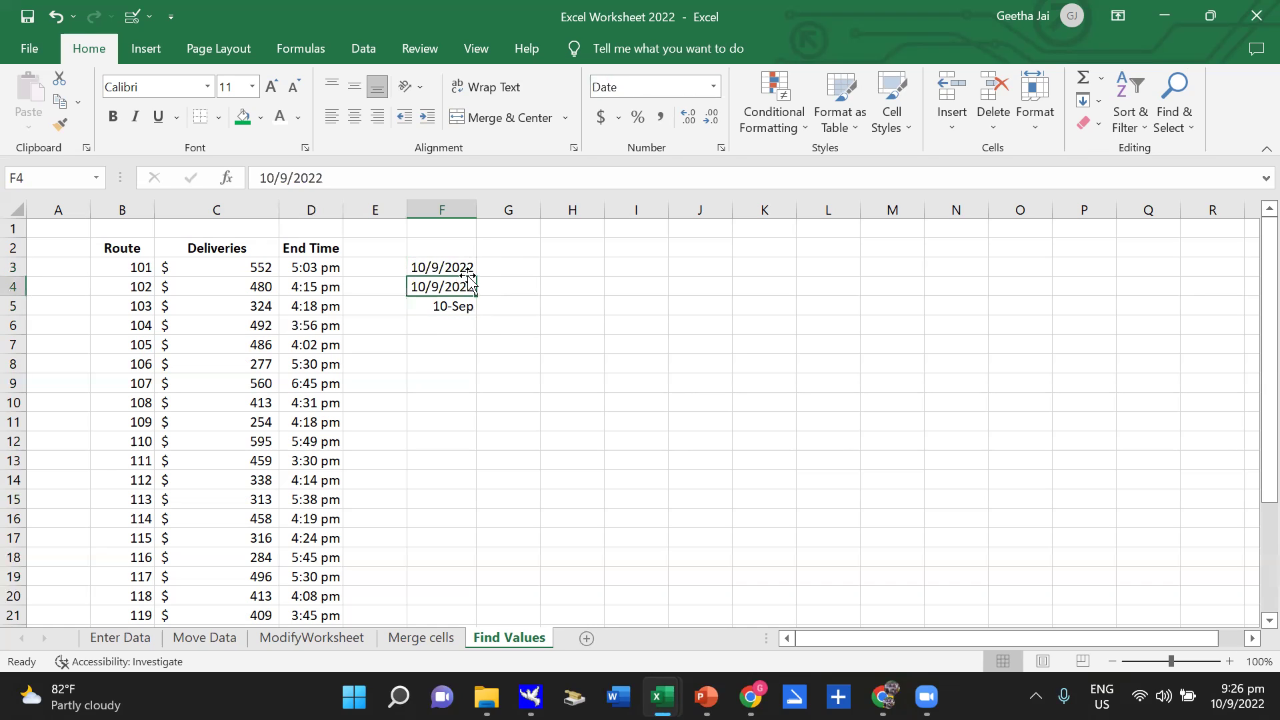
{"action": "left_click", "coordinate": [714, 87]}
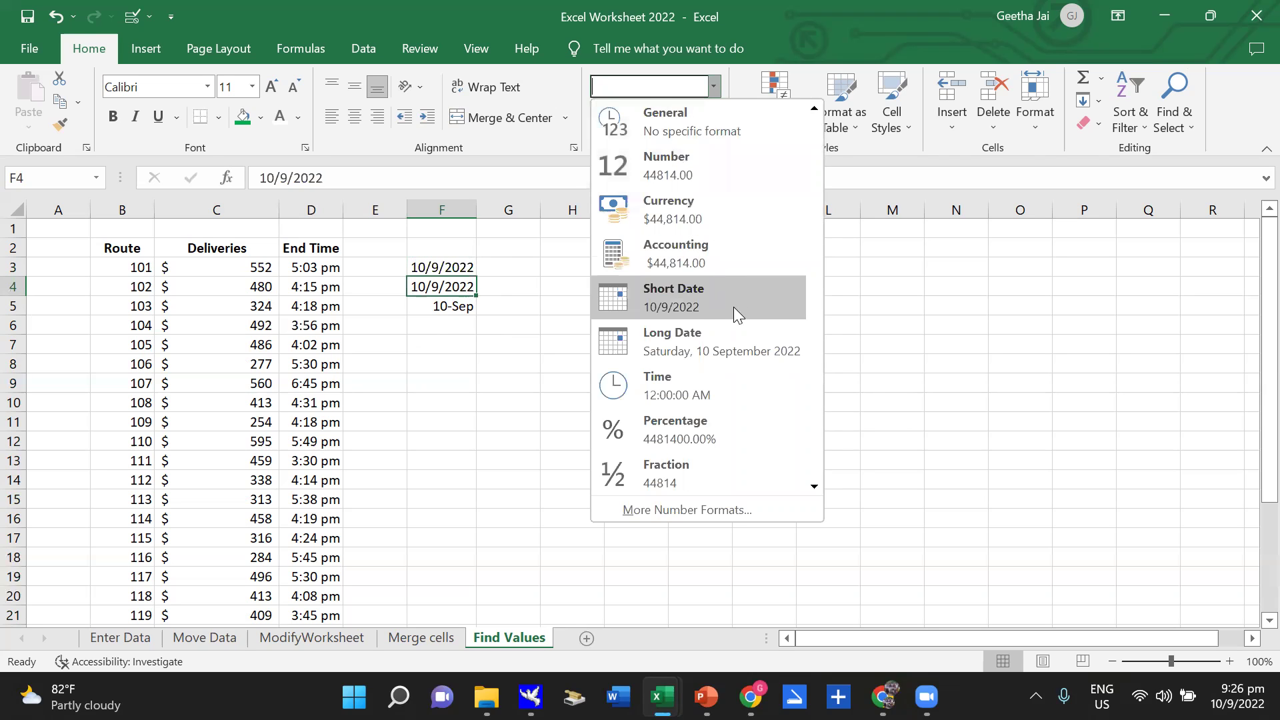
{"action": "left_click", "coordinate": [731, 515]}
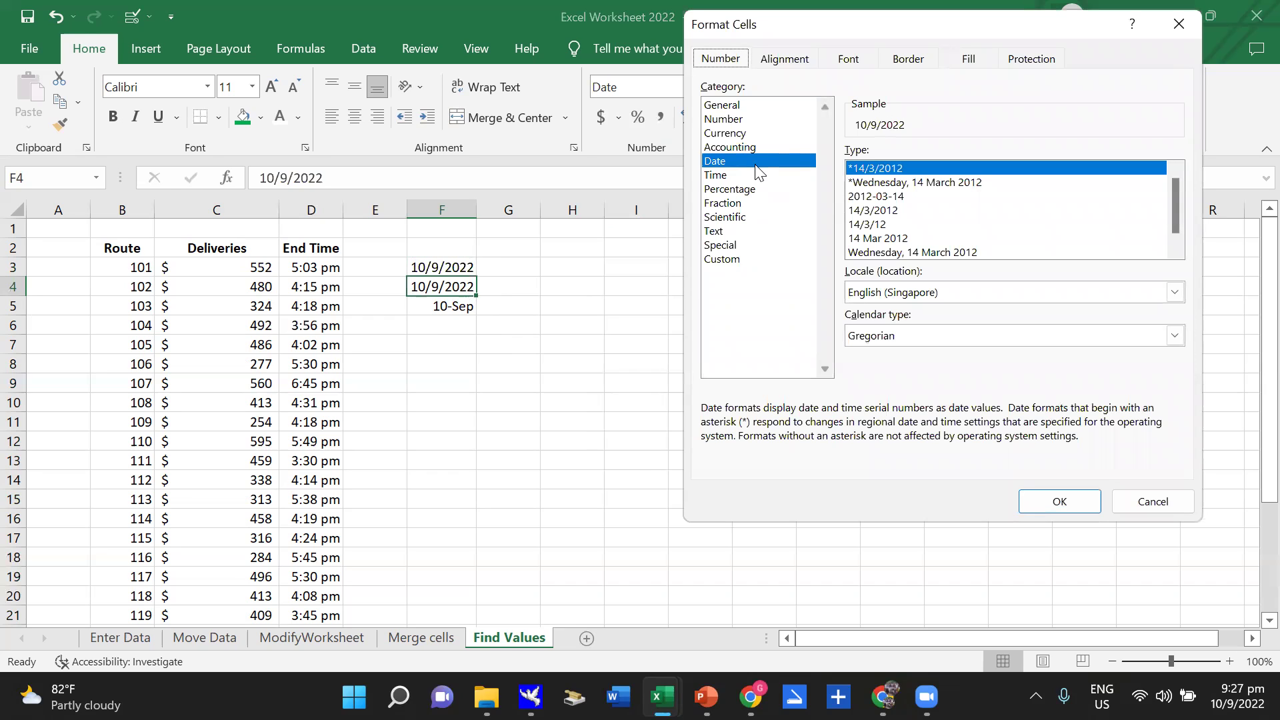
{"action": "left_click", "coordinate": [907, 184]}
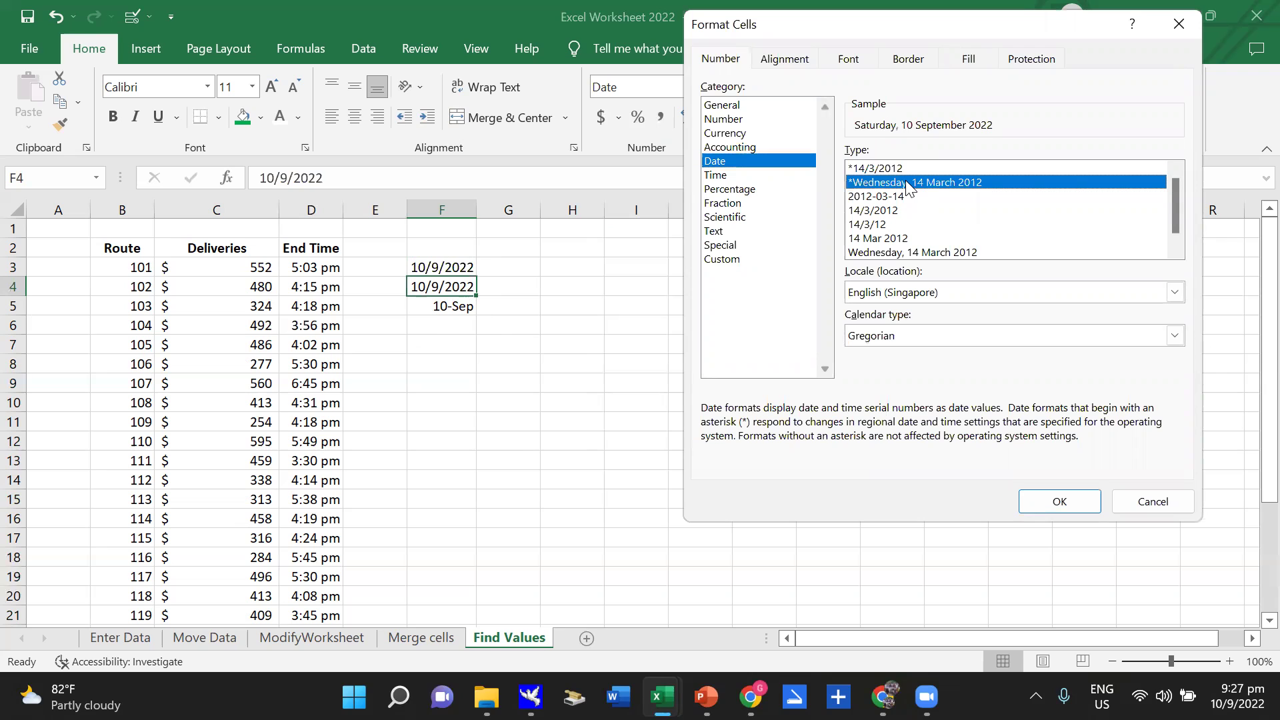
{"action": "left_click", "coordinate": [1060, 502]}
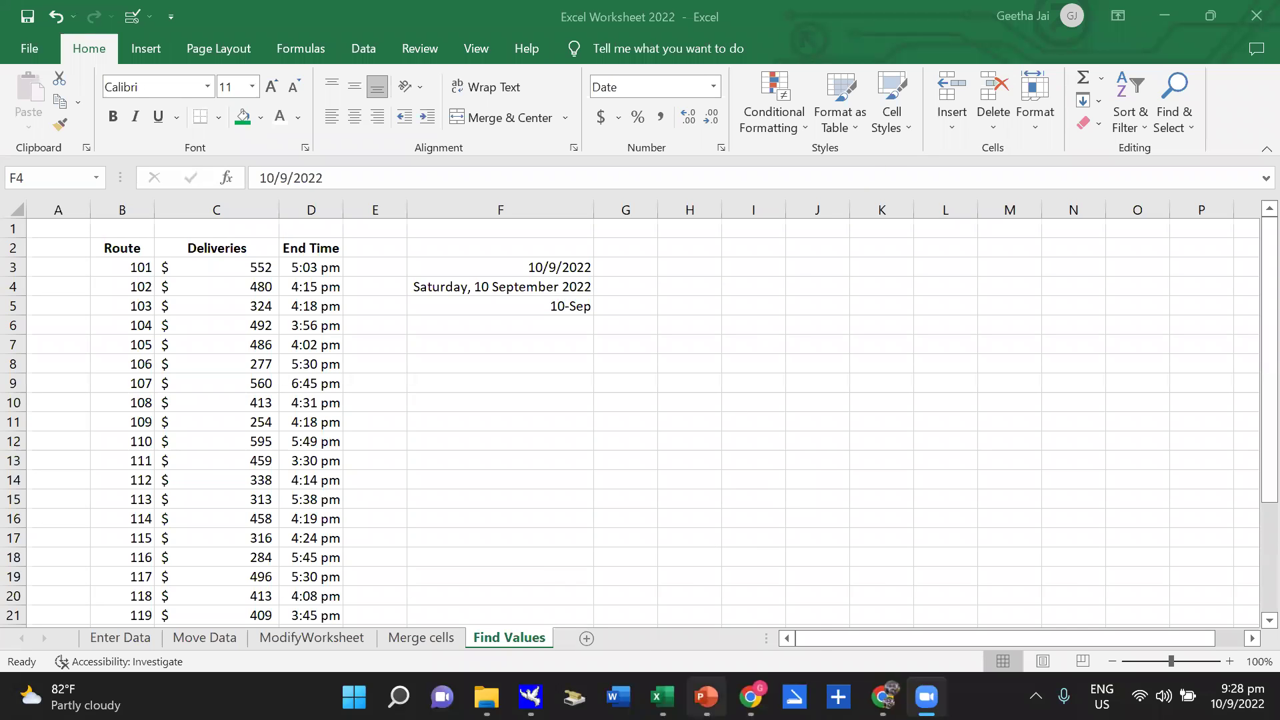
Switch back to the Excel Revision - 2 presentation and display slide 5, Number.
{"action": "left_click", "coordinate": [706, 697]}
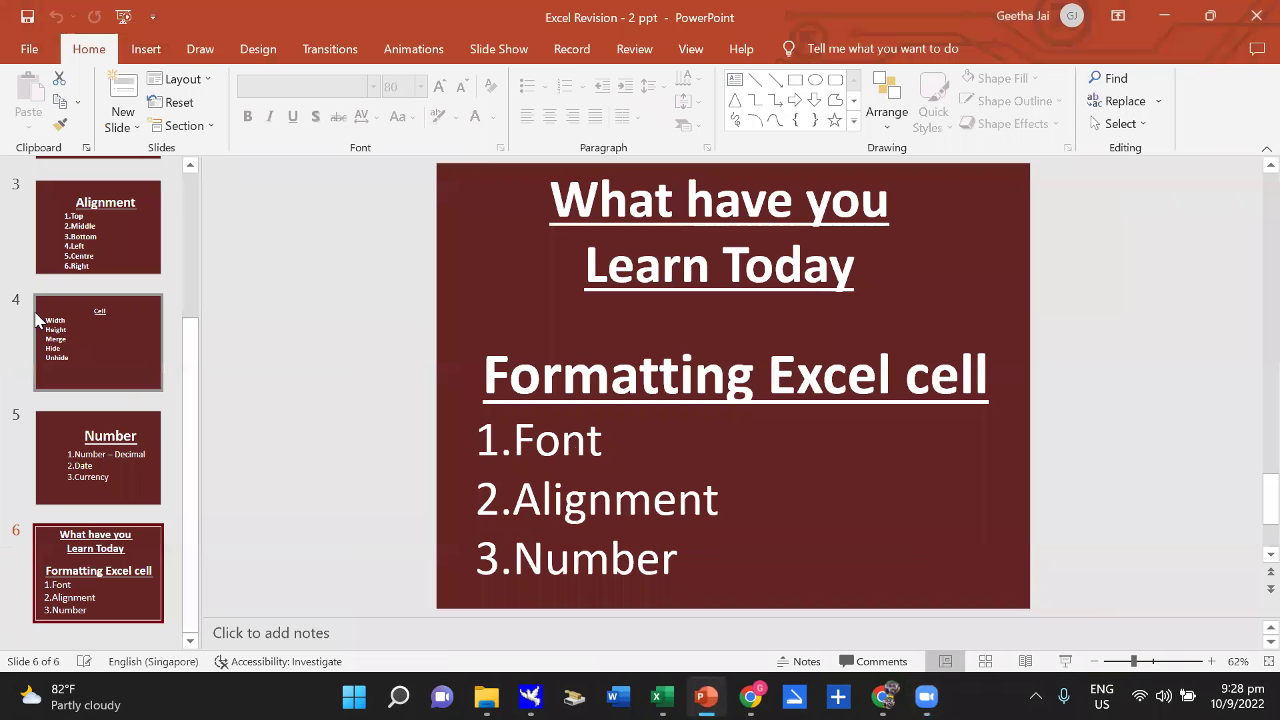
{"action": "left_click", "coordinate": [79, 340]}
{"action": "left_click", "coordinate": [117, 259]}
{"action": "left_click", "coordinate": [130, 418]}
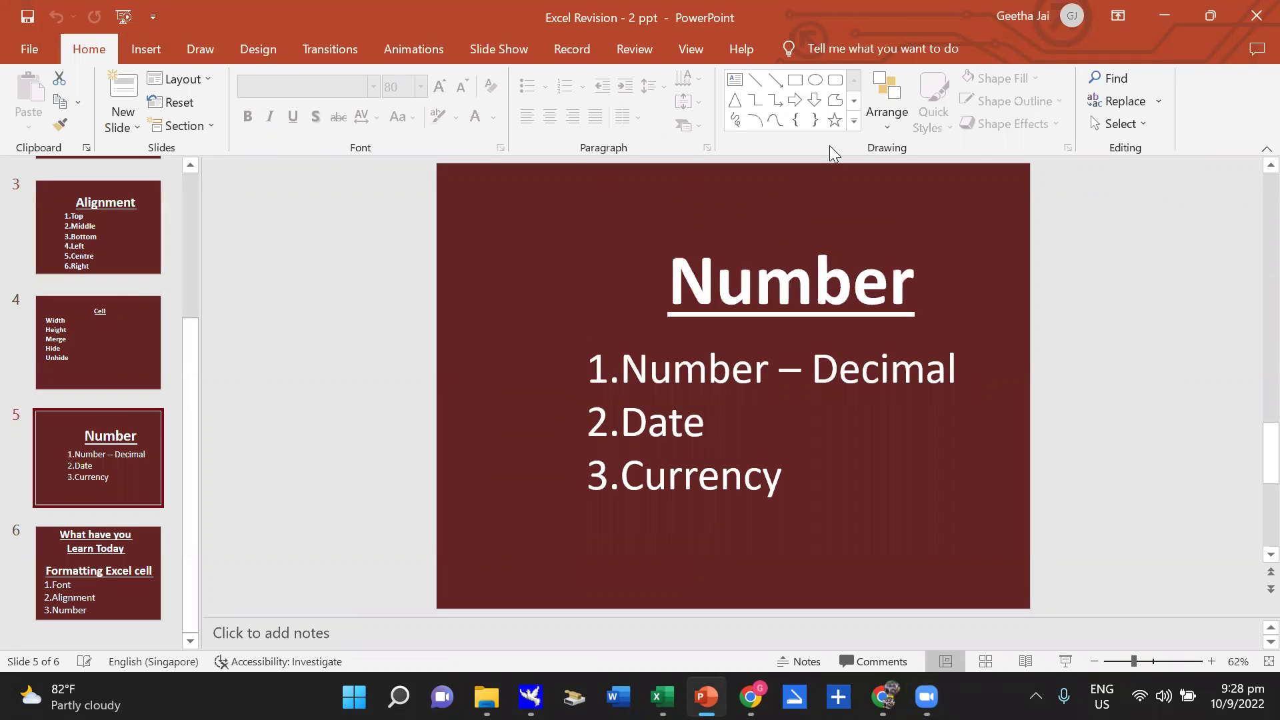